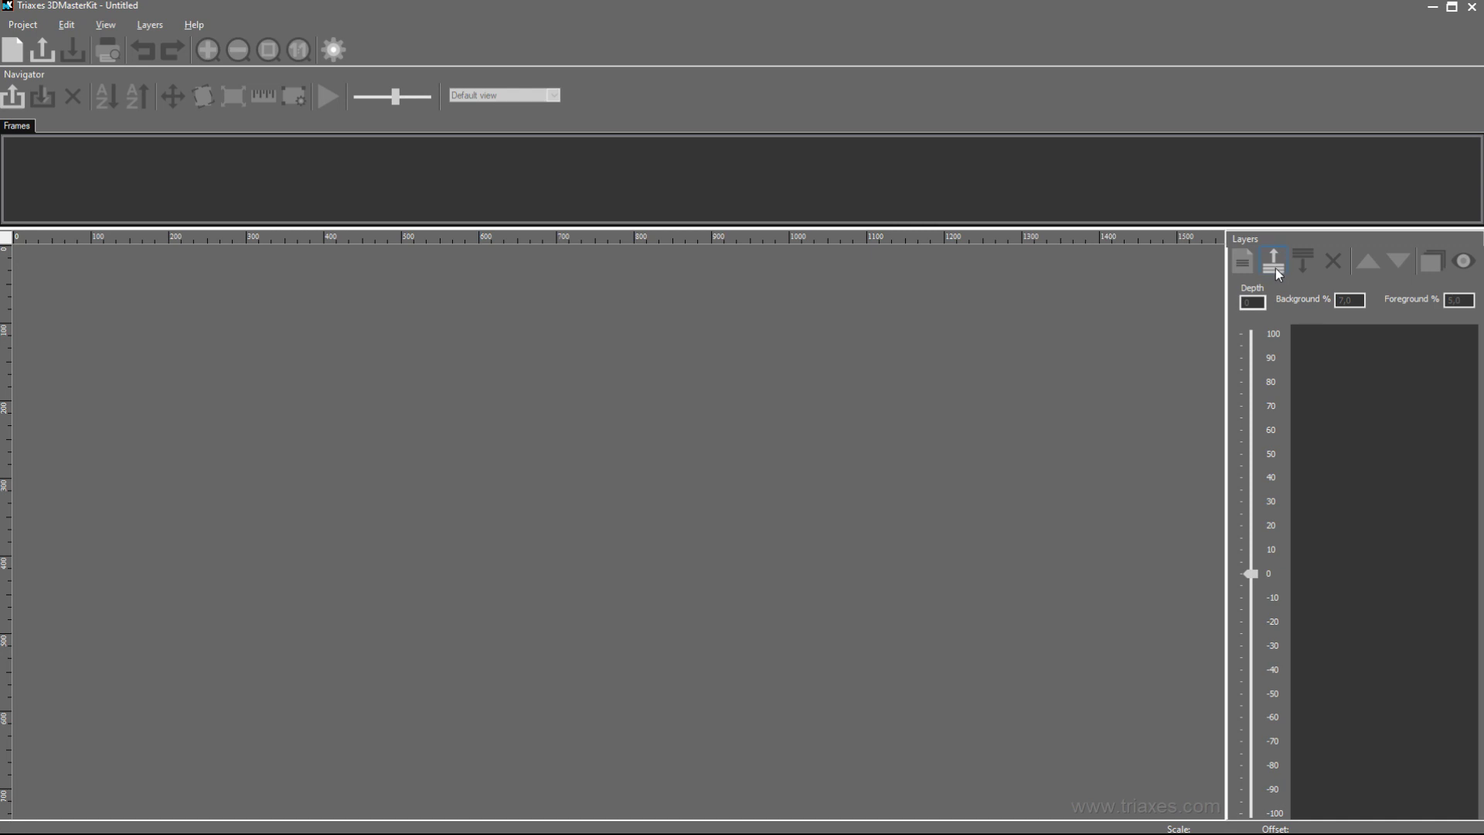
Load Cathedral.jpg from the 2D-3D Conversion folder as a layer.
{"action": "left_click", "coordinate": [1273, 261]}
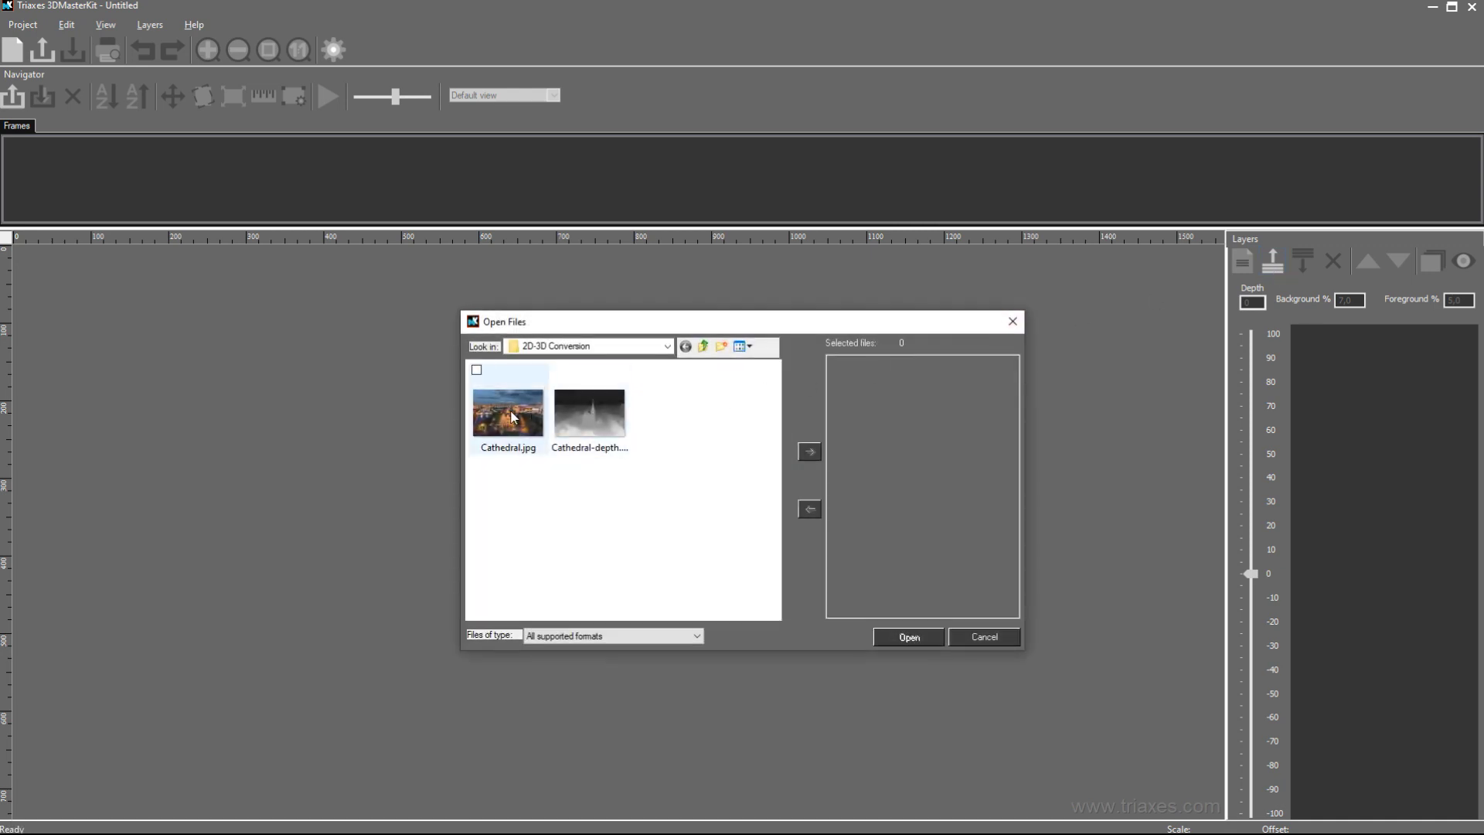
{"action": "left_click", "coordinate": [488, 422]}
{"action": "left_click", "coordinate": [810, 450]}
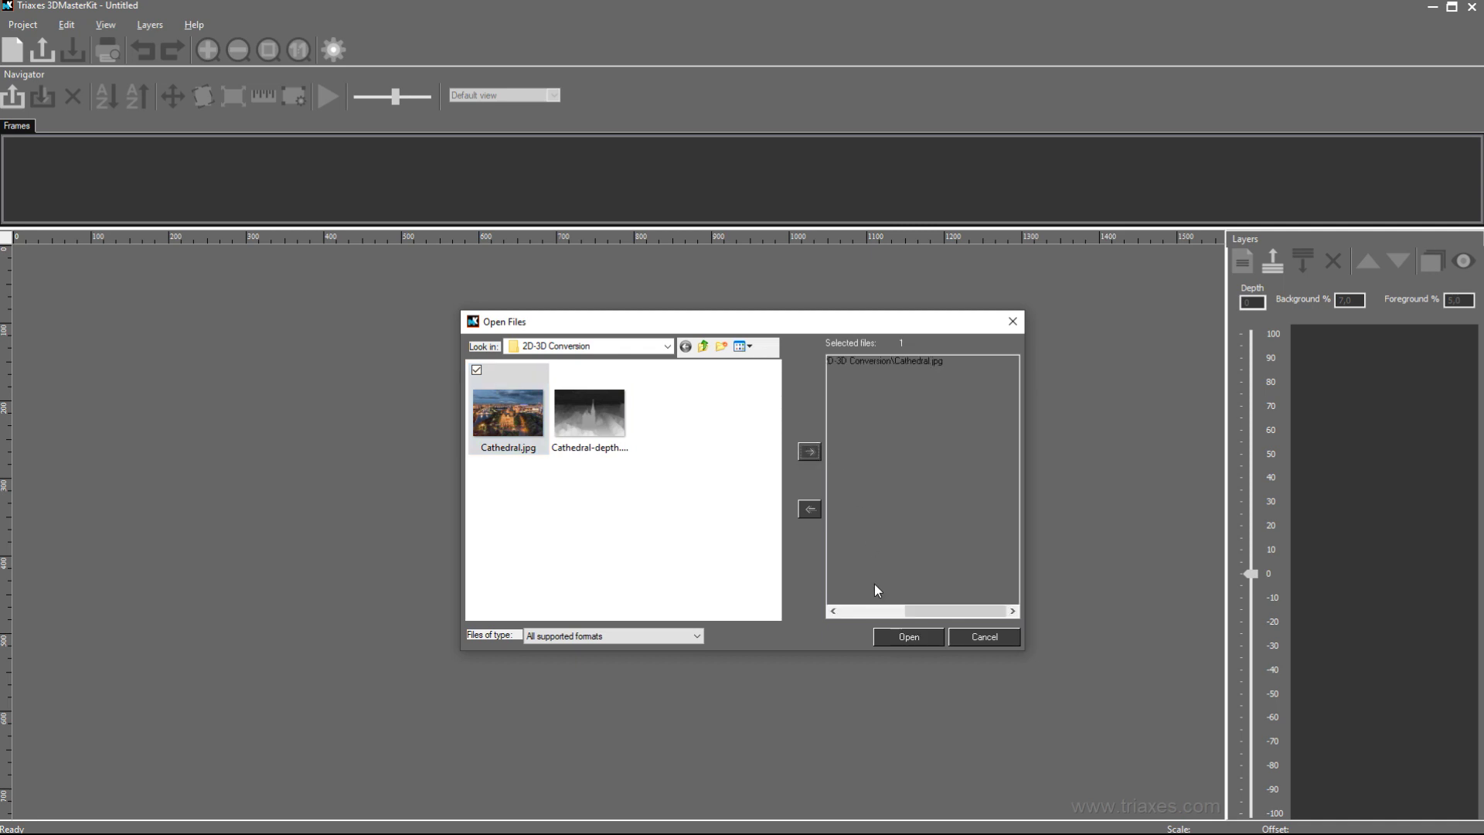
{"action": "left_click", "coordinate": [900, 636]}
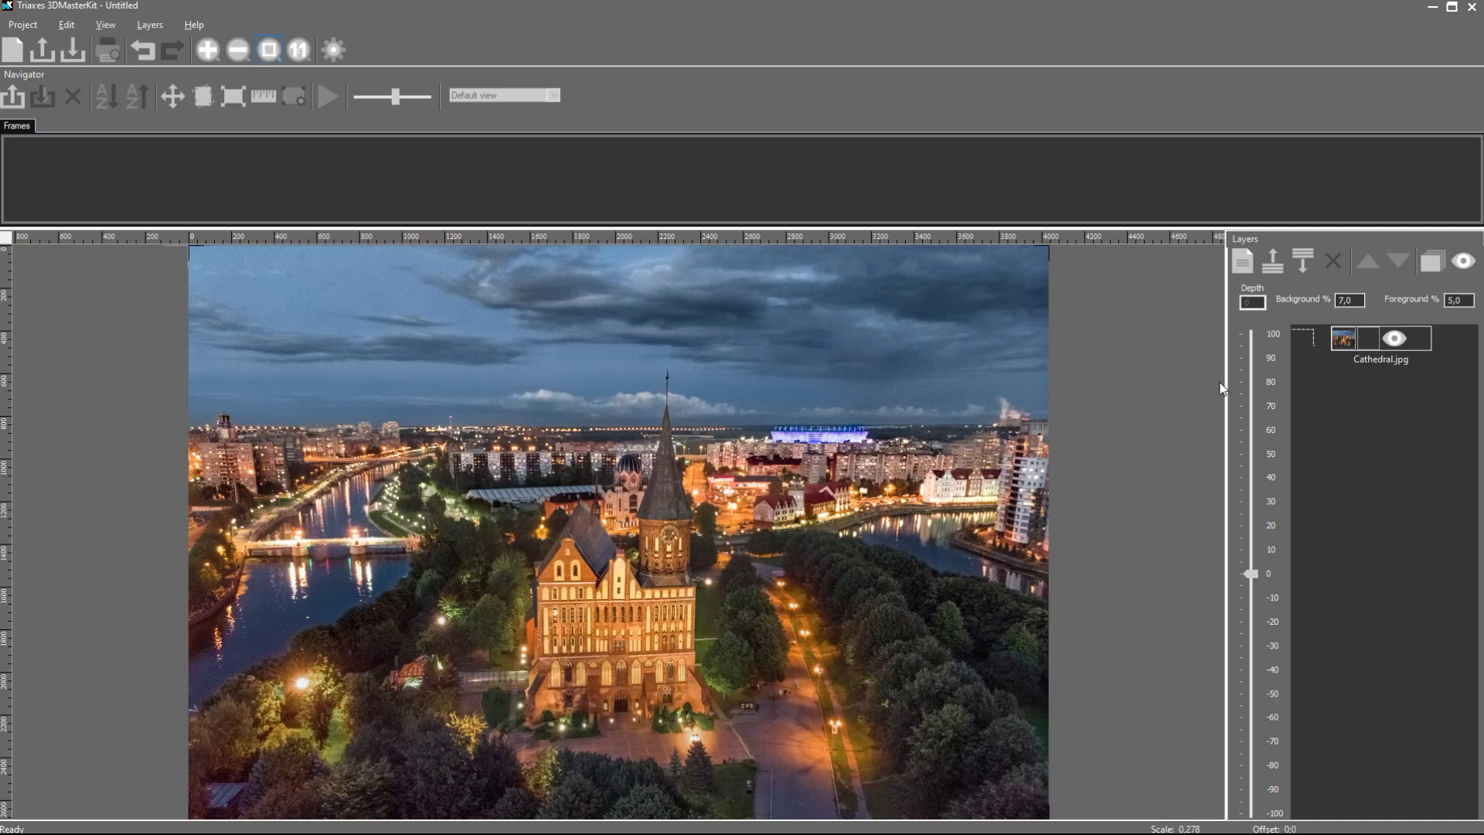
Set the Cathedral.jpg layer's depth to 0.
{"action": "left_click", "coordinate": [1310, 328]}
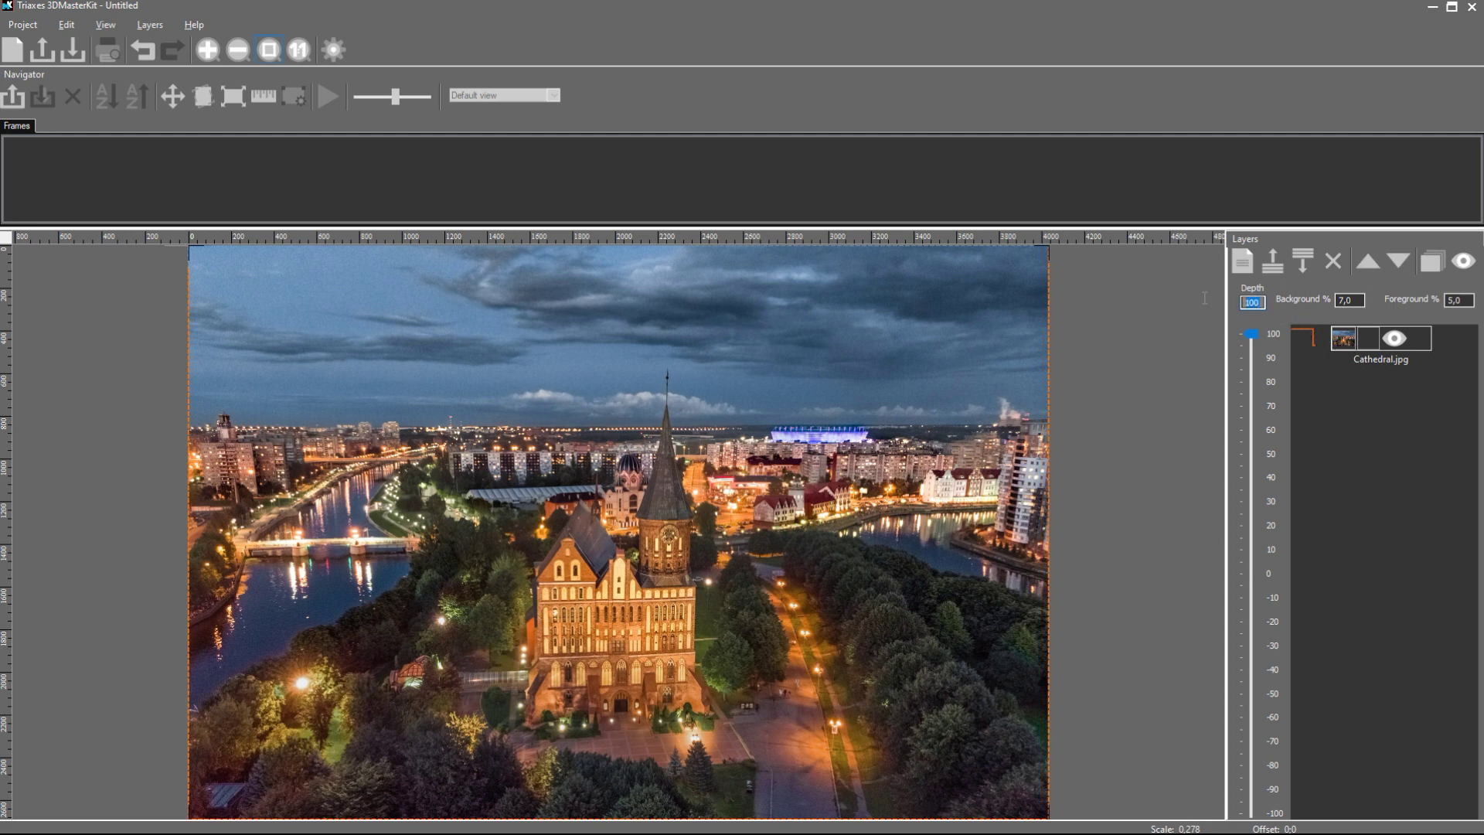
{"action": "type", "text": "0"}
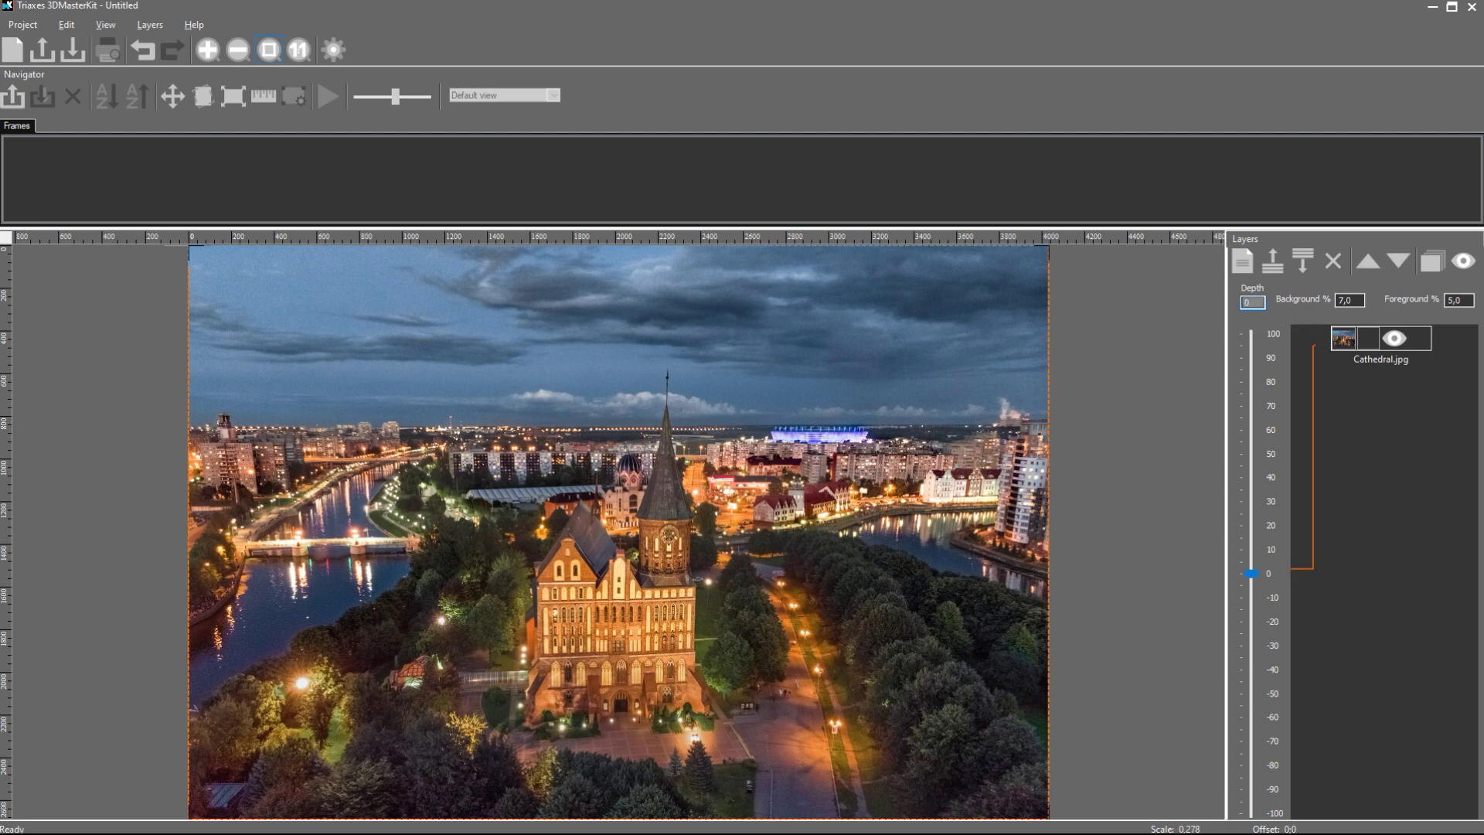
{"action": "left_click", "coordinate": [1351, 300]}
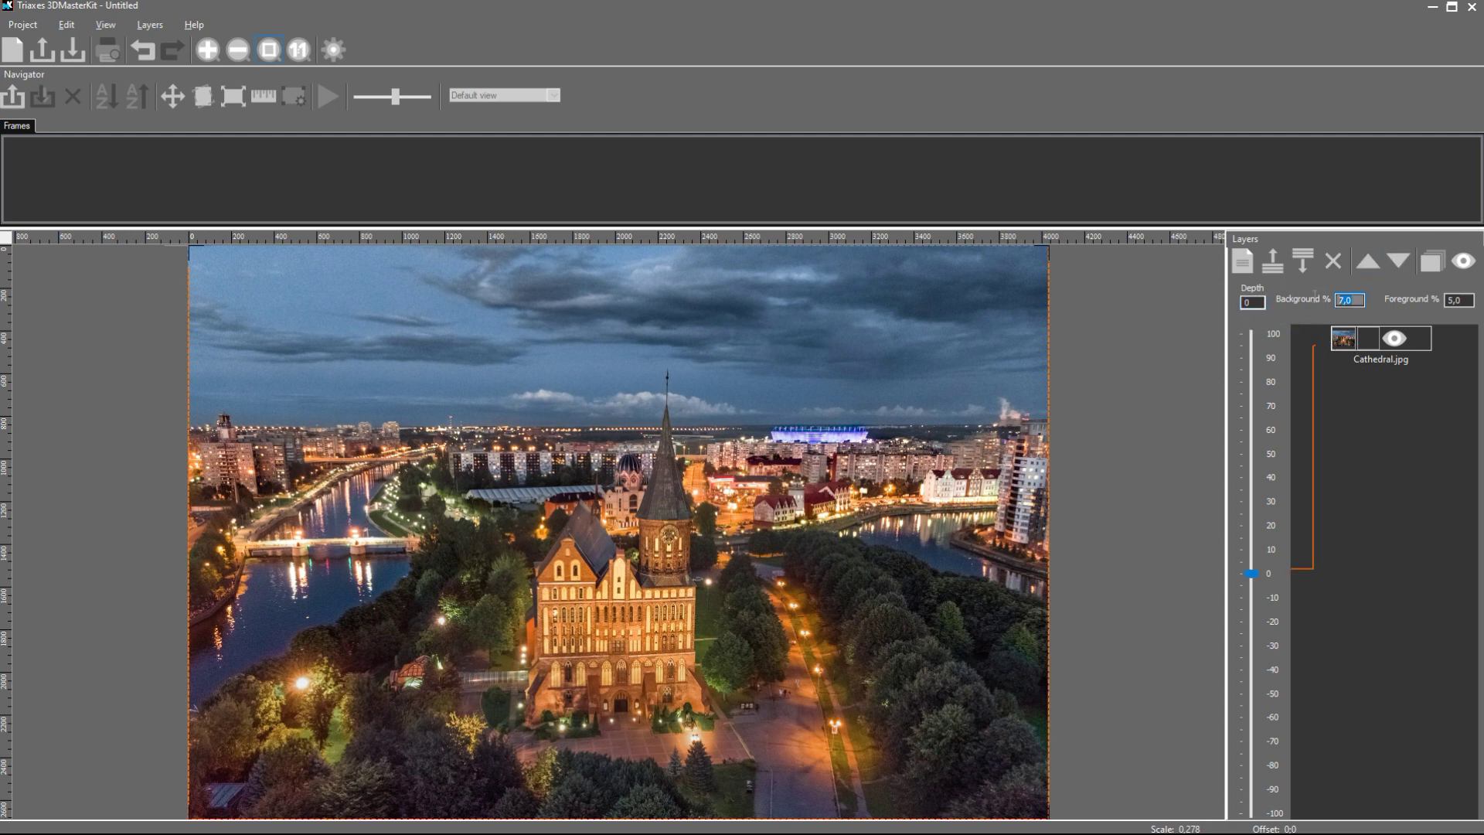
Load Cathedral-depth.jpg as the depth map of the Cathedral.jpg layer.
{"action": "right_click", "coordinate": [1341, 336]}
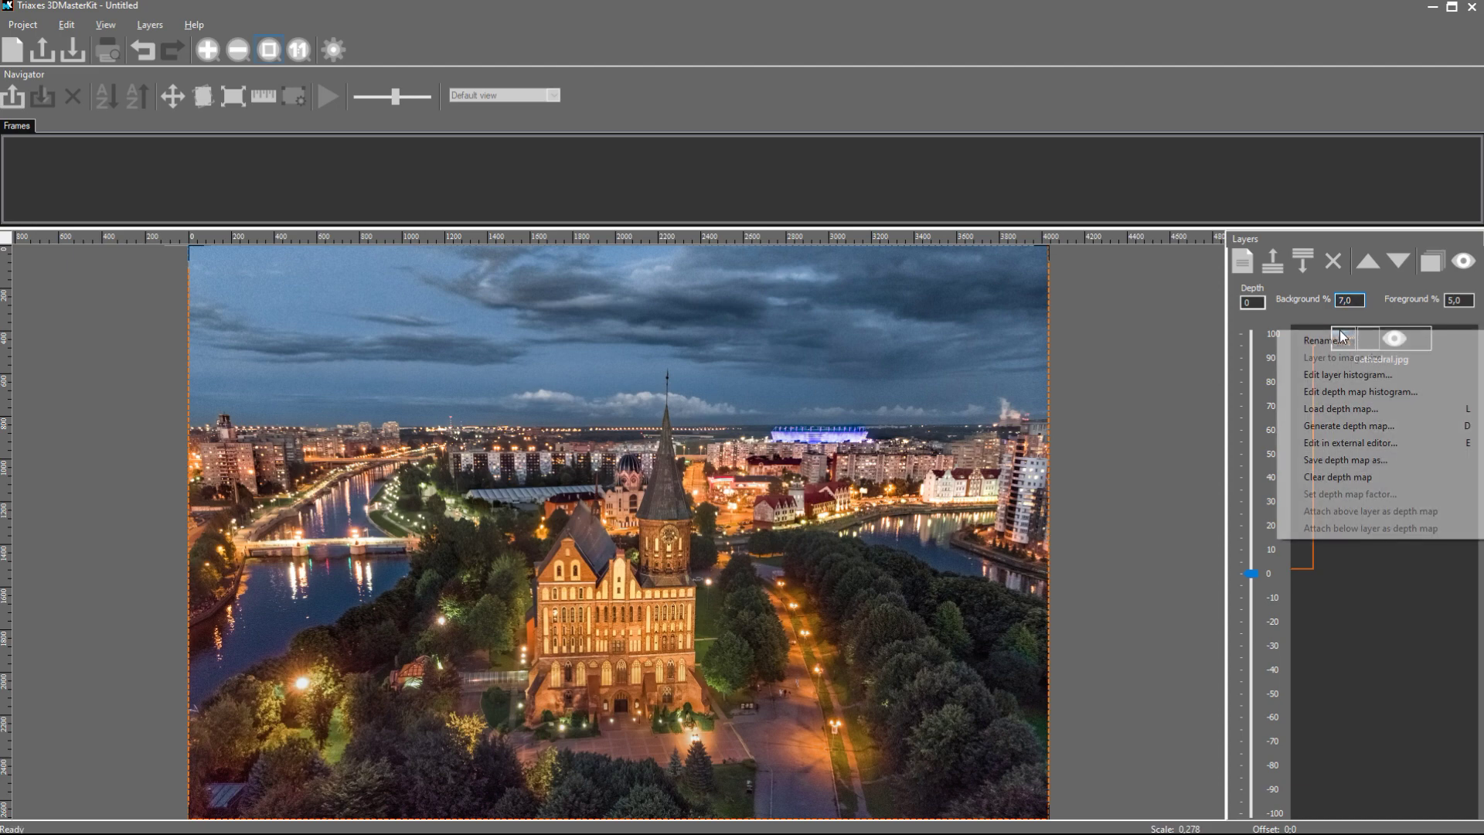
{"action": "left_click", "coordinate": [1373, 410]}
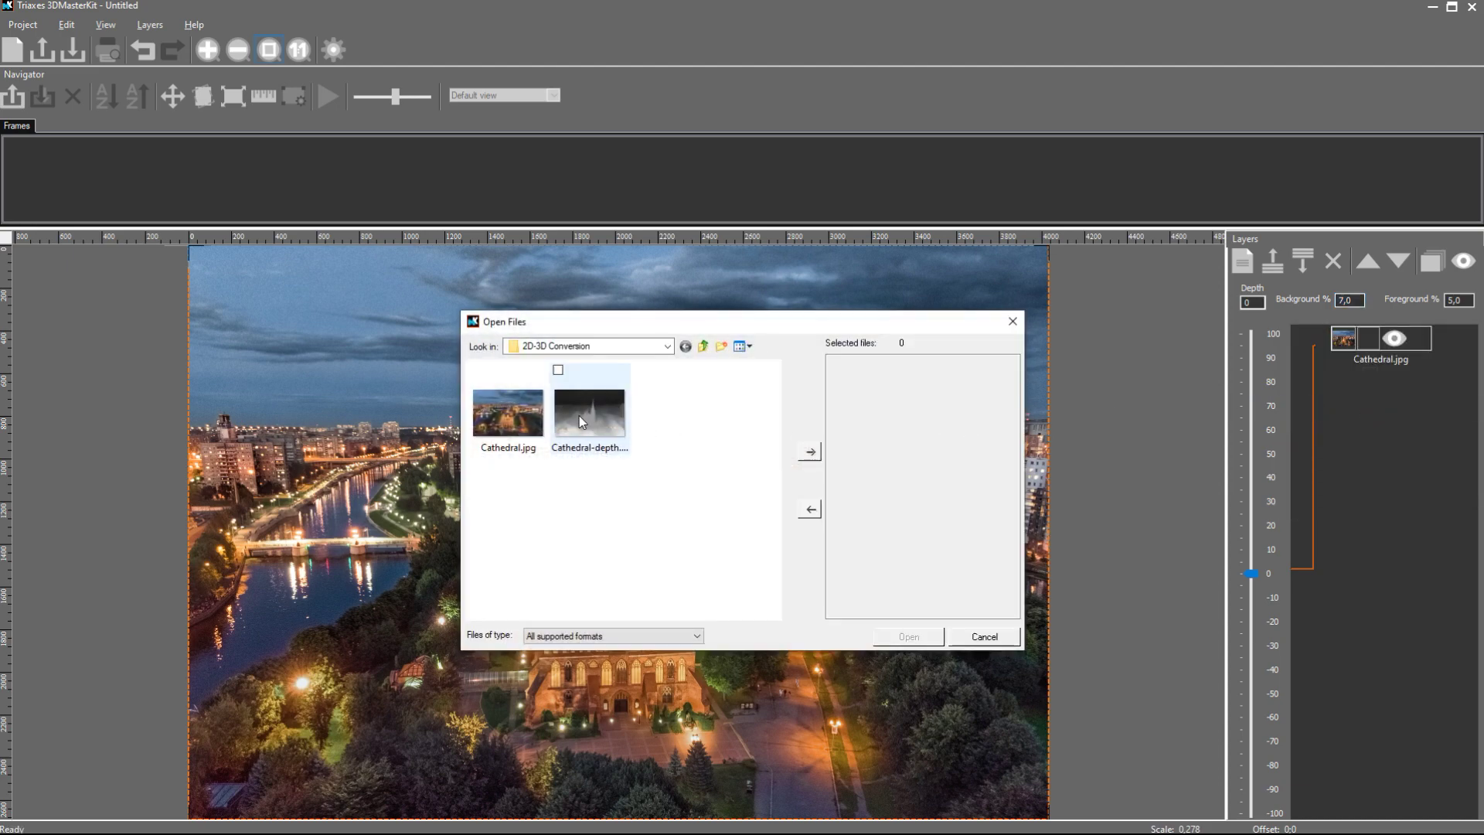
{"action": "left_click", "coordinate": [581, 421]}
{"action": "left_click", "coordinate": [810, 452]}
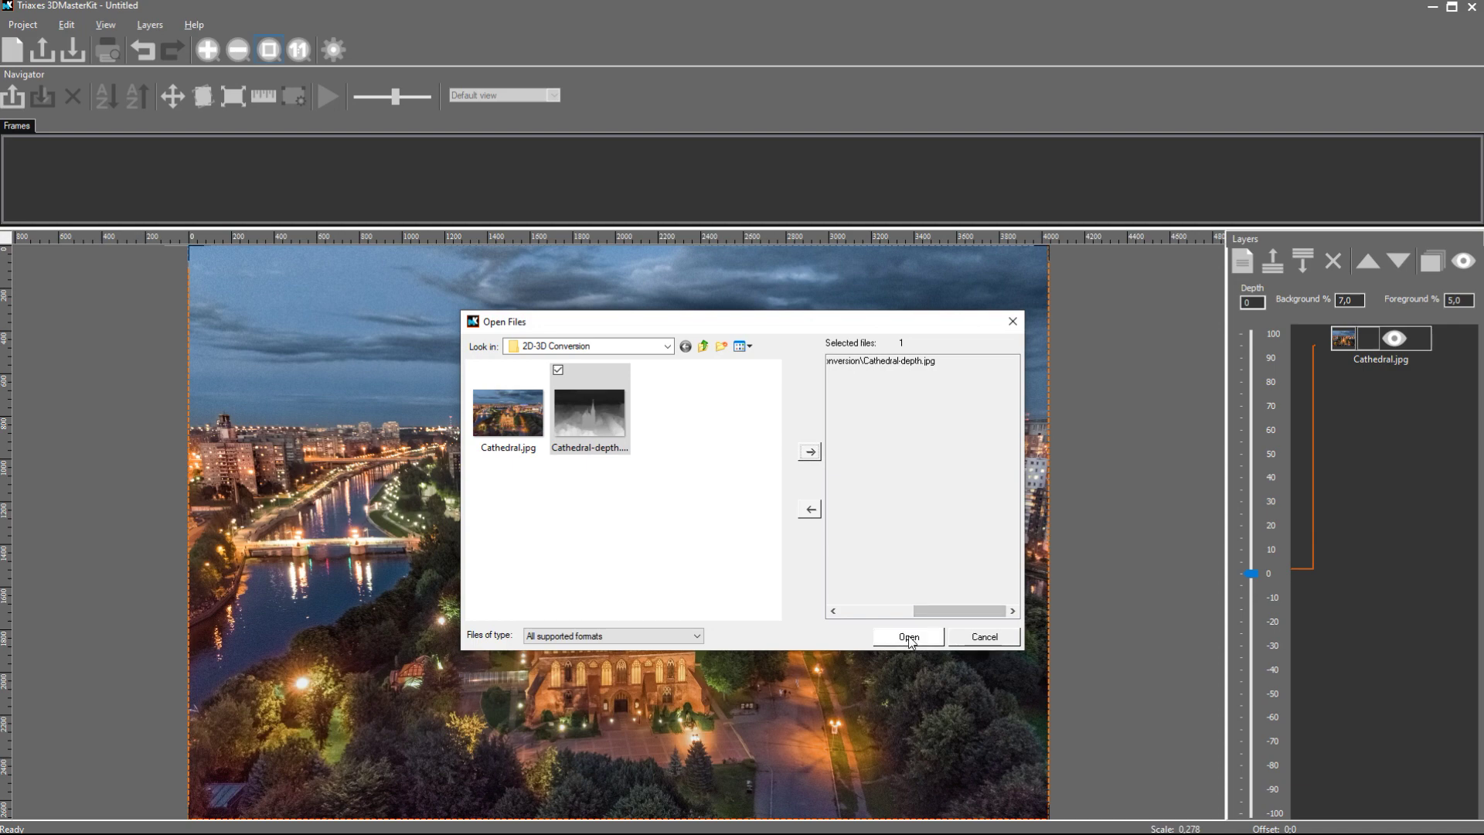
{"action": "left_click", "coordinate": [909, 639]}
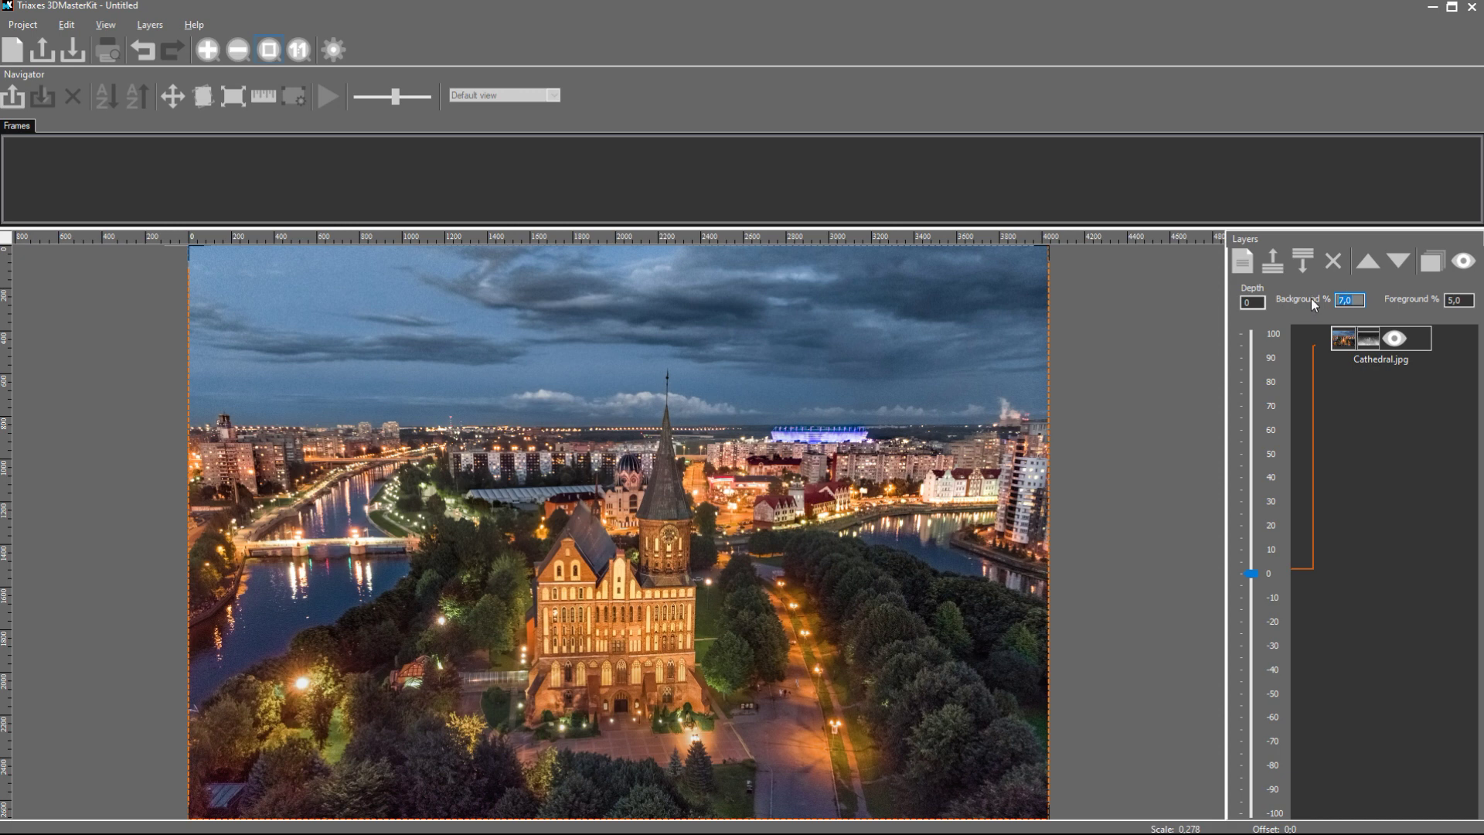
Set the background parallax to 7% and the foreground to 5%, and generate 12 multiview frames.
{"action": "type", "text": "7"}
{"action": "left_click", "coordinate": [1454, 300]}
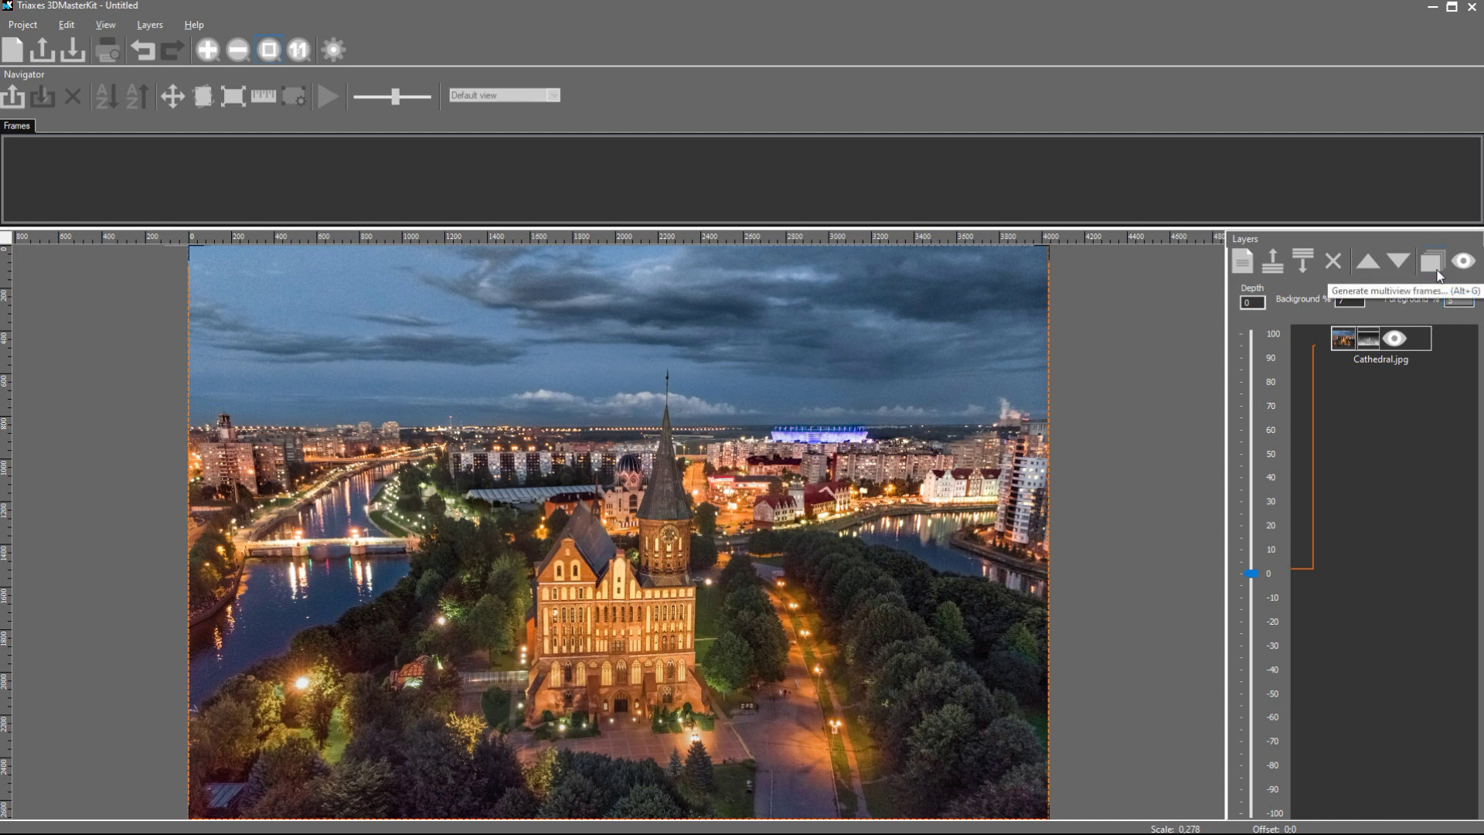
{"action": "left_click", "coordinate": [1438, 273]}
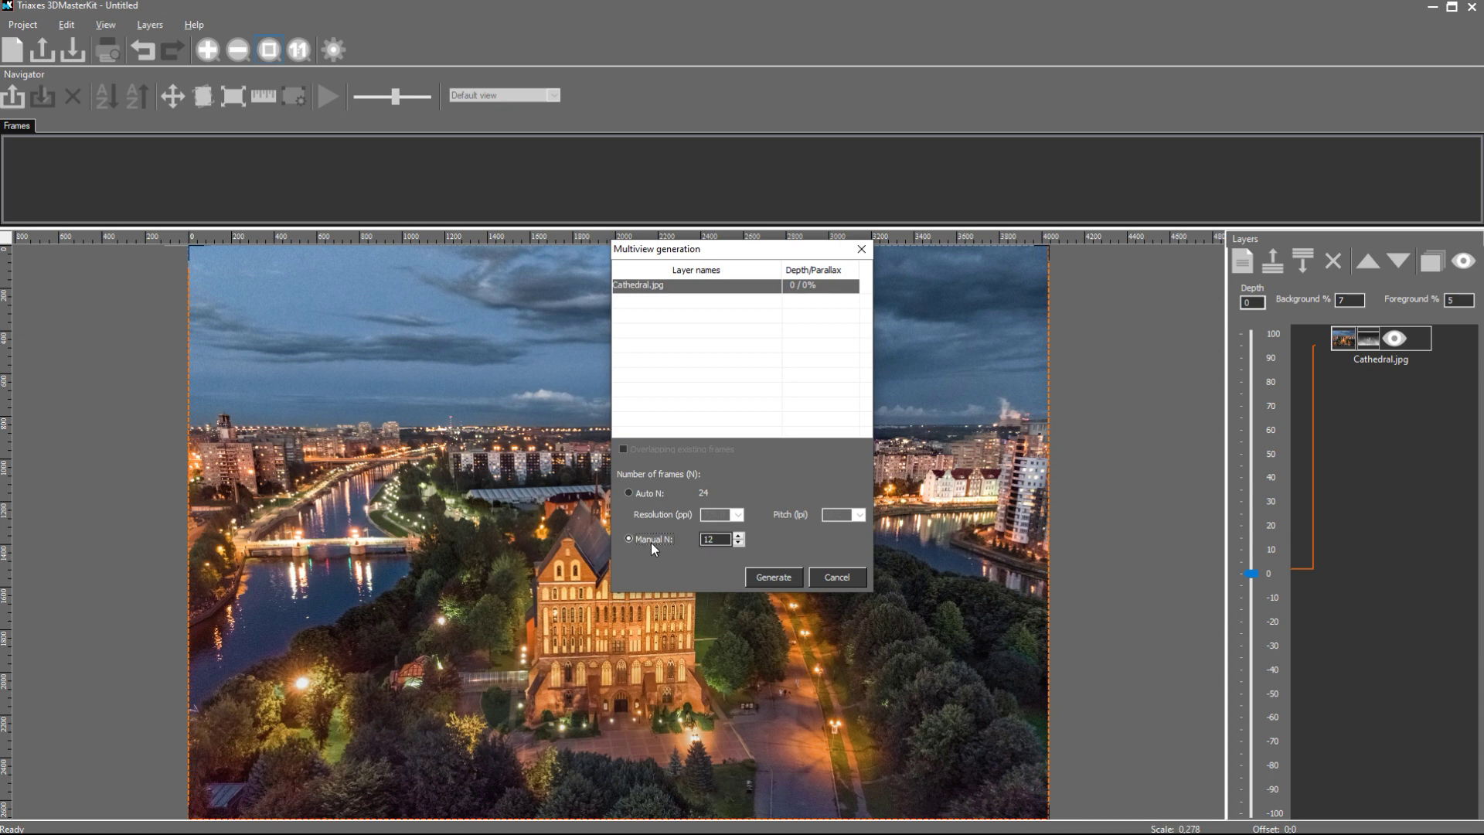
{"action": "left_click", "coordinate": [763, 579]}
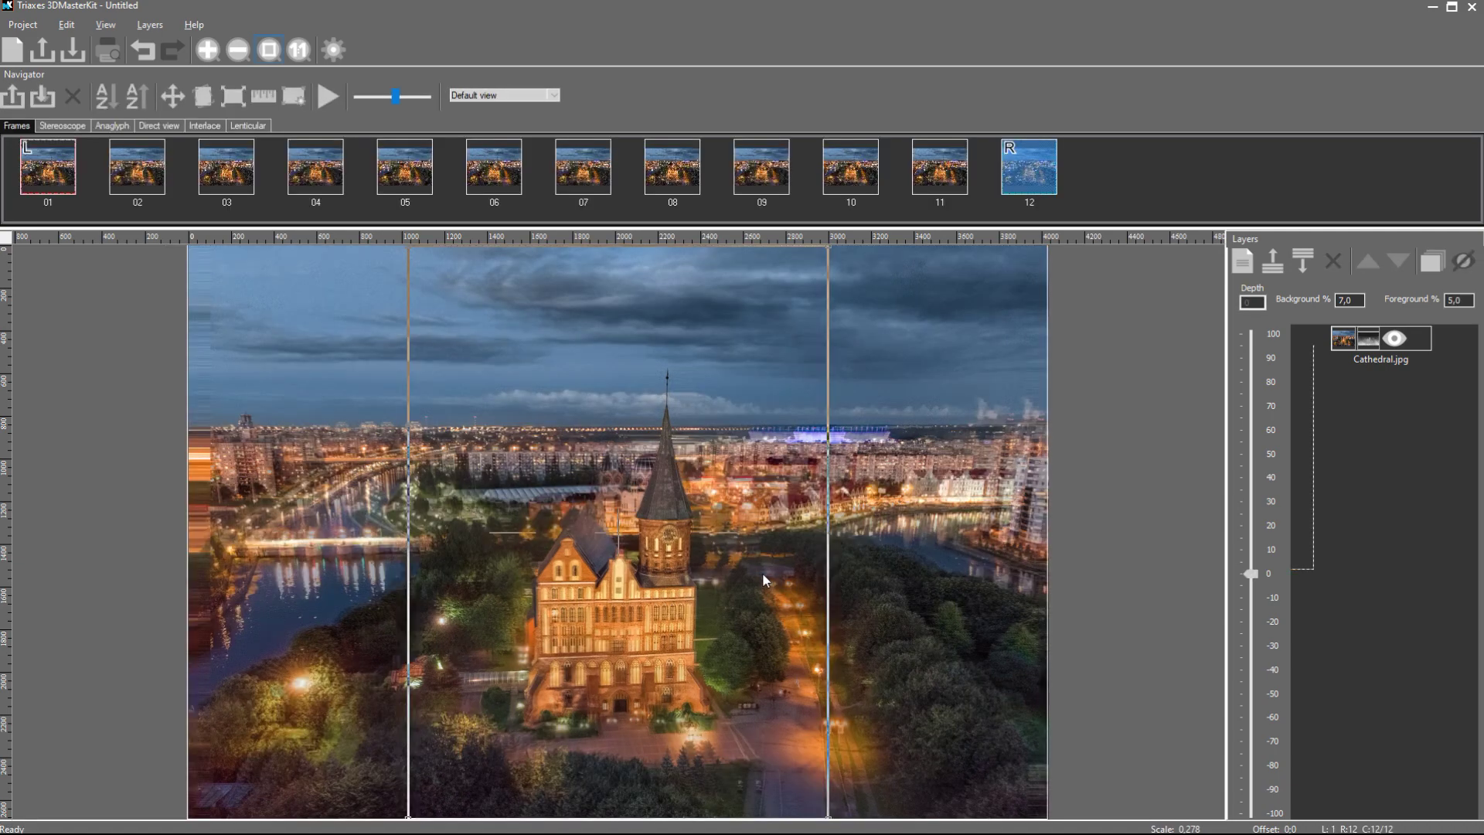
Play the generated frames and examine the sky, river, cathedral spire and foreground trees at 1:1 scale for stretching artifacts.
{"action": "left_click", "coordinate": [327, 98]}
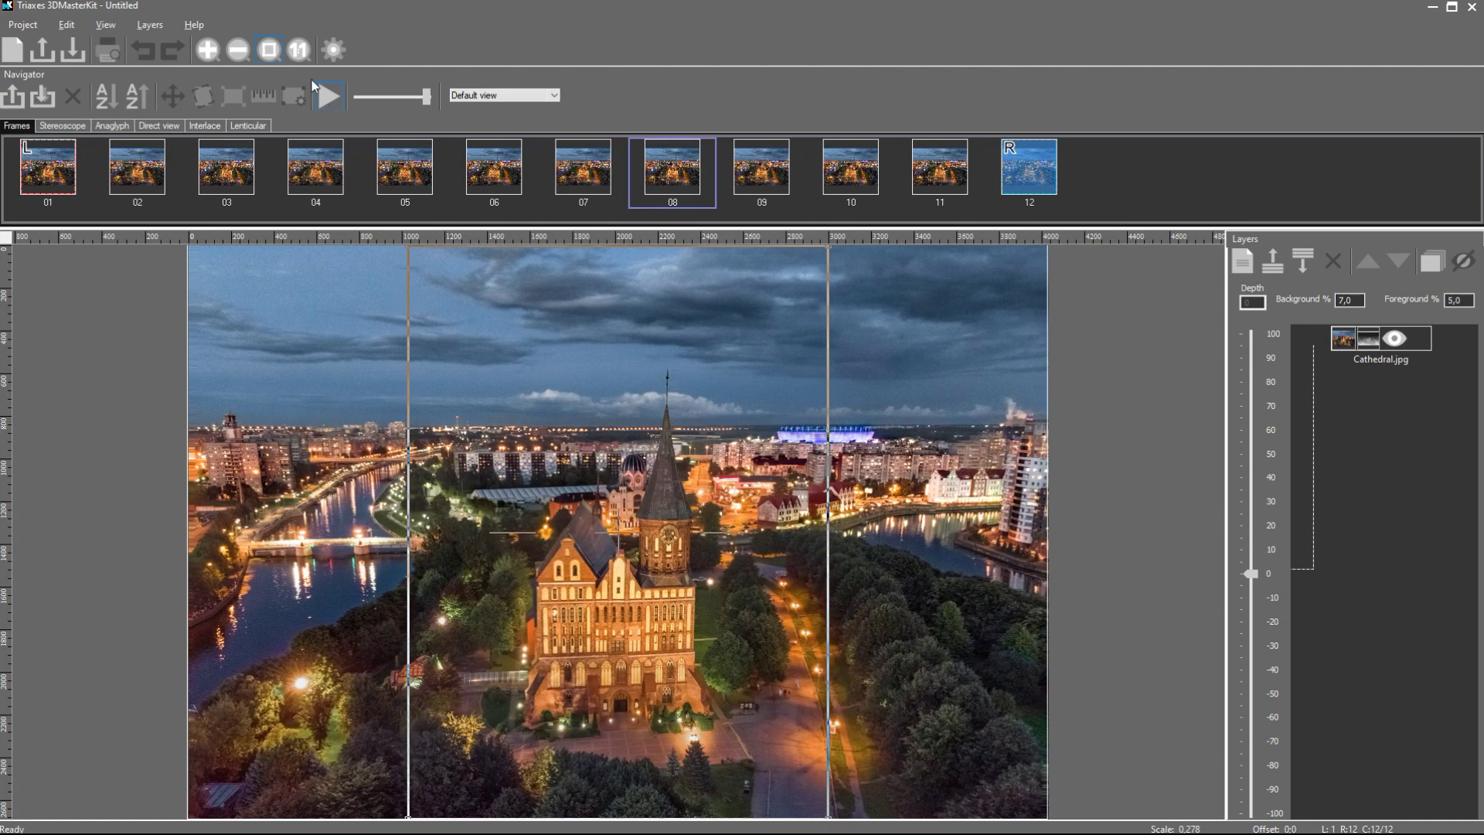
{"action": "left_click", "coordinate": [300, 51]}
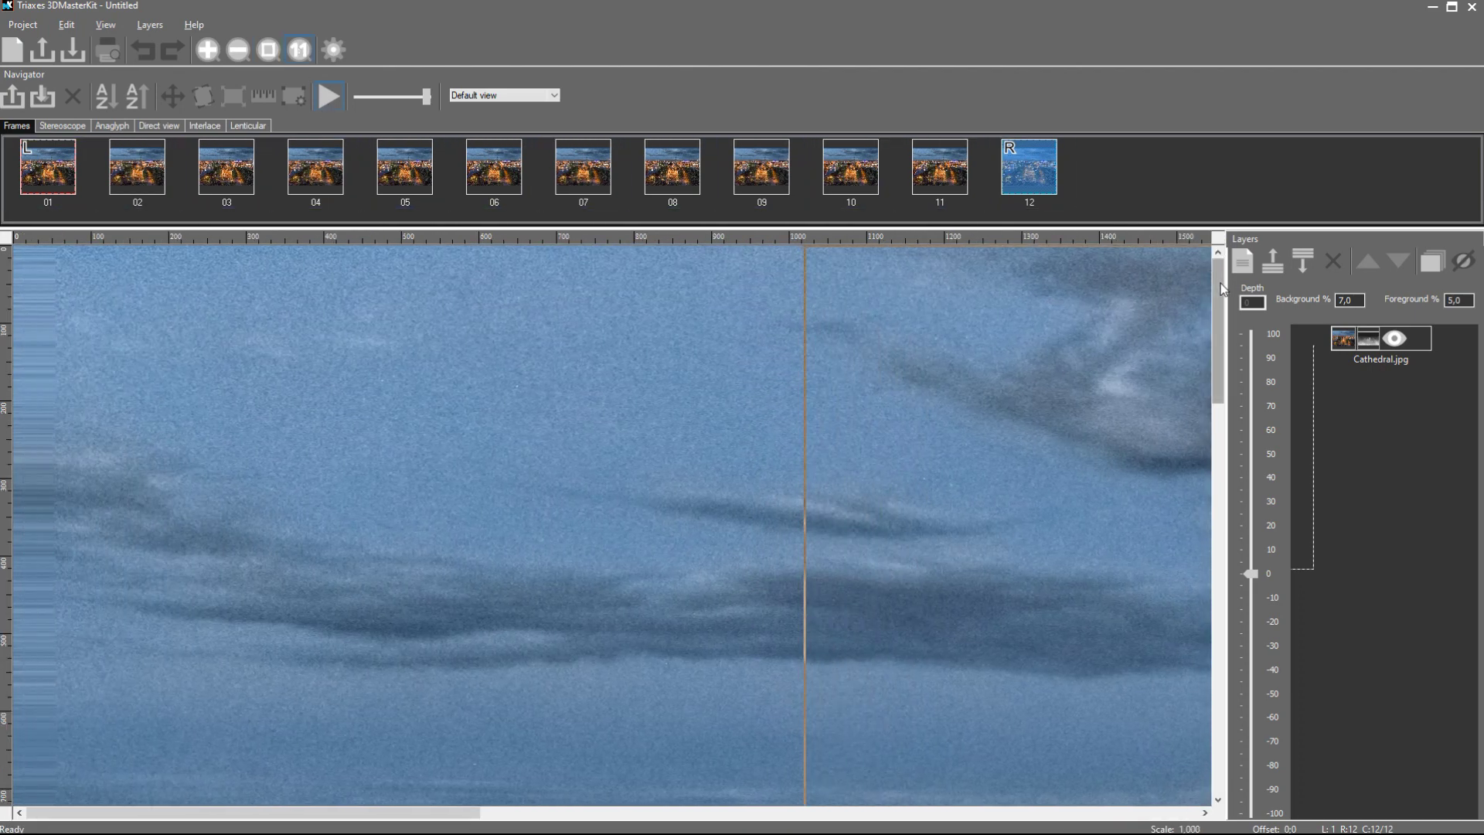
{"action": "left_click_drag", "start_coordinate": [1221, 283], "coordinate": [1178, 512]}
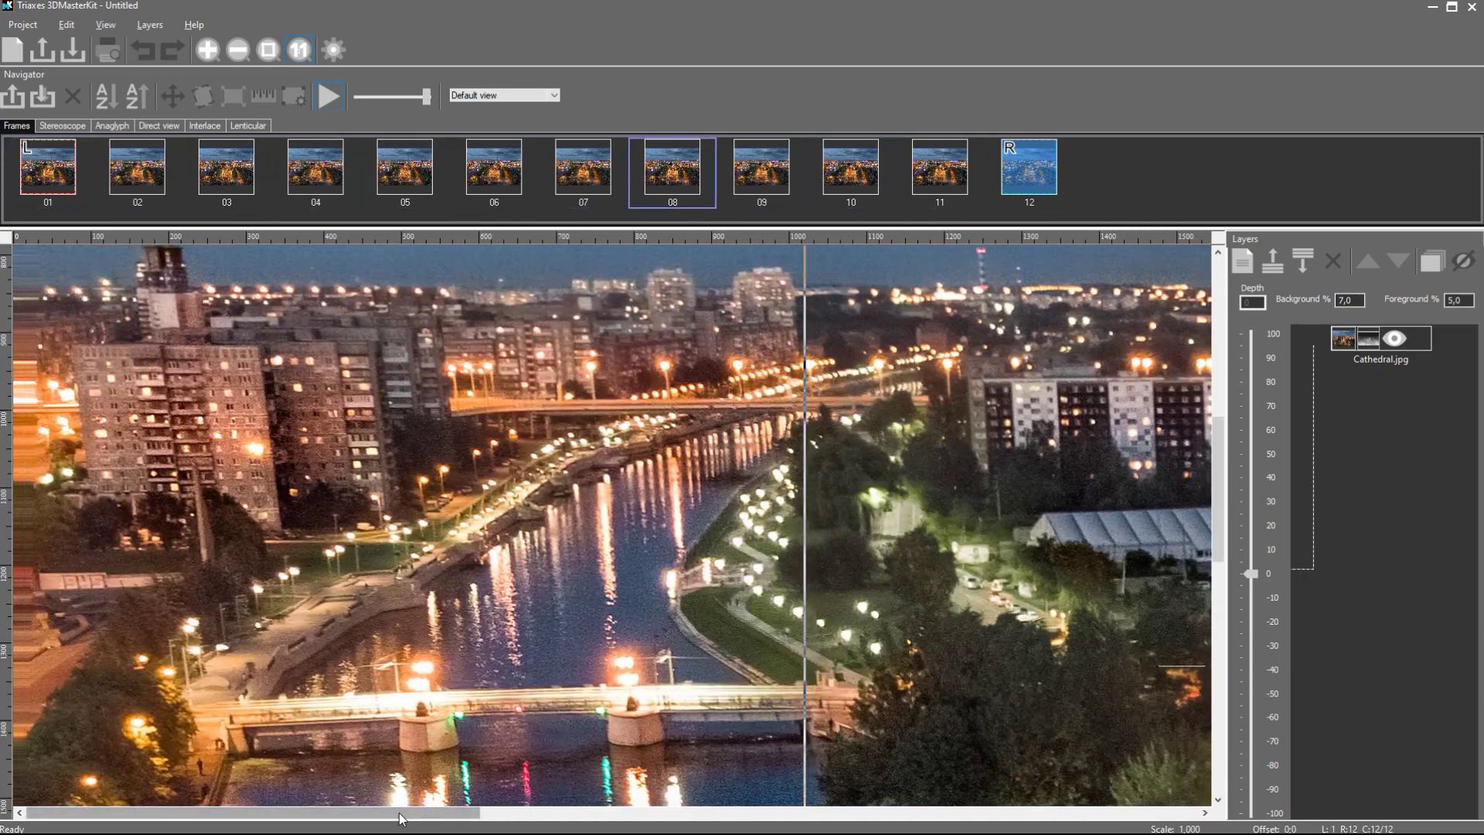
{"action": "left_click_drag", "start_coordinate": [409, 813], "coordinate": [775, 824]}
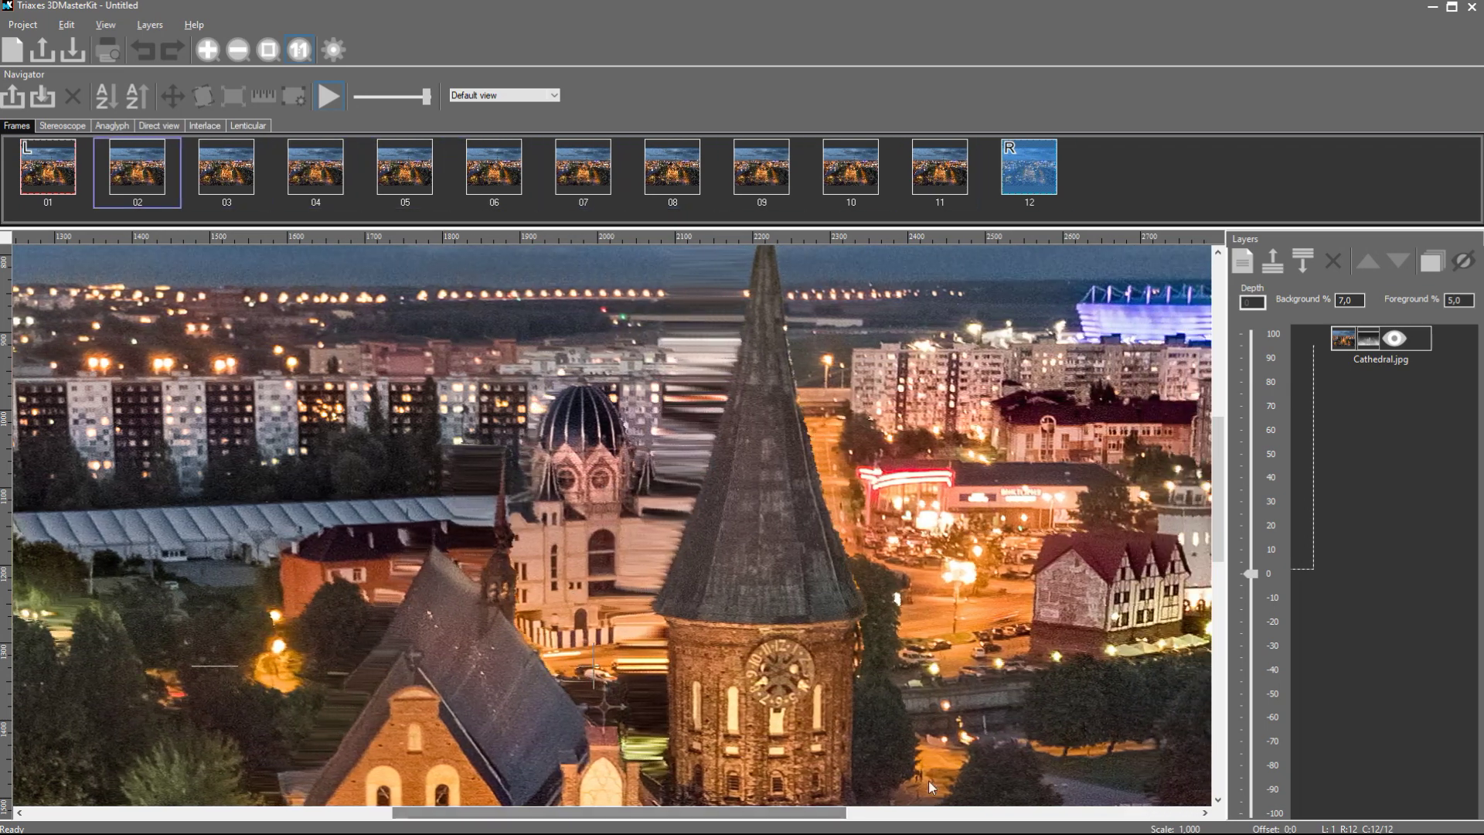
{"action": "left_click_drag", "start_coordinate": [1223, 494], "coordinate": [1155, 712]}
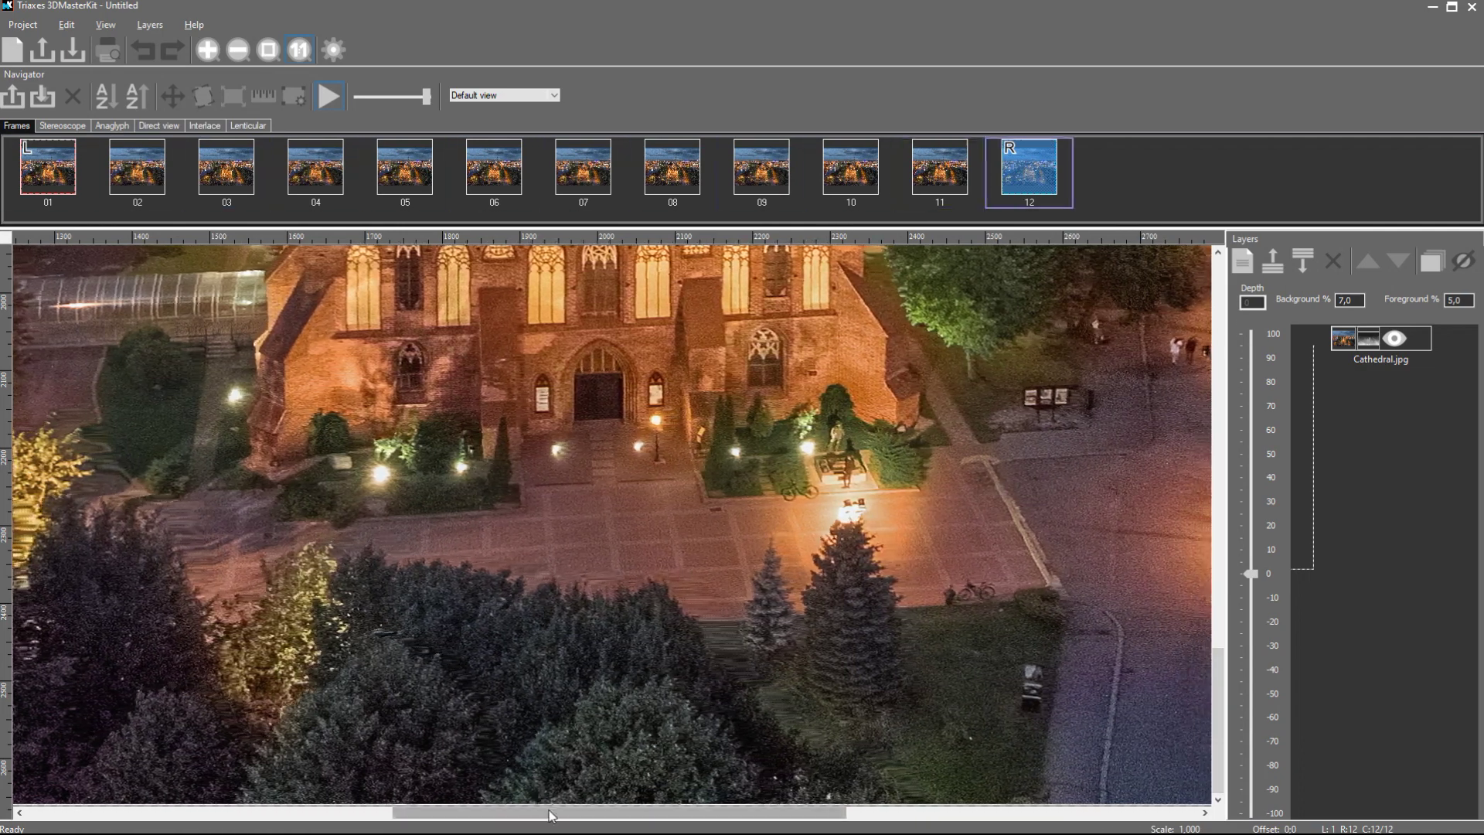
{"action": "left_click_drag", "start_coordinate": [592, 813], "coordinate": [431, 813]}
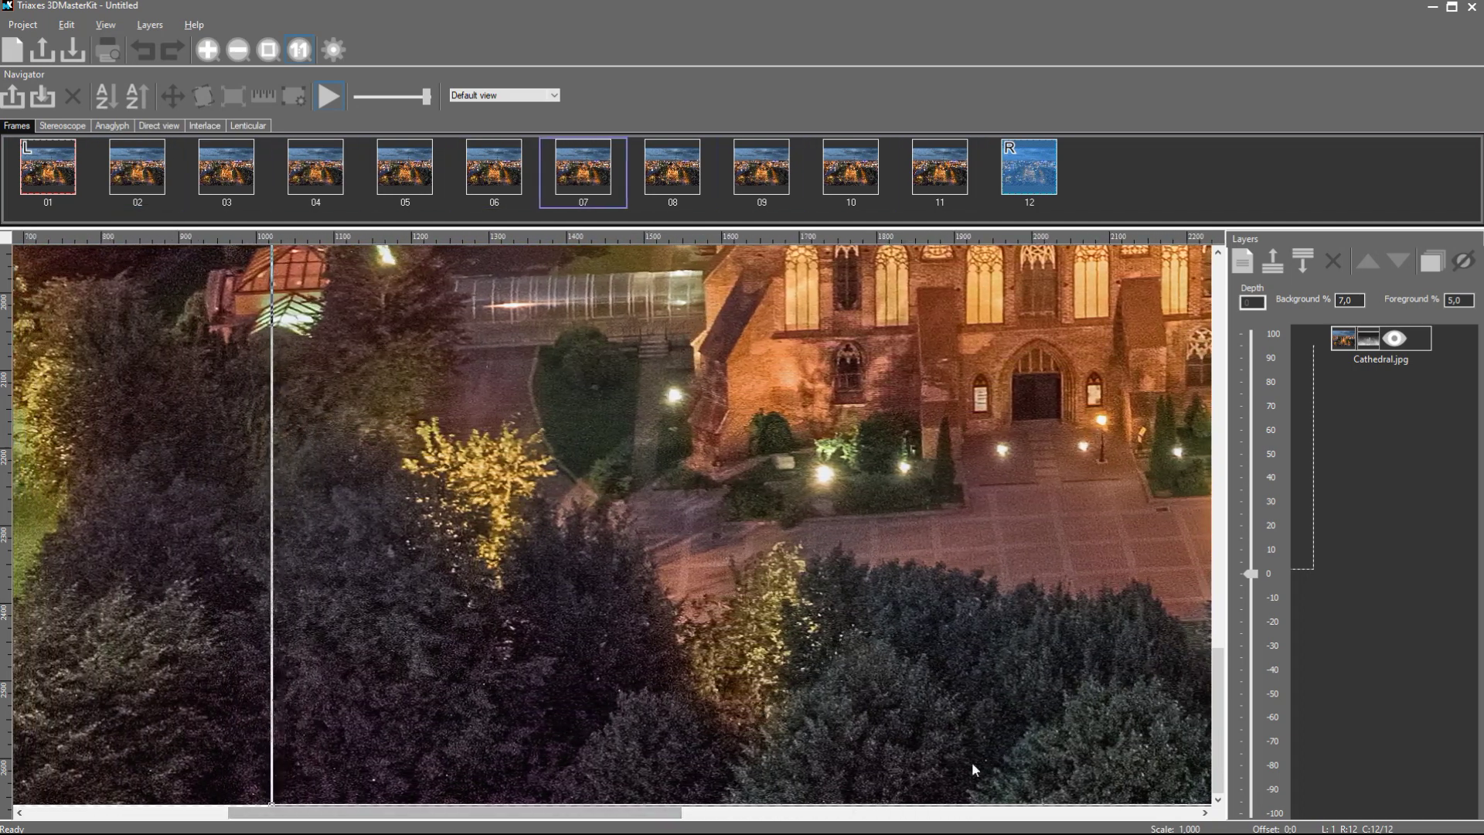
{"action": "left_click_drag", "start_coordinate": [1220, 685], "coordinate": [1207, 492]}
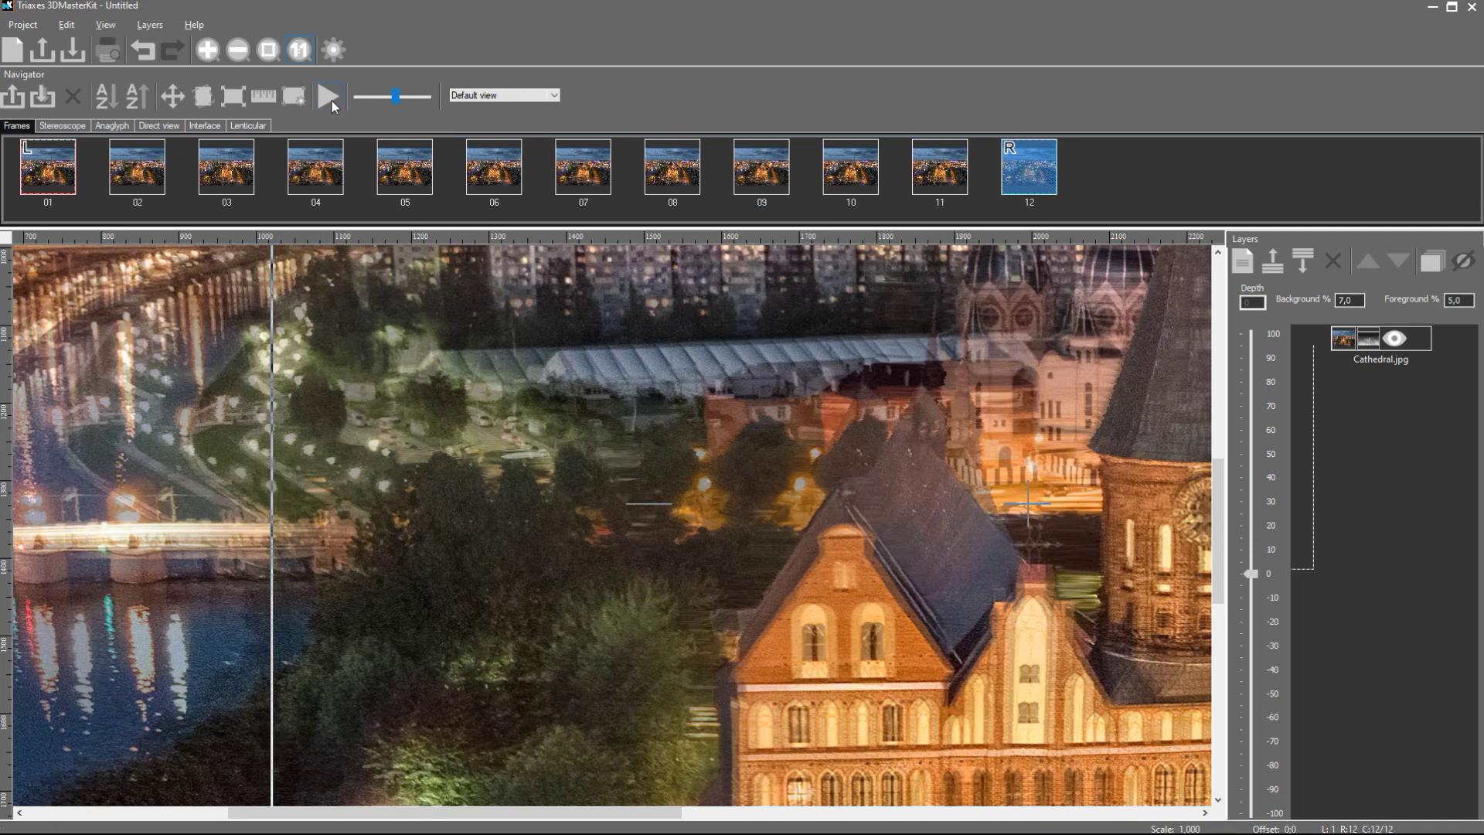
{"action": "left_click_drag", "start_coordinate": [426, 97], "coordinate": [395, 97]}
{"action": "key", "text": "ctrl+0"}
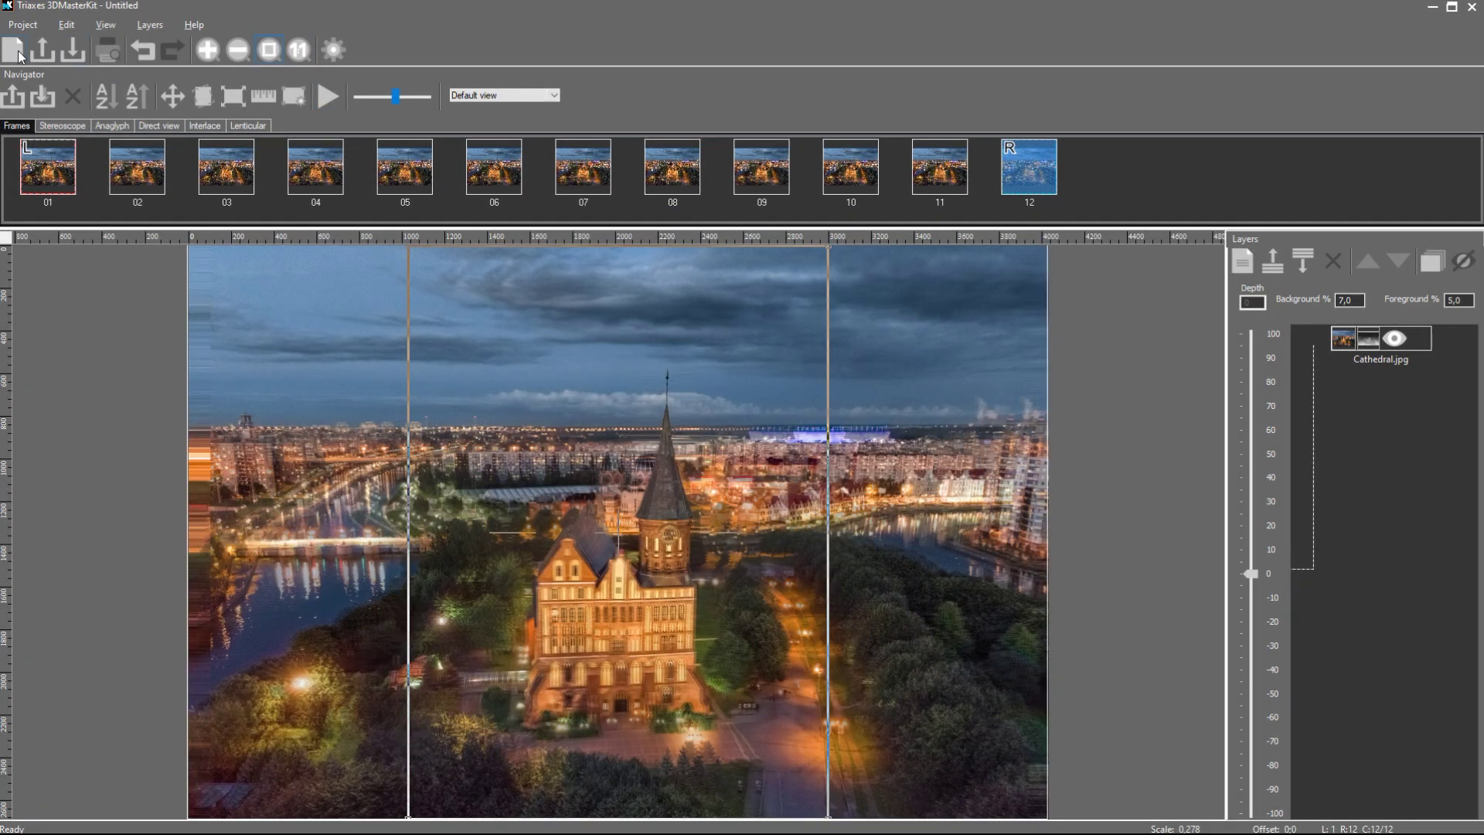
Start a new project without saving the current one and load the layers of KGD.psd.
{"action": "left_click", "coordinate": [13, 49]}
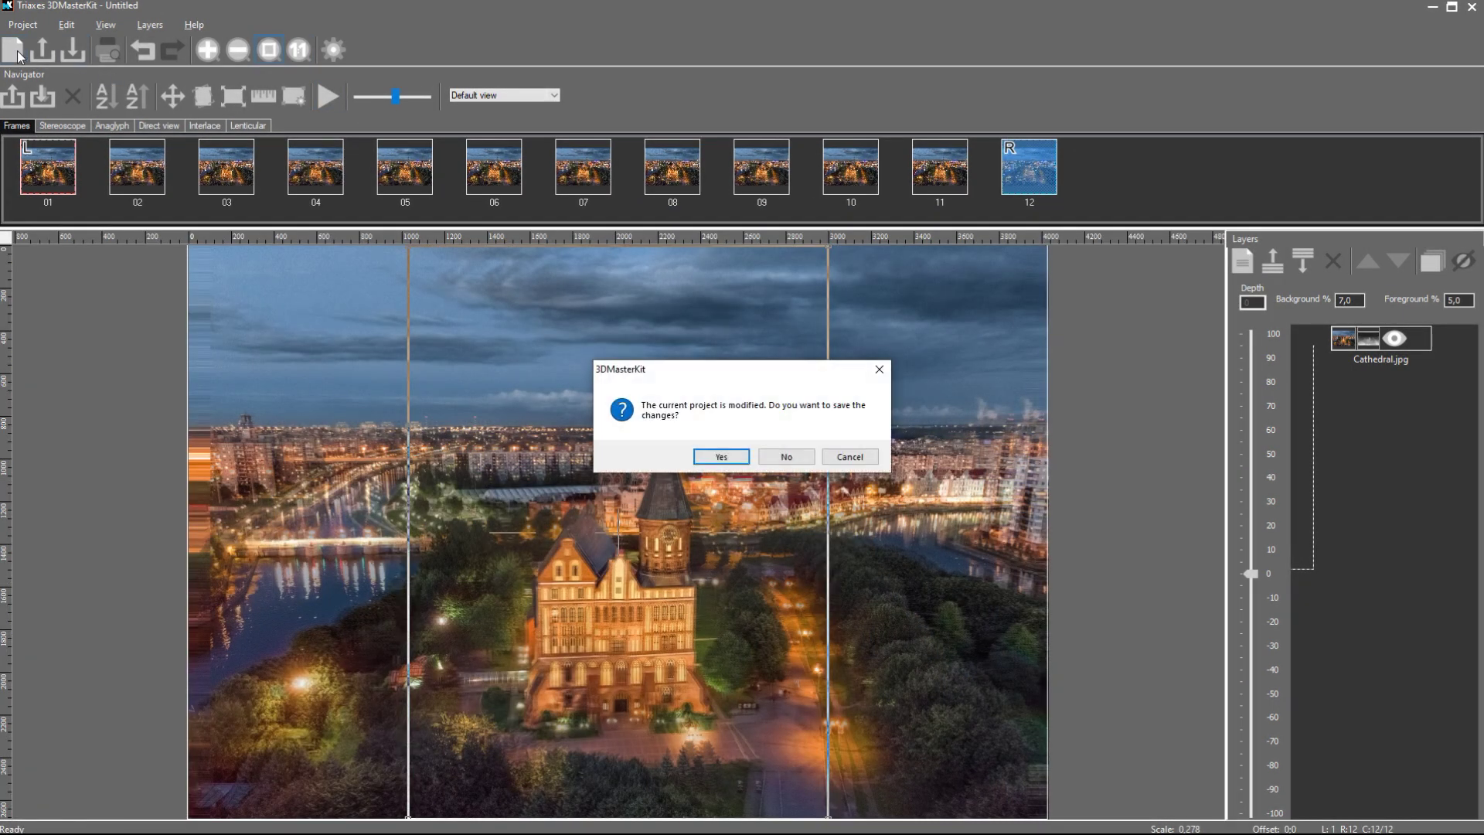
{"action": "left_click", "coordinate": [797, 461]}
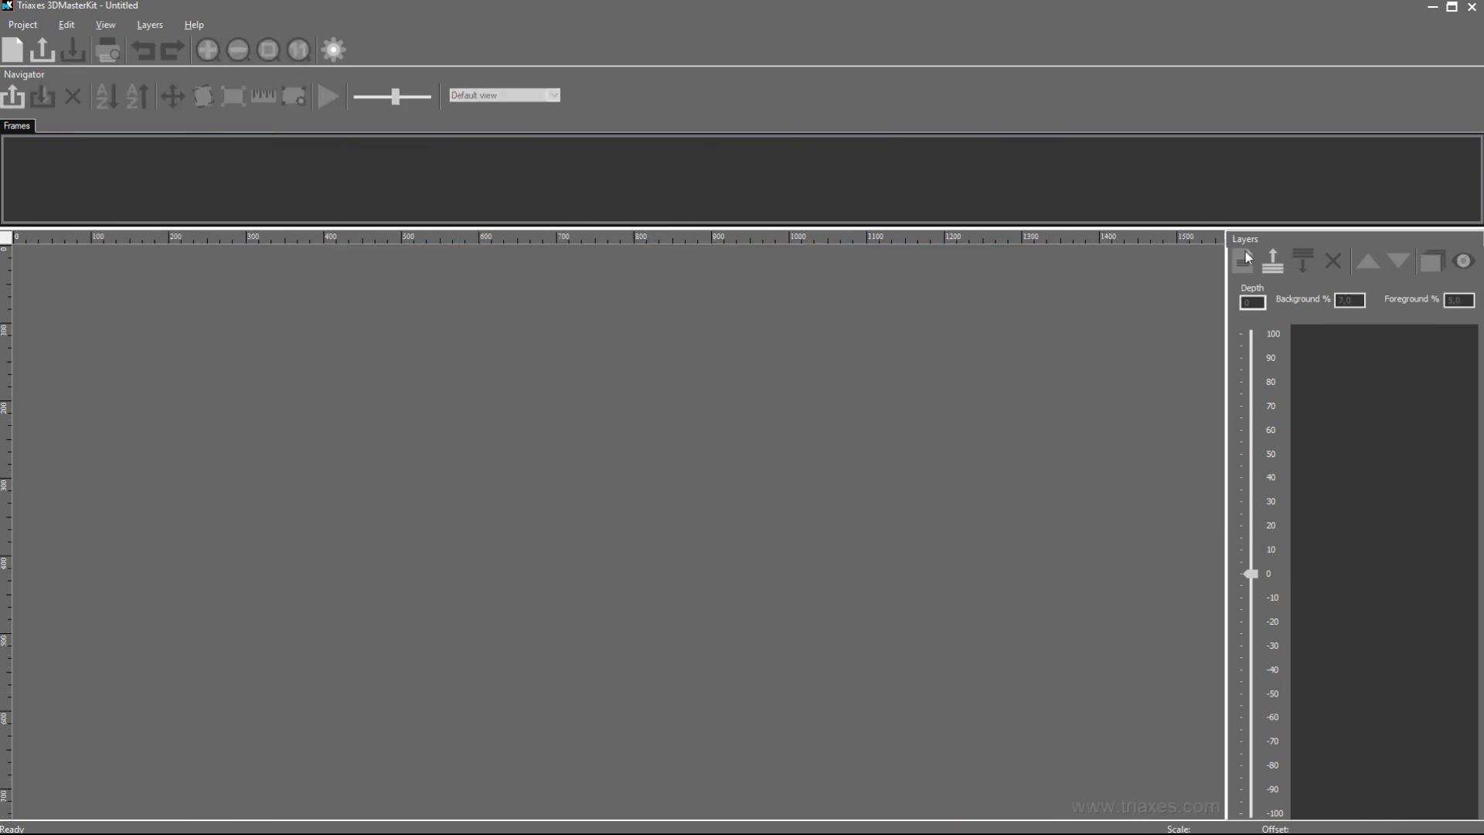
{"action": "left_click", "coordinate": [1271, 263]}
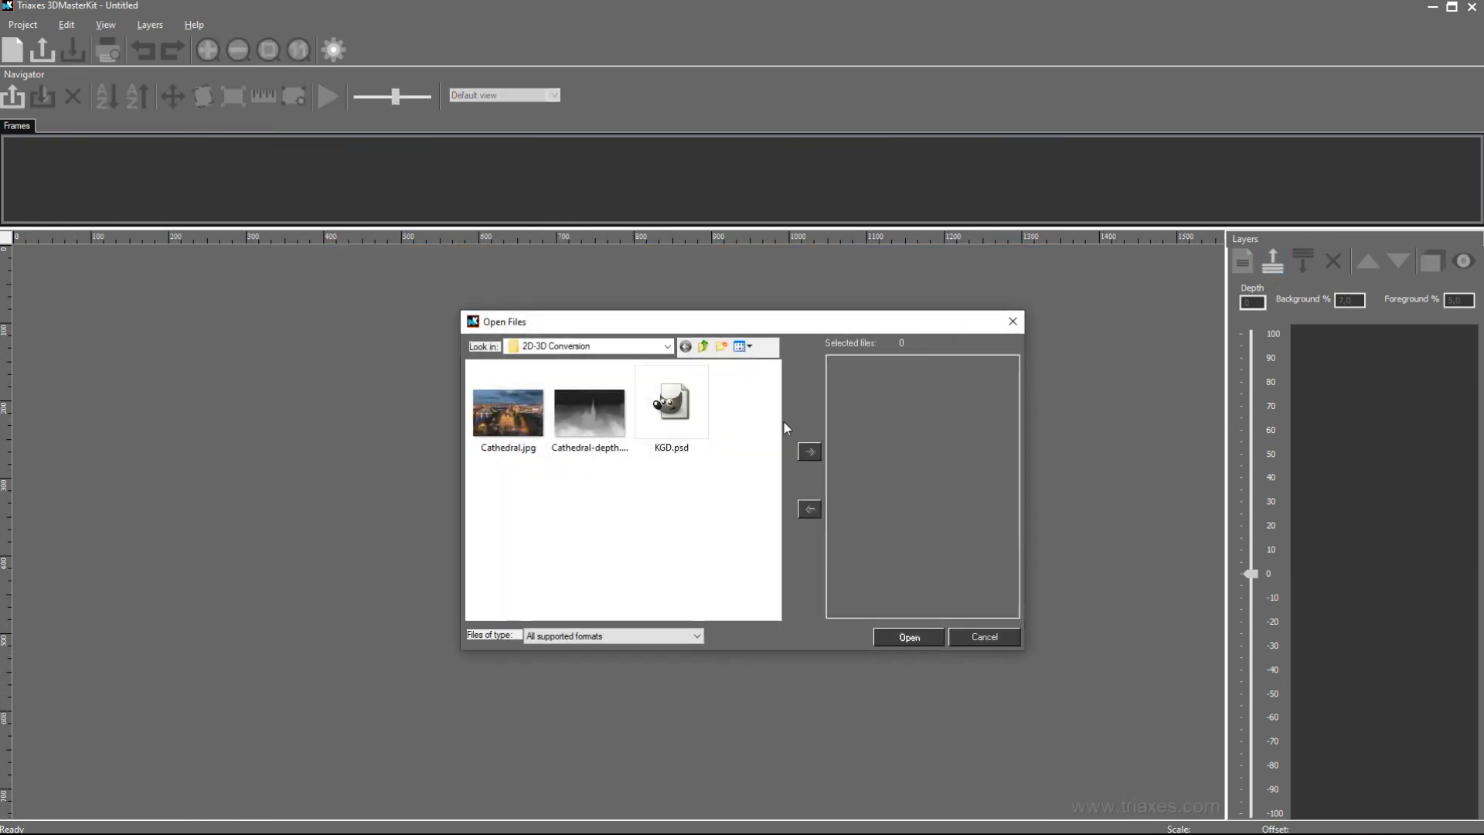
{"action": "left_click", "coordinate": [671, 410]}
{"action": "left_click", "coordinate": [809, 450]}
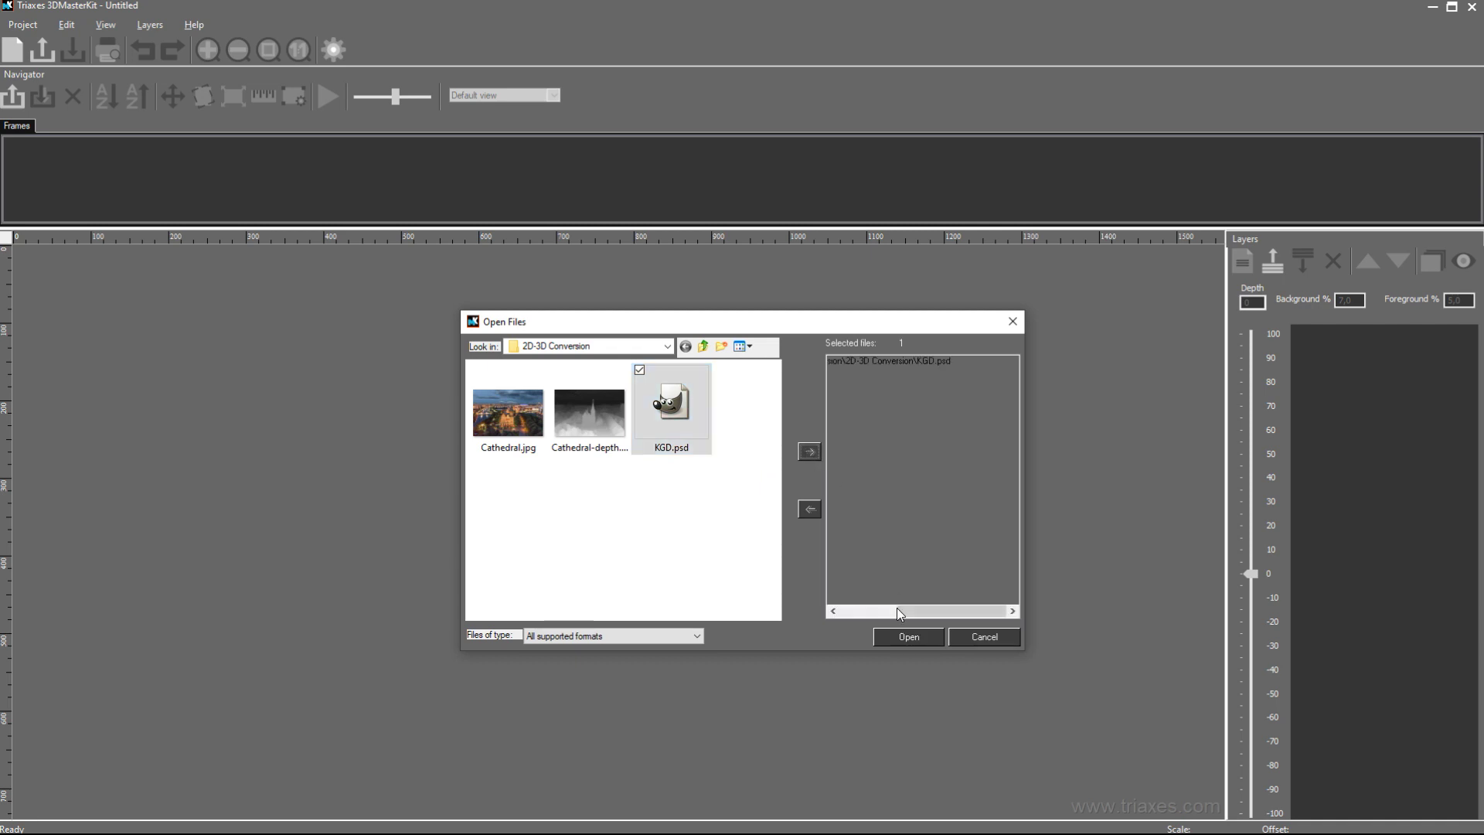
{"action": "left_click", "coordinate": [909, 637]}
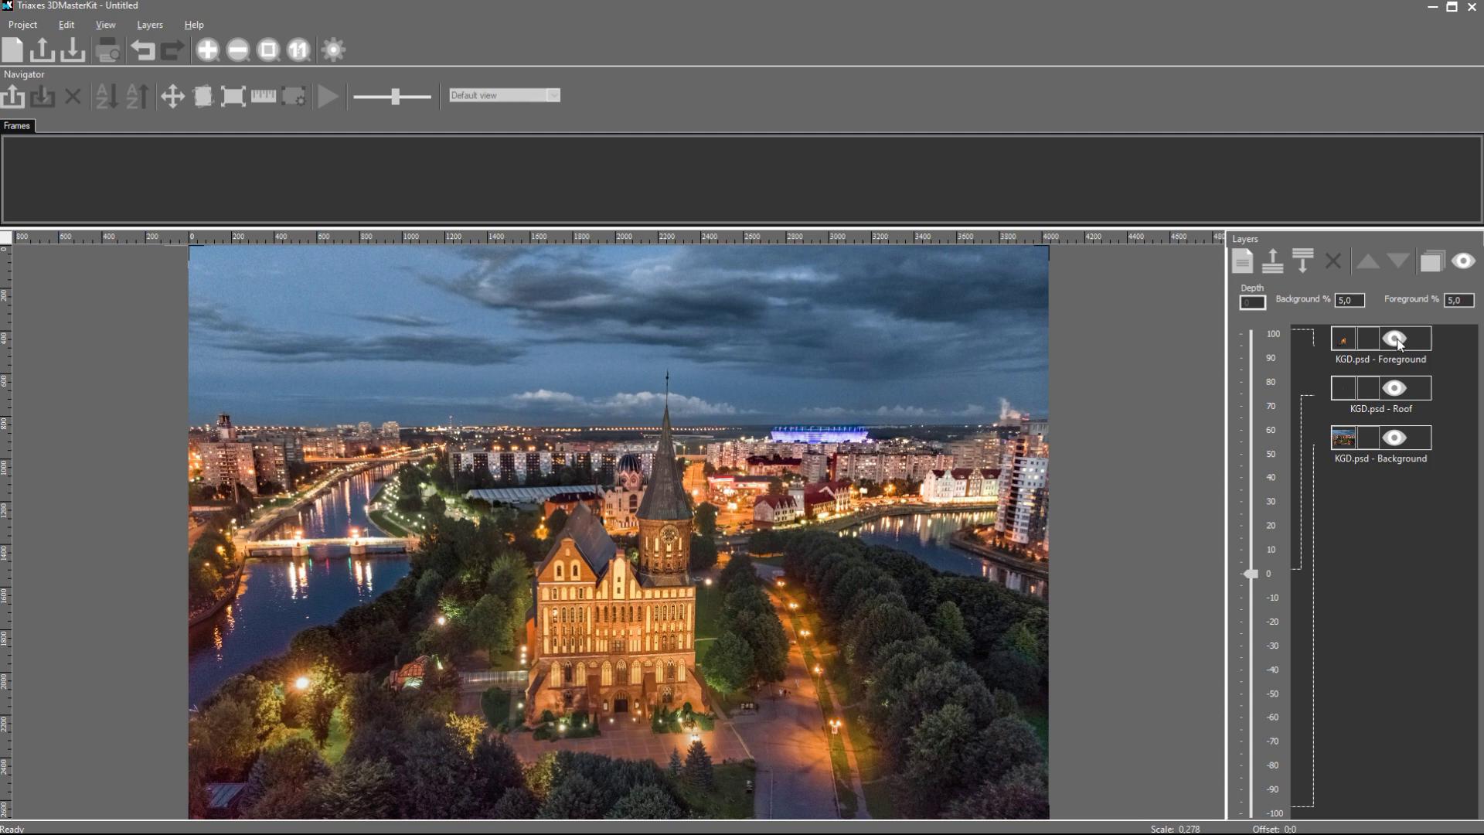
Toggle the visibility of the Foreground and Roof layers to examine what each contains, leaving both visible.
{"action": "left_click", "coordinate": [1396, 340]}
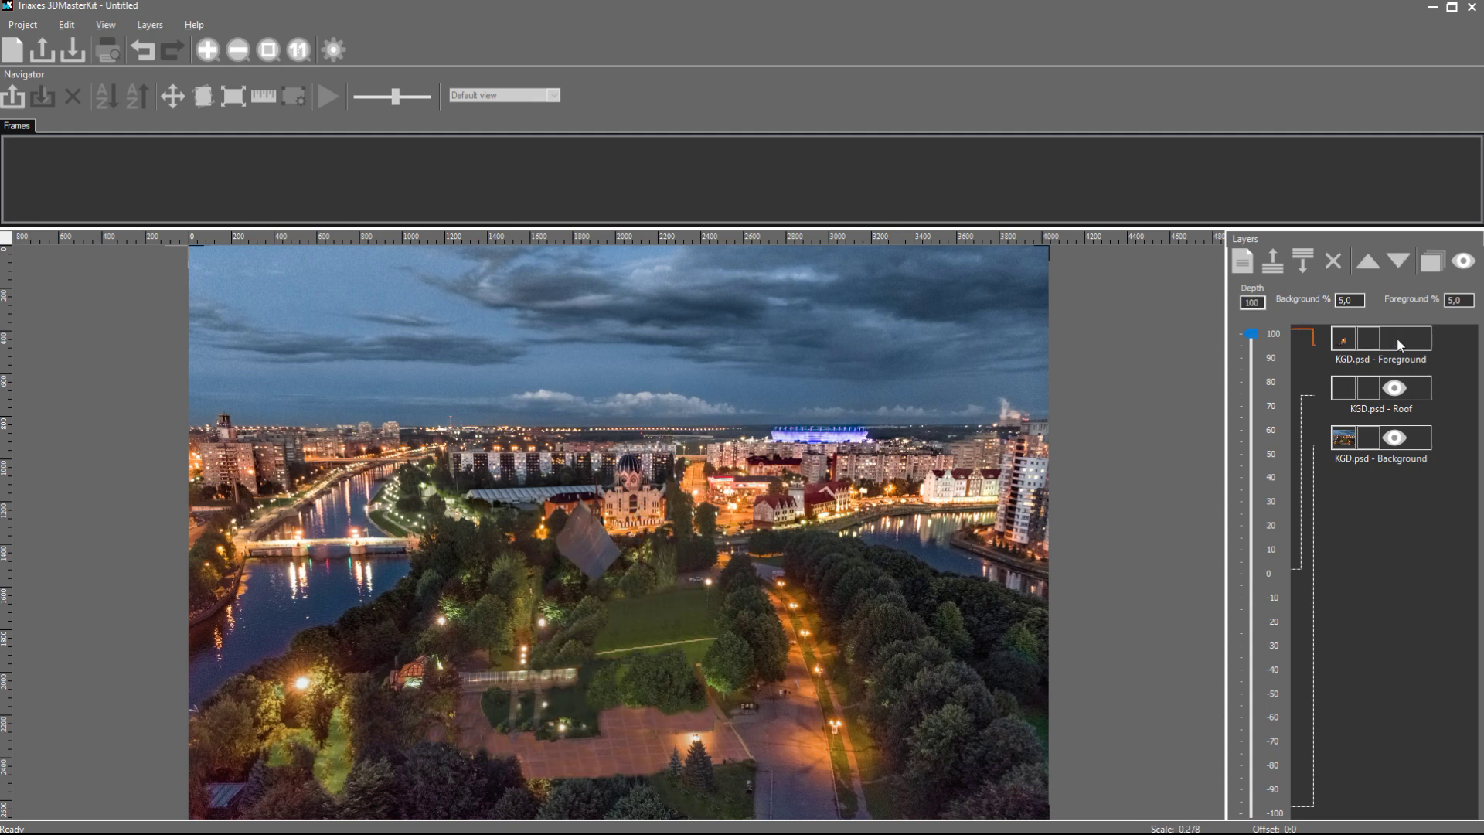
{"action": "left_click", "coordinate": [1395, 389]}
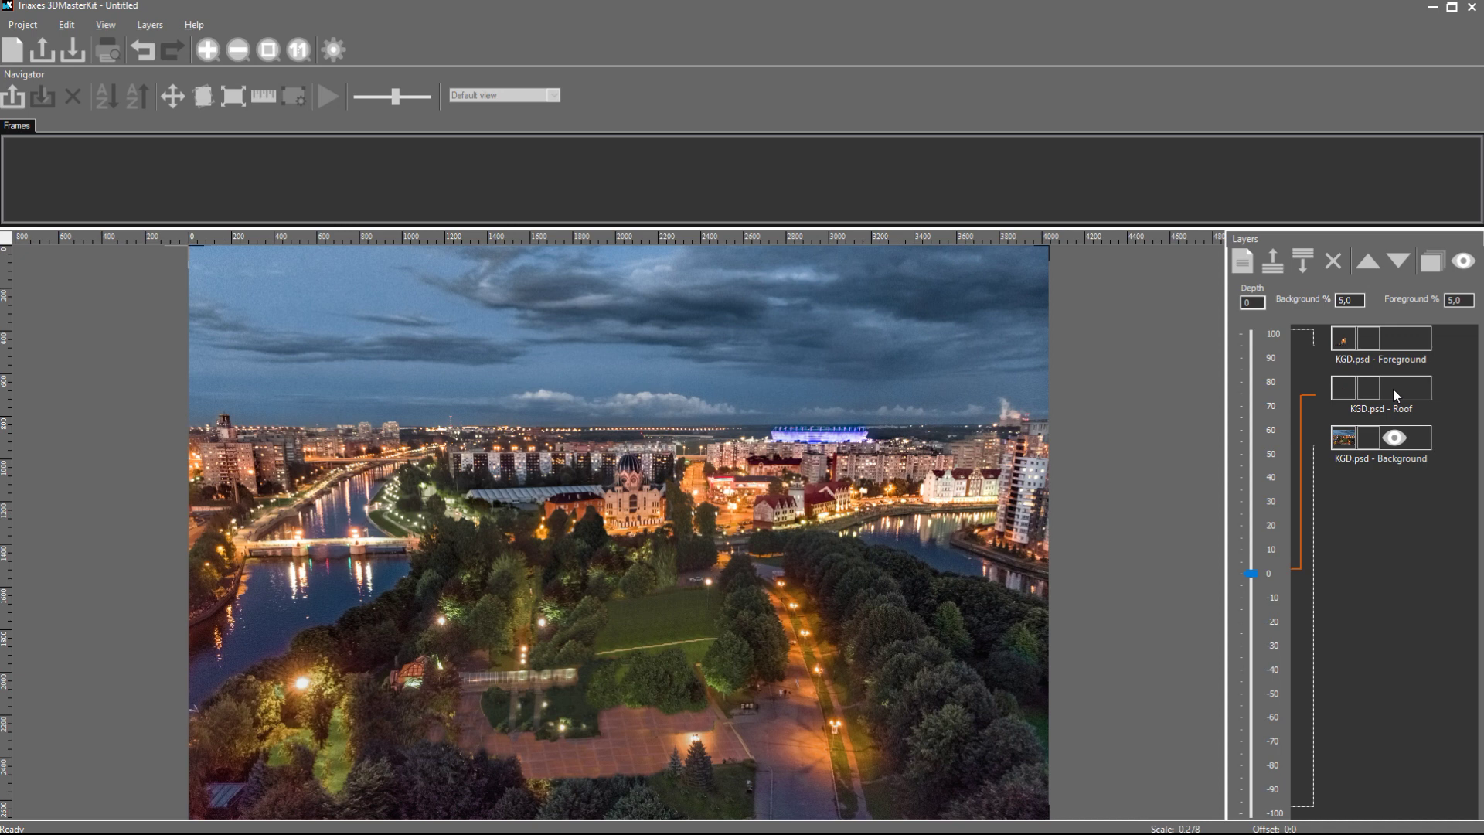
{"action": "left_click", "coordinate": [1393, 389]}
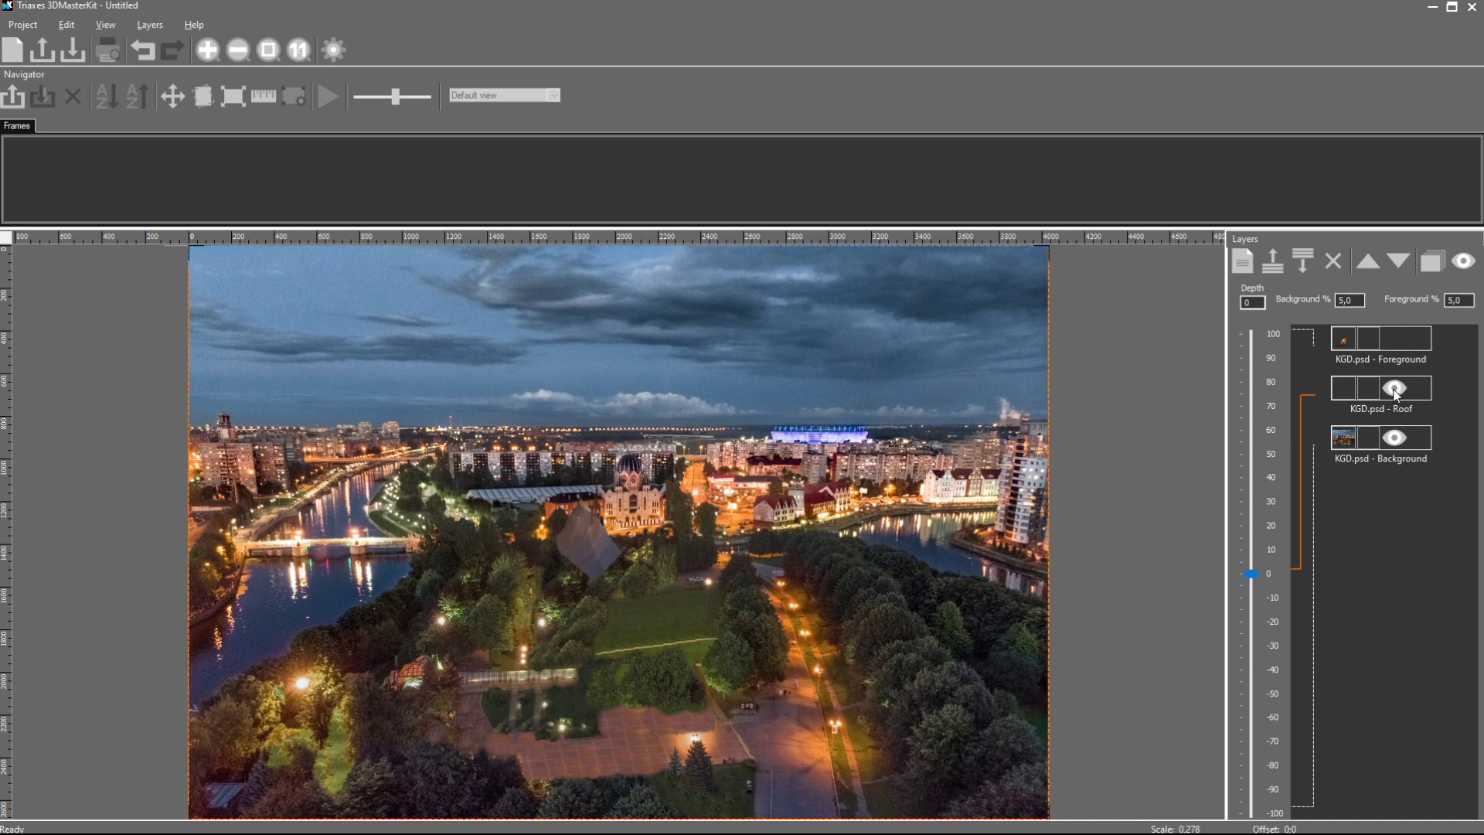
{"action": "left_click", "coordinate": [1396, 341]}
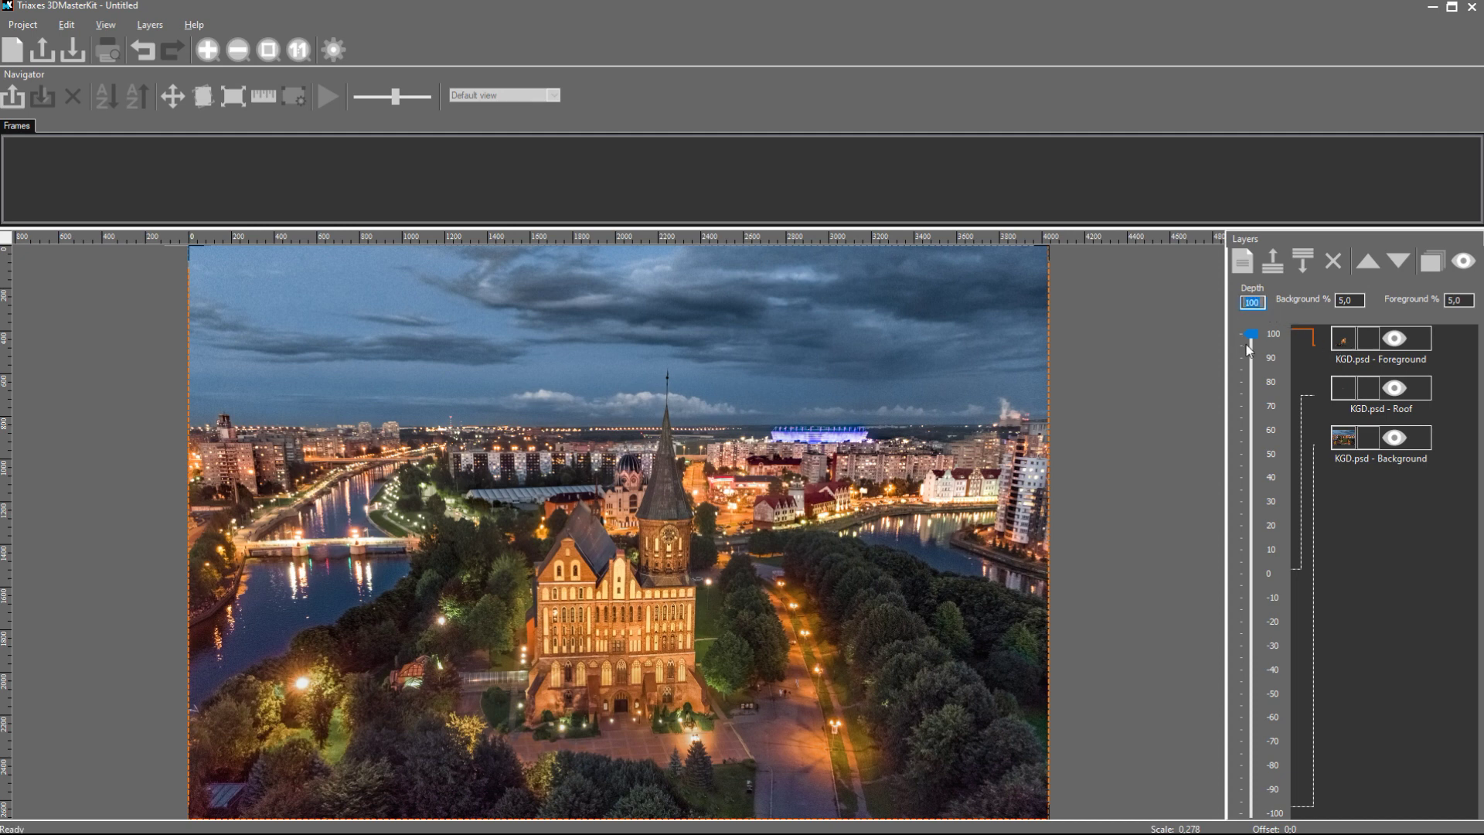
Set the depth of the Foreground and Background layers to 0.
{"action": "type", "text": "0"}
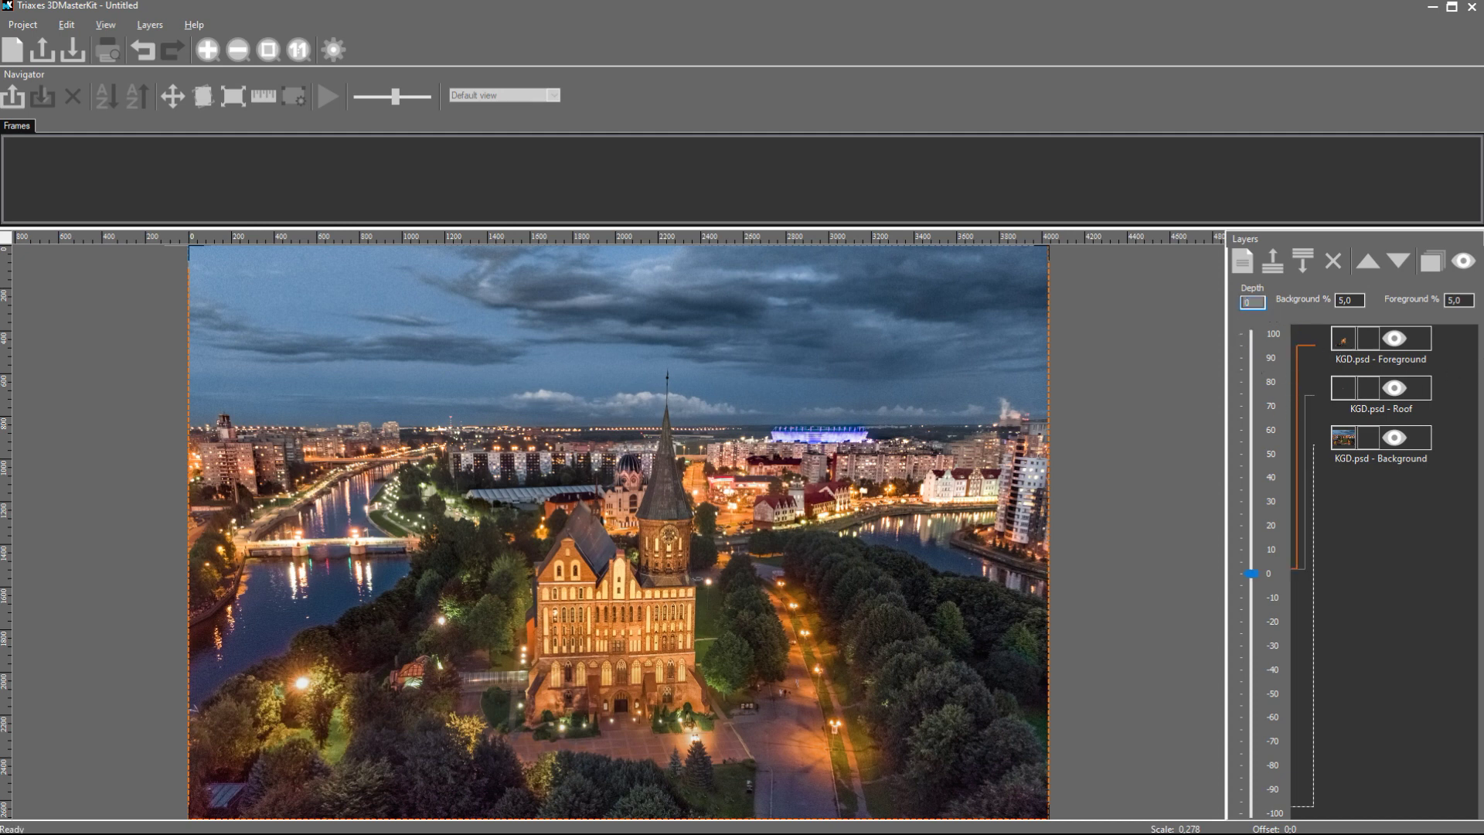
{"action": "left_click", "coordinate": [1350, 401]}
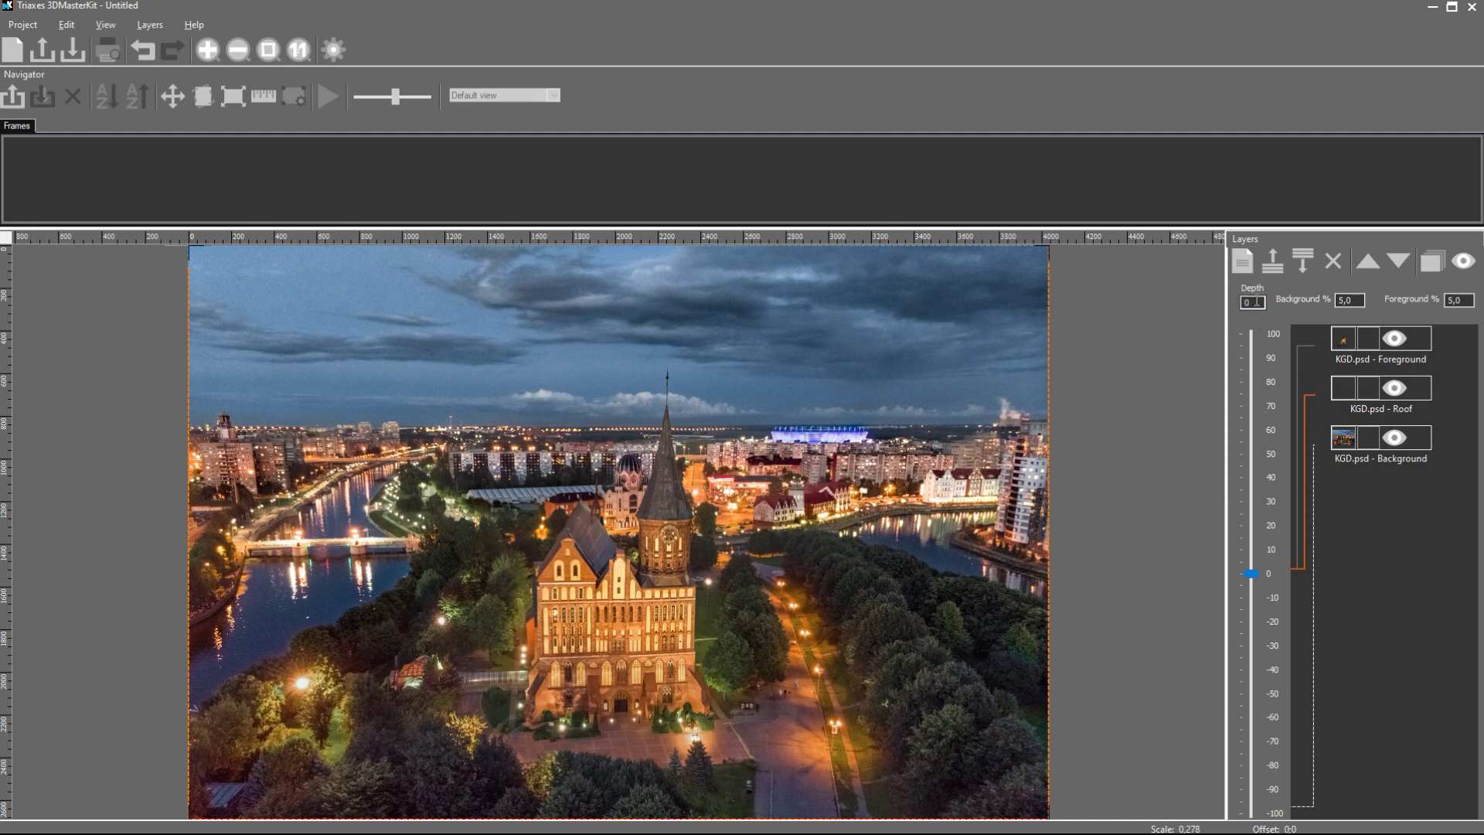
{"action": "left_click", "coordinate": [1345, 442]}
{"action": "type", "text": "0"}
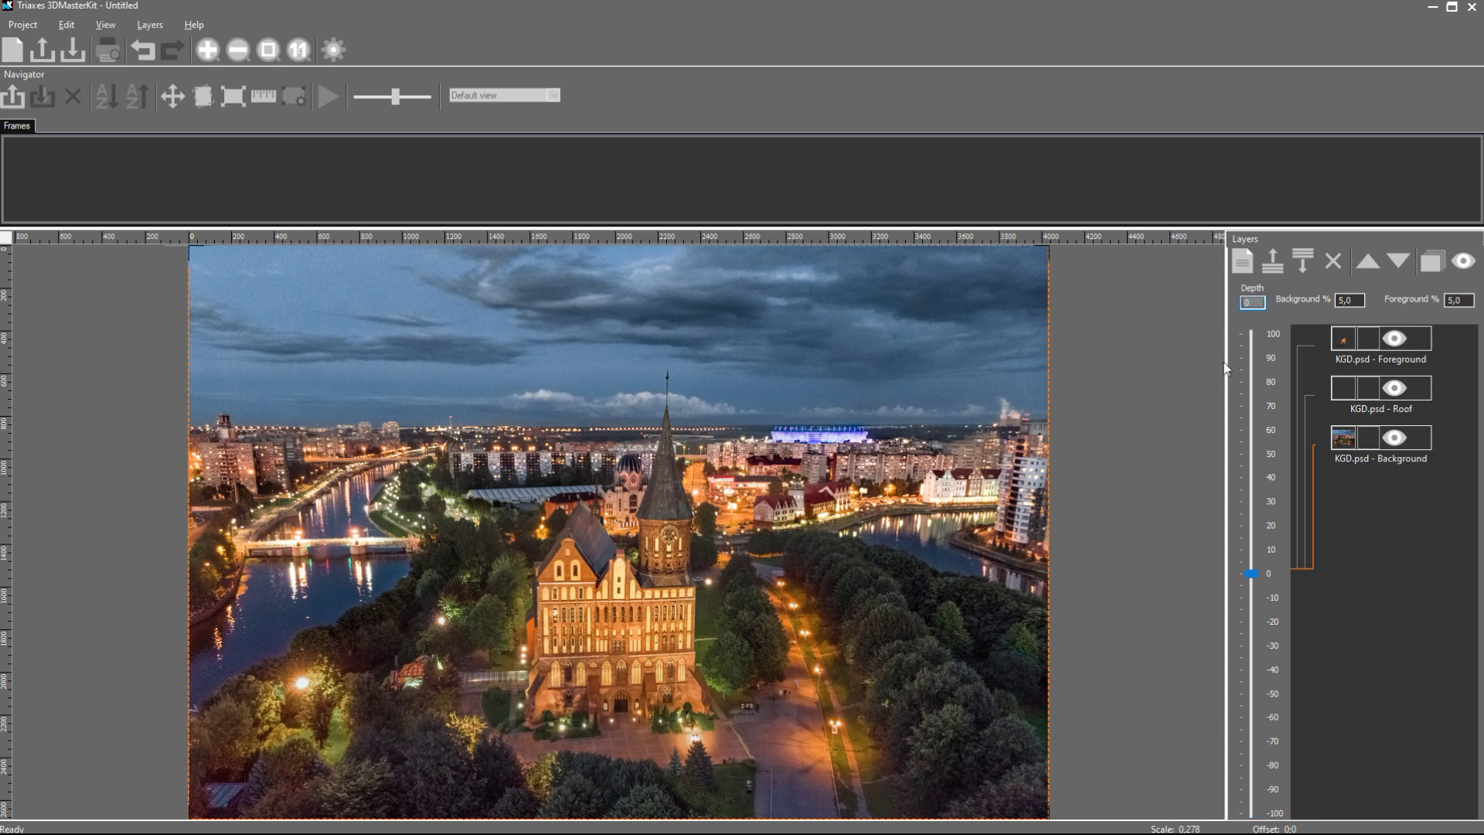
Load Cathedral-depth.jpg as the depth map of the Foreground layer.
{"action": "right_click", "coordinate": [1345, 343]}
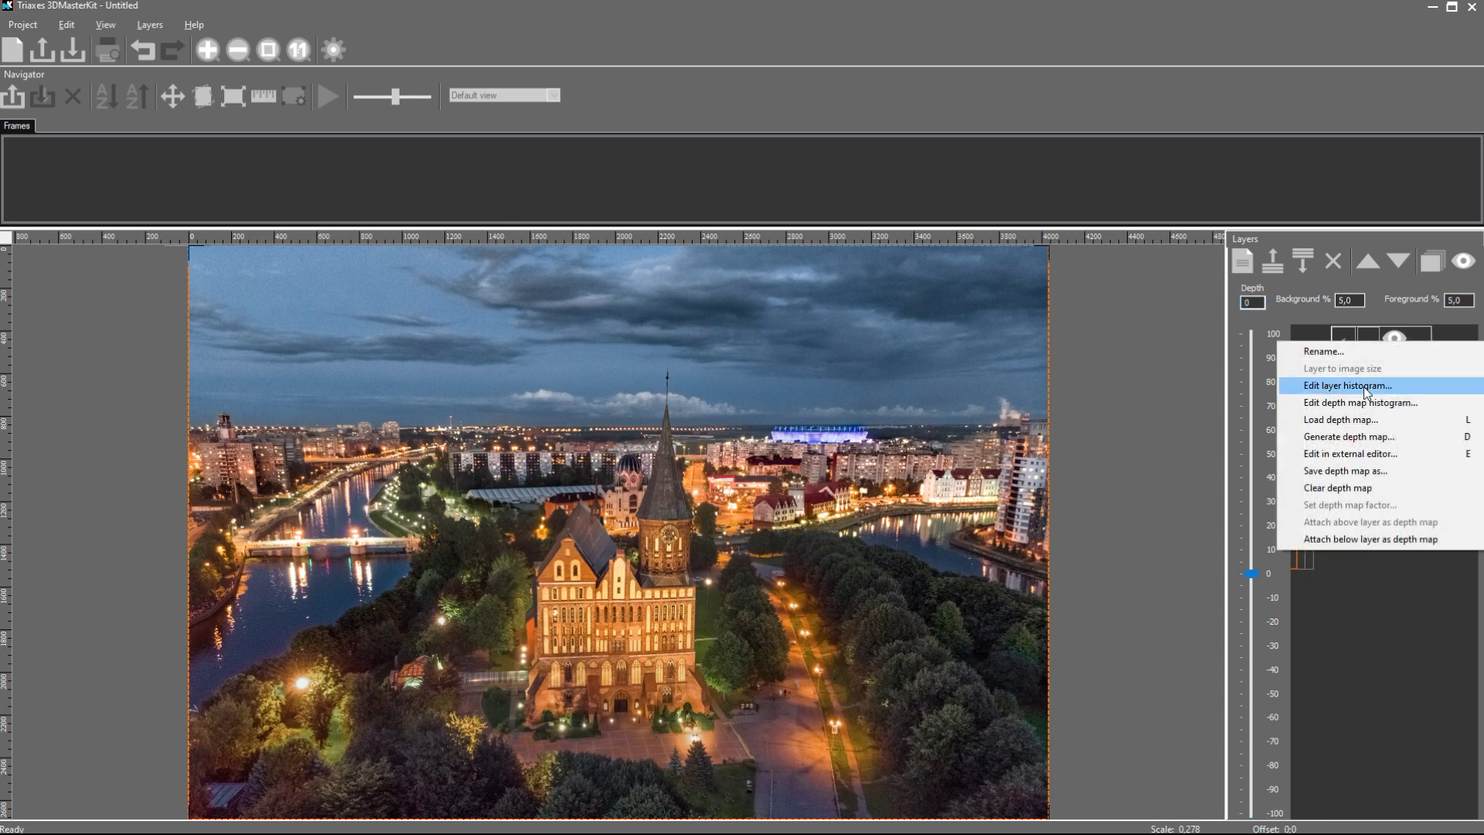
{"action": "left_click", "coordinate": [1342, 420]}
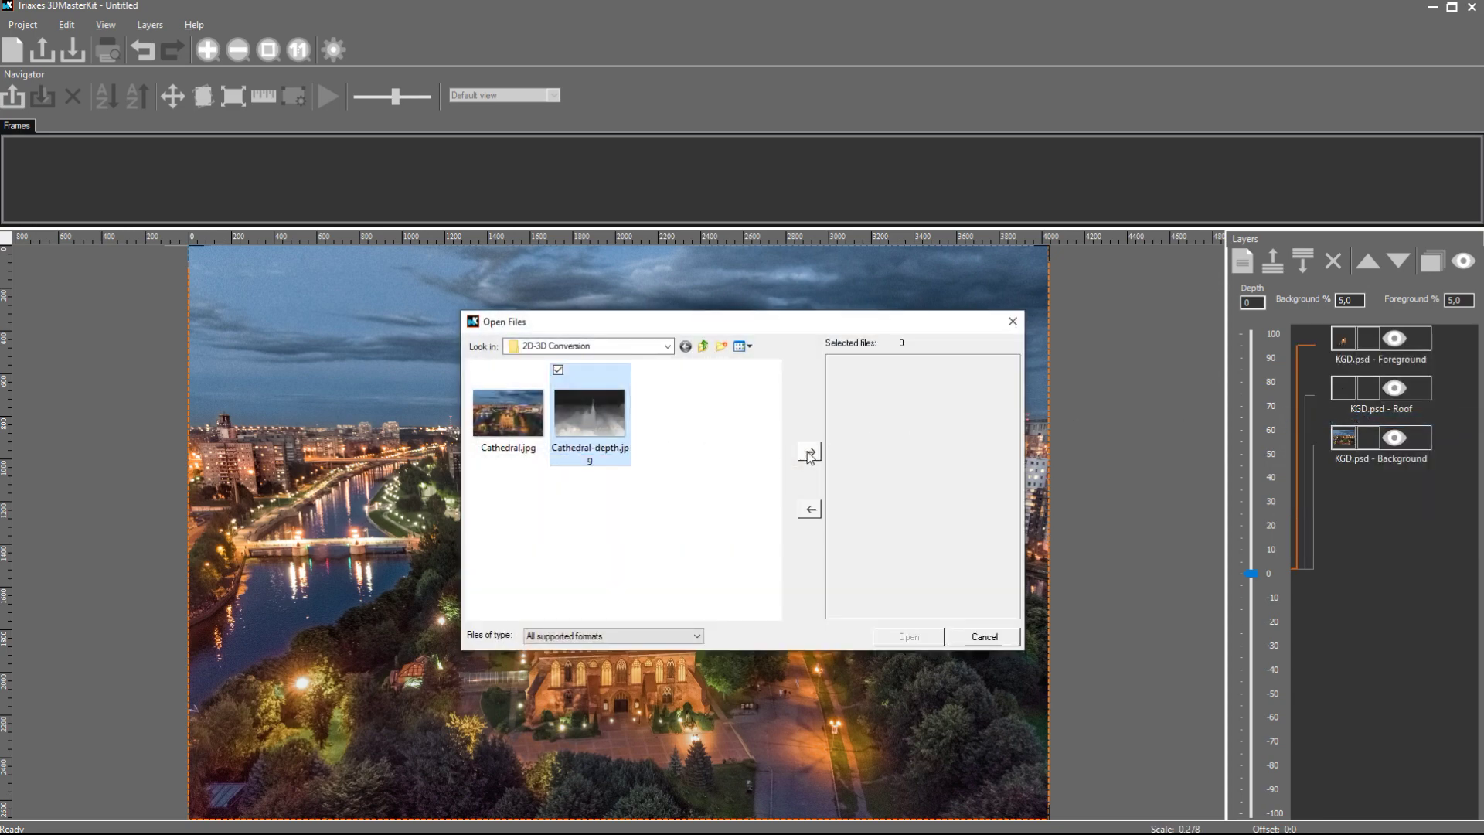
{"action": "left_click", "coordinate": [809, 454]}
{"action": "left_click", "coordinate": [937, 640]}
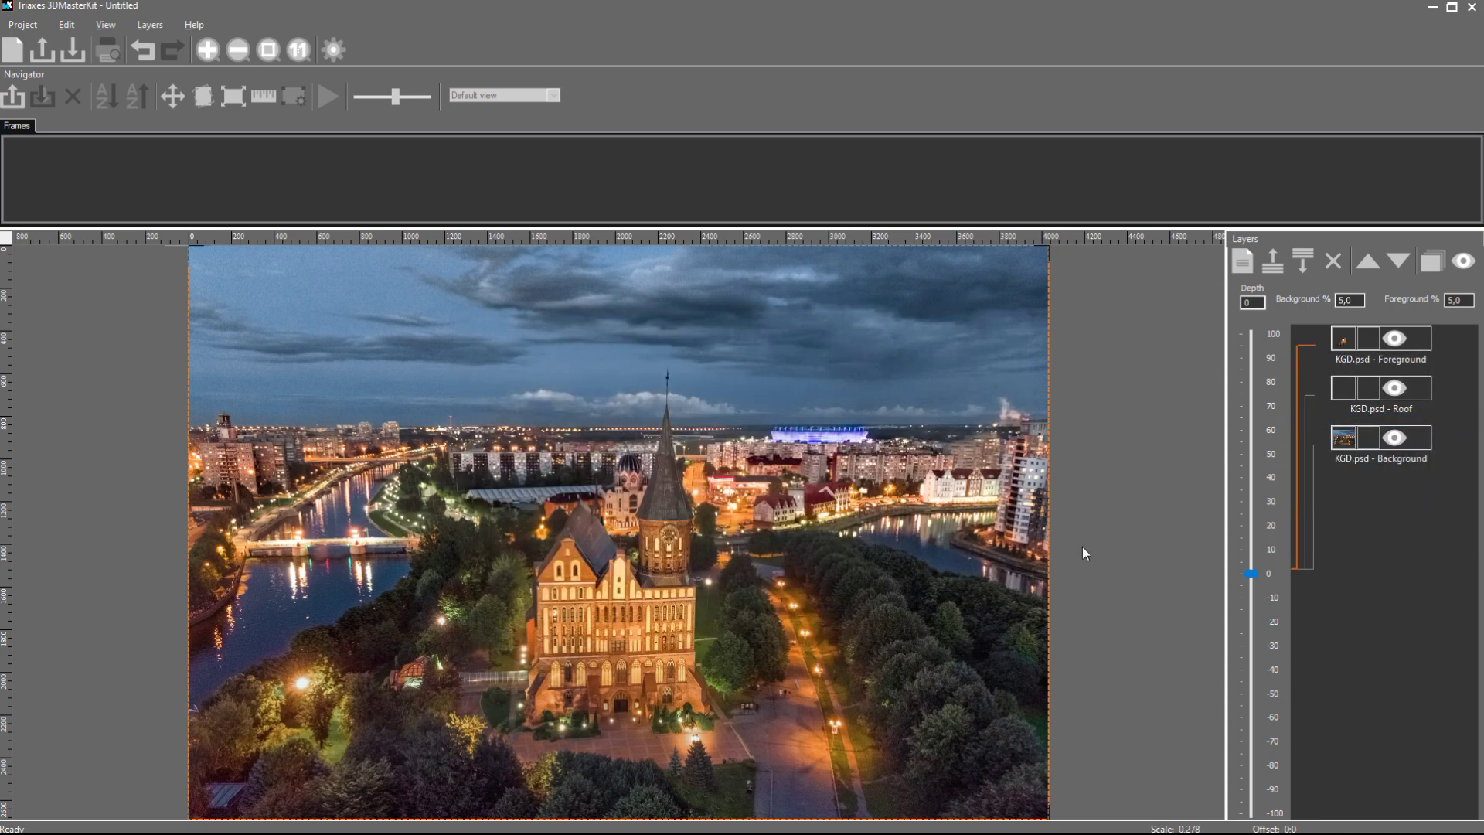
Load Cathedral-depth.jpg as the depth map of the Roof layer.
{"action": "left_click", "coordinate": [1348, 379]}
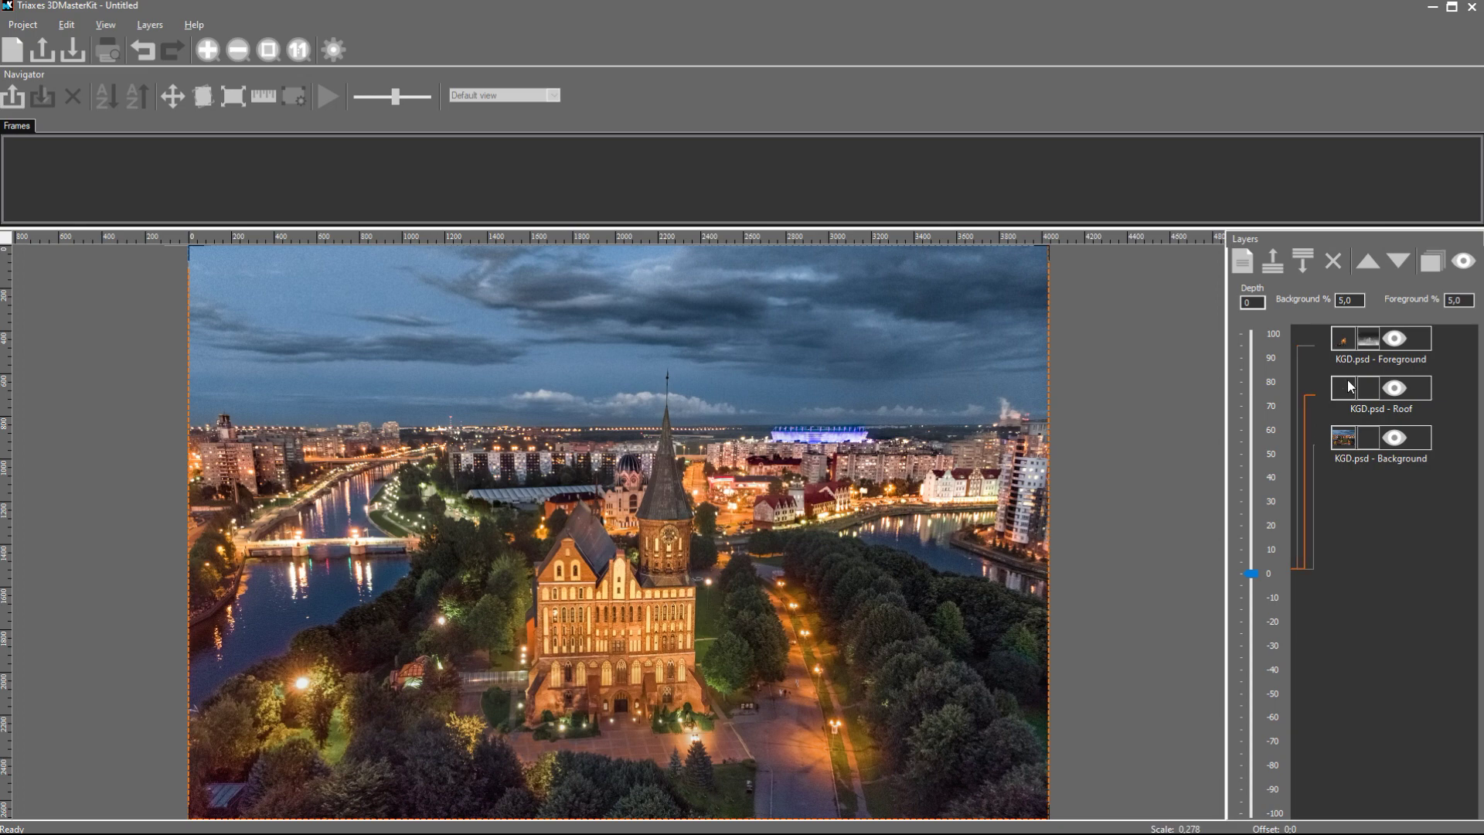
{"action": "left_click", "coordinate": [1348, 382]}
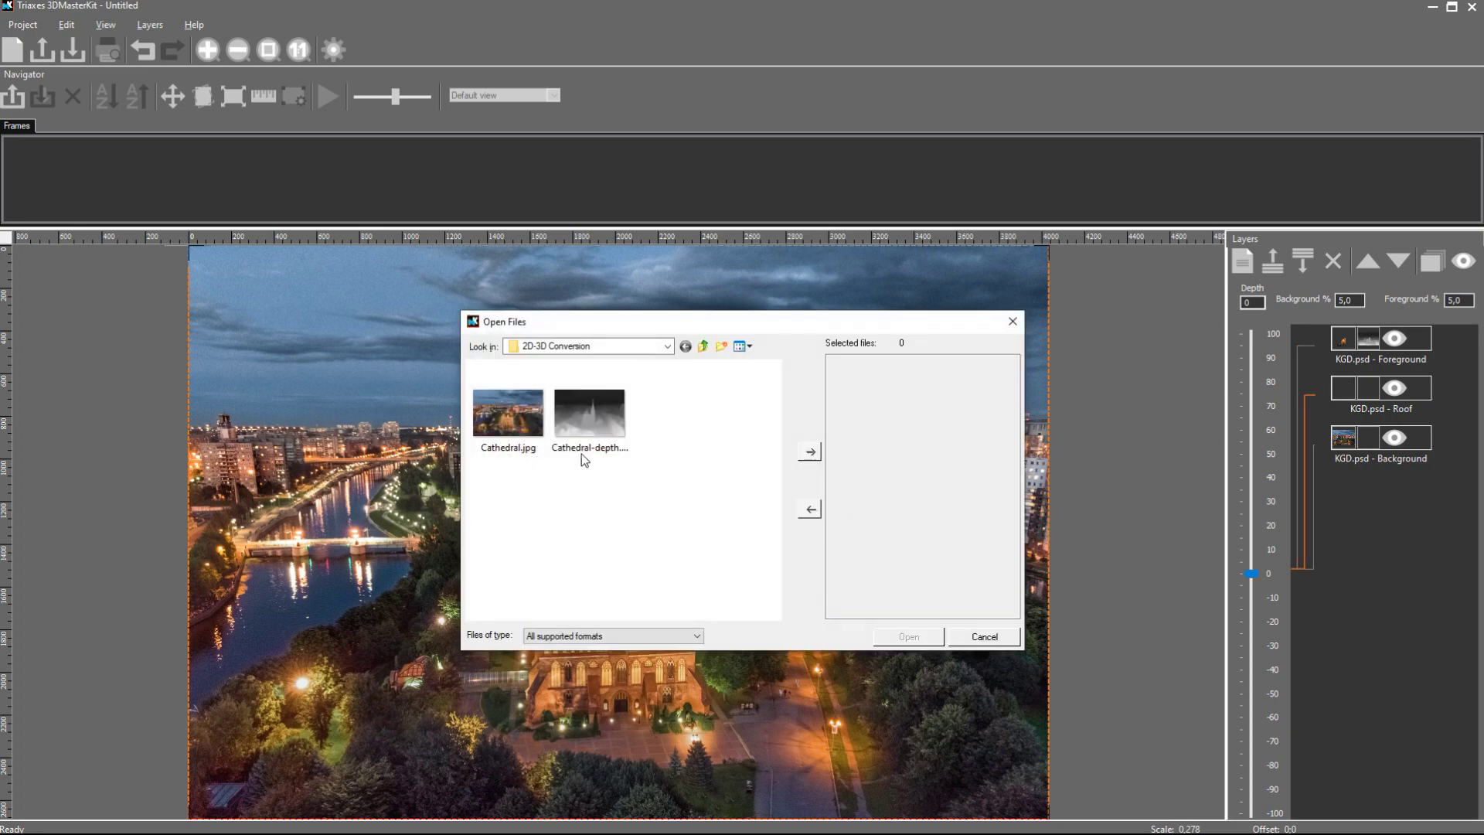
{"action": "left_click", "coordinate": [600, 414]}
{"action": "left_click", "coordinate": [809, 452]}
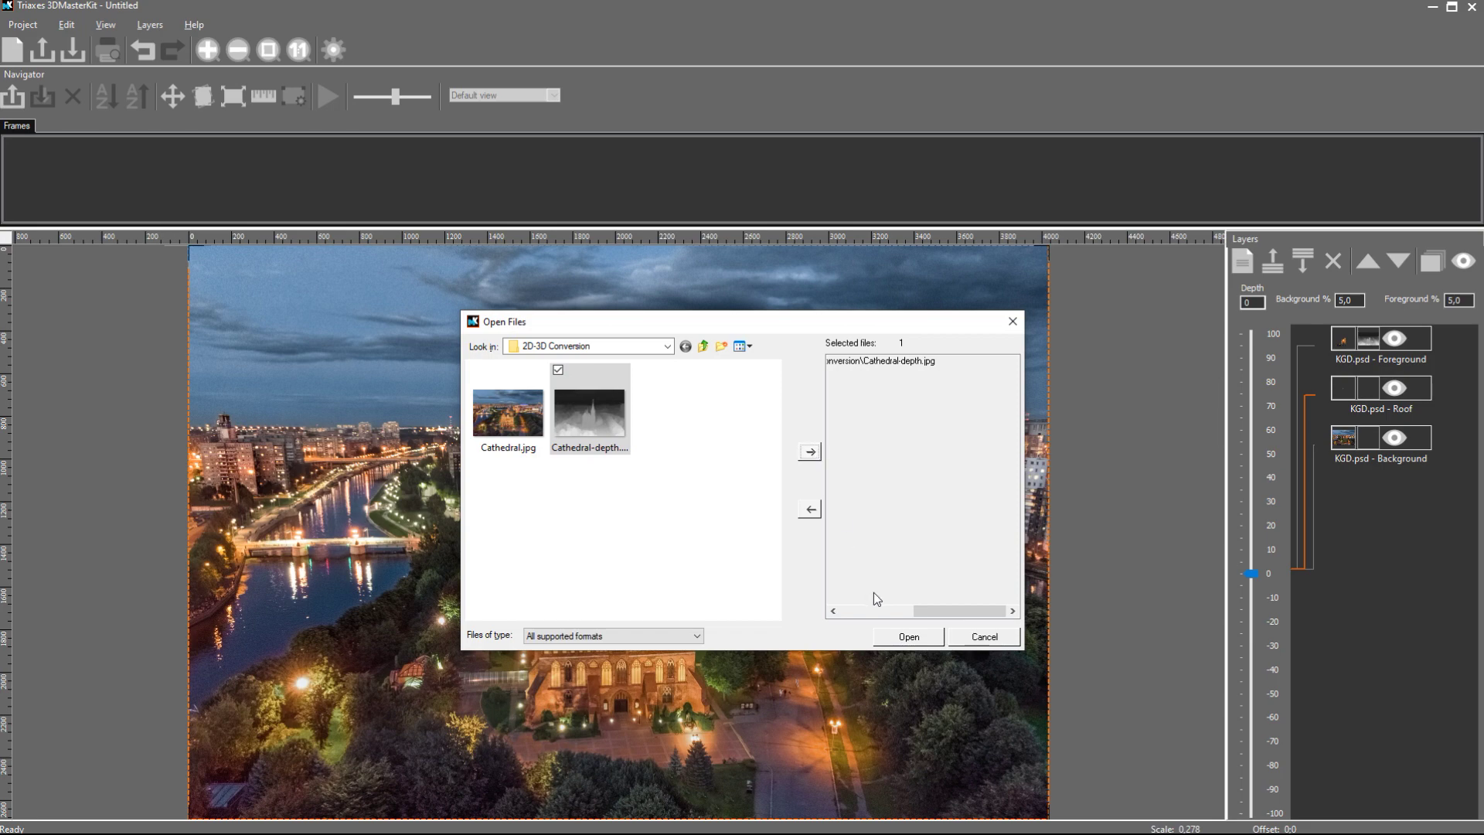
{"action": "left_click", "coordinate": [906, 635]}
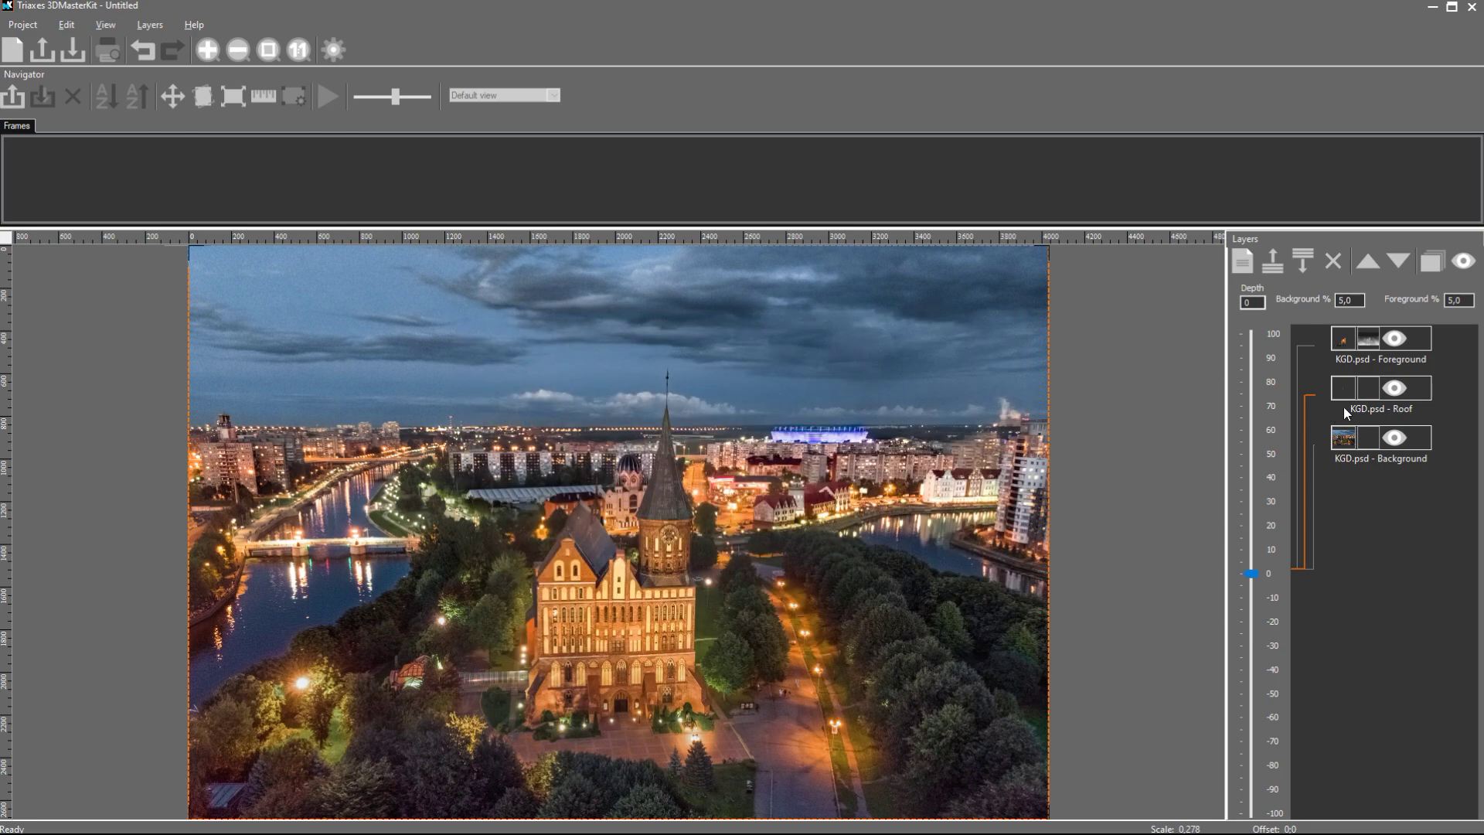
Load Cathedral-depth.jpg as the depth map of the Background layer.
{"action": "left_click", "coordinate": [1342, 439]}
{"action": "left_click", "coordinate": [1342, 440]}
{"action": "left_click", "coordinate": [602, 432]}
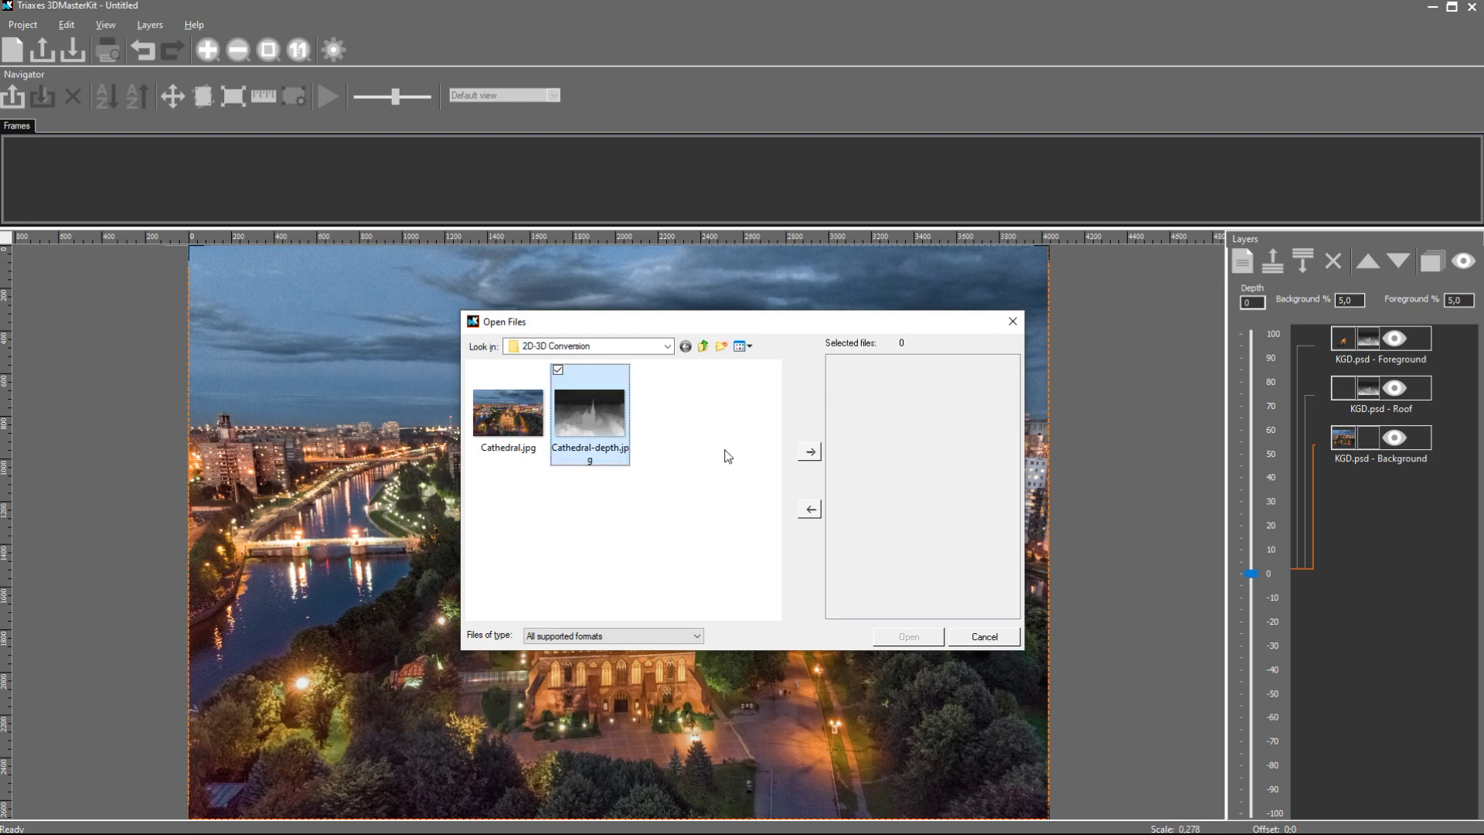
{"action": "left_click", "coordinate": [809, 452]}
{"action": "left_click", "coordinate": [899, 638]}
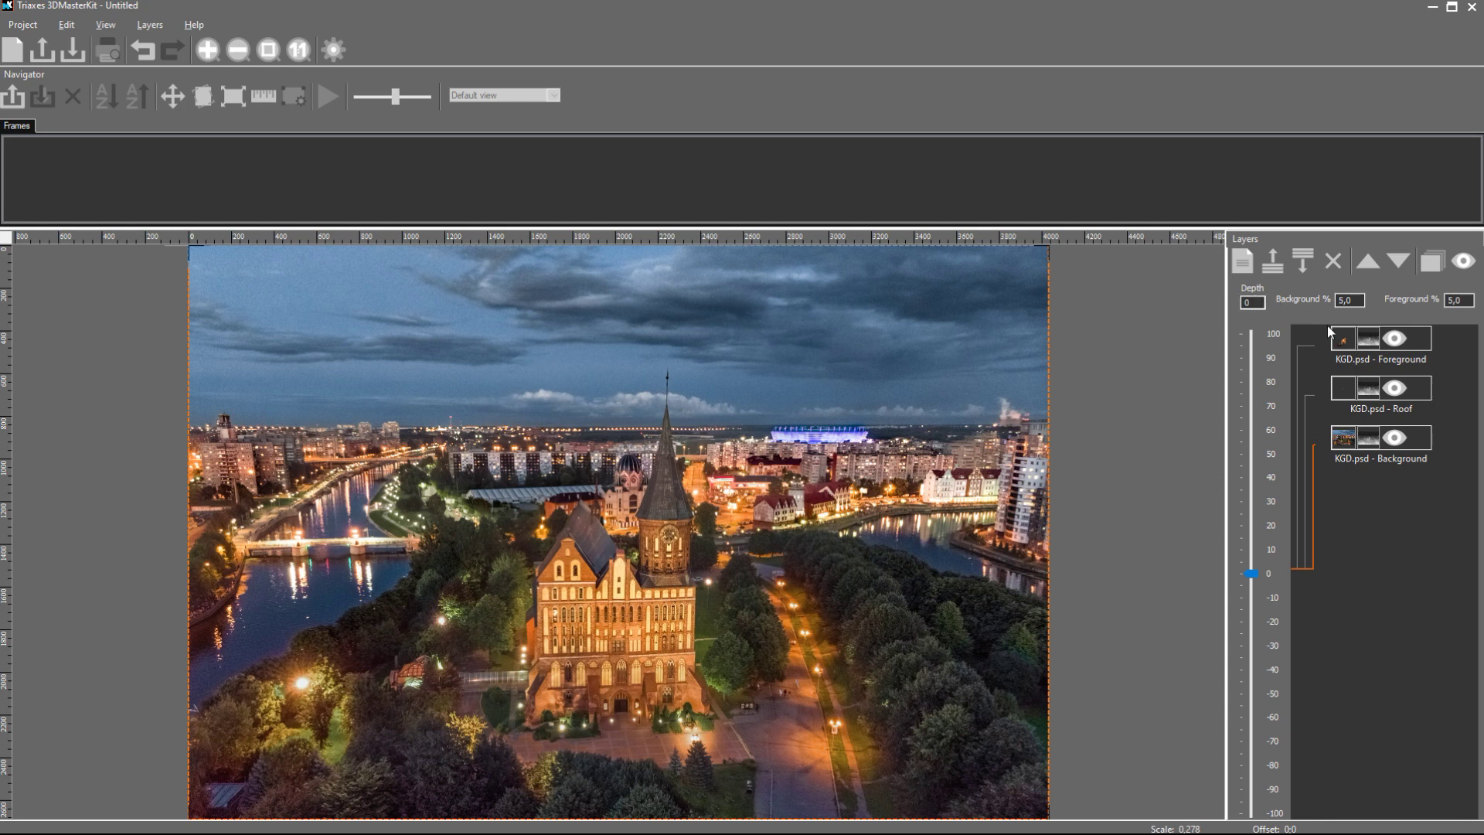
Hide the Foreground and Roof layers, then generate 12 multiview frames from the Background alone and play them.
{"action": "left_click", "coordinate": [1395, 339]}
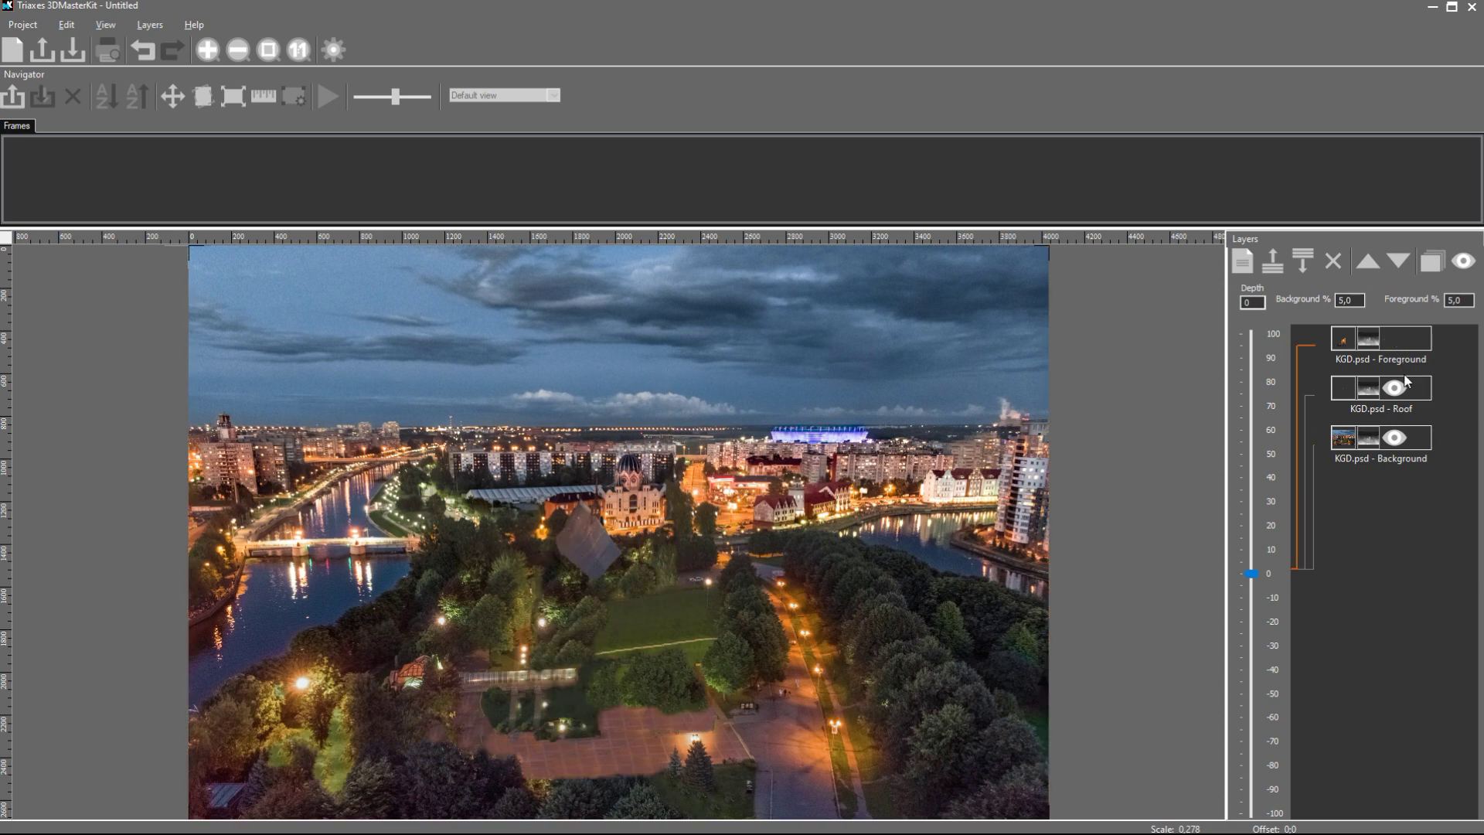
{"action": "left_click", "coordinate": [1395, 389]}
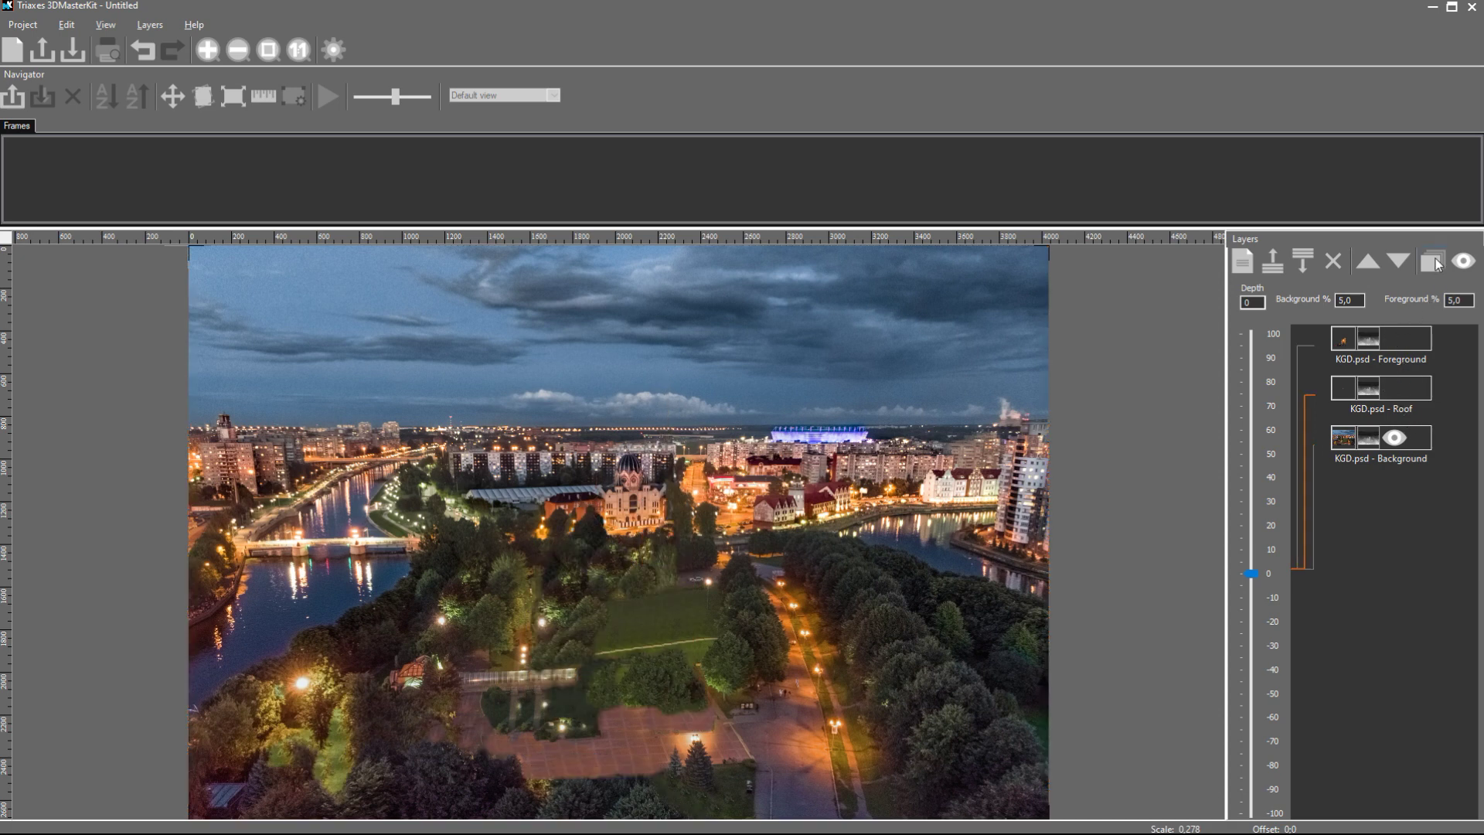
{"action": "left_click", "coordinate": [1437, 262]}
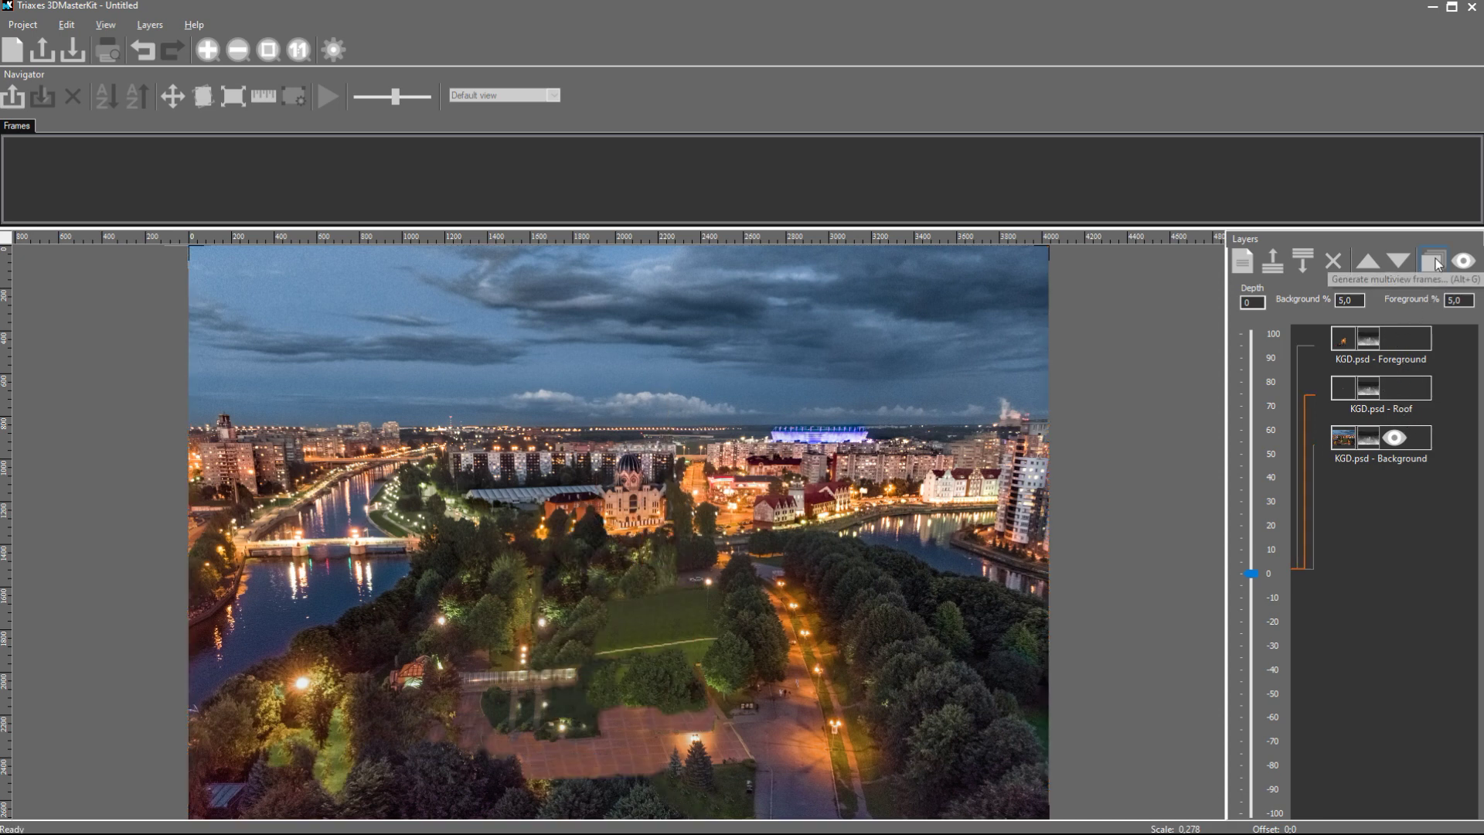
{"action": "left_click", "coordinate": [795, 577]}
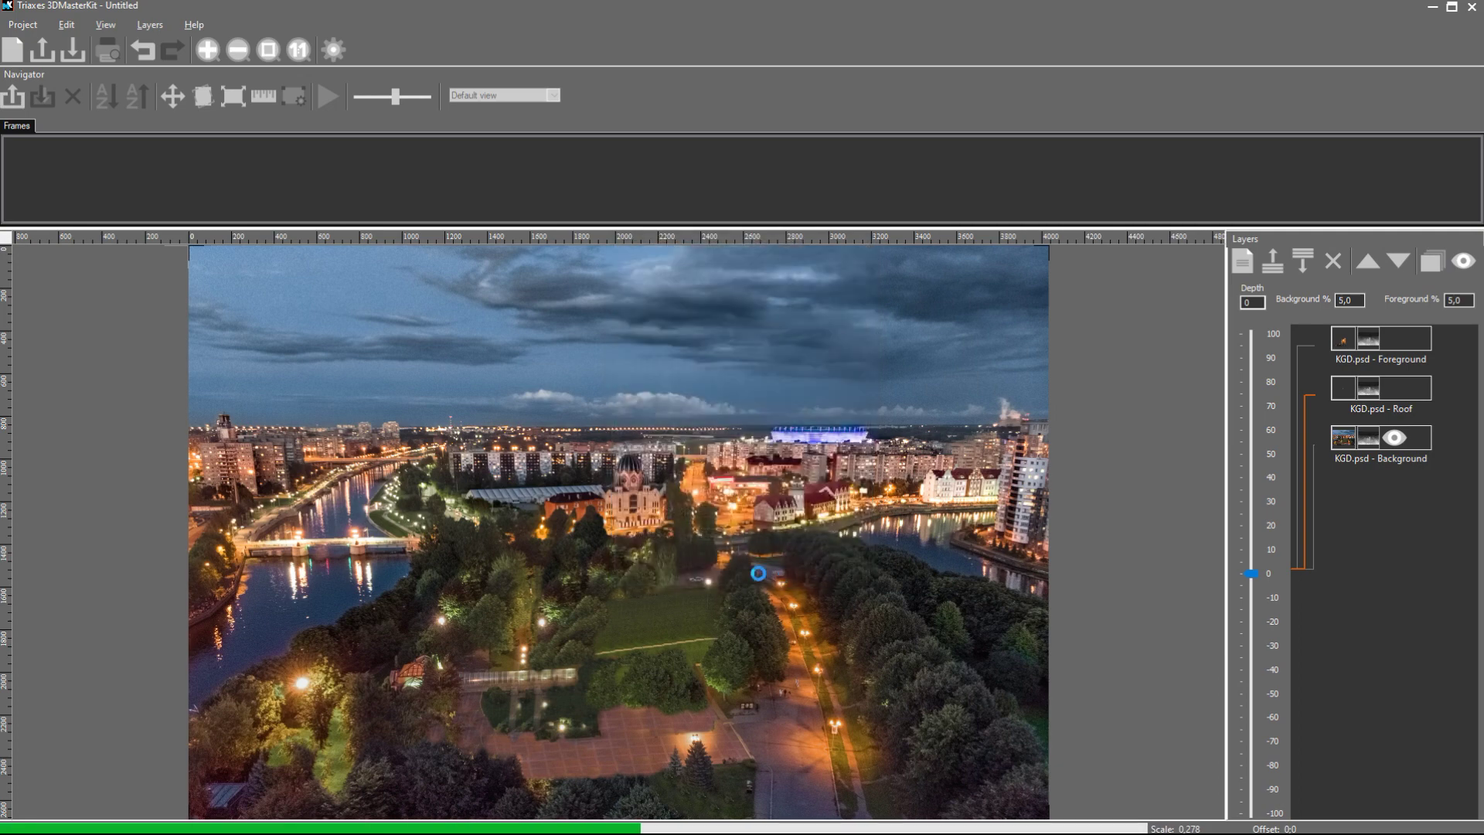
{"action": "left_click", "coordinate": [331, 97]}
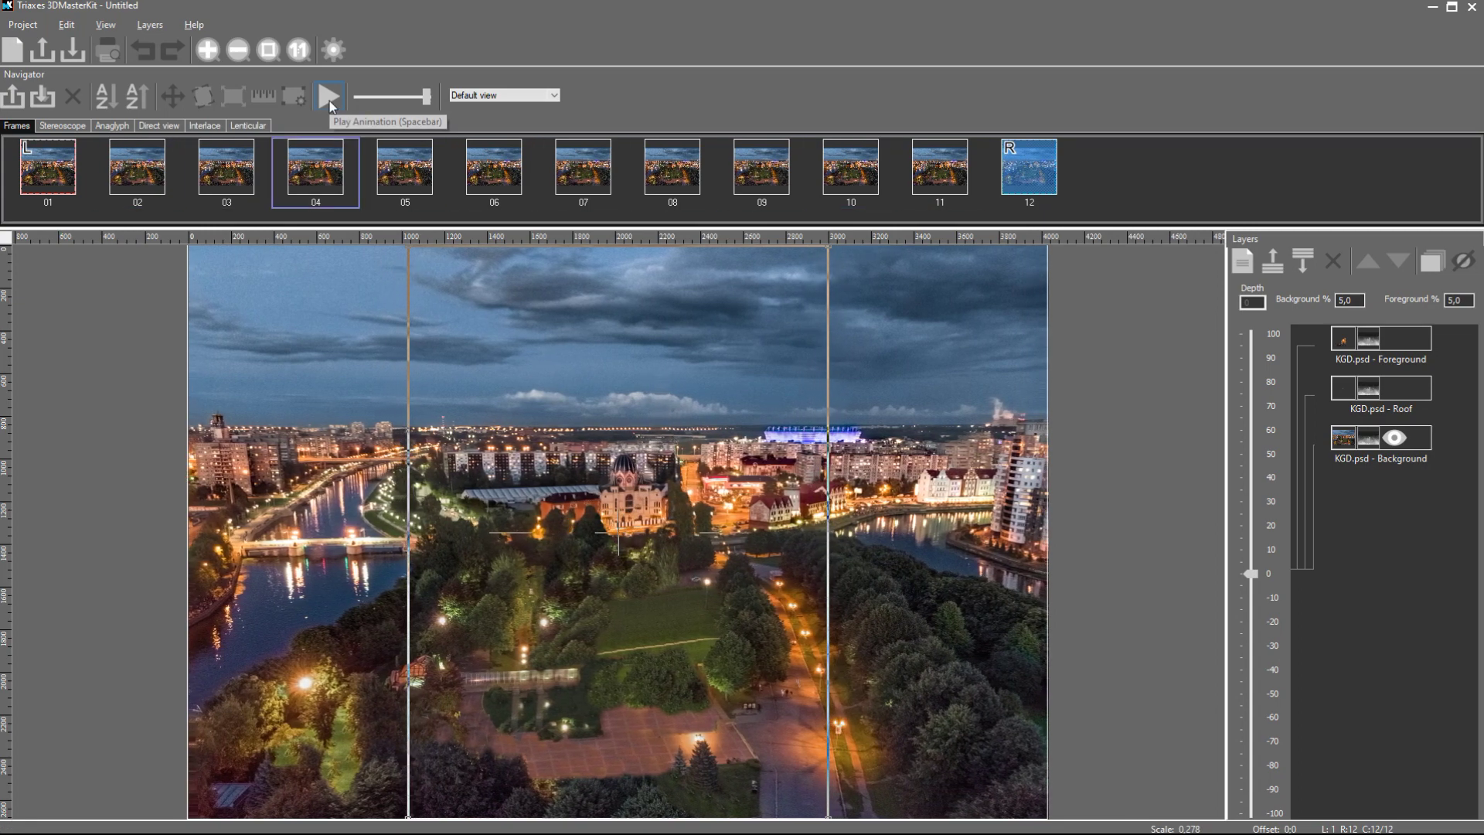
{"action": "left_click", "coordinate": [329, 98]}
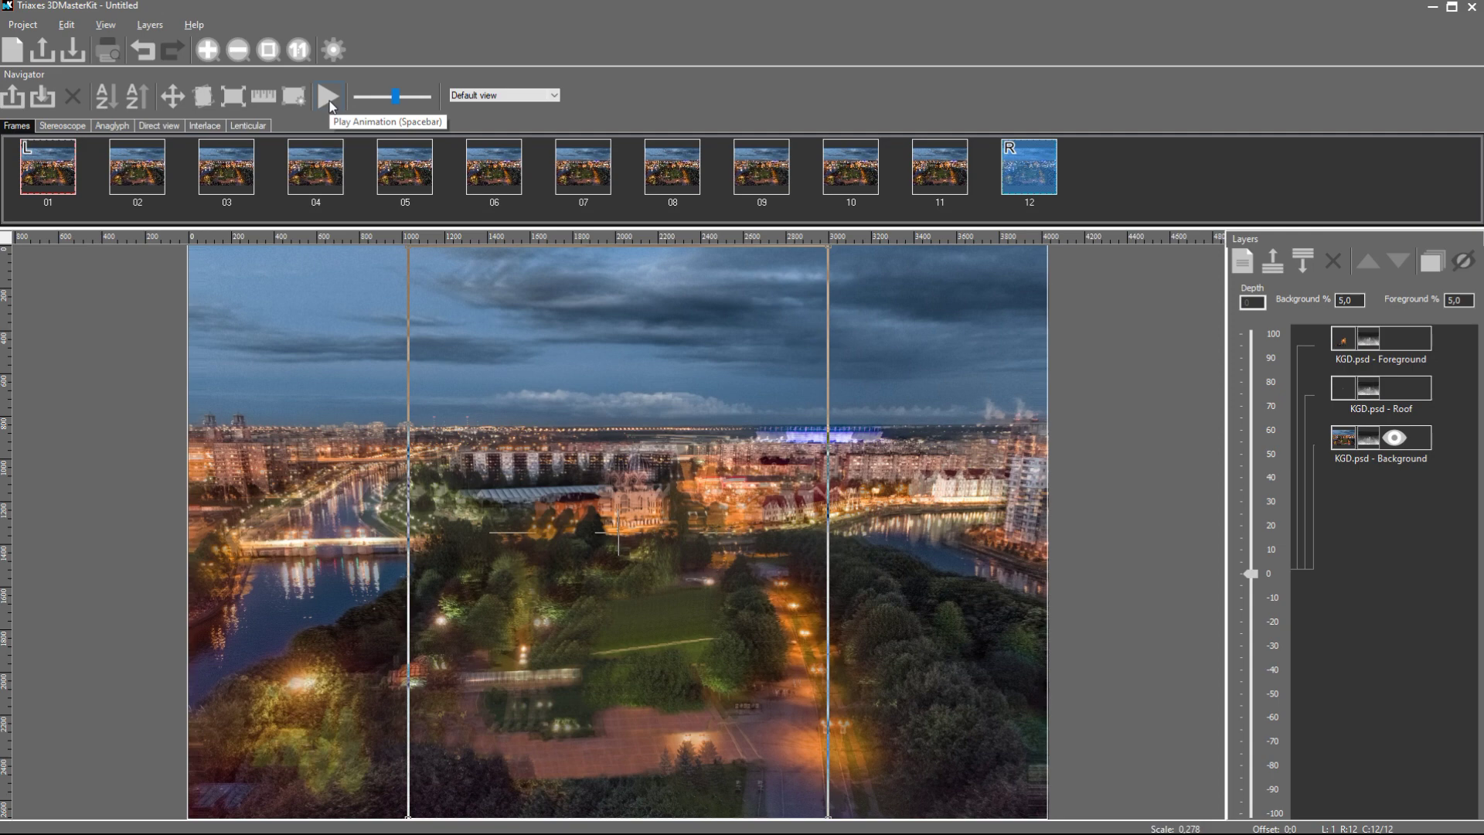
Check the executable path of the external editor in the settings and close them without saving.
{"action": "left_click", "coordinate": [333, 51]}
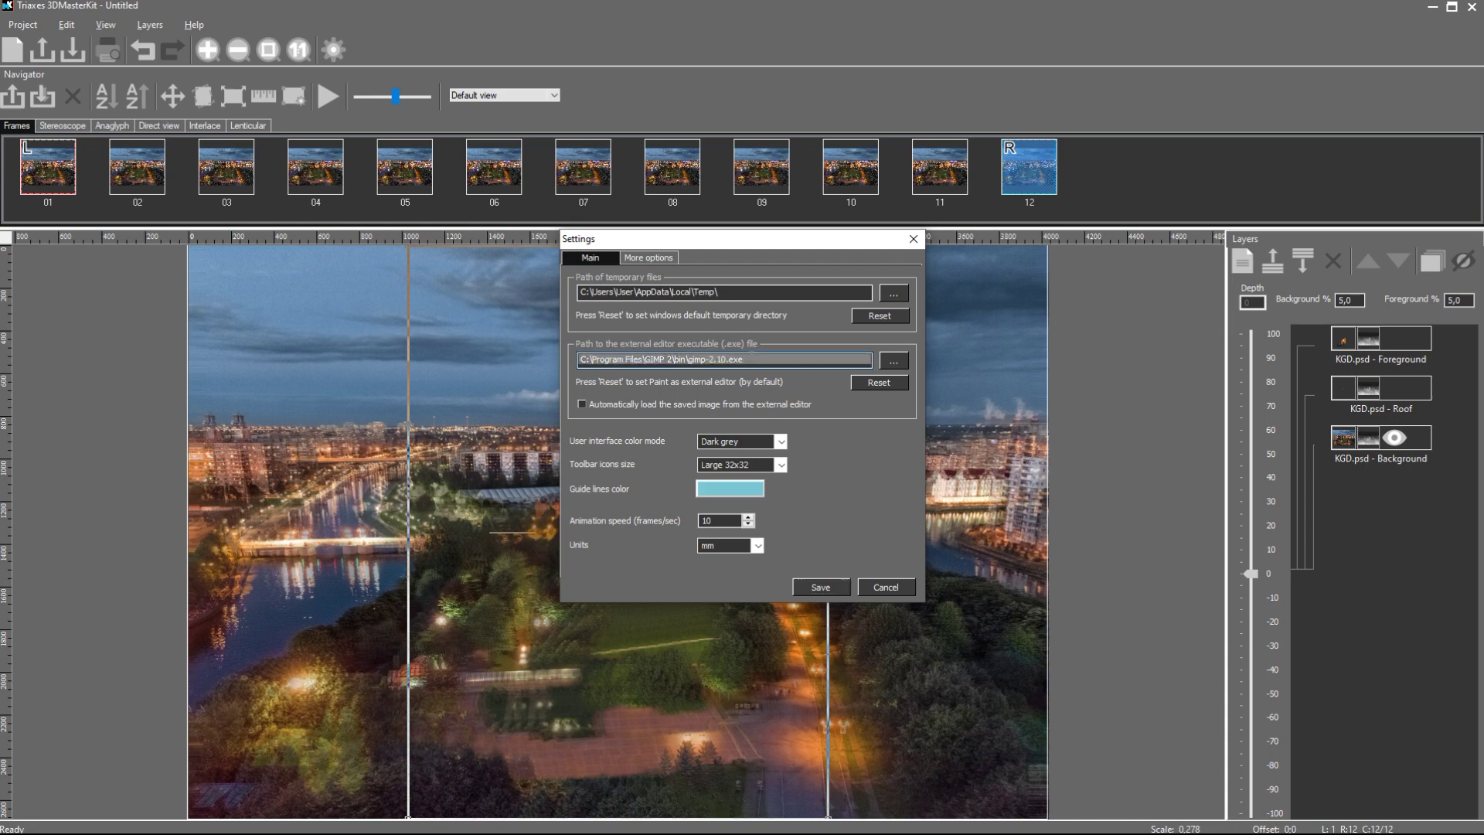
{"action": "left_click_drag", "start_coordinate": [866, 360], "coordinate": [533, 357]}
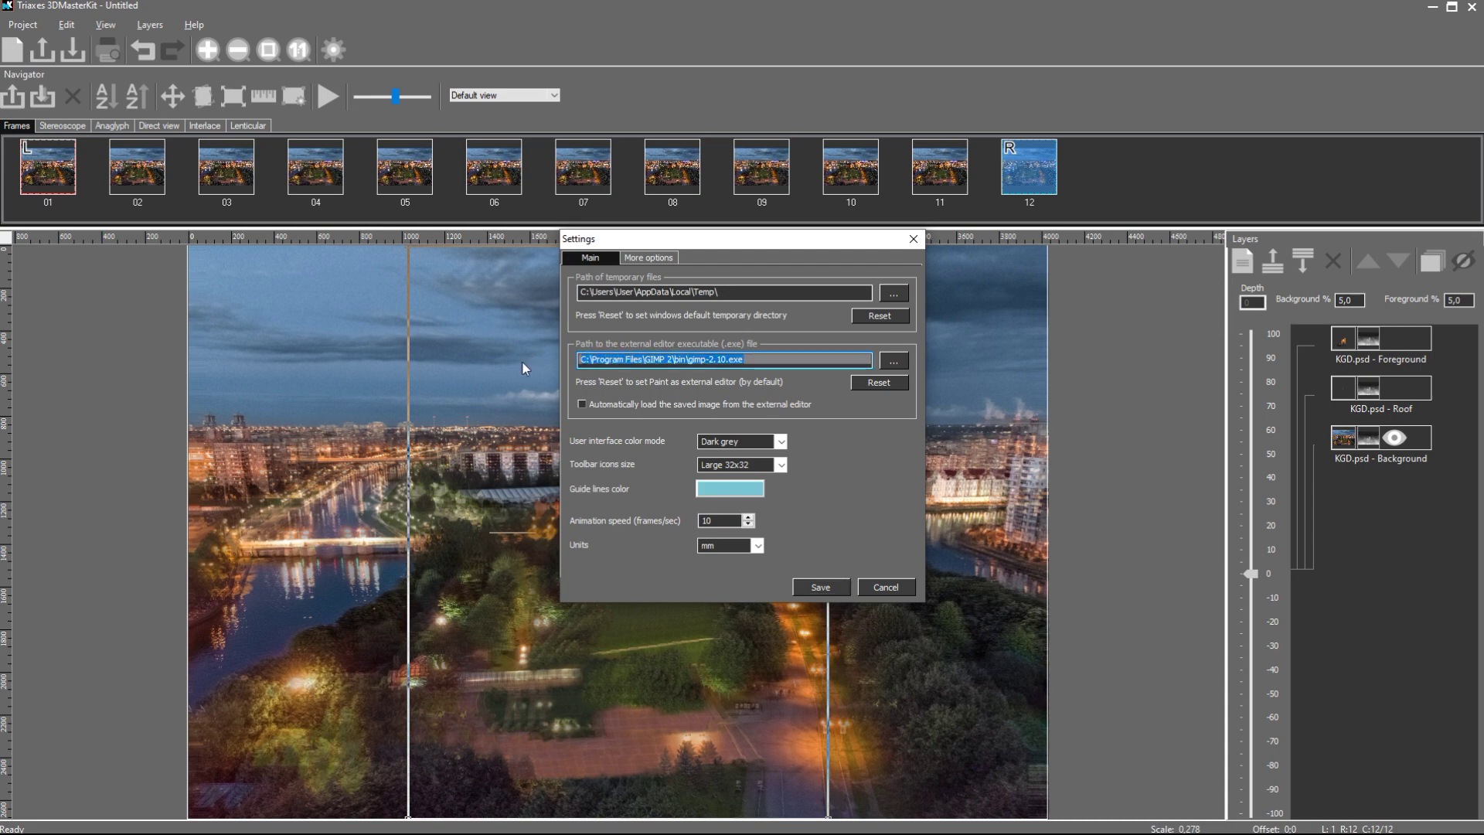
{"action": "left_click", "coordinate": [887, 587]}
Open the Background layer in GIMP as external editor and toggle its depth map layer to compare it with the photo.
{"action": "right_click", "coordinate": [1347, 437]}
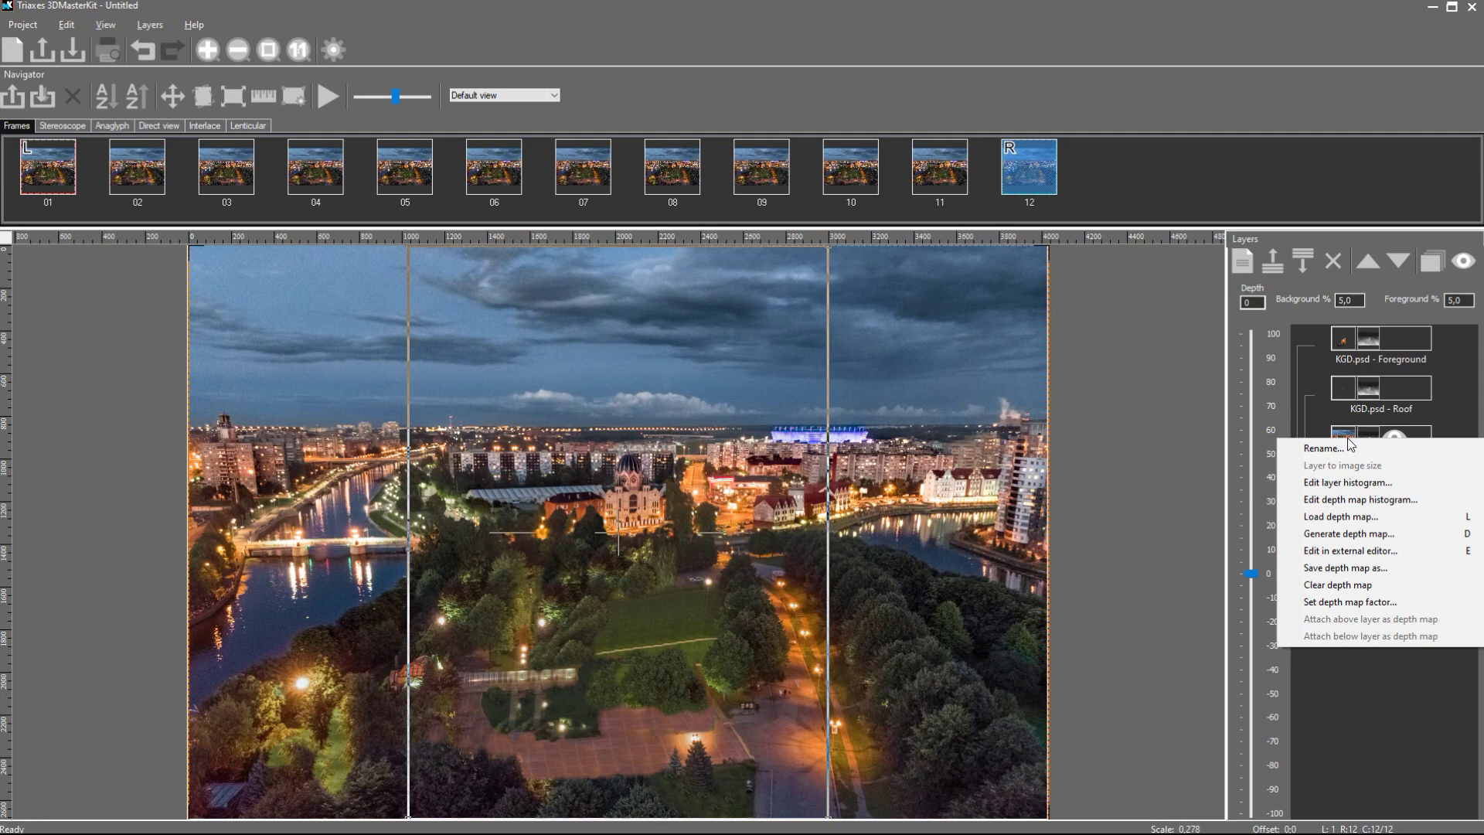
{"action": "left_click", "coordinate": [1358, 550]}
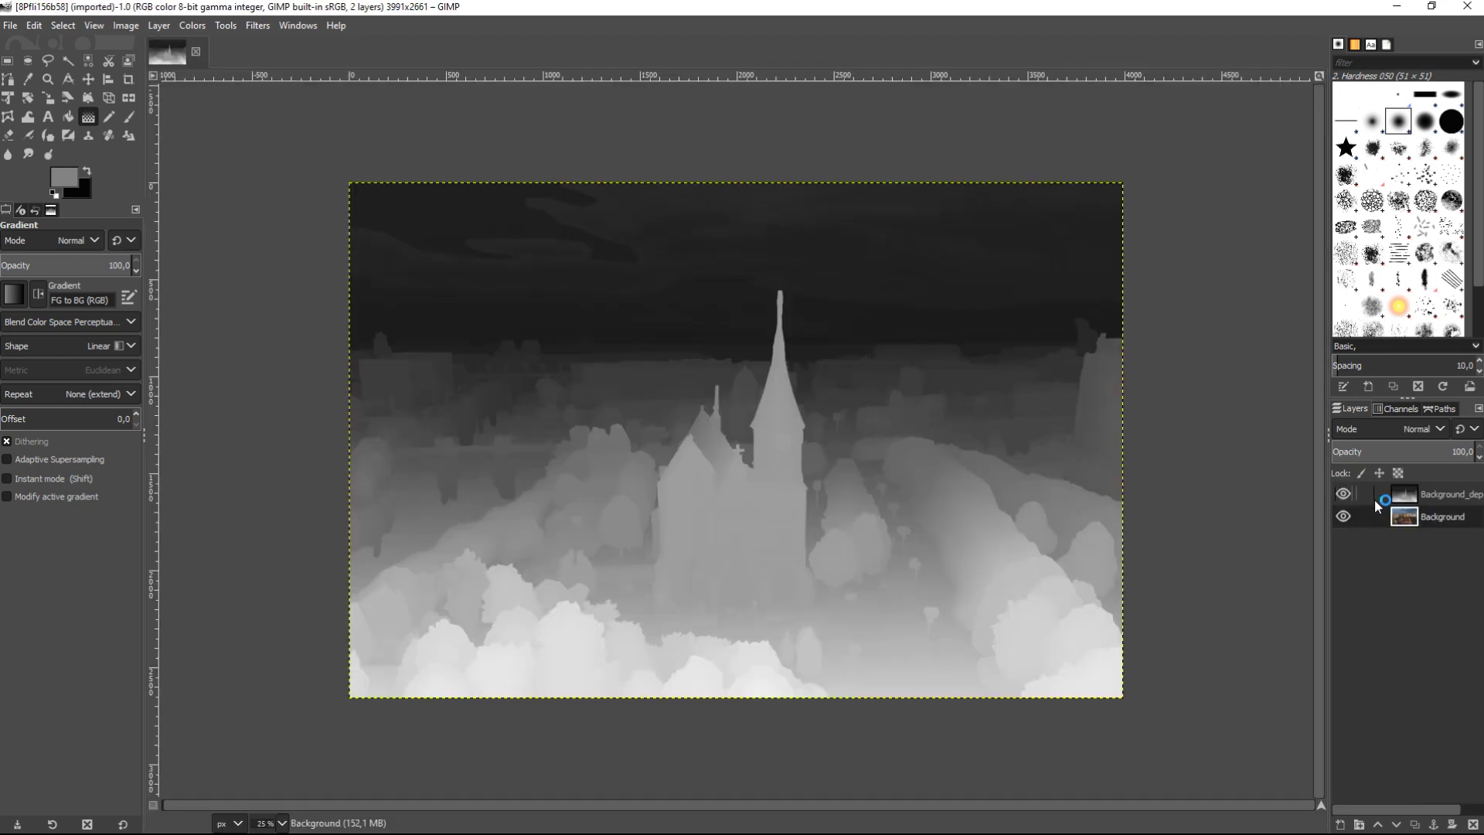
{"action": "left_click", "coordinate": [1345, 494]}
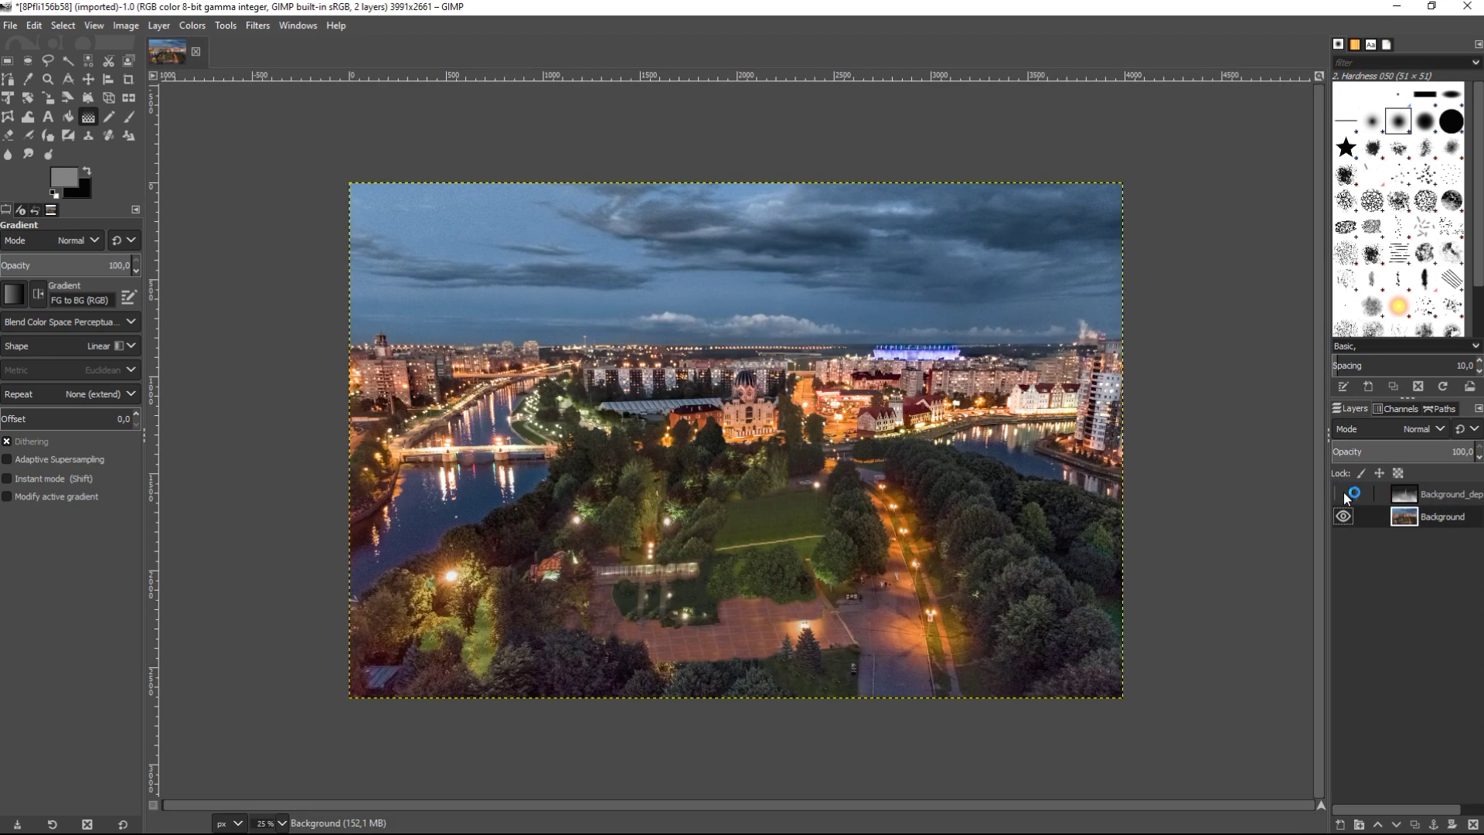
{"action": "left_click", "coordinate": [1344, 496]}
{"action": "left_click", "coordinate": [1343, 496]}
{"action": "left_click", "coordinate": [1343, 494]}
Remove the cathedral from the Background depth map layer by cloning the surrounding grey tones over it with the Clone tool.
{"action": "left_click", "coordinate": [1419, 506]}
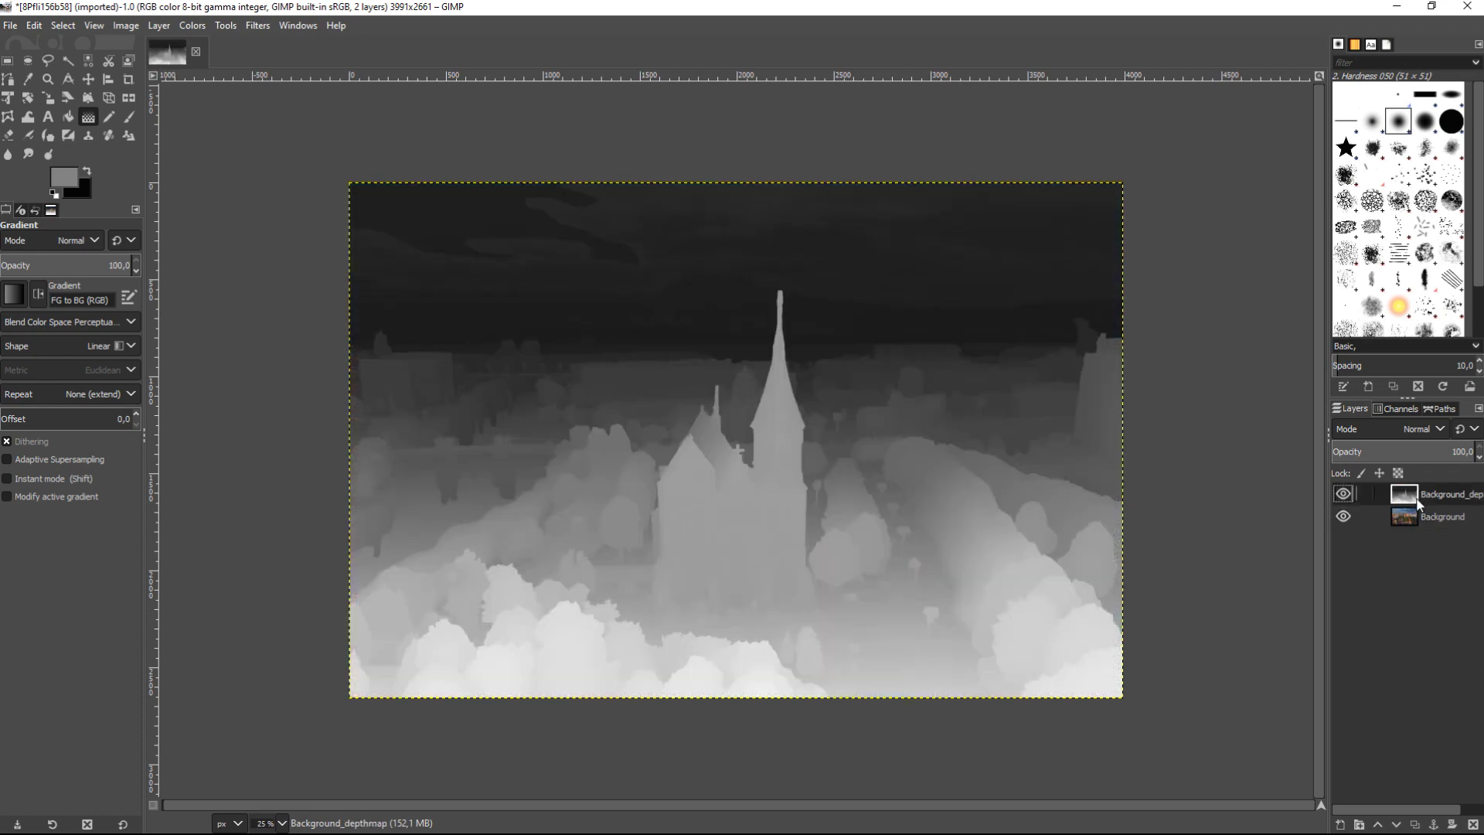
{"action": "left_click_drag", "start_coordinate": [1412, 455], "coordinate": [1472, 456]}
{"action": "left_click", "coordinate": [89, 137]}
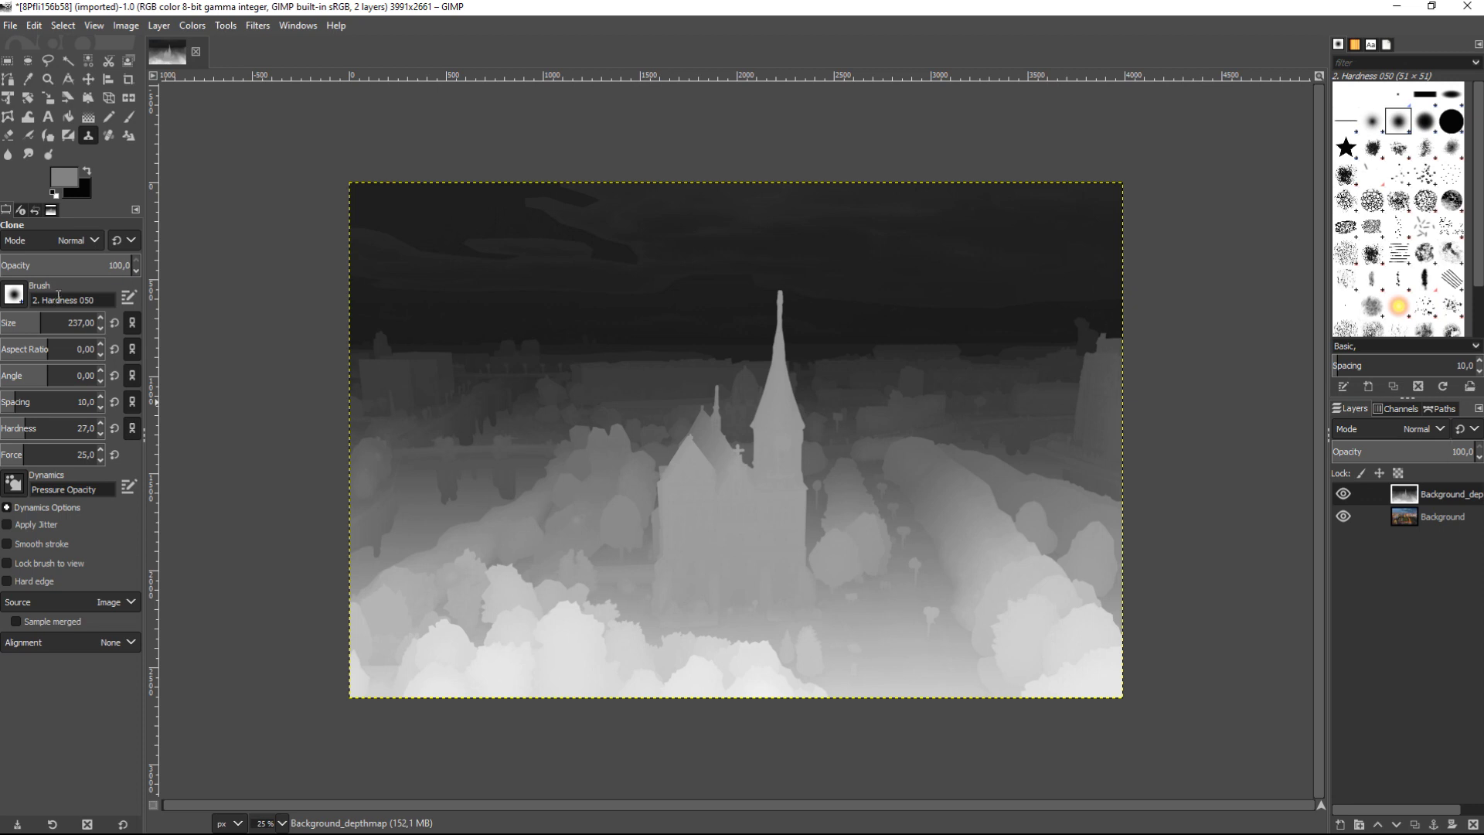
{"action": "key", "text": "ctrl"}
{"action": "left_click", "coordinate": [709, 317], "text": "ctrl"}
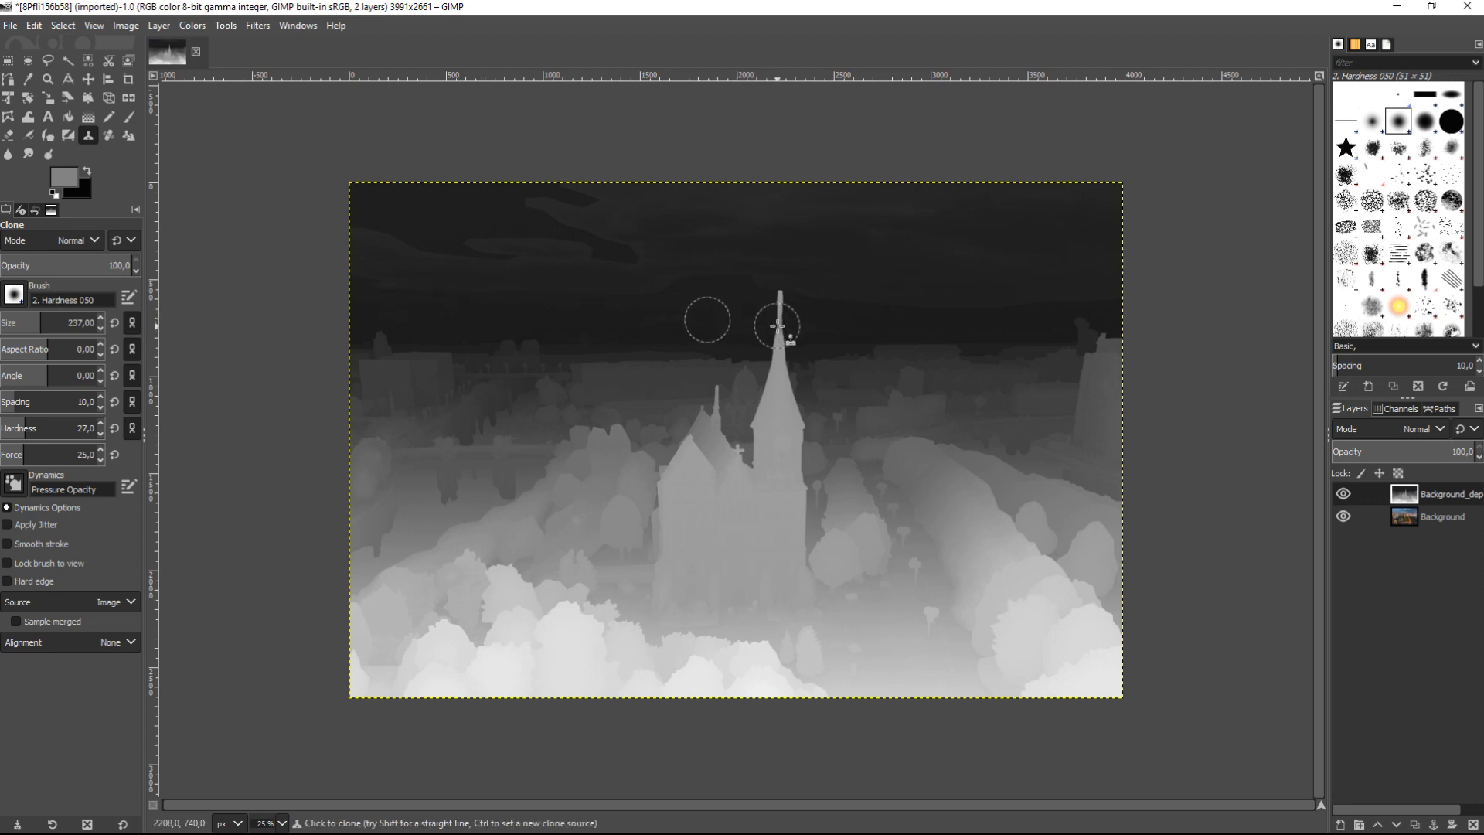
{"action": "mouse_move", "coordinate": [778, 325]}
{"action": "left_mouse_down"}
{"action": "mouse_move", "coordinate": [781, 291]}
{"action": "mouse_move", "coordinate": [784, 340]}
{"action": "left_mouse_up"}
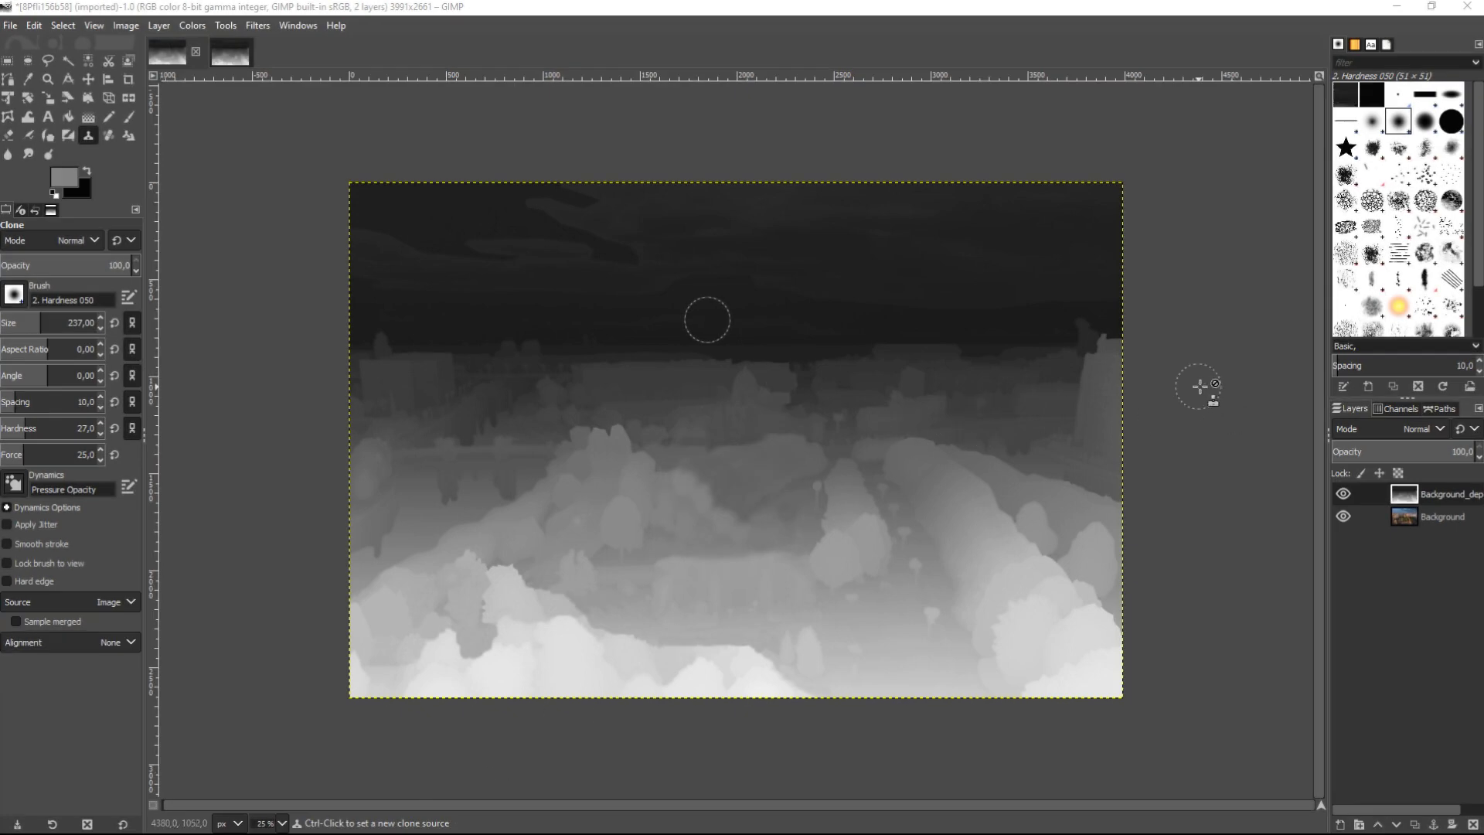
Toggle the visibility of the edited depth map layer to compare it with the background photo, leaving it visible.
{"action": "left_click", "coordinate": [1345, 494]}
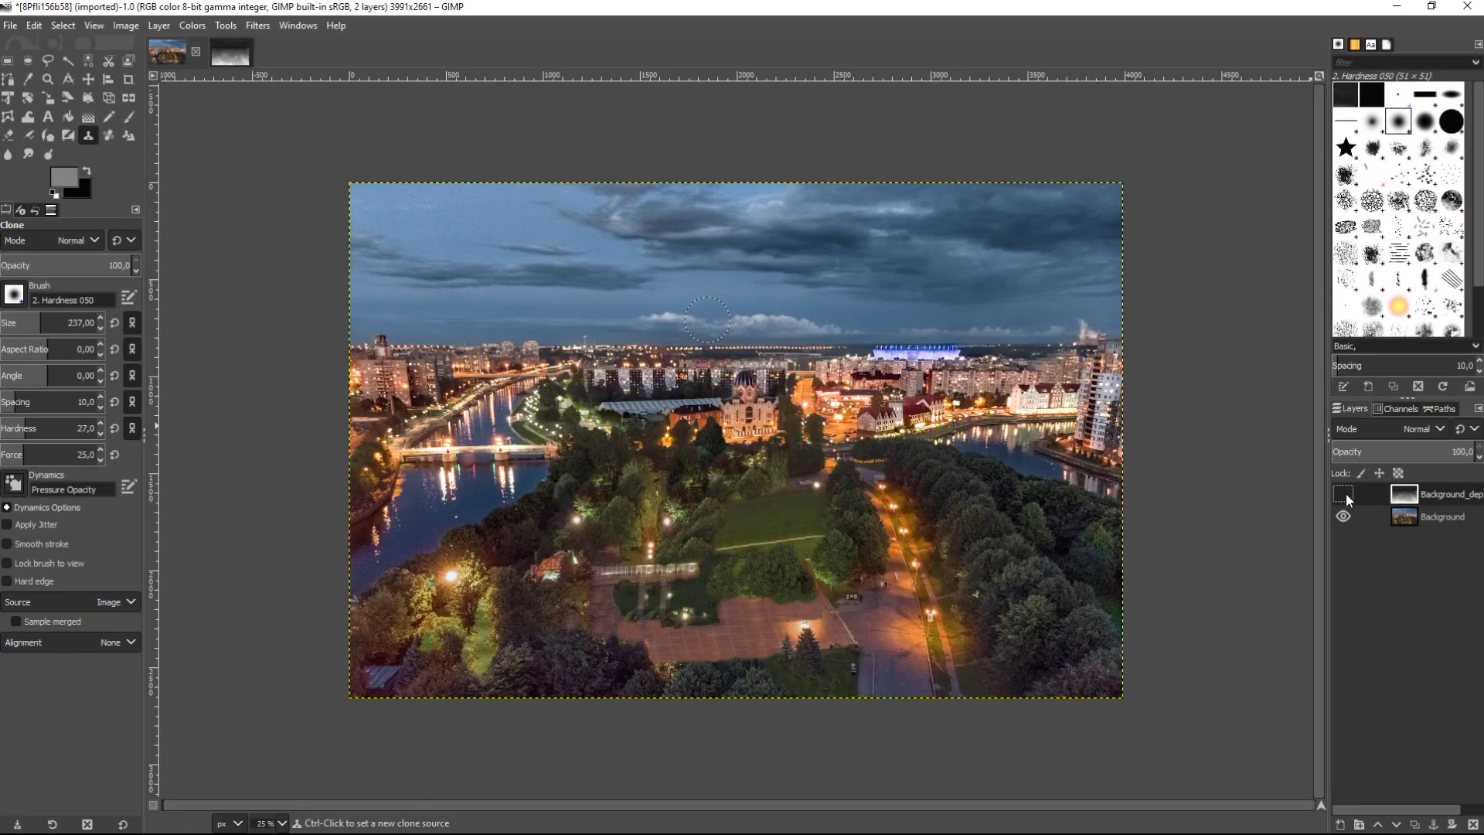
{"action": "left_click", "coordinate": [1345, 494]}
{"action": "left_click", "coordinate": [1345, 494]}
{"action": "left_click", "coordinate": [1345, 494]}
{"action": "left_click", "coordinate": [1345, 494]}
{"action": "left_click", "coordinate": [1345, 494]}
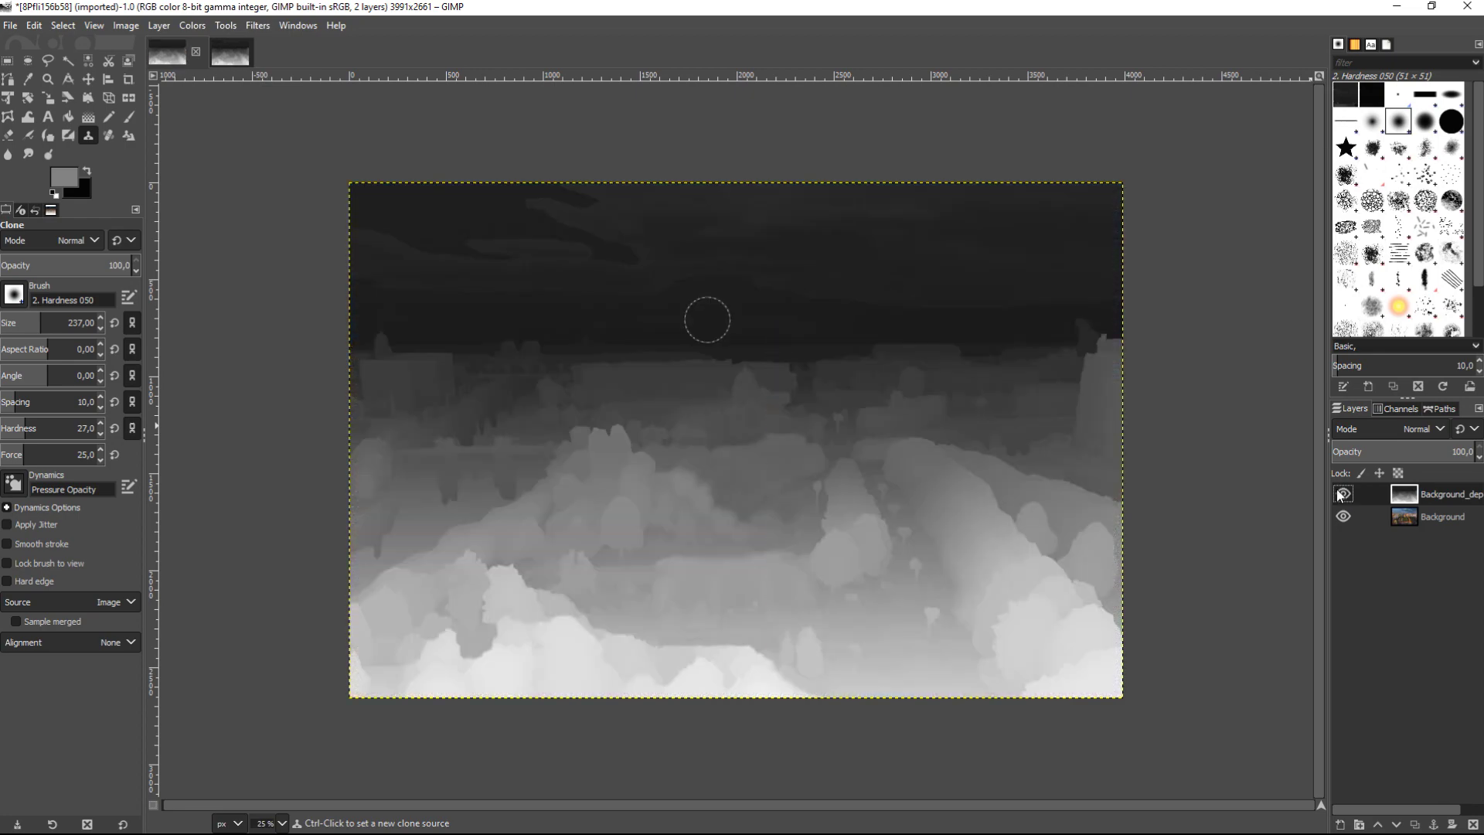
Overwrite 8Pfli156b58.psd with the edited depth map and reload the Background image in 3DMasterKit.
{"action": "left_click", "coordinate": [10, 27]}
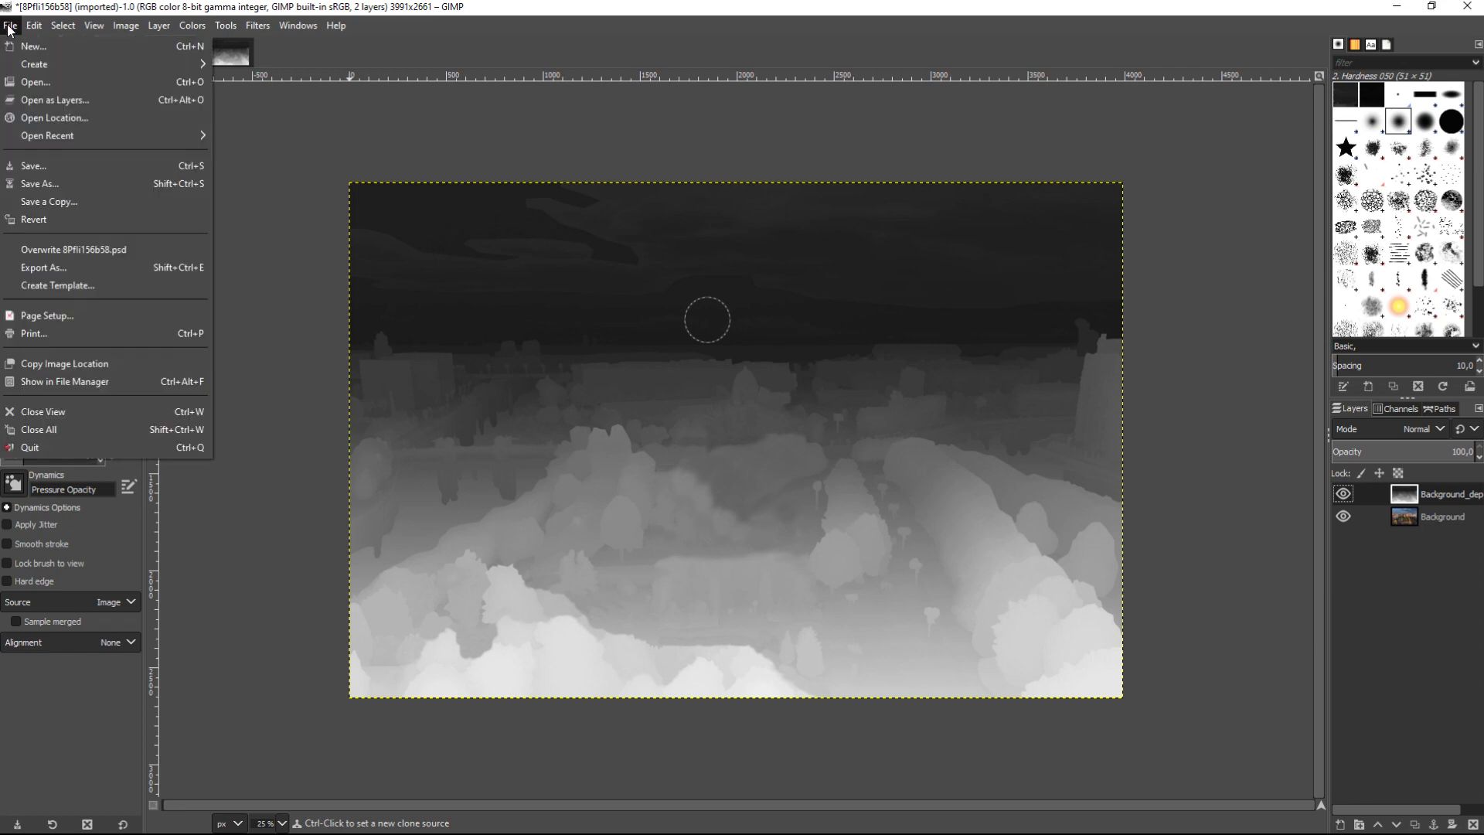
{"action": "left_click", "coordinate": [65, 249]}
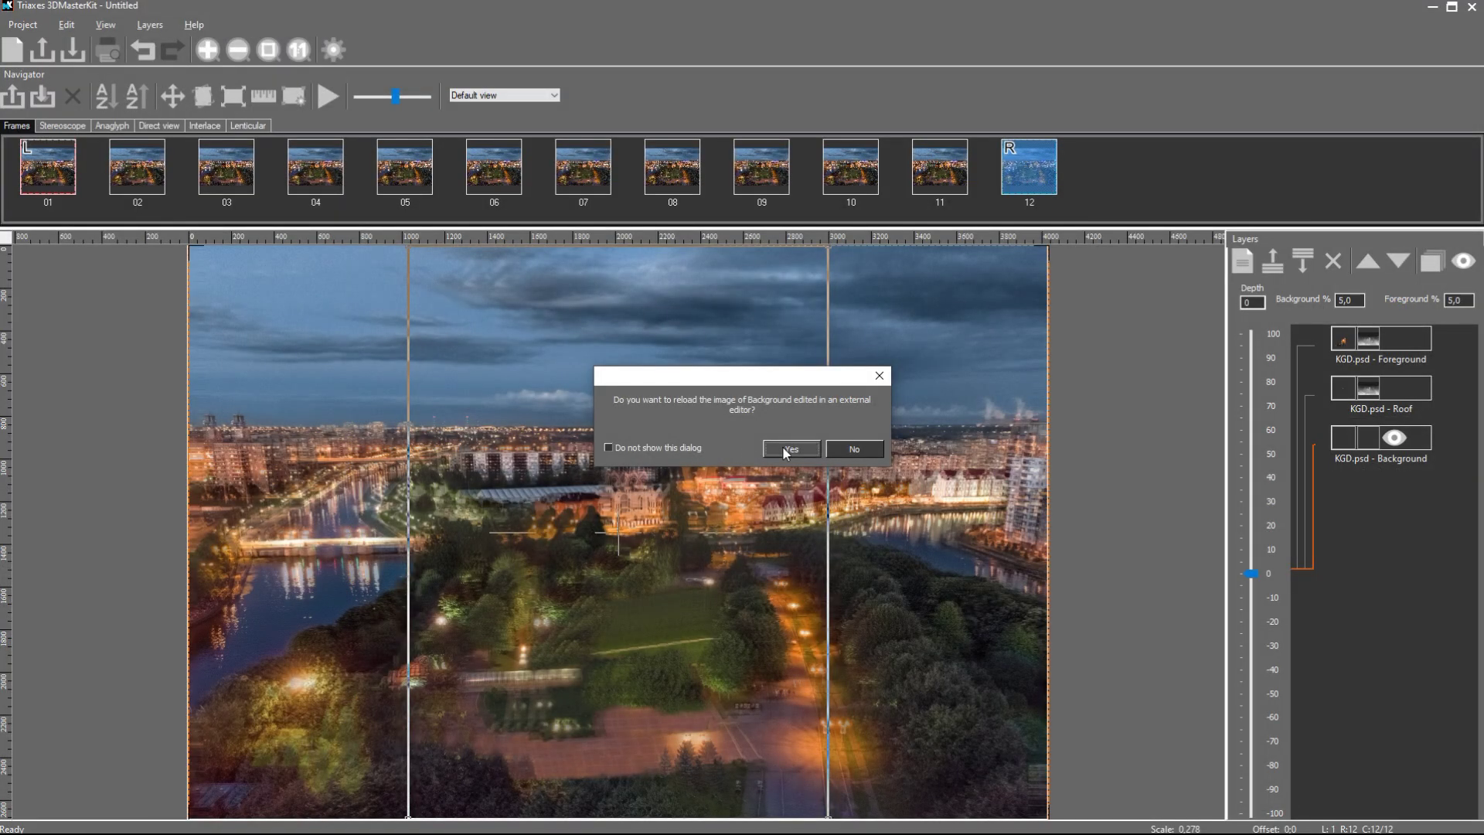
{"action": "left_click", "coordinate": [784, 447]}
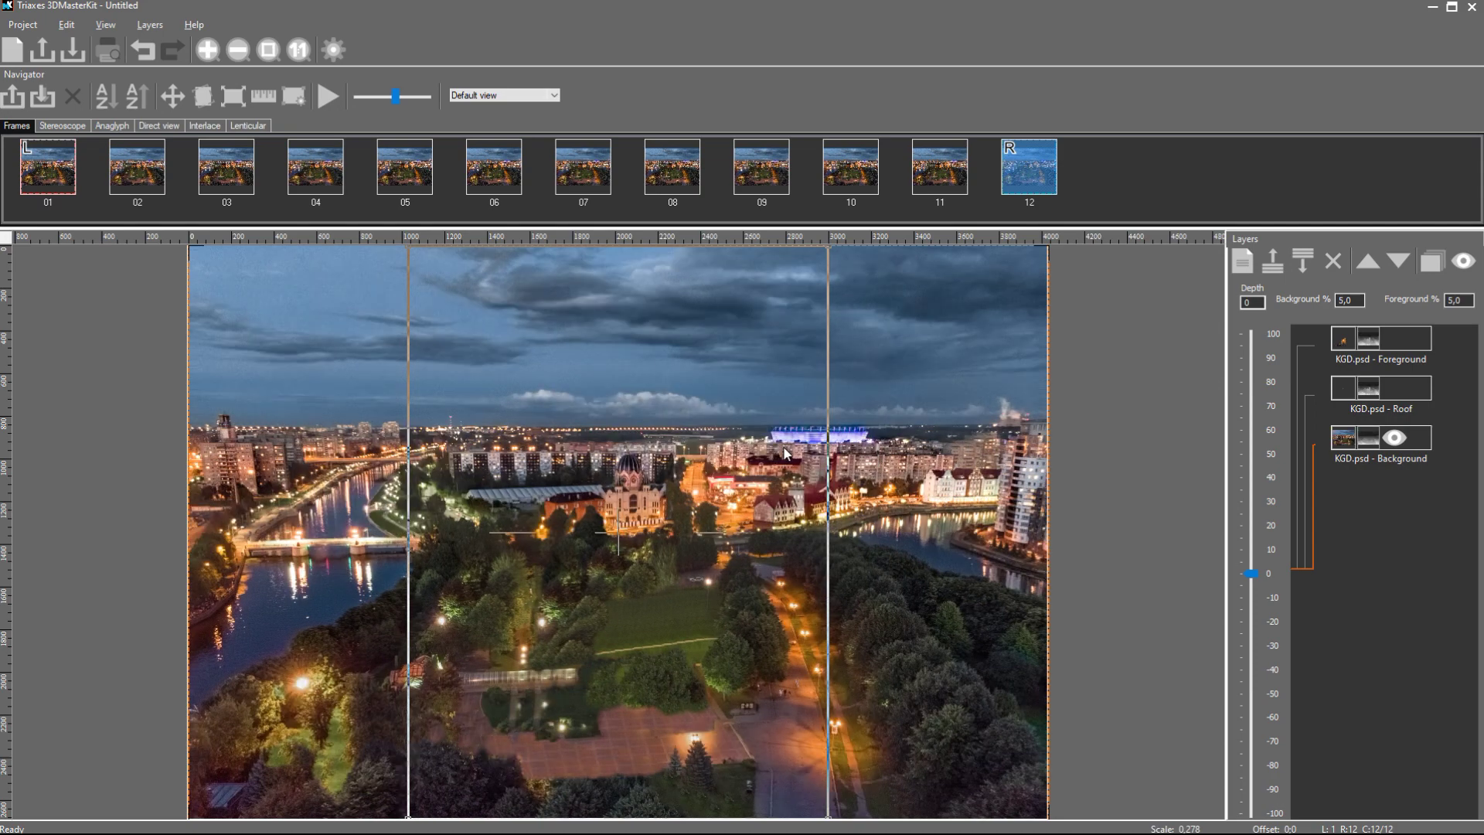
Set the background parallax to 7% and regenerate 12 multiview frames.
{"action": "left_click", "coordinate": [1349, 300]}
{"action": "type", "text": "7"}
{"action": "left_click", "coordinate": [1436, 263]}
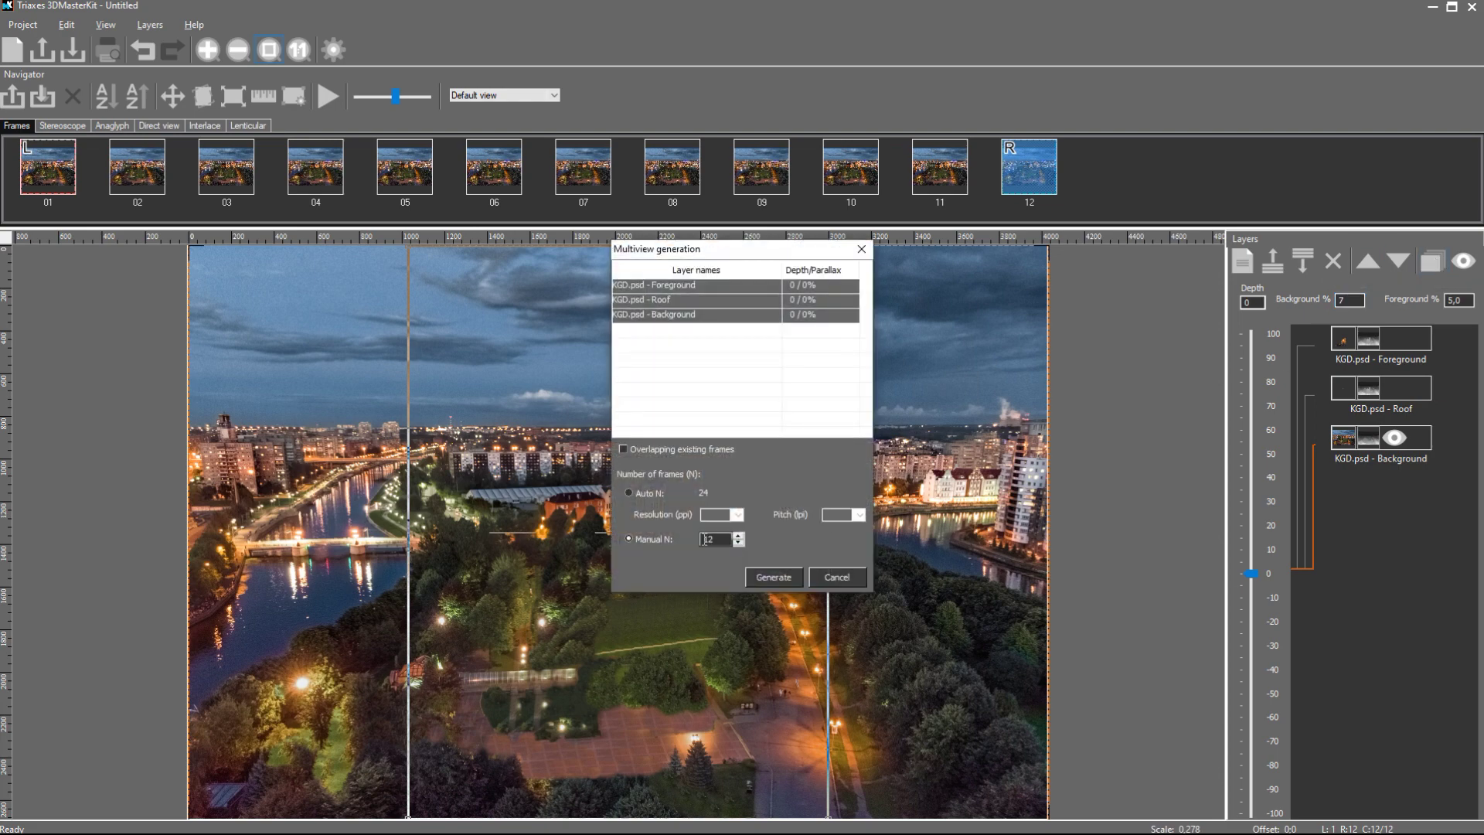
{"action": "left_click", "coordinate": [757, 576]}
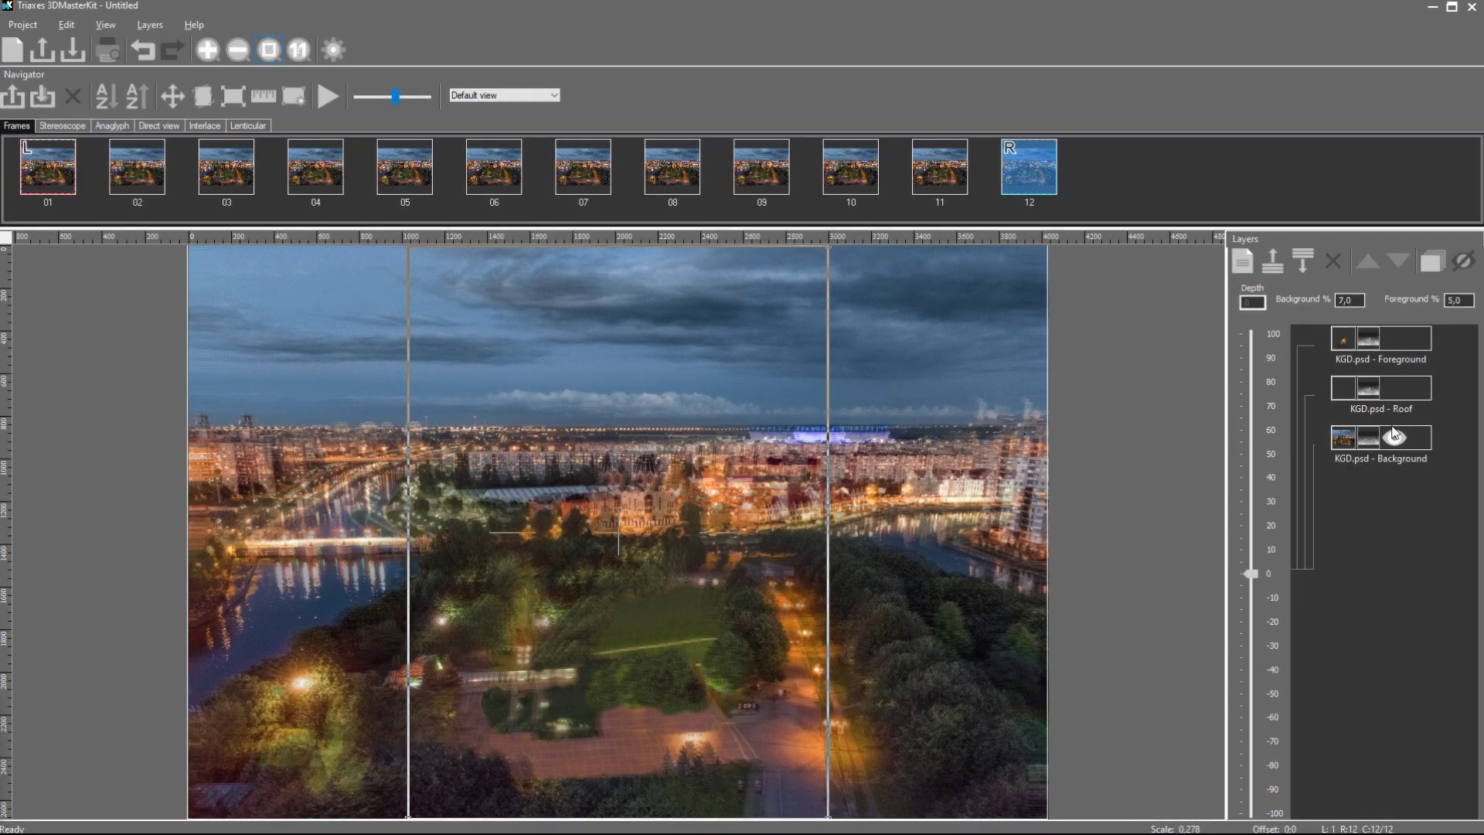
Show the Roof and Foreground layers again and open the Foreground layer with its depth map in GIMP.
{"action": "left_click", "coordinate": [1400, 394]}
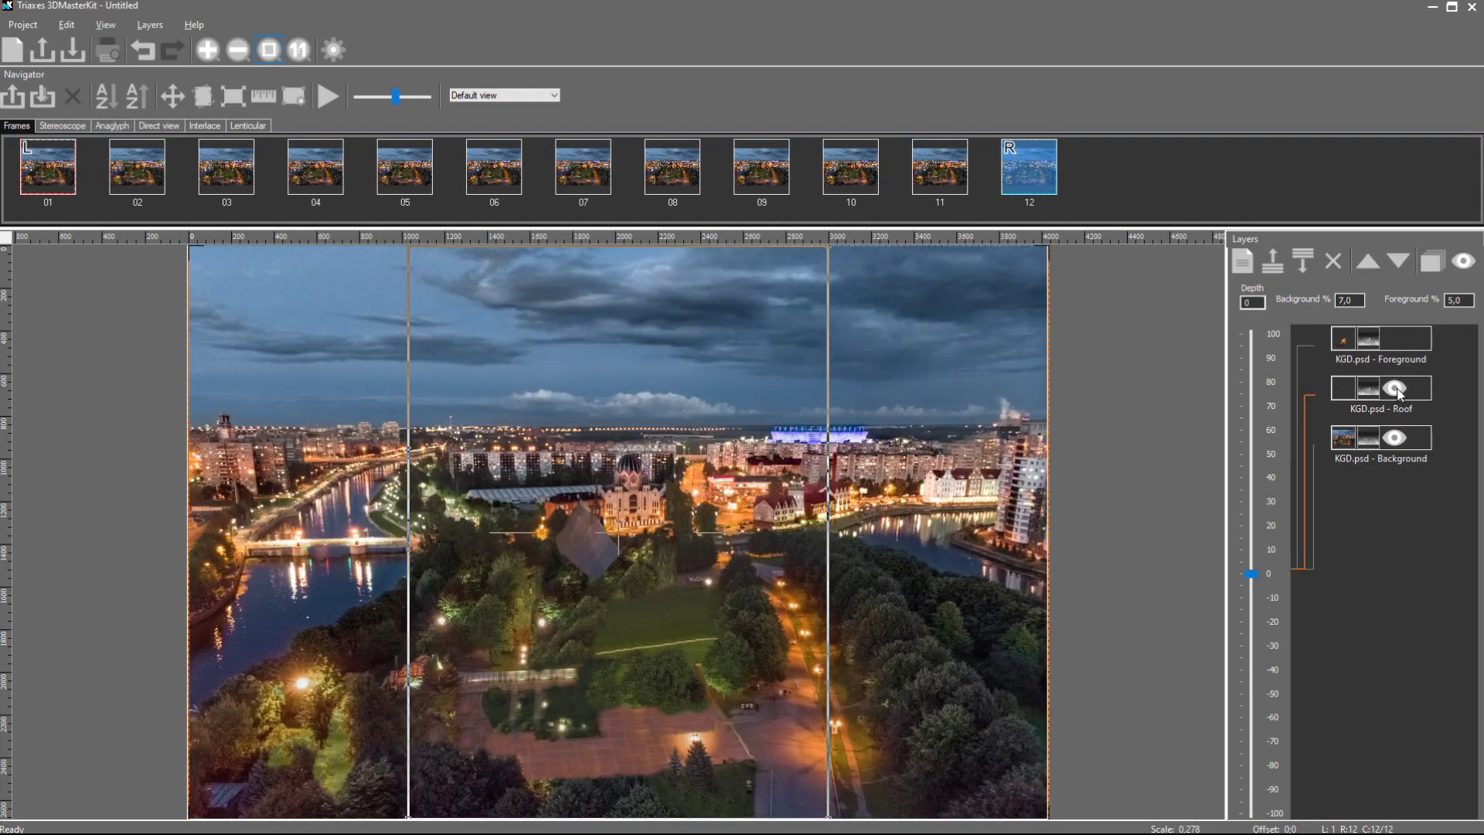
{"action": "left_click", "coordinate": [1393, 339]}
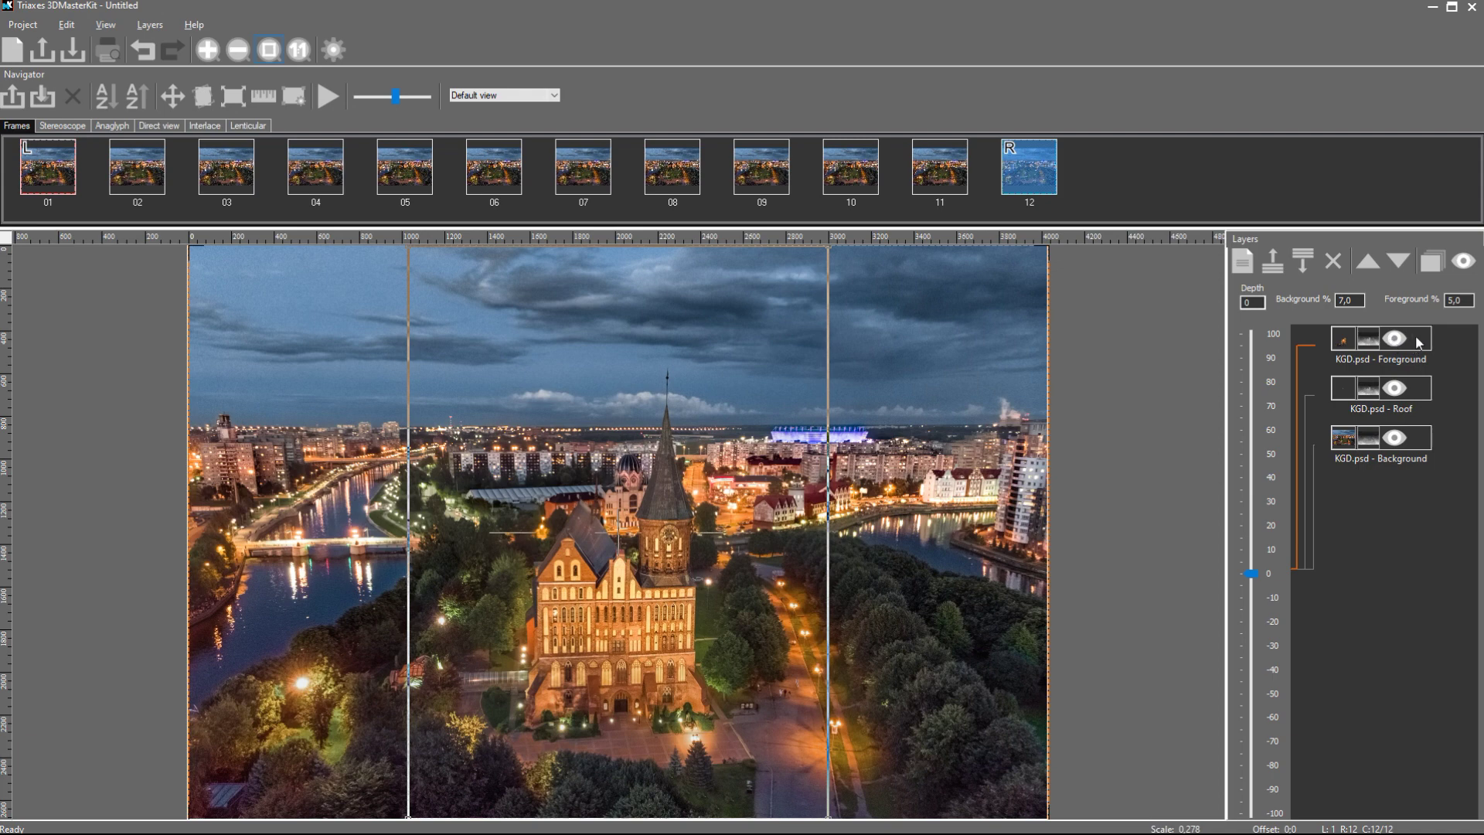
{"action": "right_click", "coordinate": [1420, 342]}
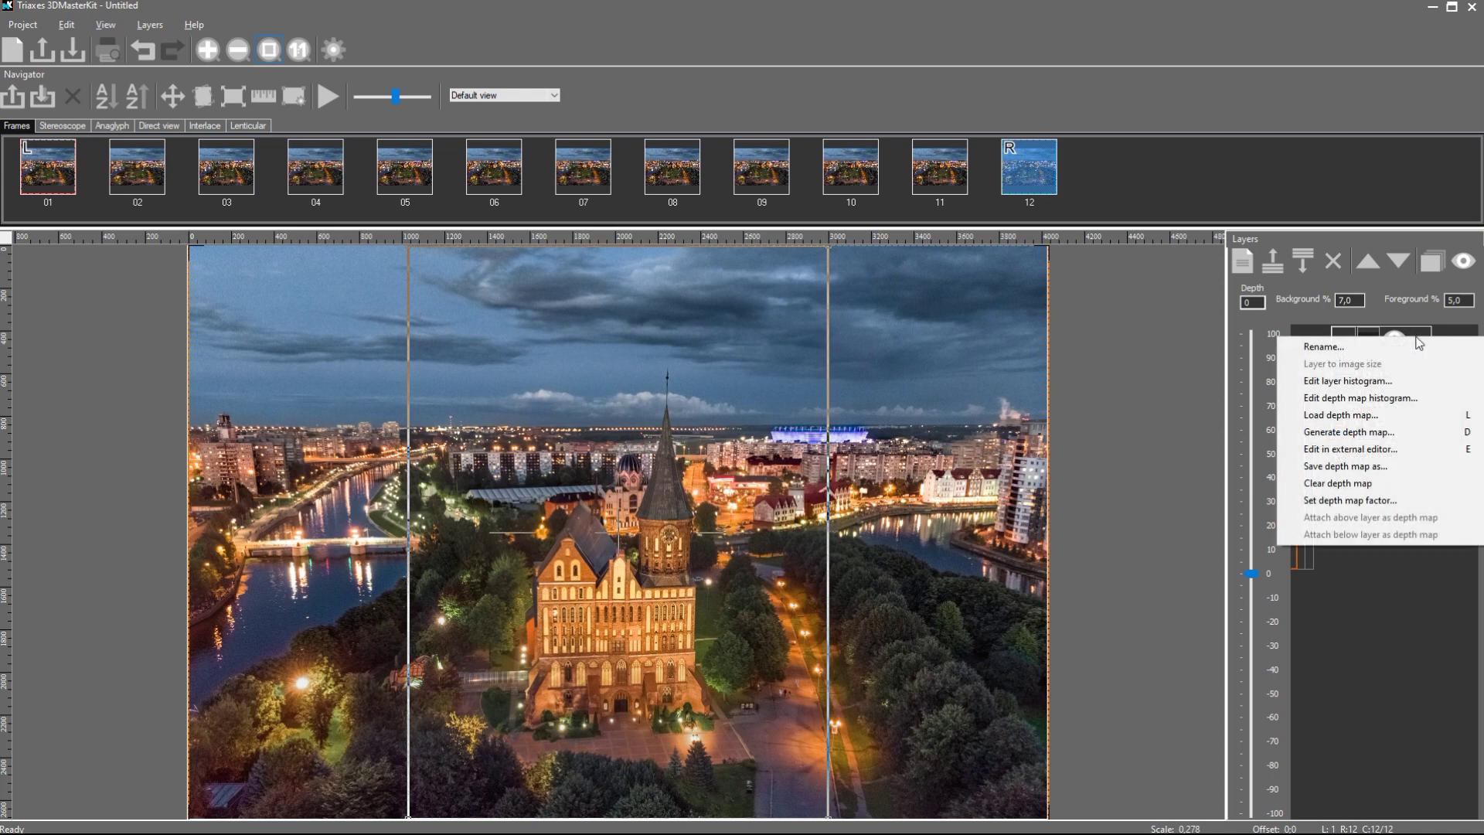
{"action": "left_click", "coordinate": [1405, 454]}
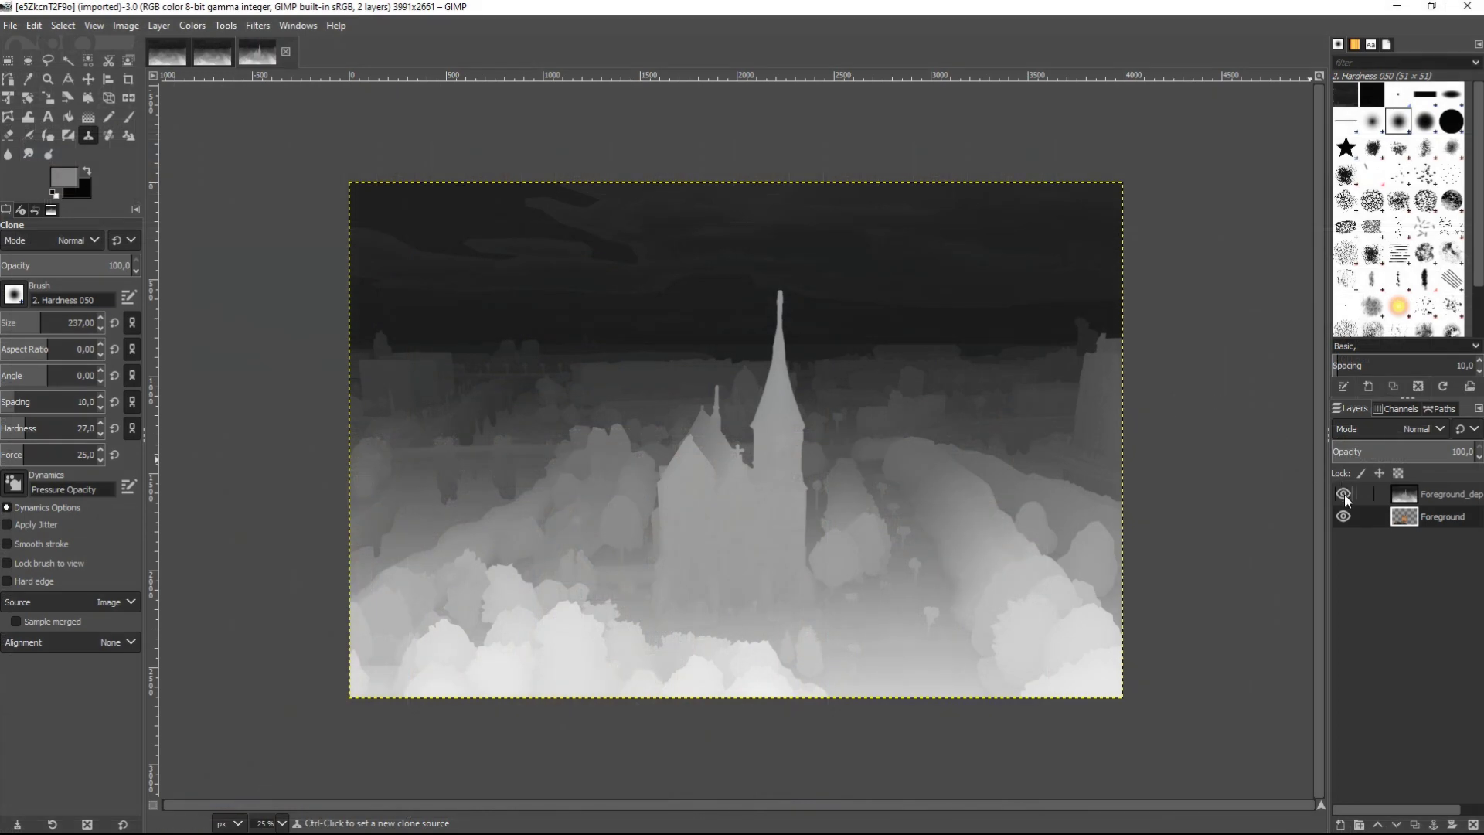
Hide and reshow the Foreground depth map to compare it with the cut-out photo, and examine the cathedral's spires.
{"action": "left_click", "coordinate": [1344, 495]}
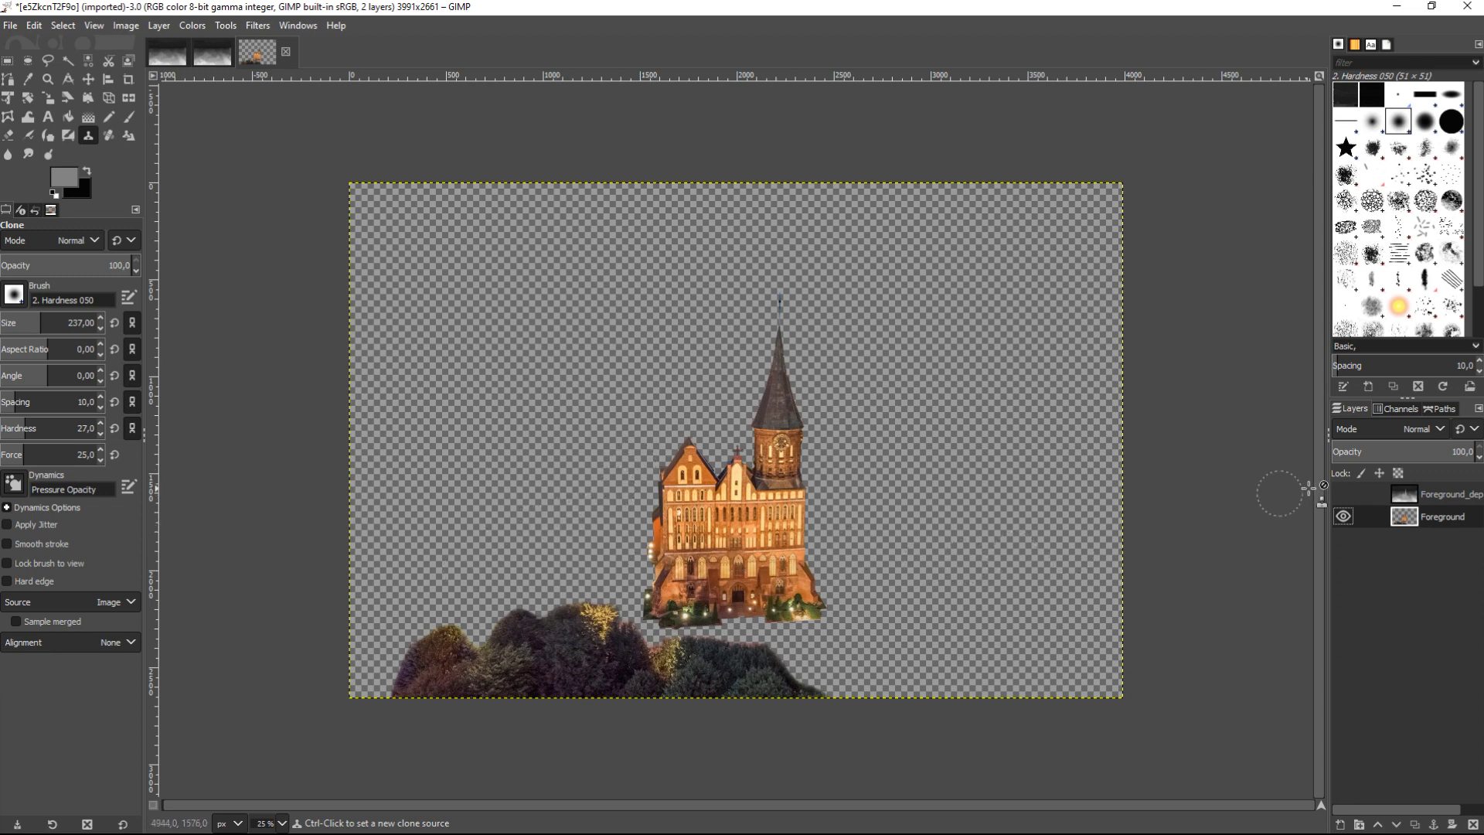
{"action": "left_click", "coordinate": [1345, 494]}
{"action": "left_click", "coordinate": [1362, 494]}
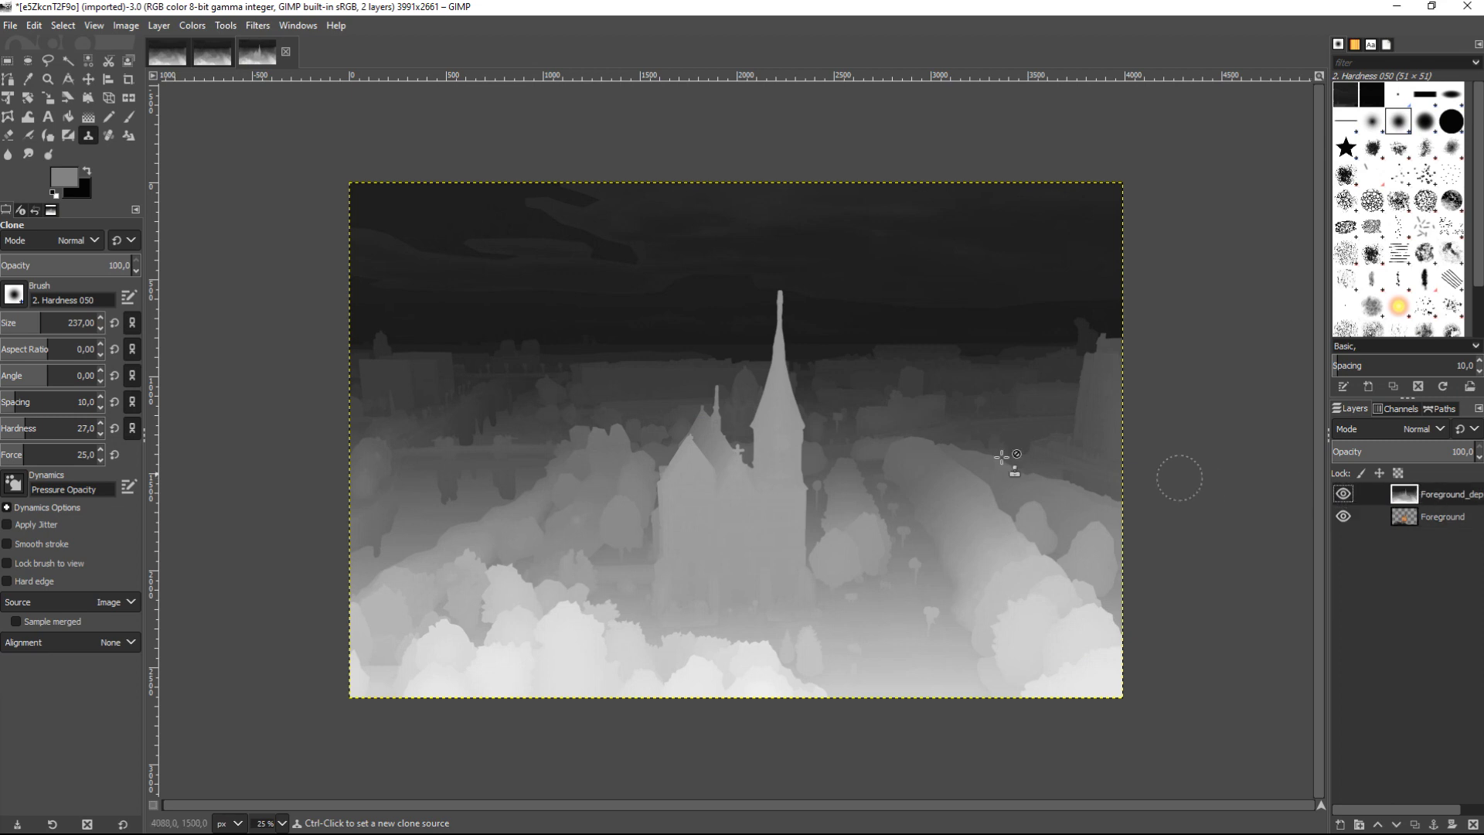
{"action": "scroll", "coordinate": [719, 398], "scroll_direction": "up", "scroll_amount": 2, "text": "ctrl"}
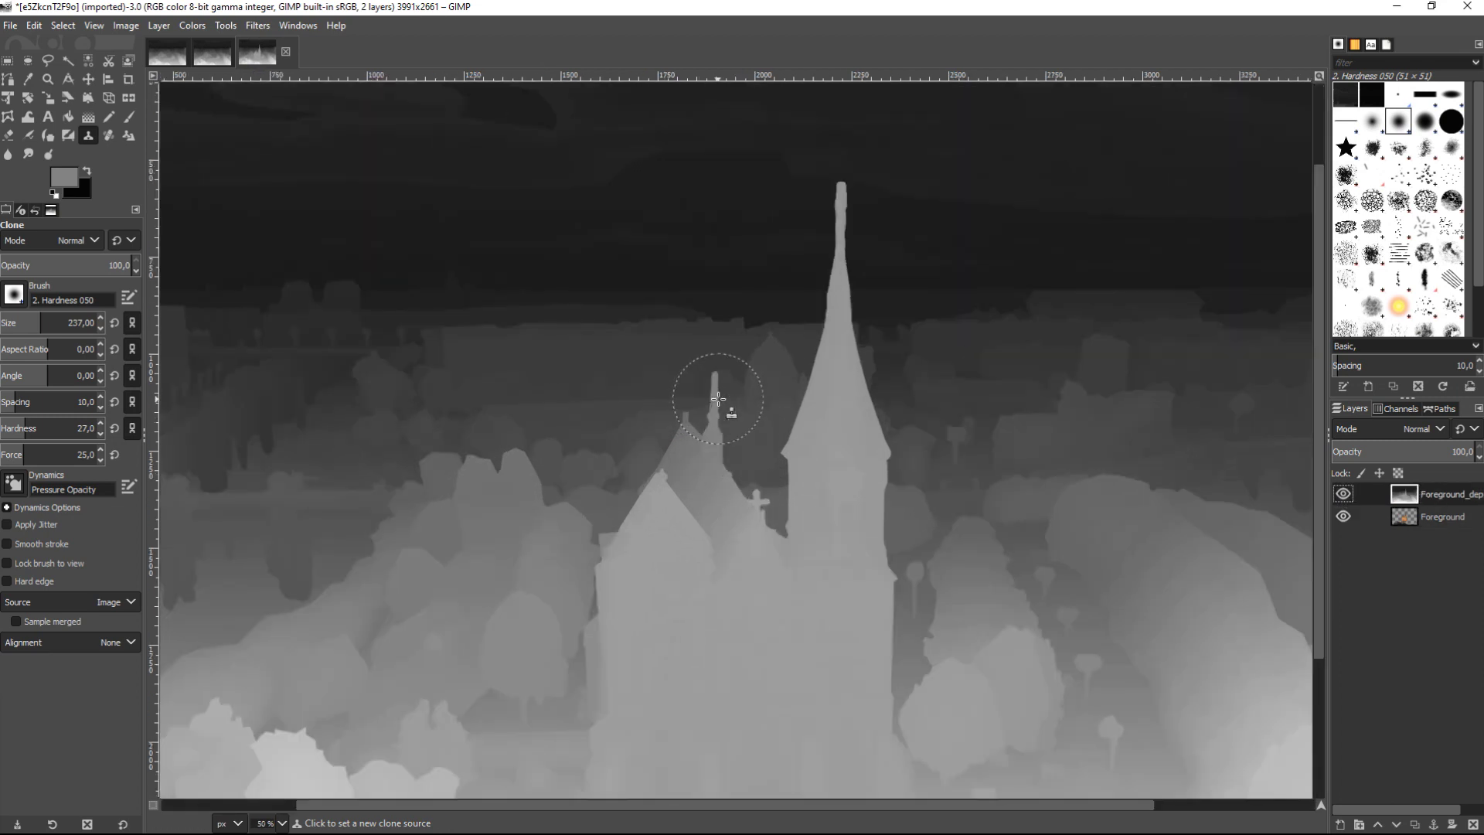
{"action": "scroll", "coordinate": [718, 398], "scroll_direction": "up", "scroll_amount": 1, "text": "ctrl"}
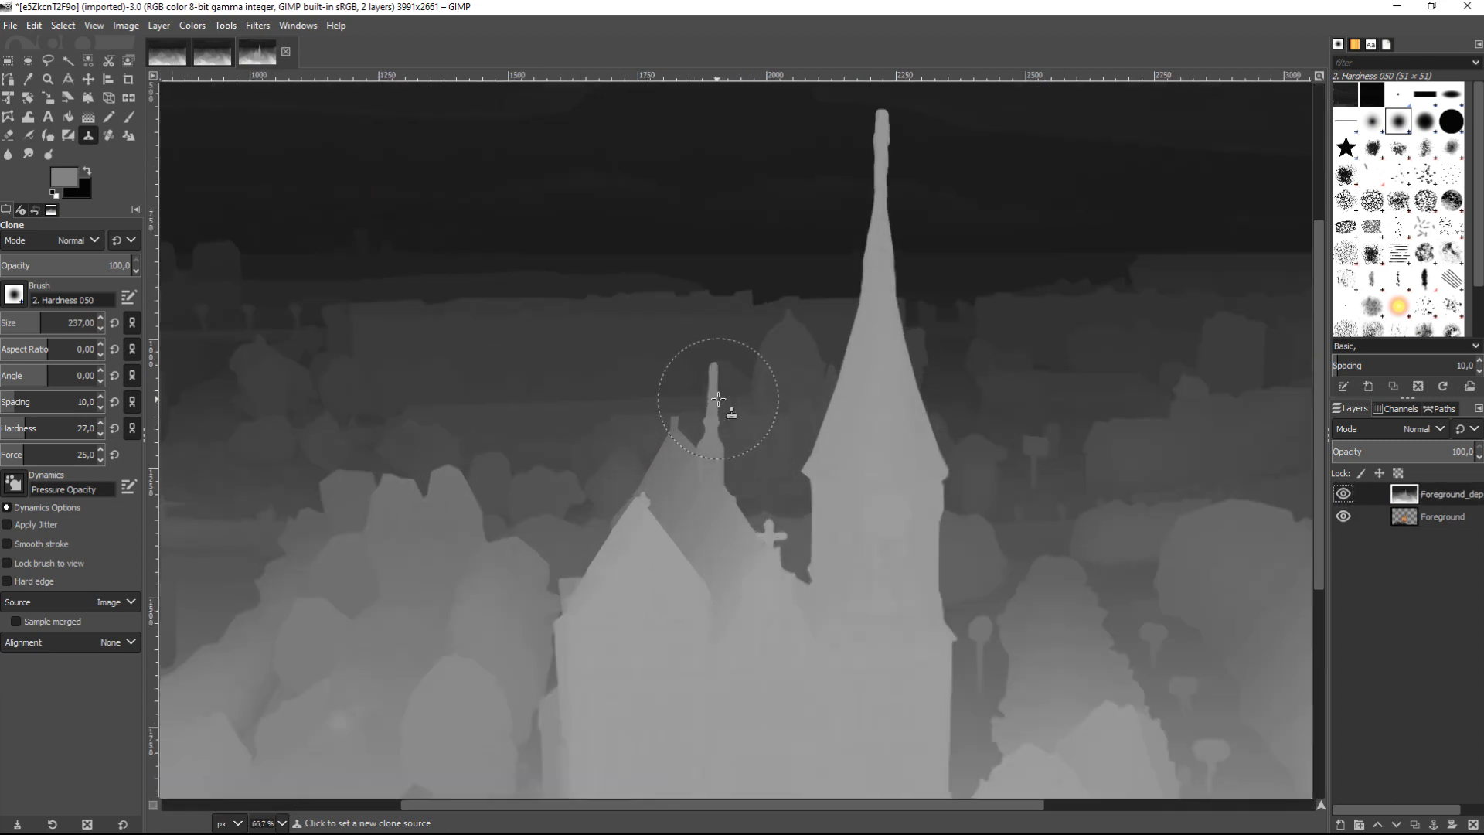
{"action": "scroll", "coordinate": [718, 398], "scroll_direction": "down", "scroll_amount": 2, "text": "ctrl"}
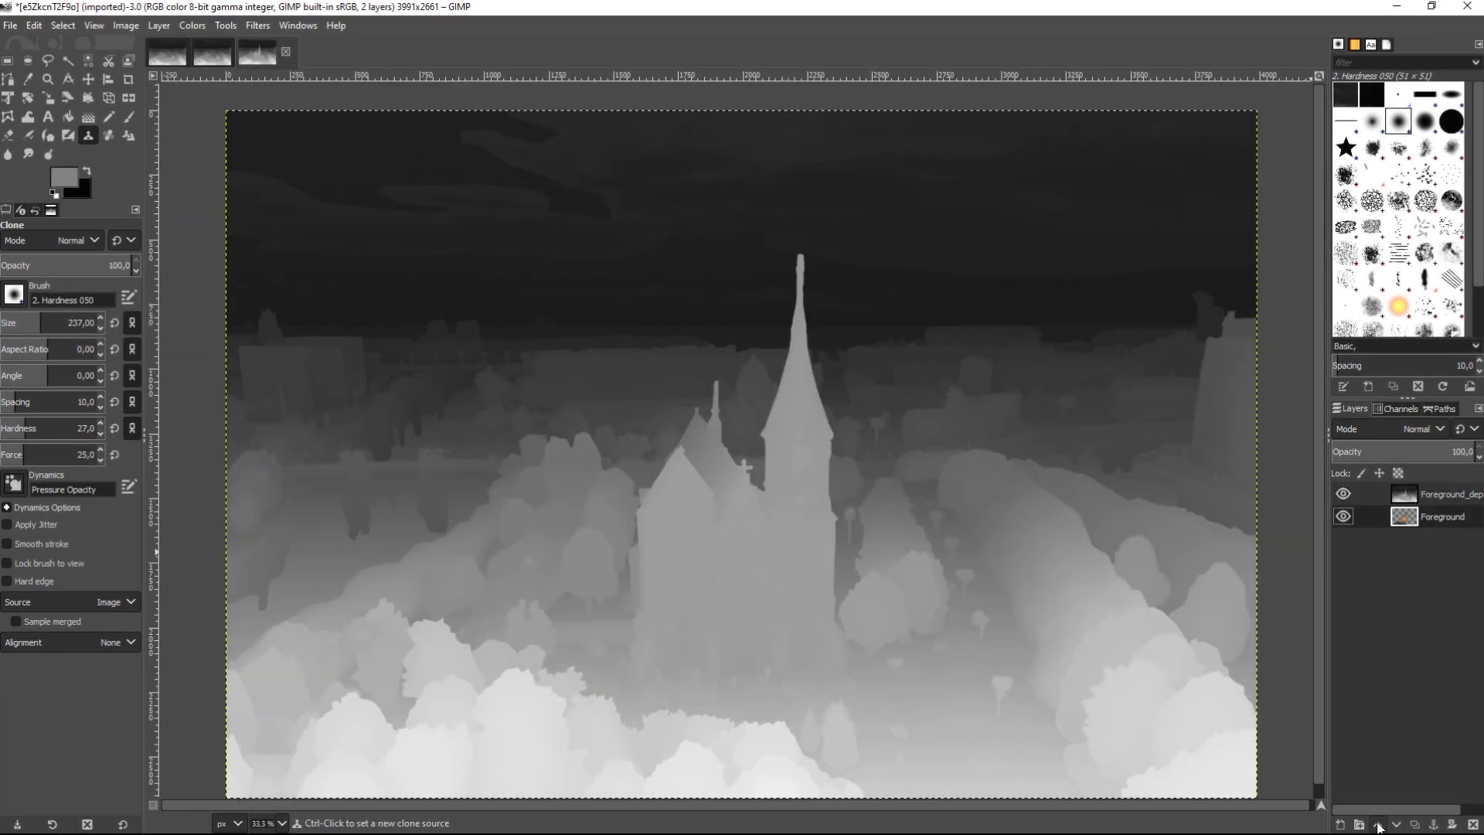
Raise the Foreground layer above its depth map to check how the tower and gable edges align, and restore the depth map on top.
{"action": "left_click", "coordinate": [1379, 825]}
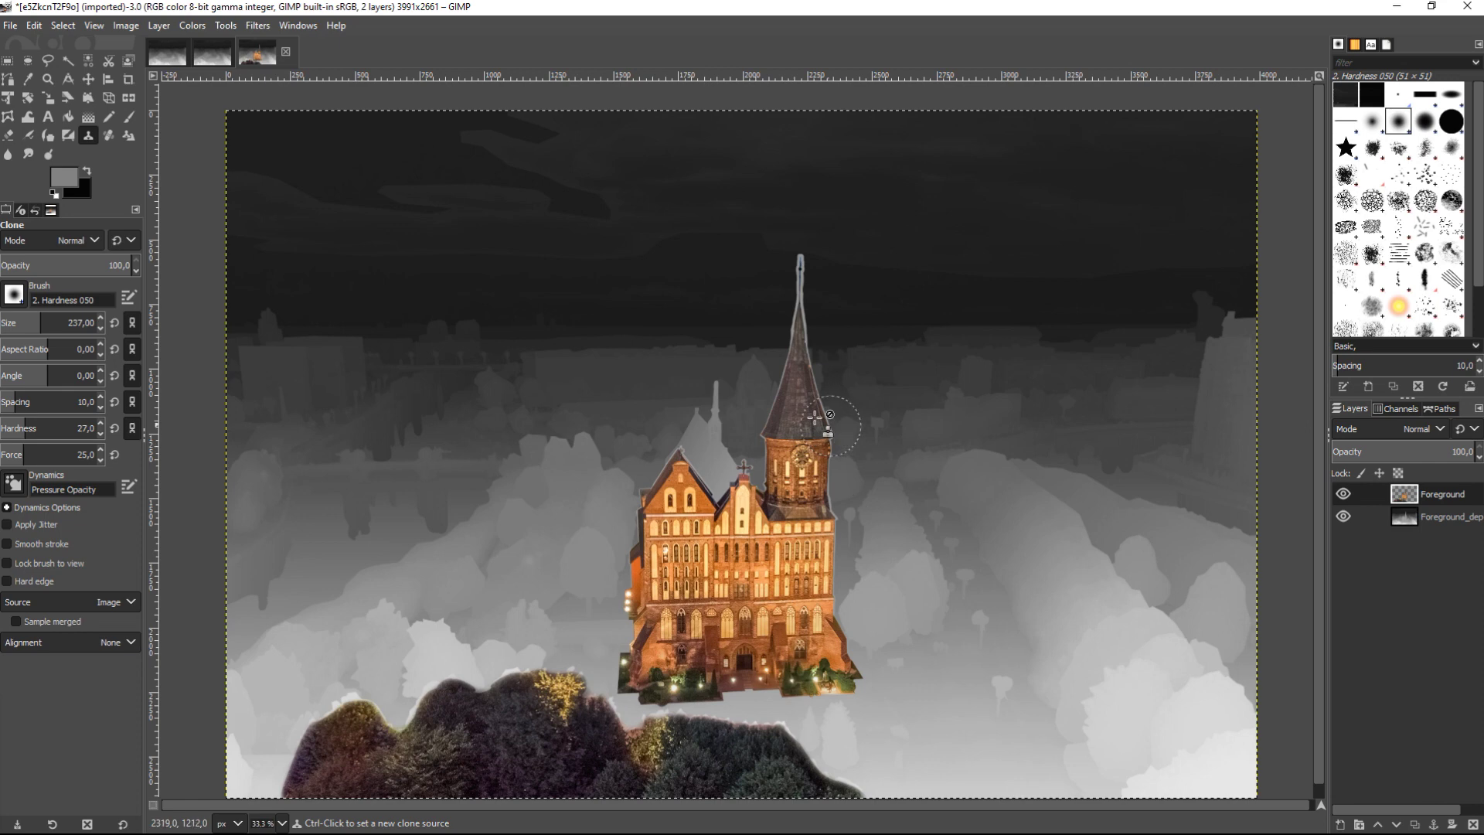
{"action": "scroll", "coordinate": [783, 408], "scroll_direction": "up", "scroll_amount": 3, "text": "ctrl"}
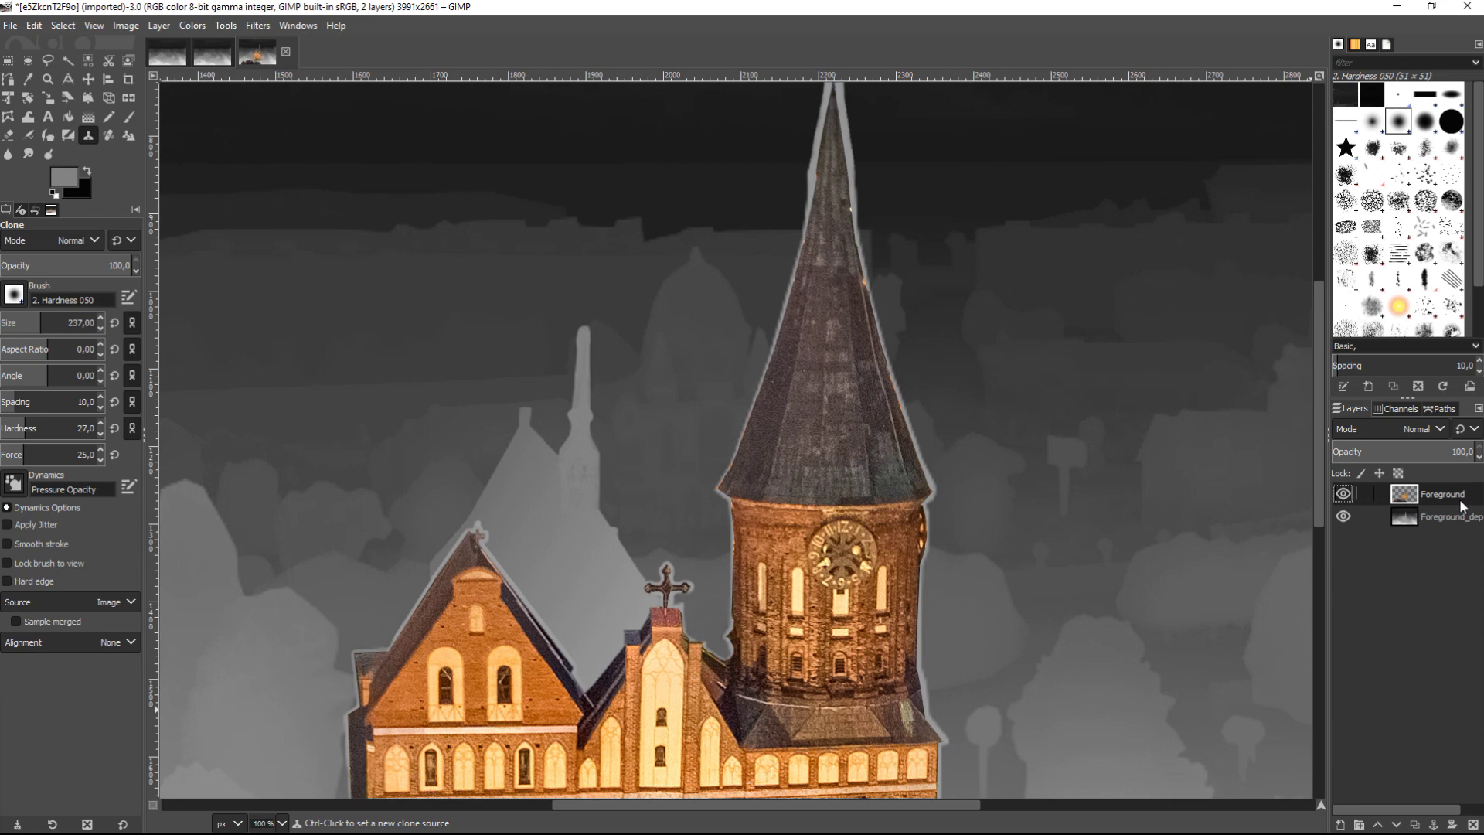
{"action": "left_click", "coordinate": [1396, 824]}
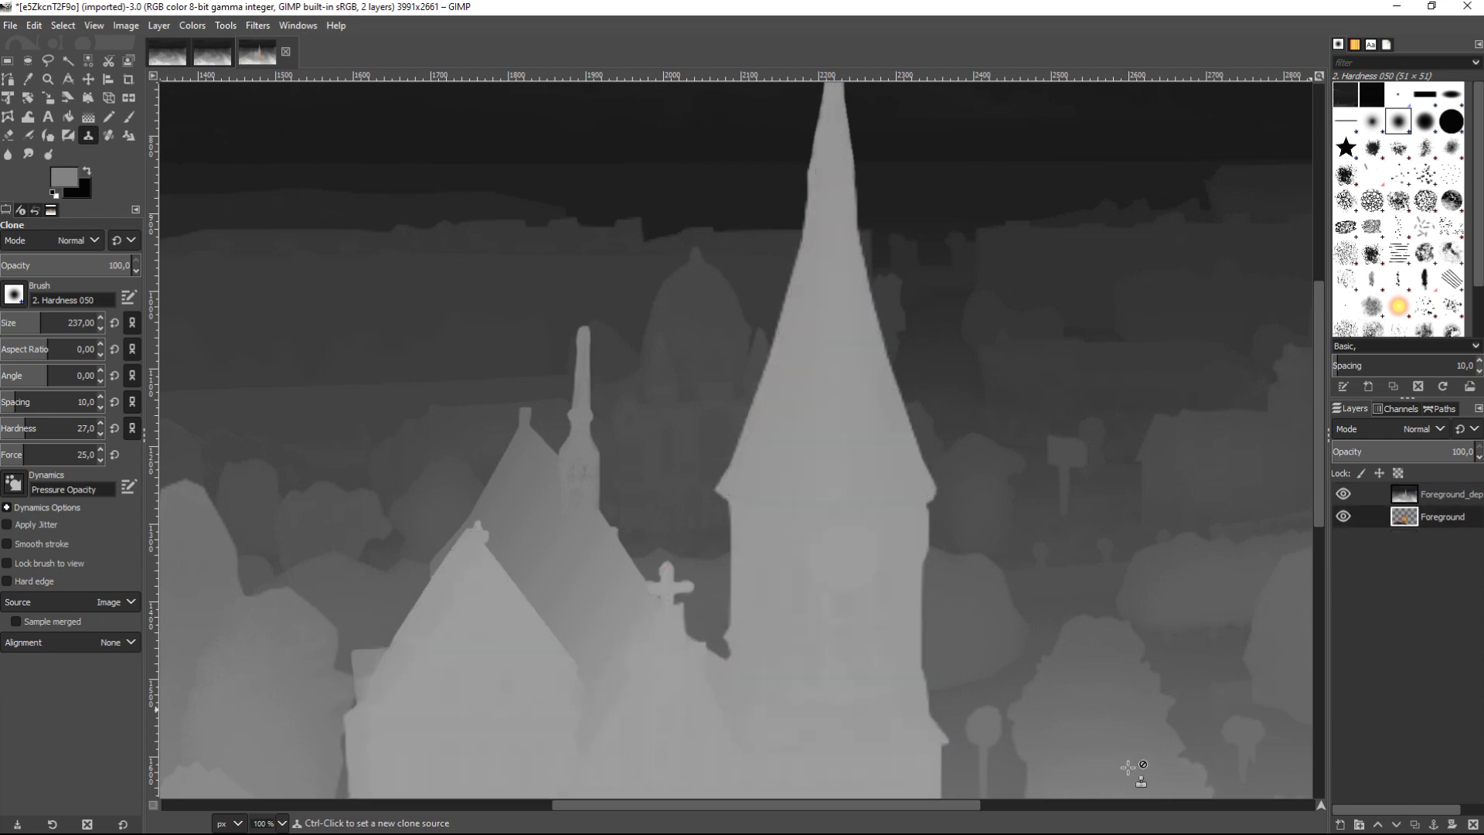
{"action": "key", "text": "minus"}
{"action": "key", "text": "minus"}
{"action": "key", "text": "minus"}
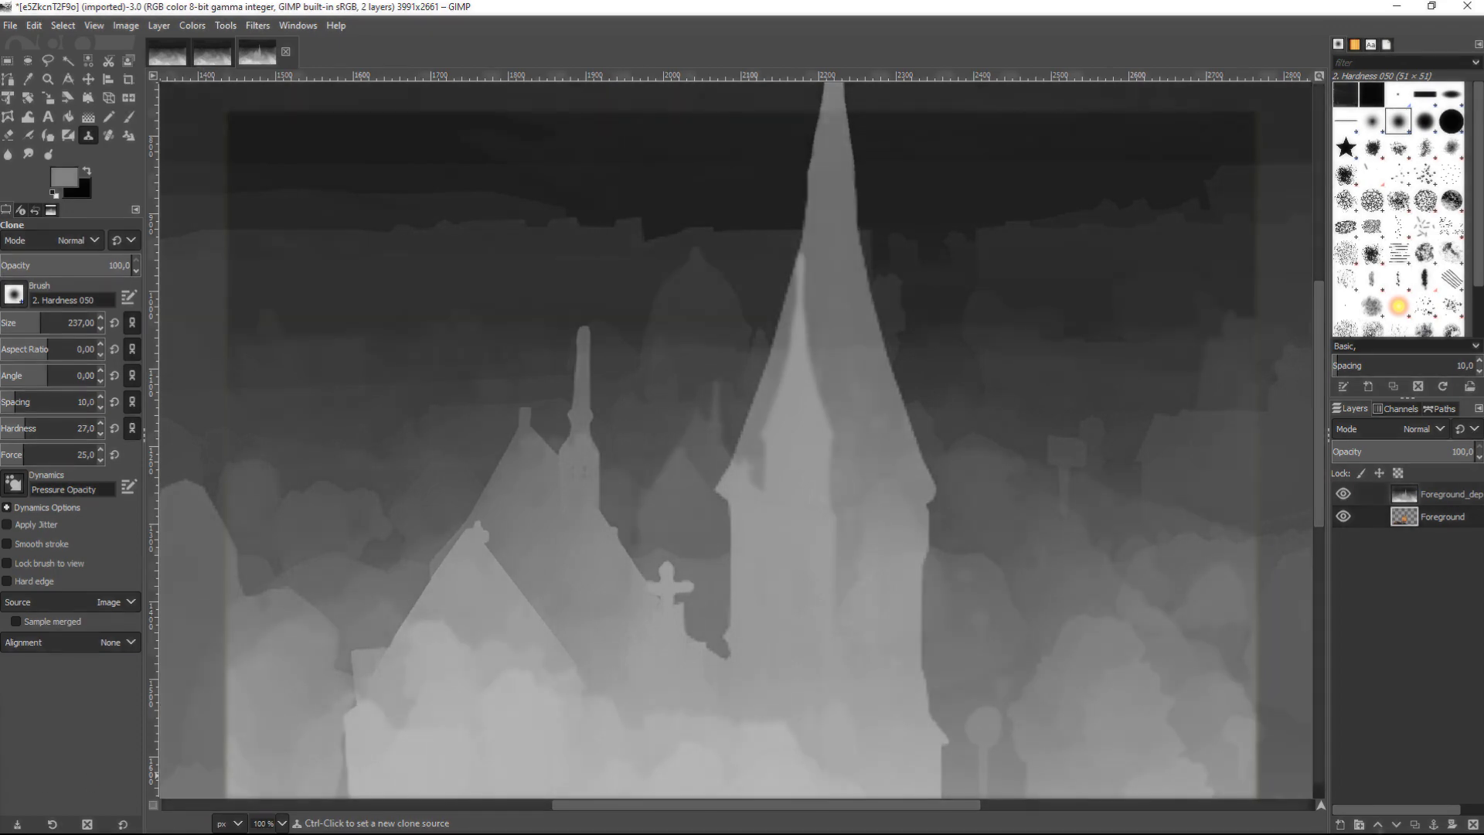
{"action": "left_click", "coordinate": [1379, 825]}
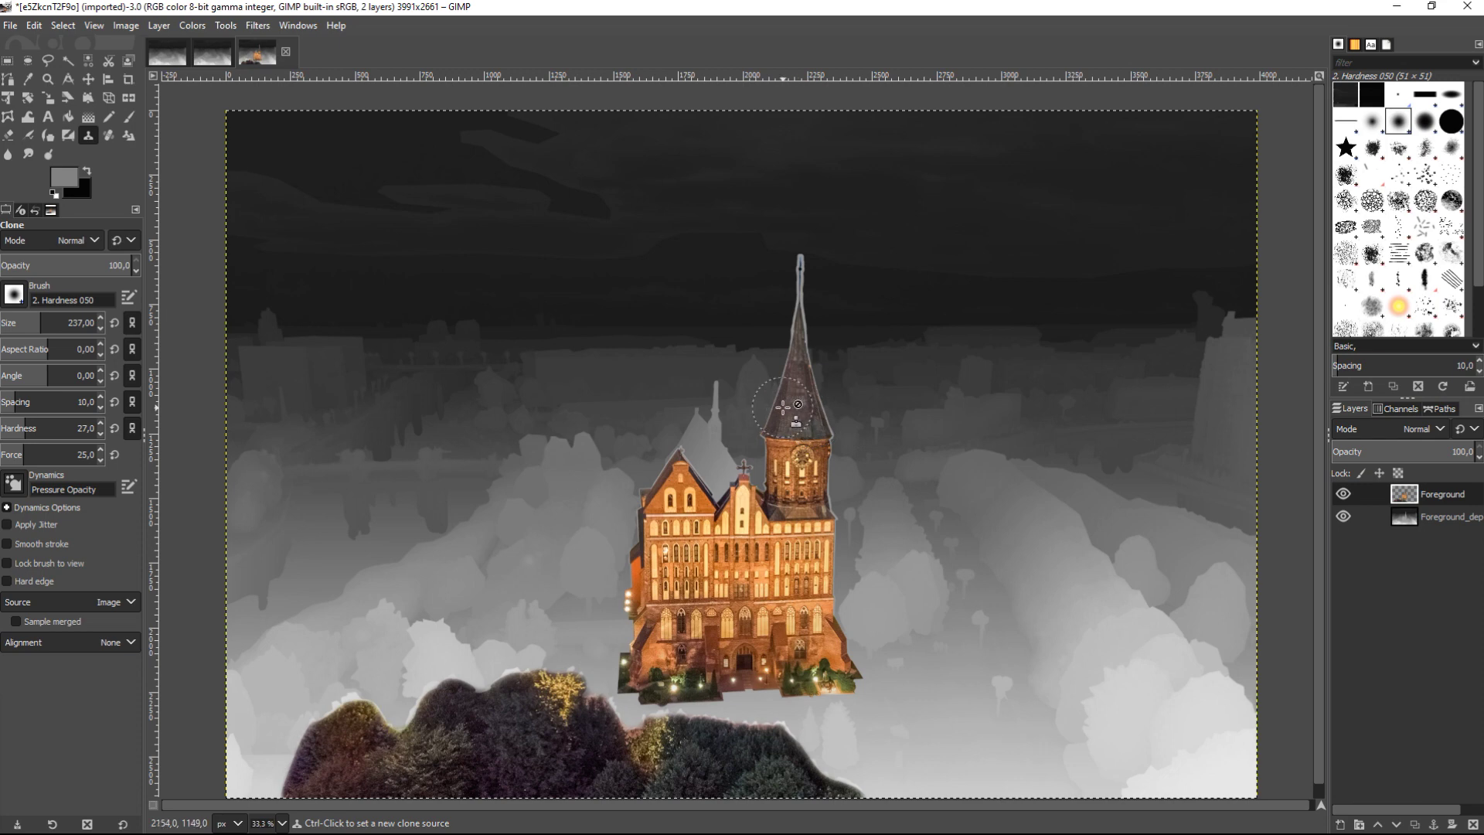
{"action": "scroll", "coordinate": [783, 408], "scroll_direction": "up", "scroll_amount": 3, "text": "ctrl"}
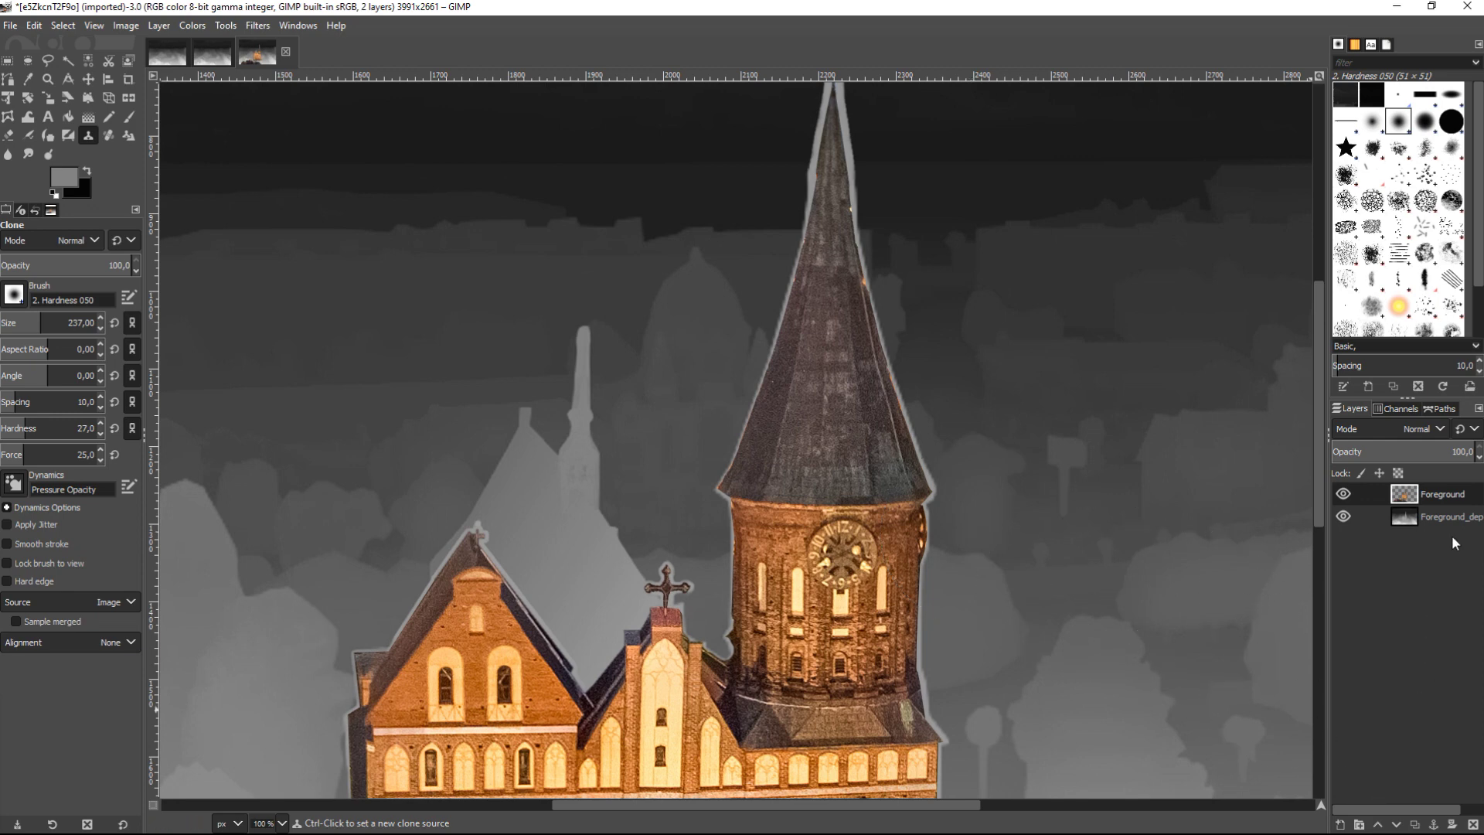
{"action": "left_click", "coordinate": [1396, 825]}
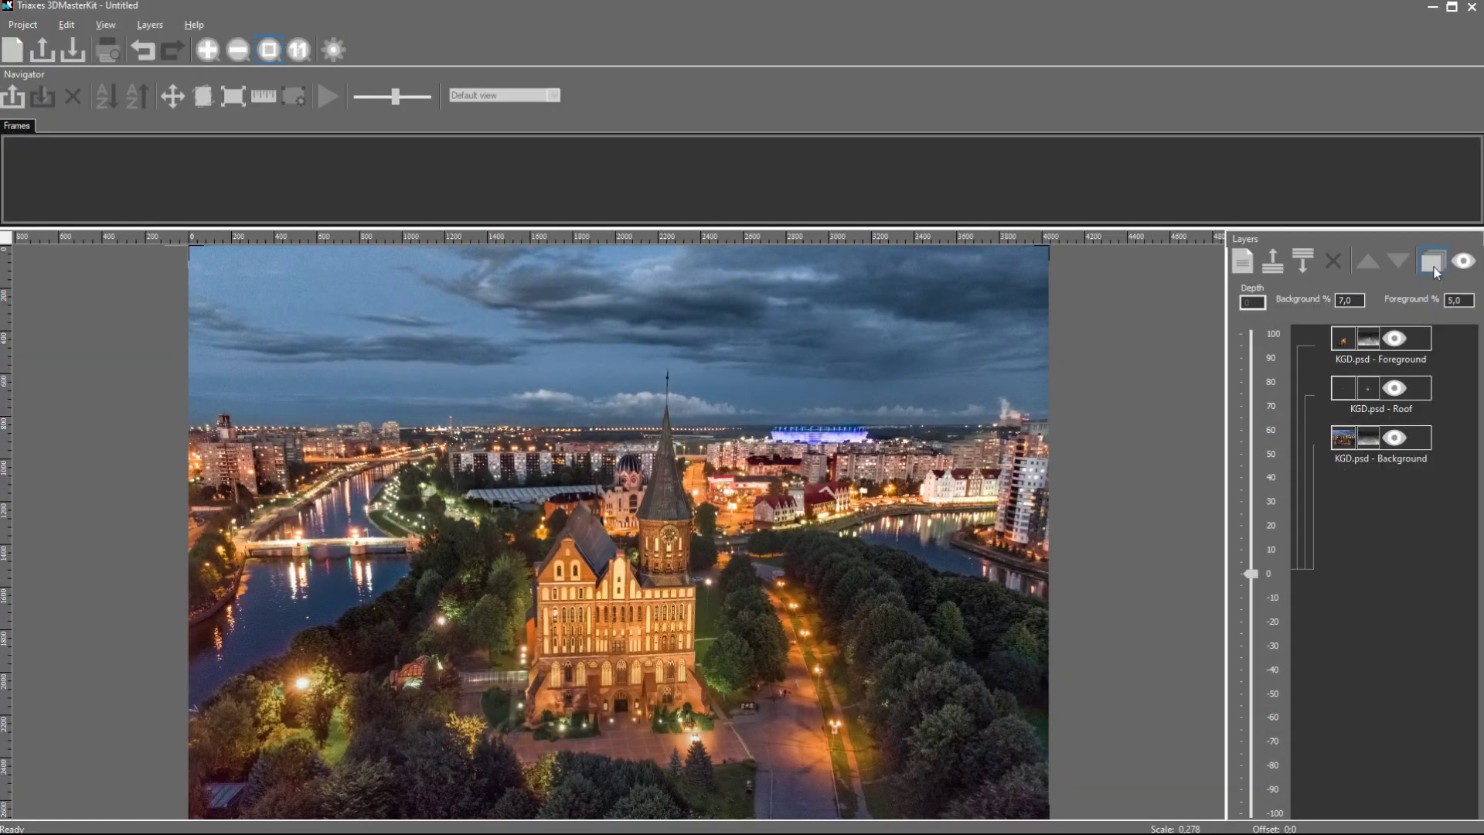
Switch to 3DMasterKit, generate 12 multiview frames from all three layers, and play them as an animation to inspect the cathedral.
{"action": "left_click", "coordinate": [1432, 263]}
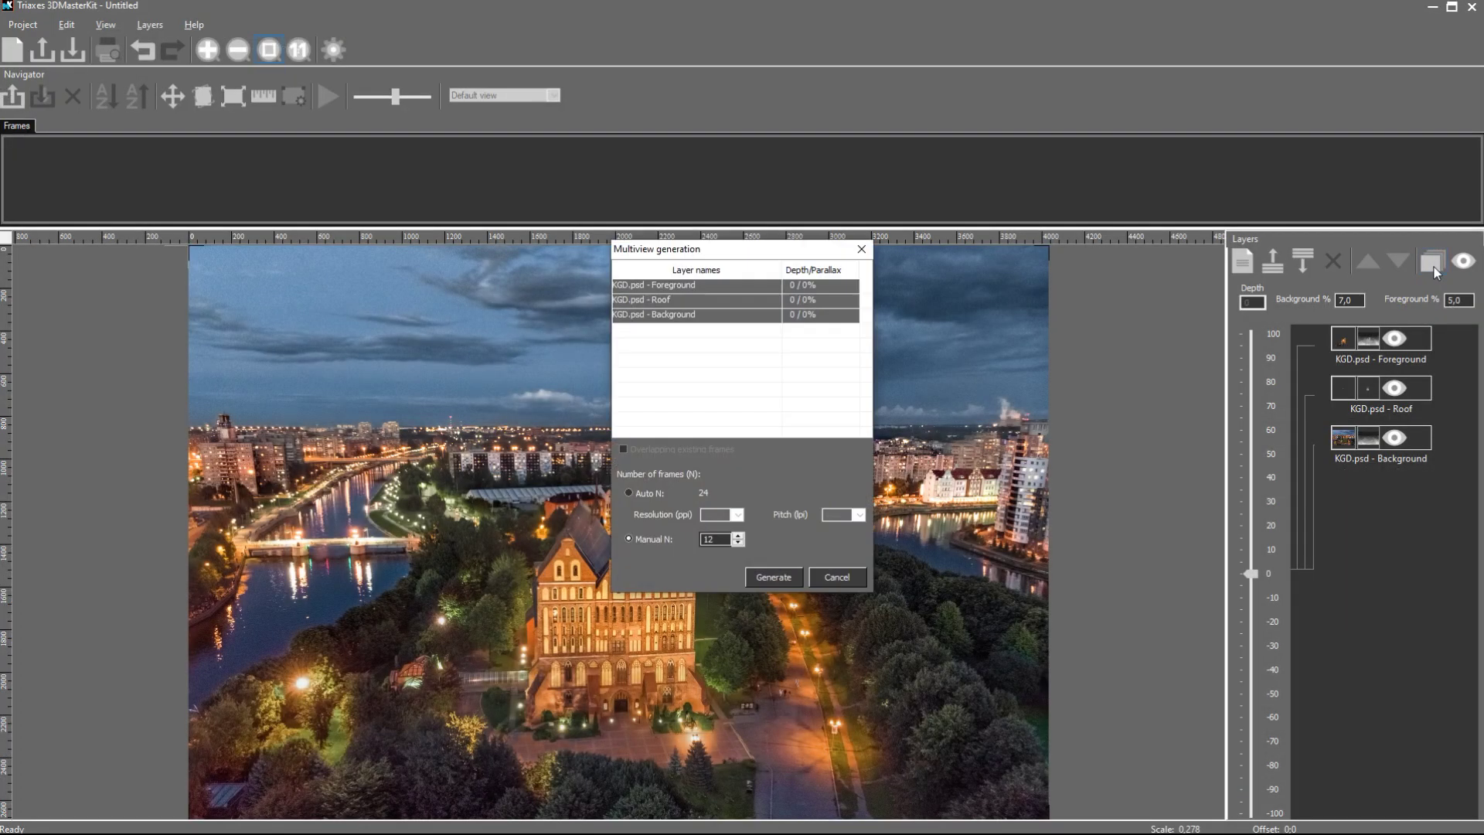
{"action": "left_click", "coordinate": [774, 577]}
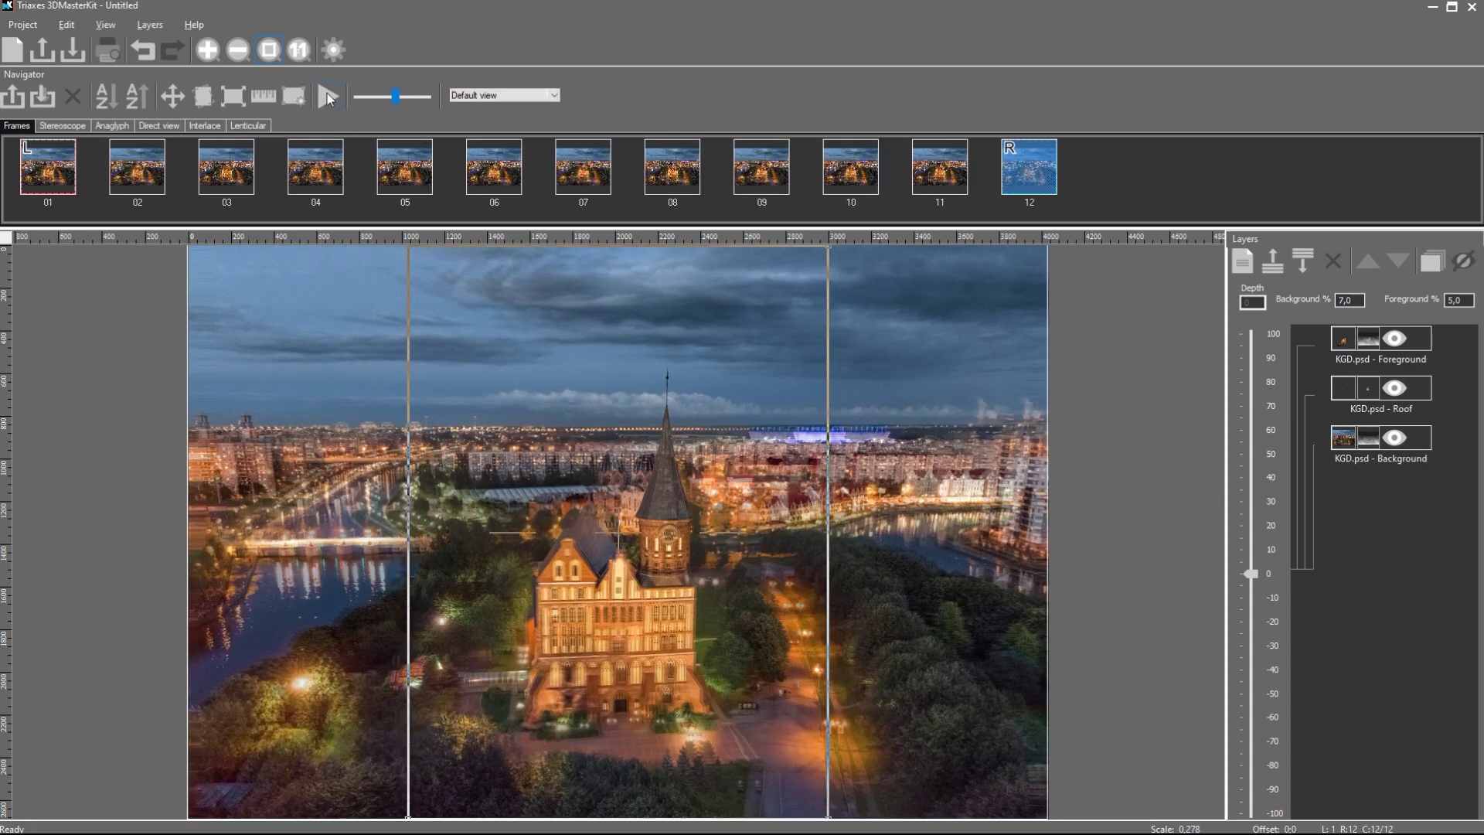
{"action": "left_click", "coordinate": [328, 98]}
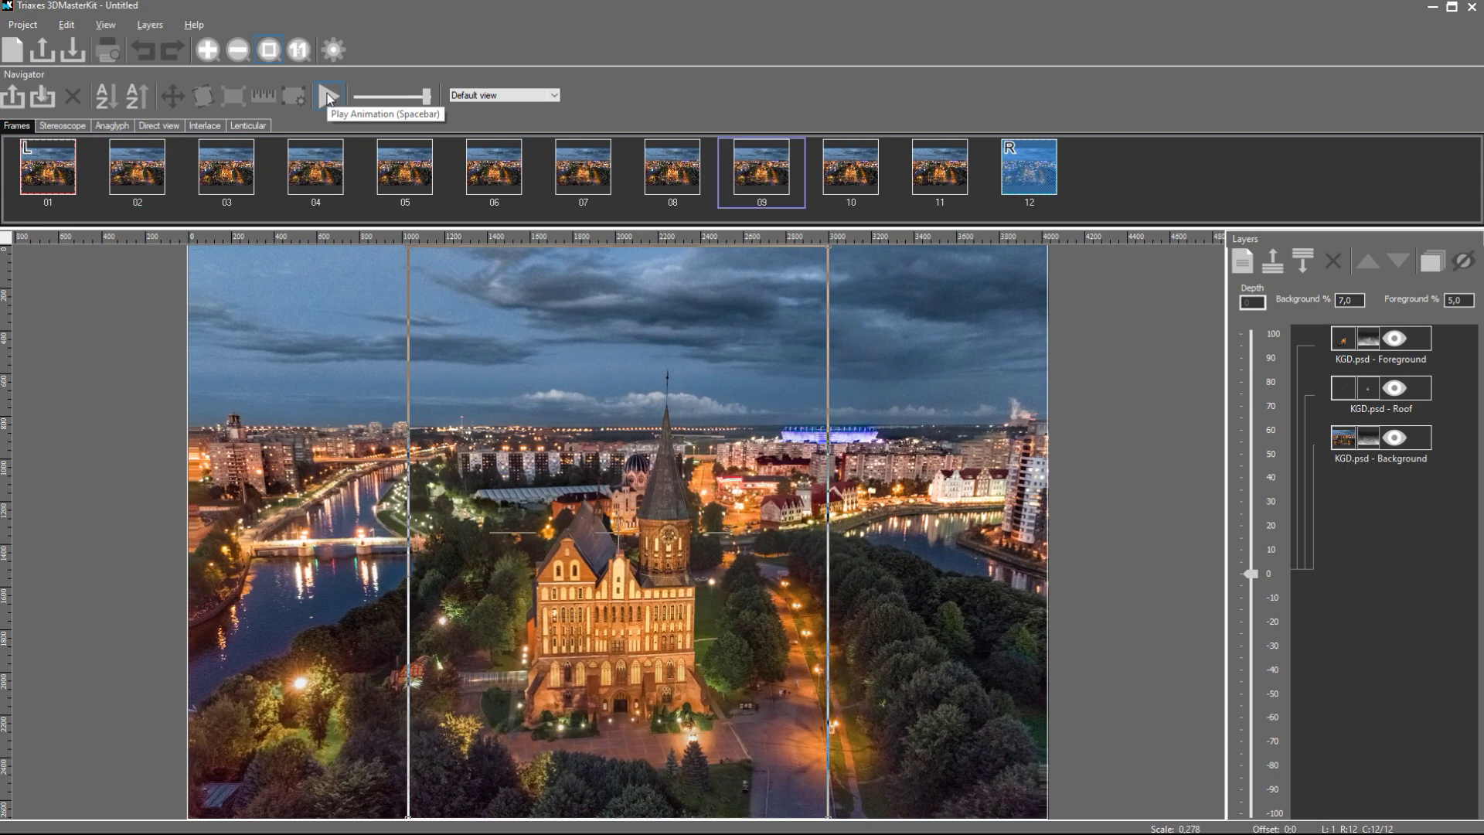
{"action": "scroll", "coordinate": [676, 501], "scroll_direction": "up", "scroll_amount": 2}
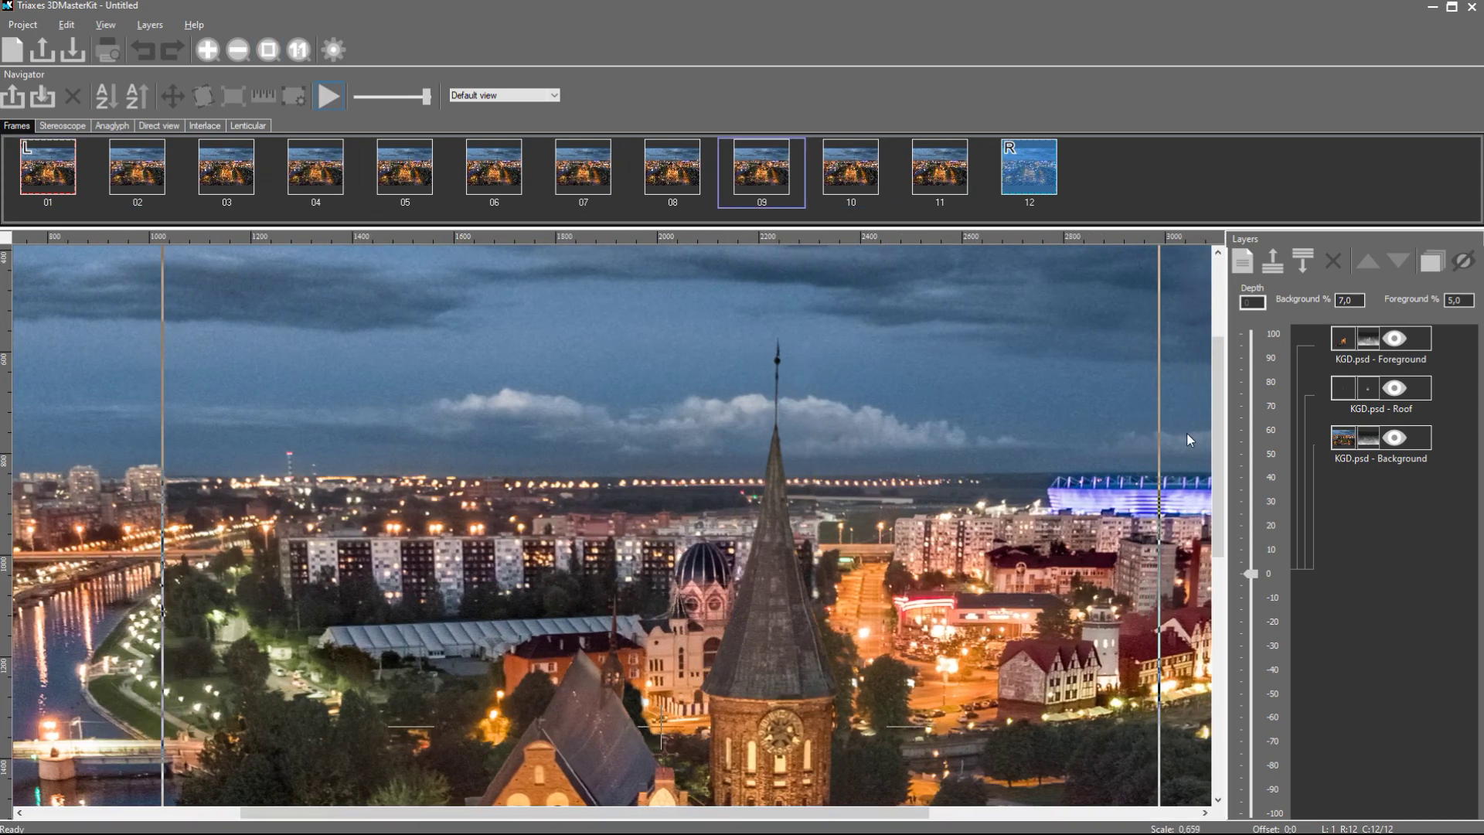
{"action": "left_click_drag", "start_coordinate": [1214, 435], "coordinate": [1213, 550]}
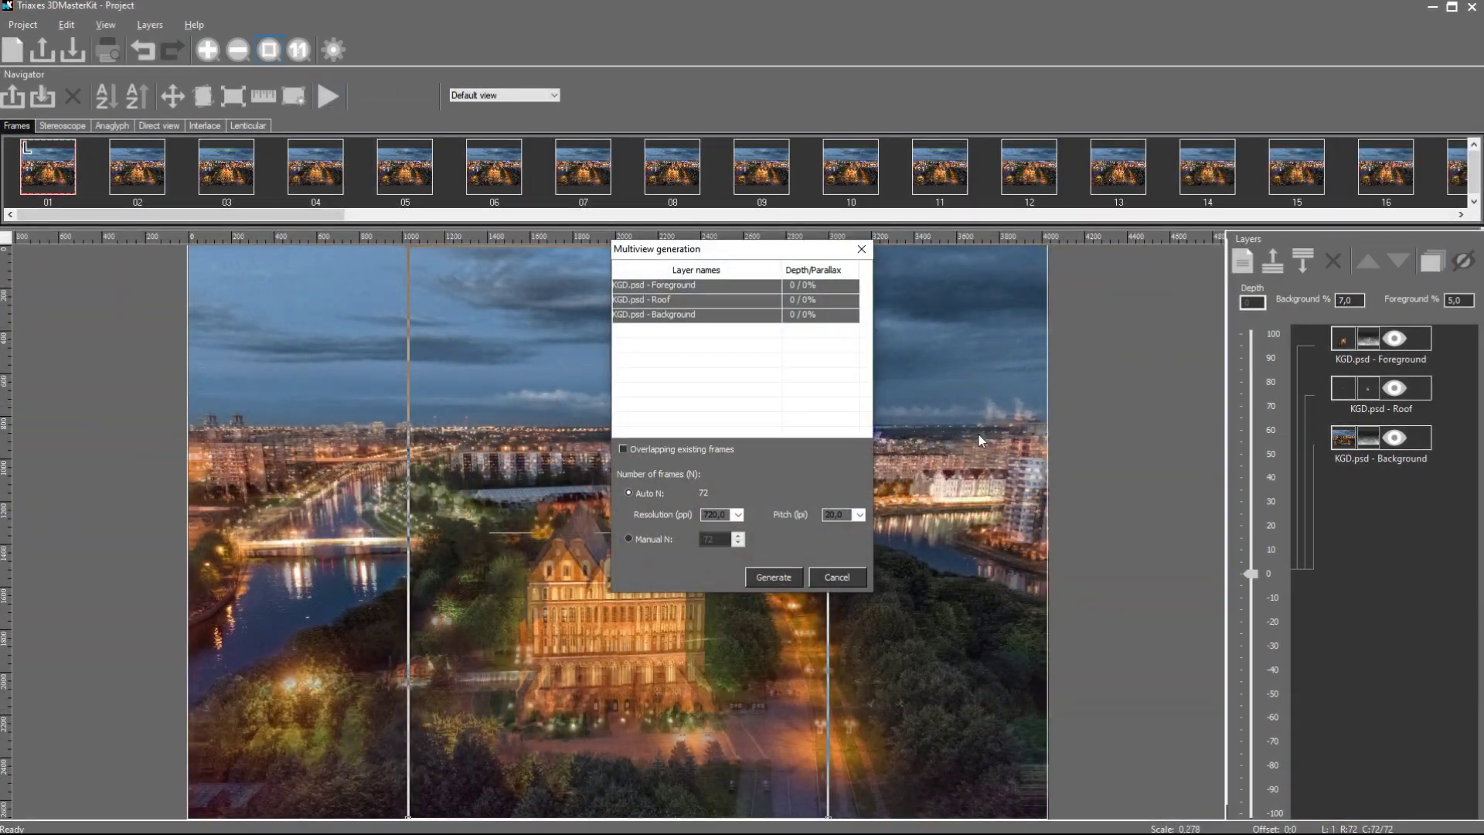
Generate multiview frames with the automatic frame count, using a 20 lpi pitch and 720 ppi resolution.
{"action": "left_click", "coordinate": [860, 518]}
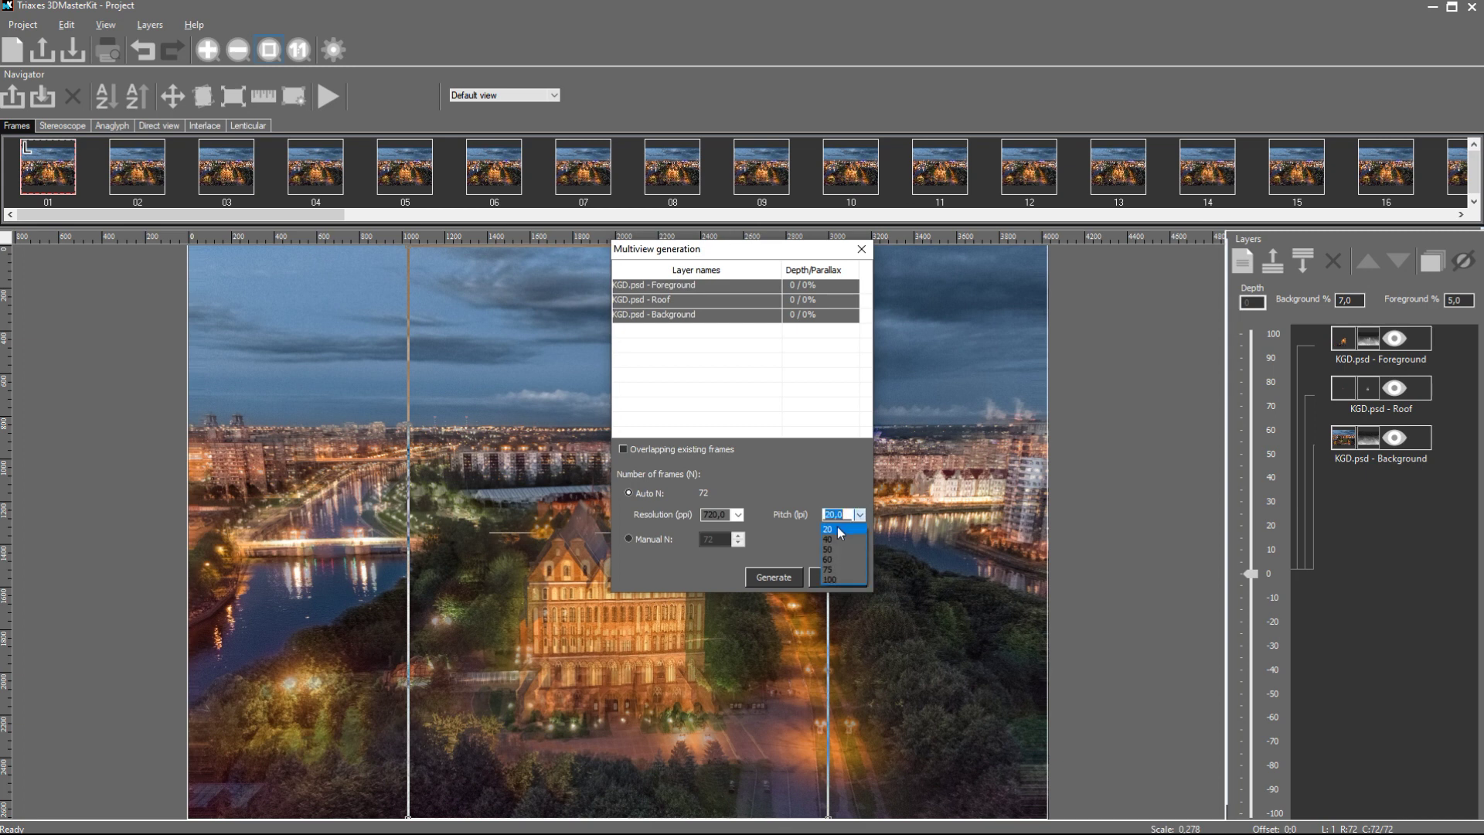
{"action": "left_click", "coordinate": [840, 530]}
{"action": "left_click", "coordinate": [738, 516]}
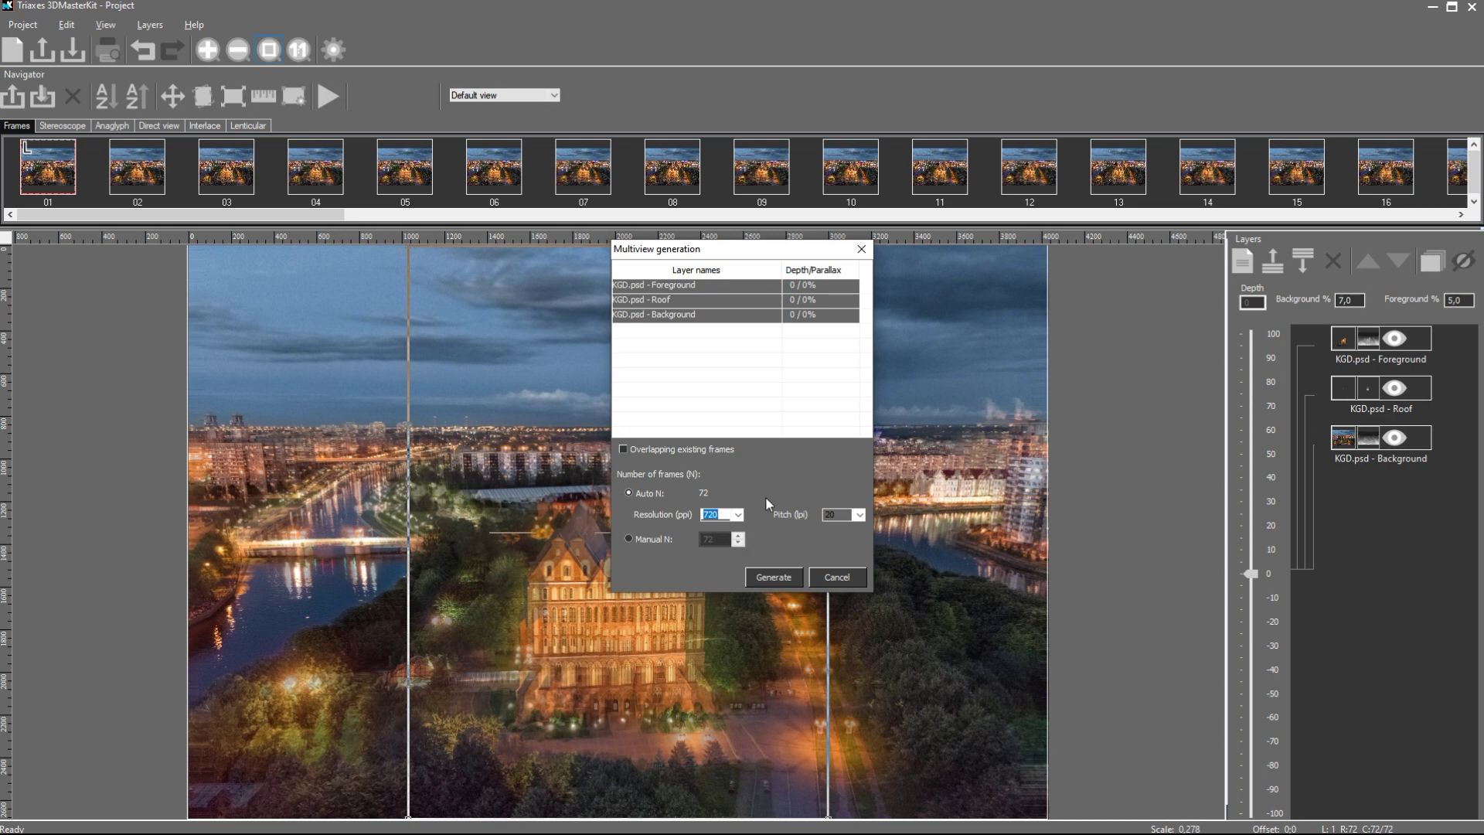
{"action": "left_click", "coordinate": [776, 578]}
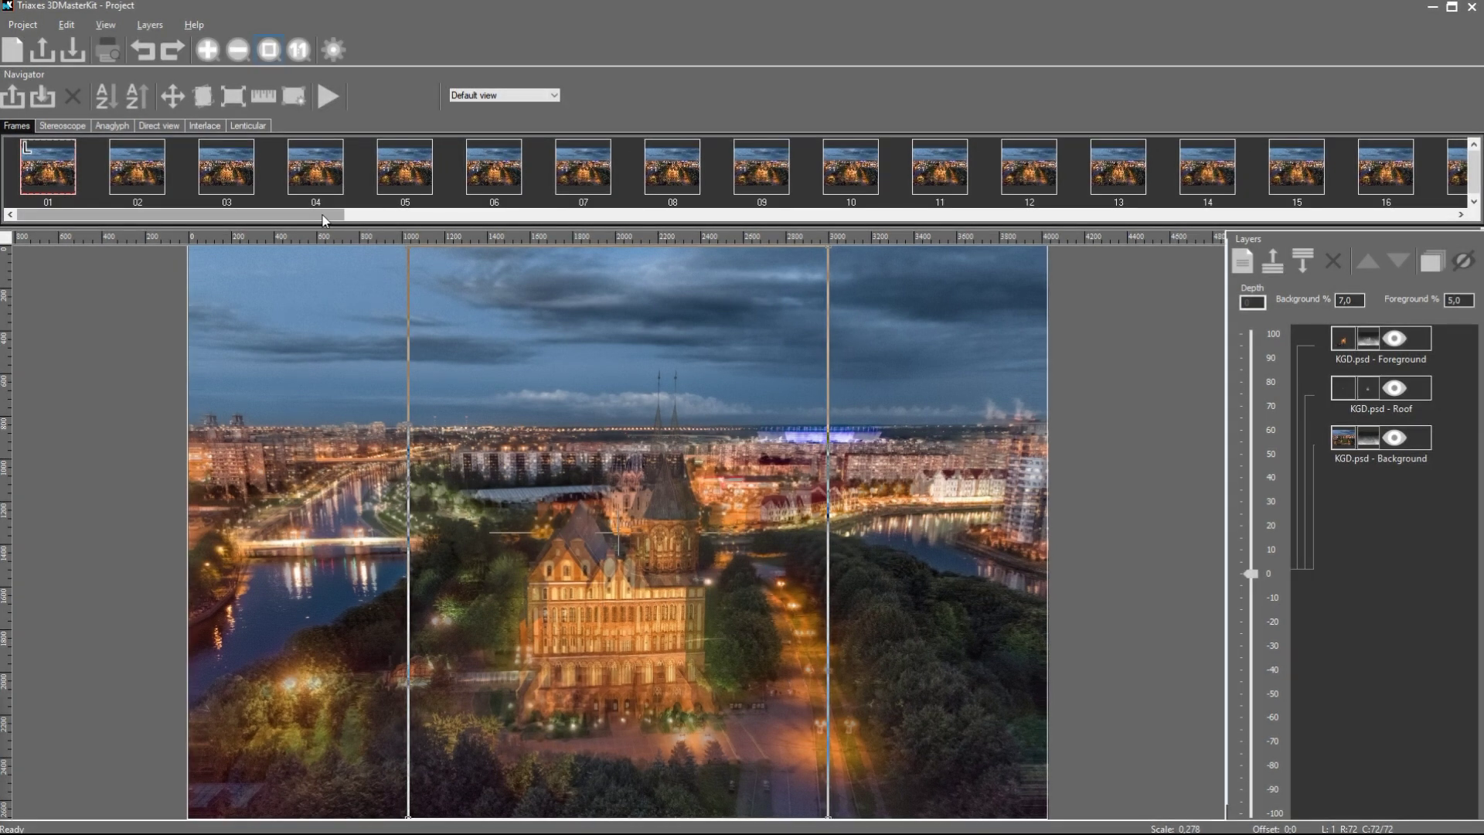
{"action": "left_click_drag", "start_coordinate": [323, 217], "coordinate": [272, 236]}
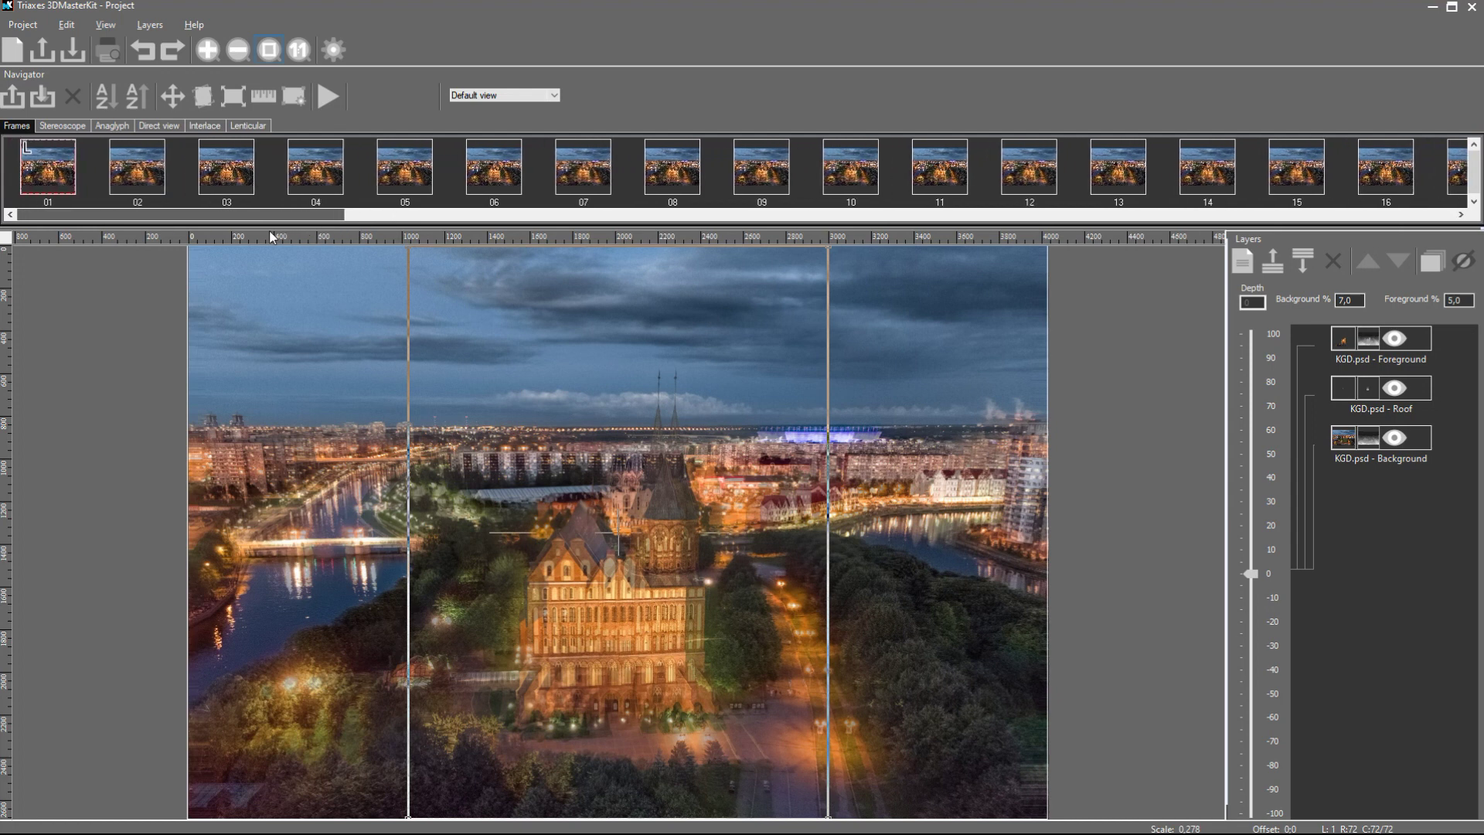
Set the crop rectangle to 1000 mm wide and 1500 mm high, and shrink it around the cathedral.
{"action": "left_click", "coordinate": [297, 105]}
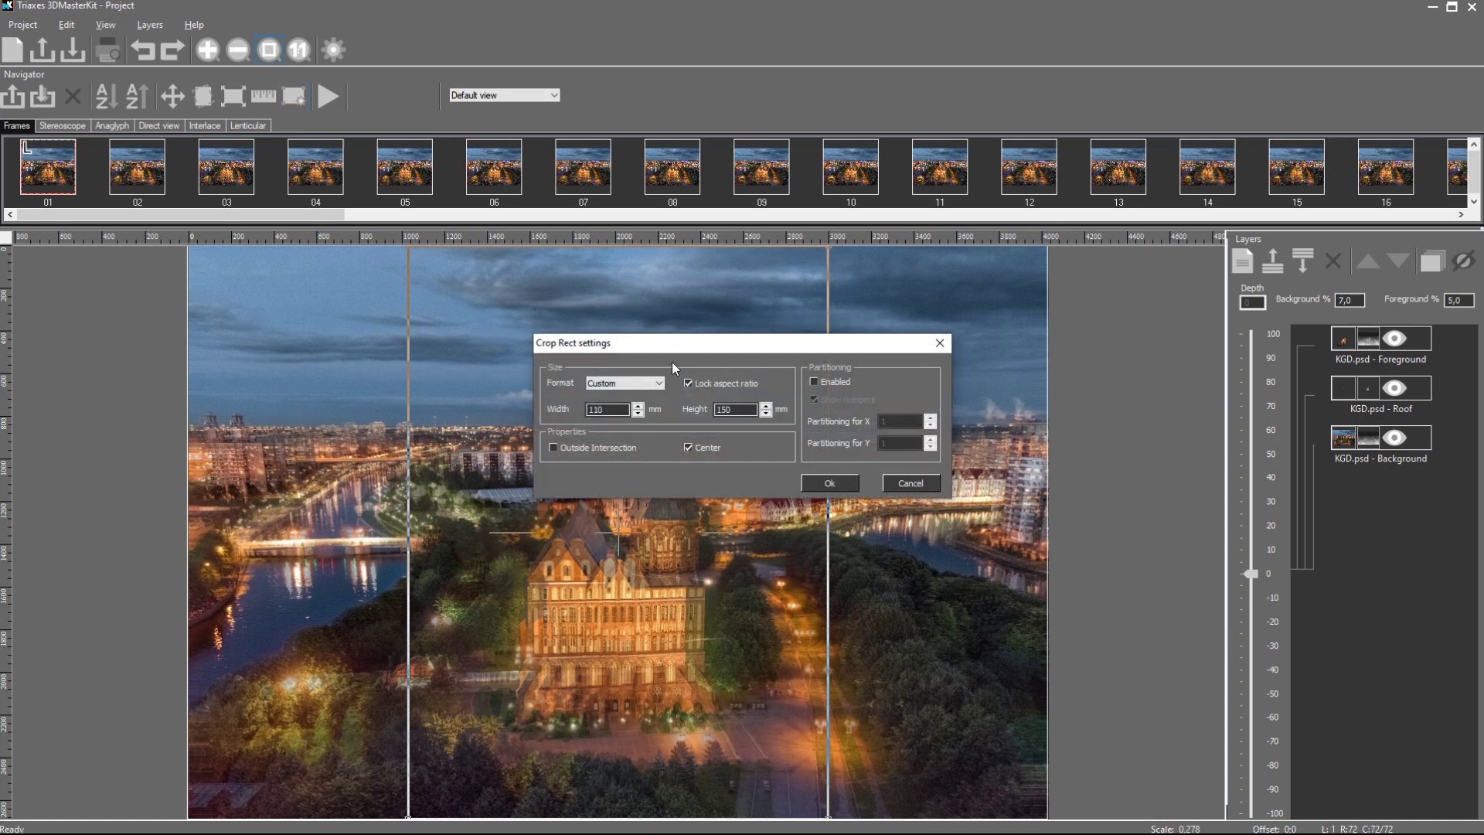
{"action": "left_click", "coordinate": [624, 410]}
{"action": "left_click_drag", "start_coordinate": [623, 409], "coordinate": [573, 407]}
{"action": "type", "text": "1000"}
{"action": "left_click", "coordinate": [747, 408]}
{"action": "left_click", "coordinate": [829, 484]}
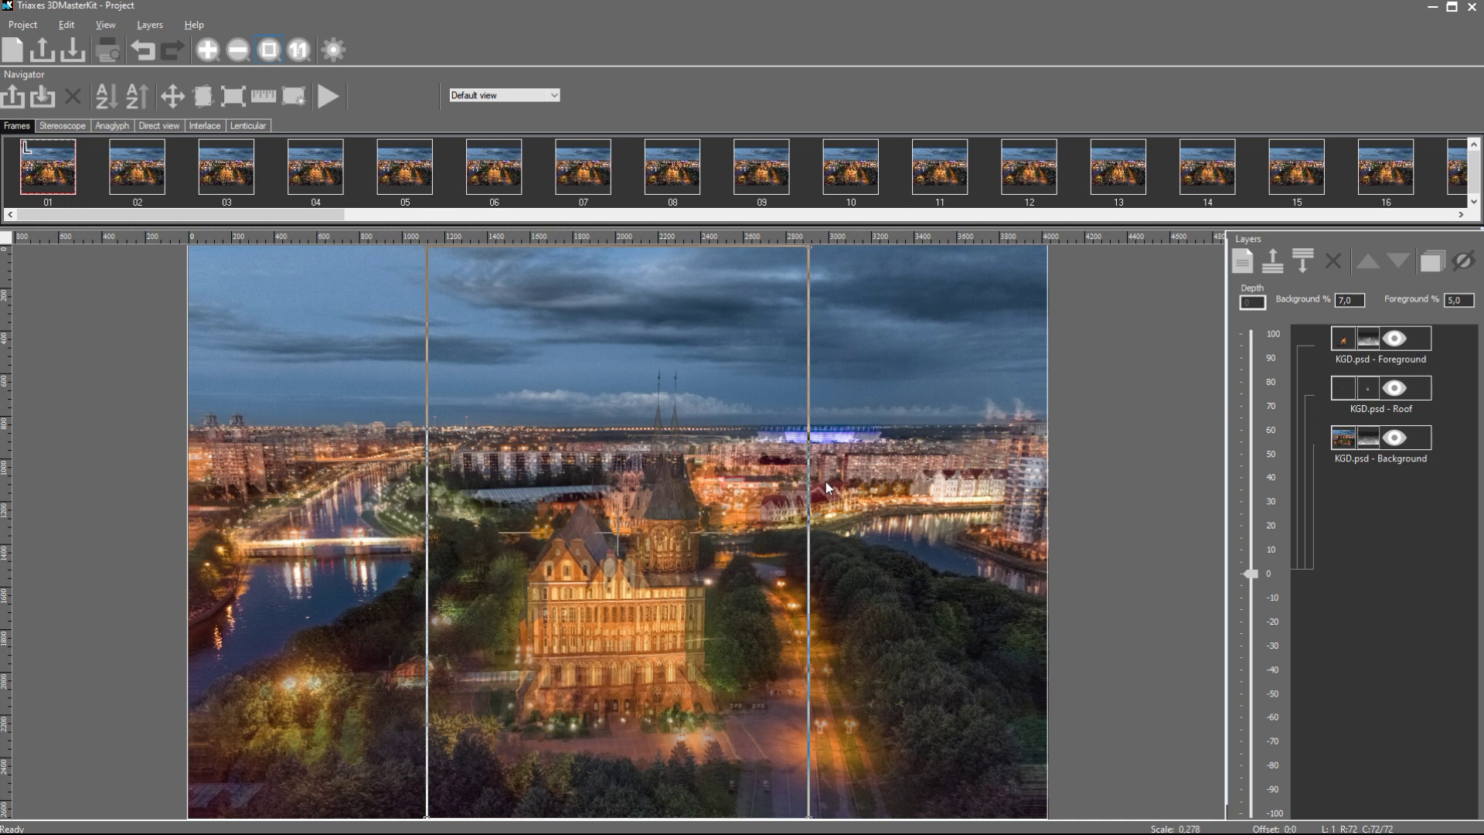
{"action": "left_click", "coordinate": [293, 99]}
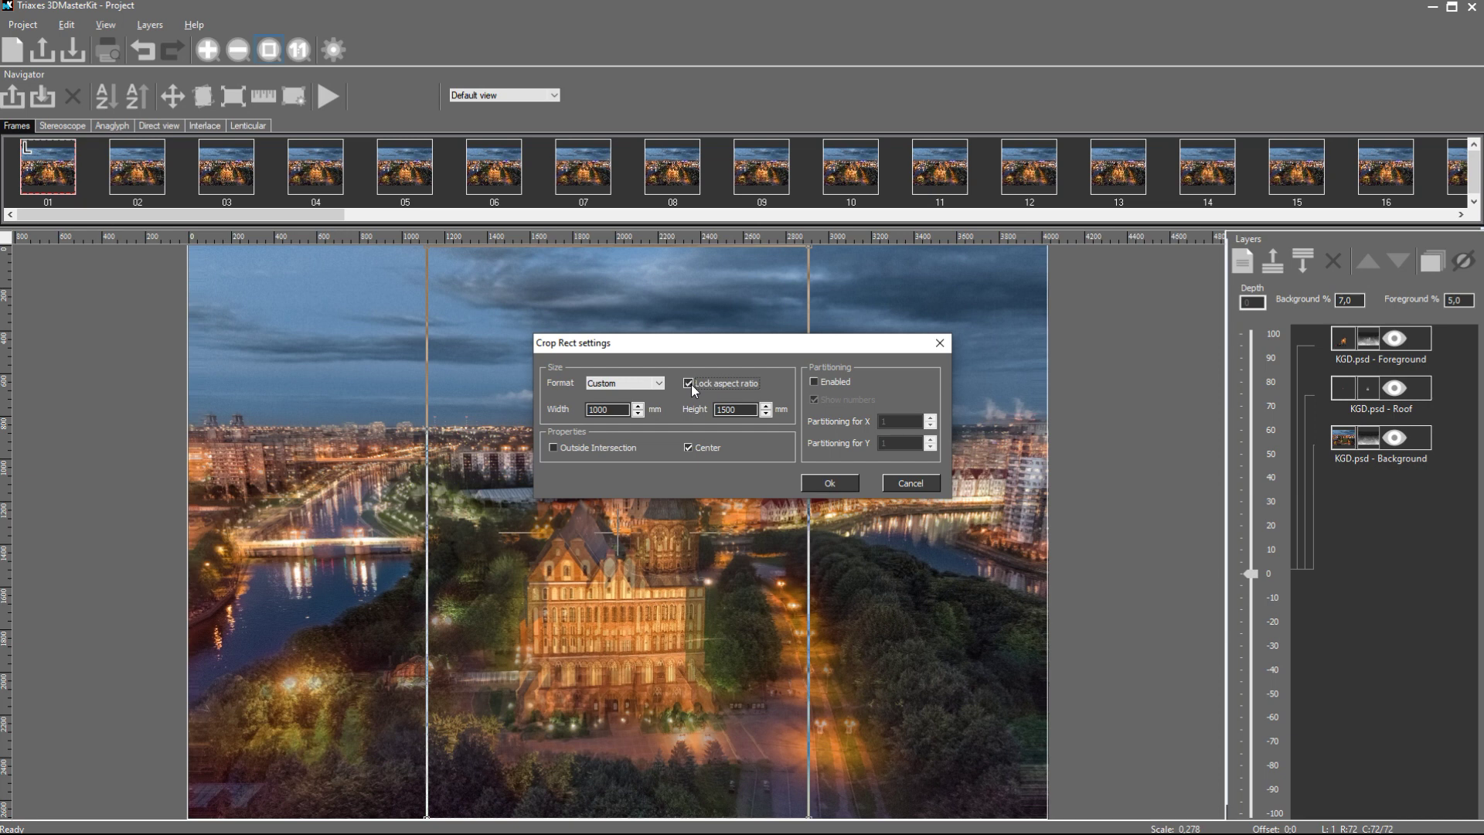
{"action": "left_click", "coordinate": [819, 486]}
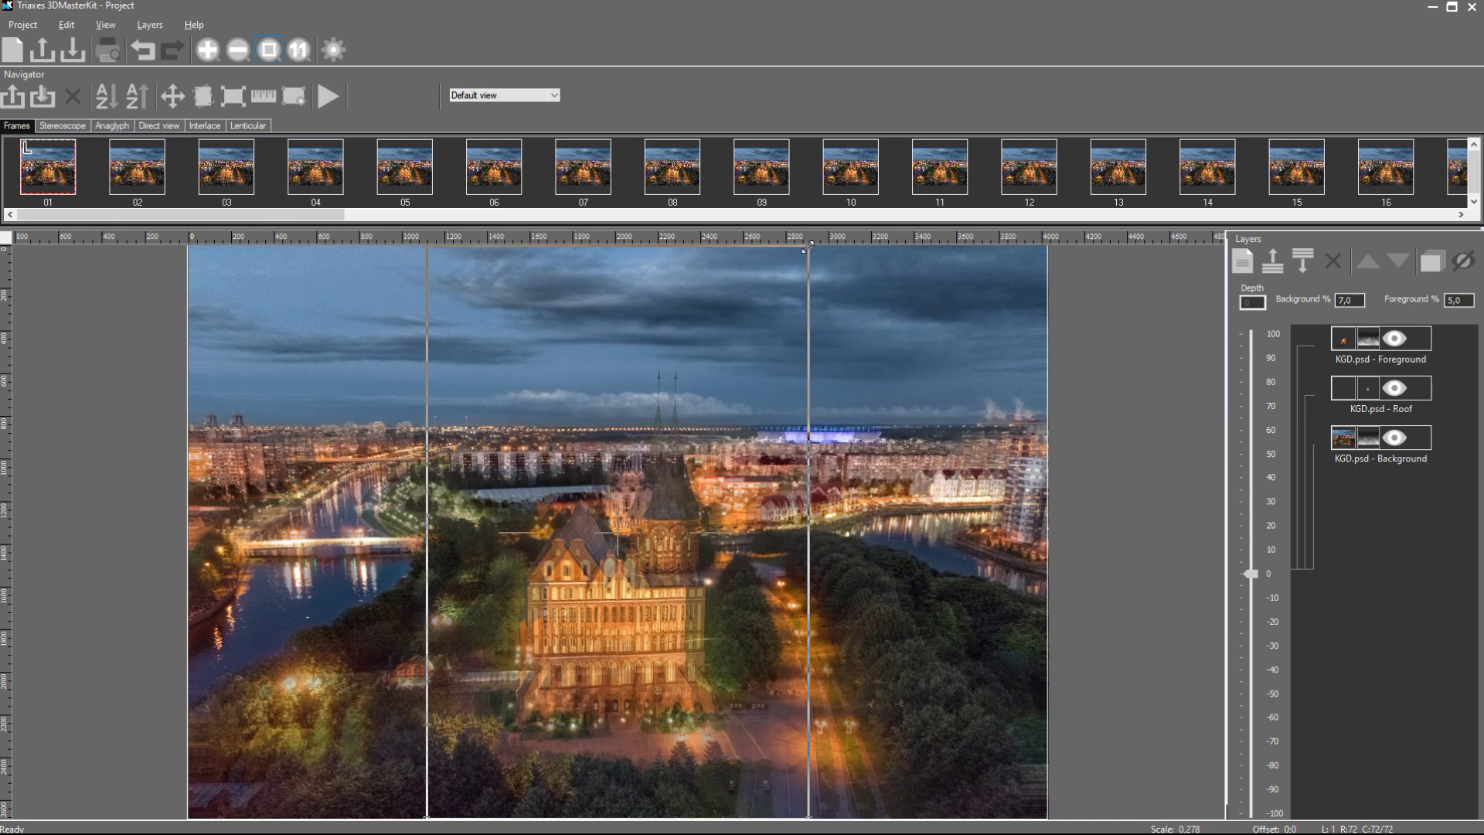
{"action": "left_click_drag", "start_coordinate": [807, 254], "coordinate": [640, 335]}
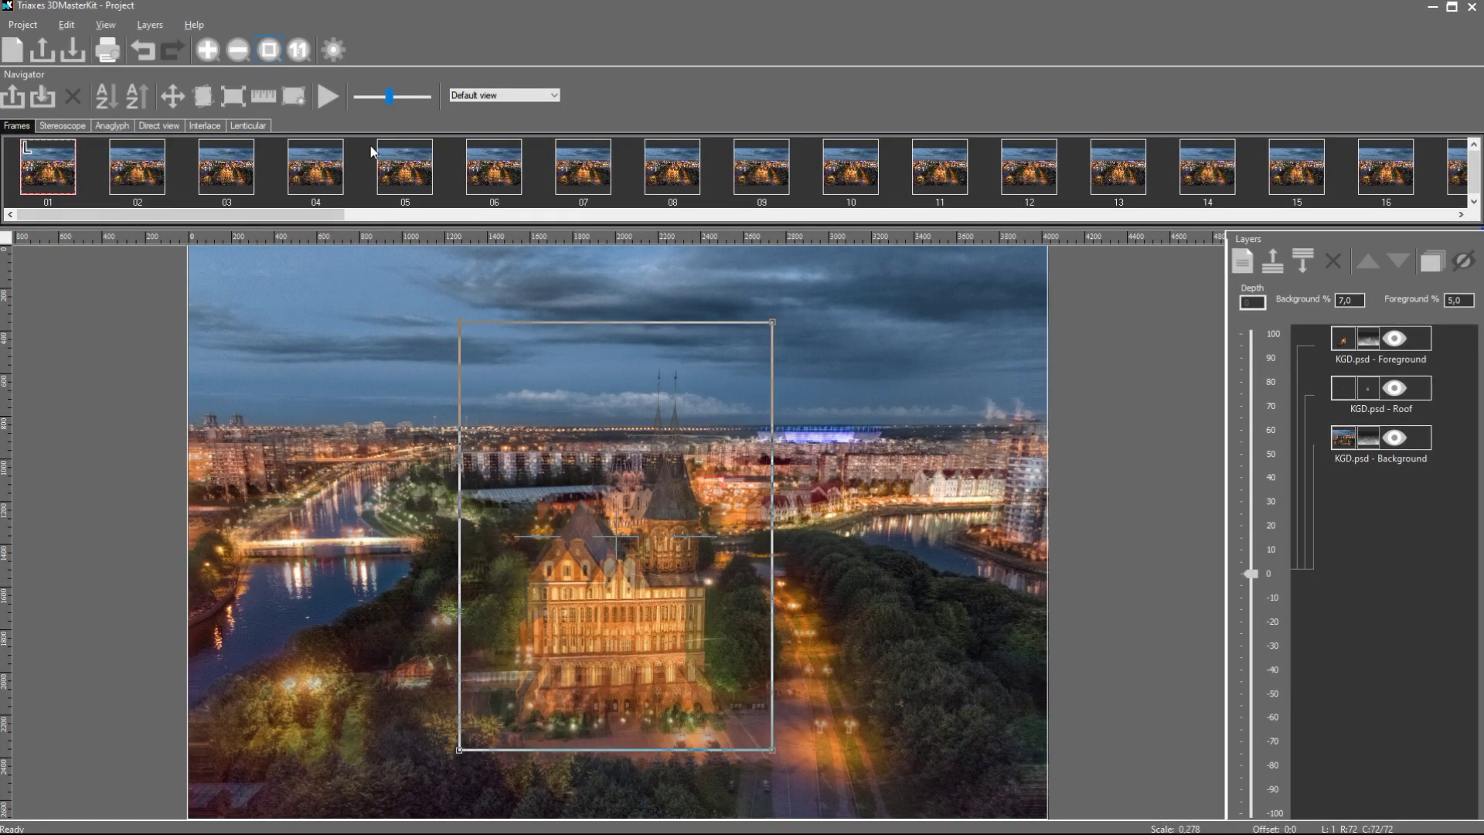
Measure the parallax at the spire tip, on the skyline lights, beside the cathedral's base and on the foreground below the crop rectangle.
{"action": "left_click", "coordinate": [261, 96]}
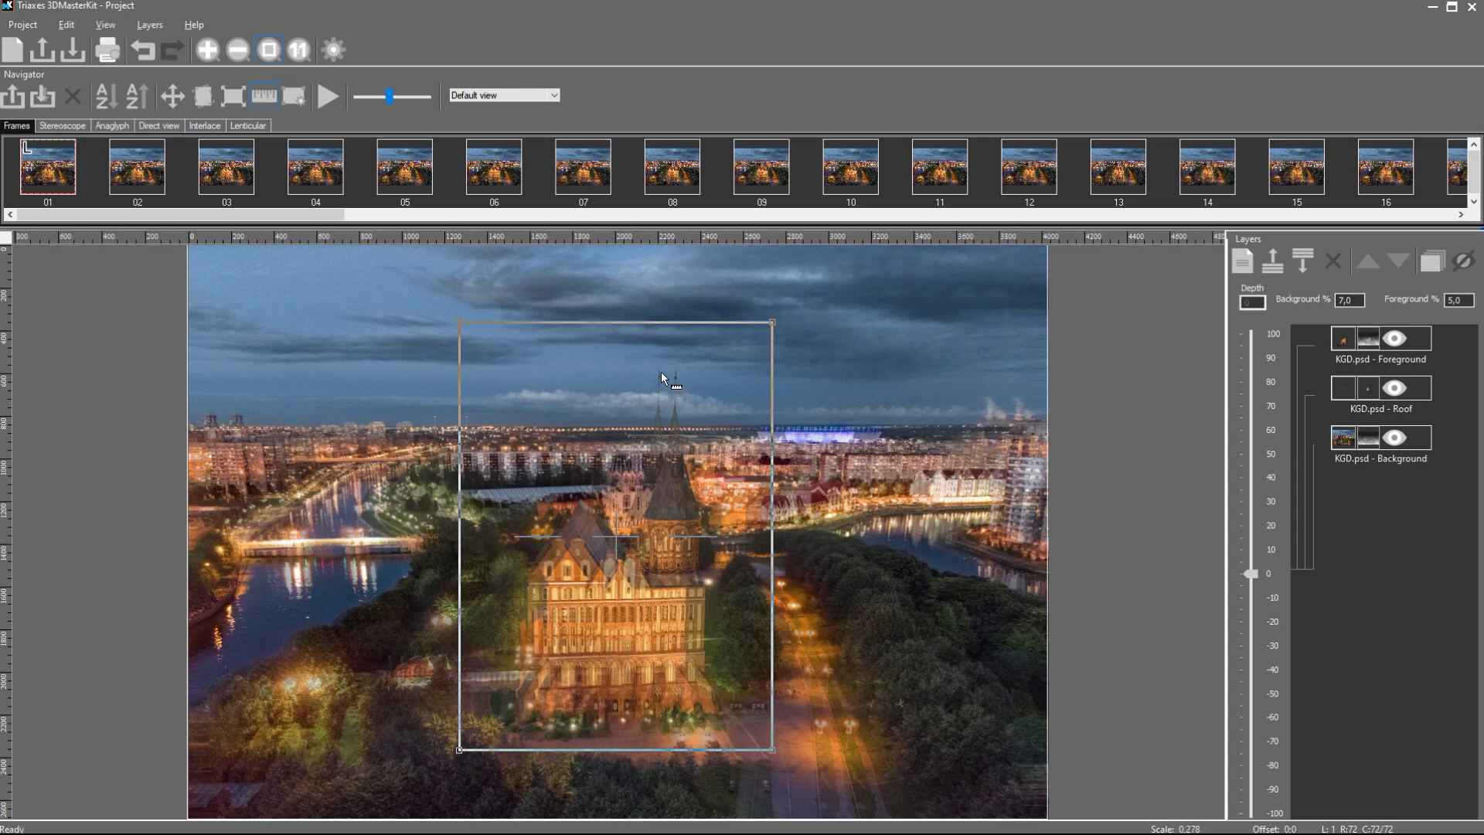
{"action": "scroll", "coordinate": [661, 371], "scroll_direction": "up", "scroll_amount": 3}
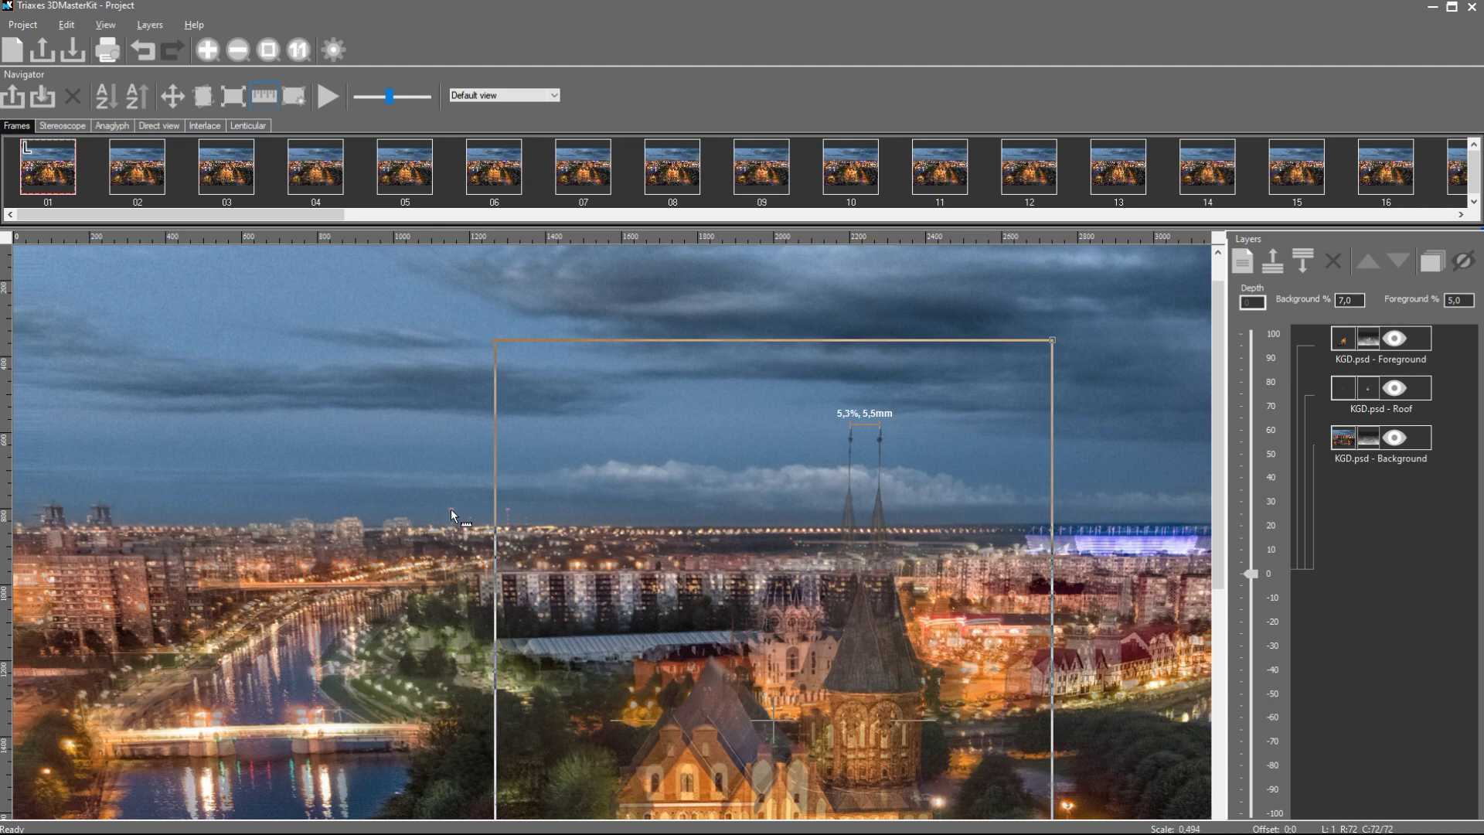
{"action": "left_click_drag", "start_coordinate": [487, 509], "coordinate": [509, 512]}
{"action": "left_click_drag", "start_coordinate": [509, 512], "coordinate": [508, 511]}
{"action": "left_click_drag", "start_coordinate": [1216, 439], "coordinate": [1226, 671]}
{"action": "left_click_drag", "start_coordinate": [1207, 740], "coordinate": [1202, 743]}
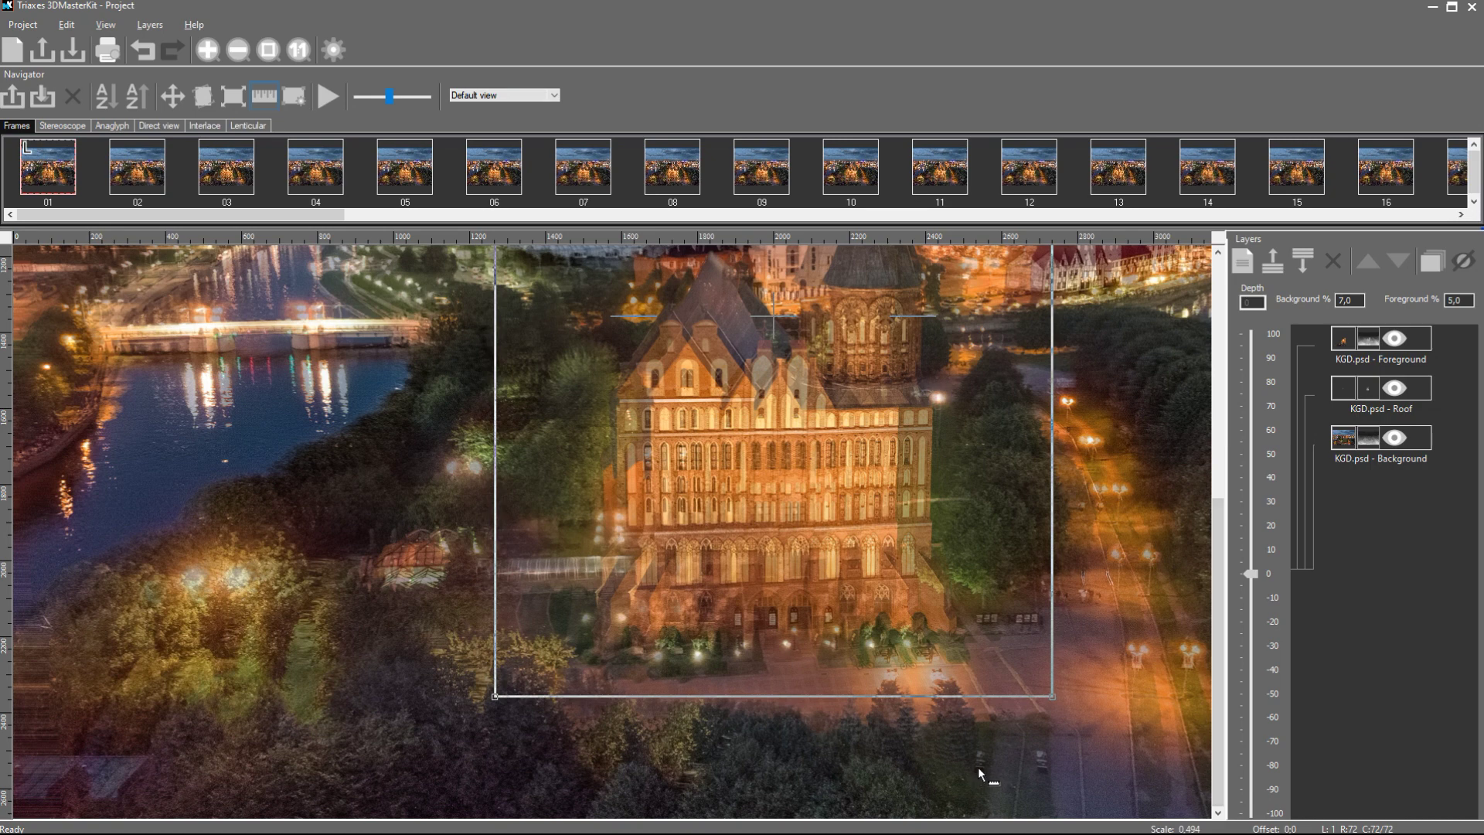
{"action": "left_click_drag", "start_coordinate": [983, 767], "coordinate": [1045, 773]}
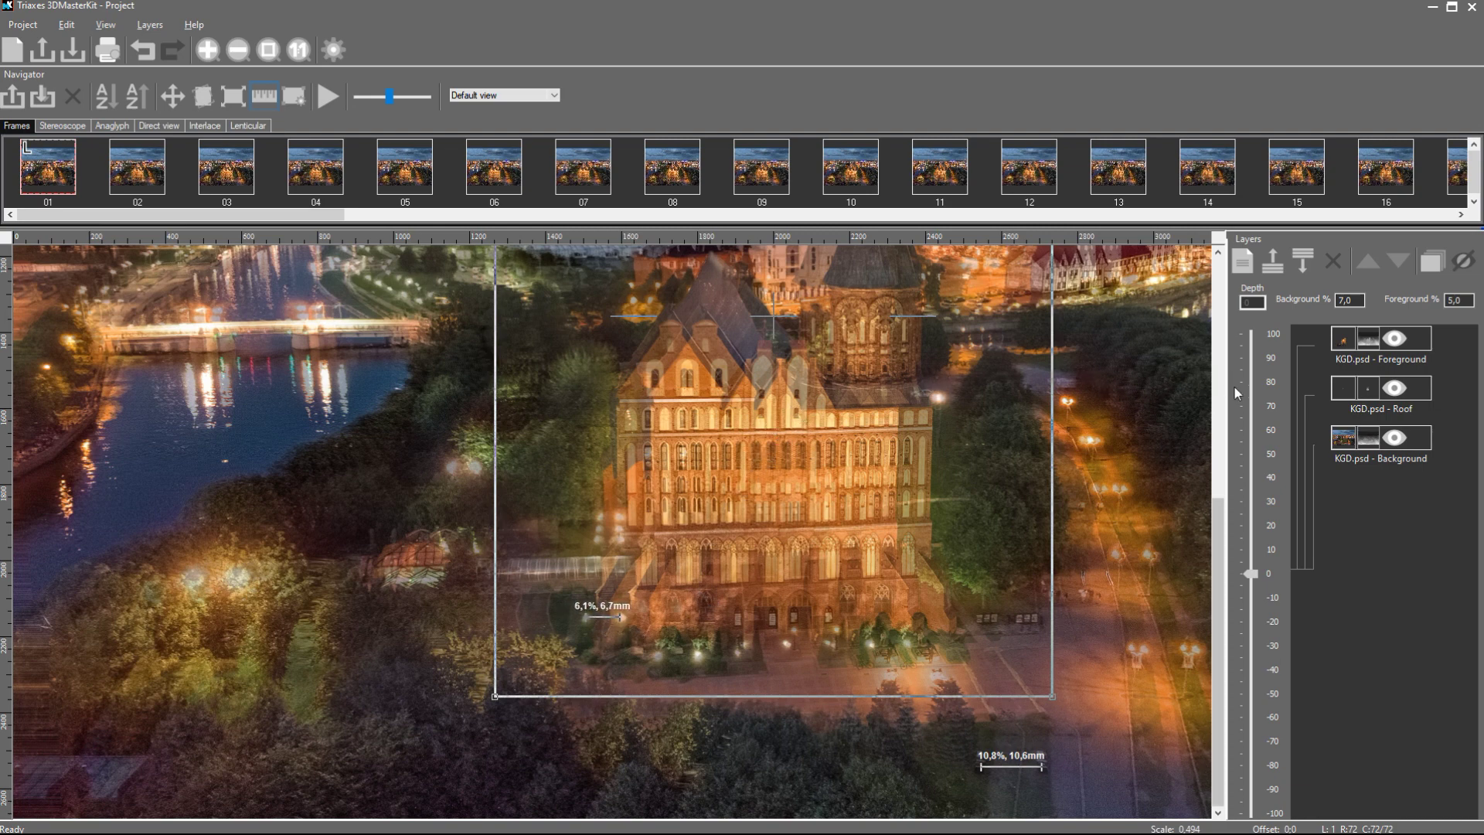
{"action": "left_click_drag", "start_coordinate": [1219, 550], "coordinate": [1053, 392]}
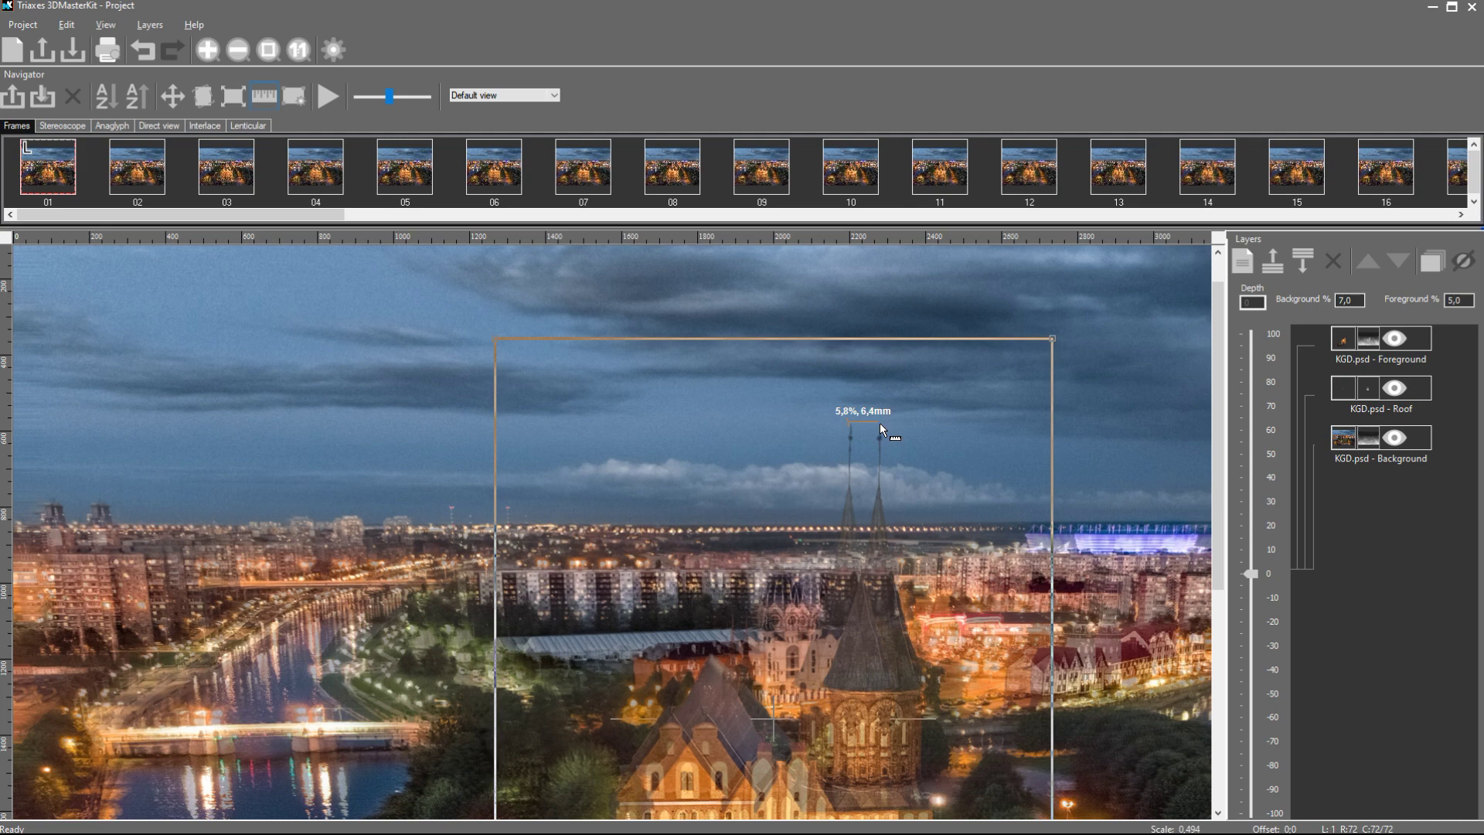
Play the frames as an animation and fit the whole image in view.
{"action": "left_click", "coordinate": [327, 94]}
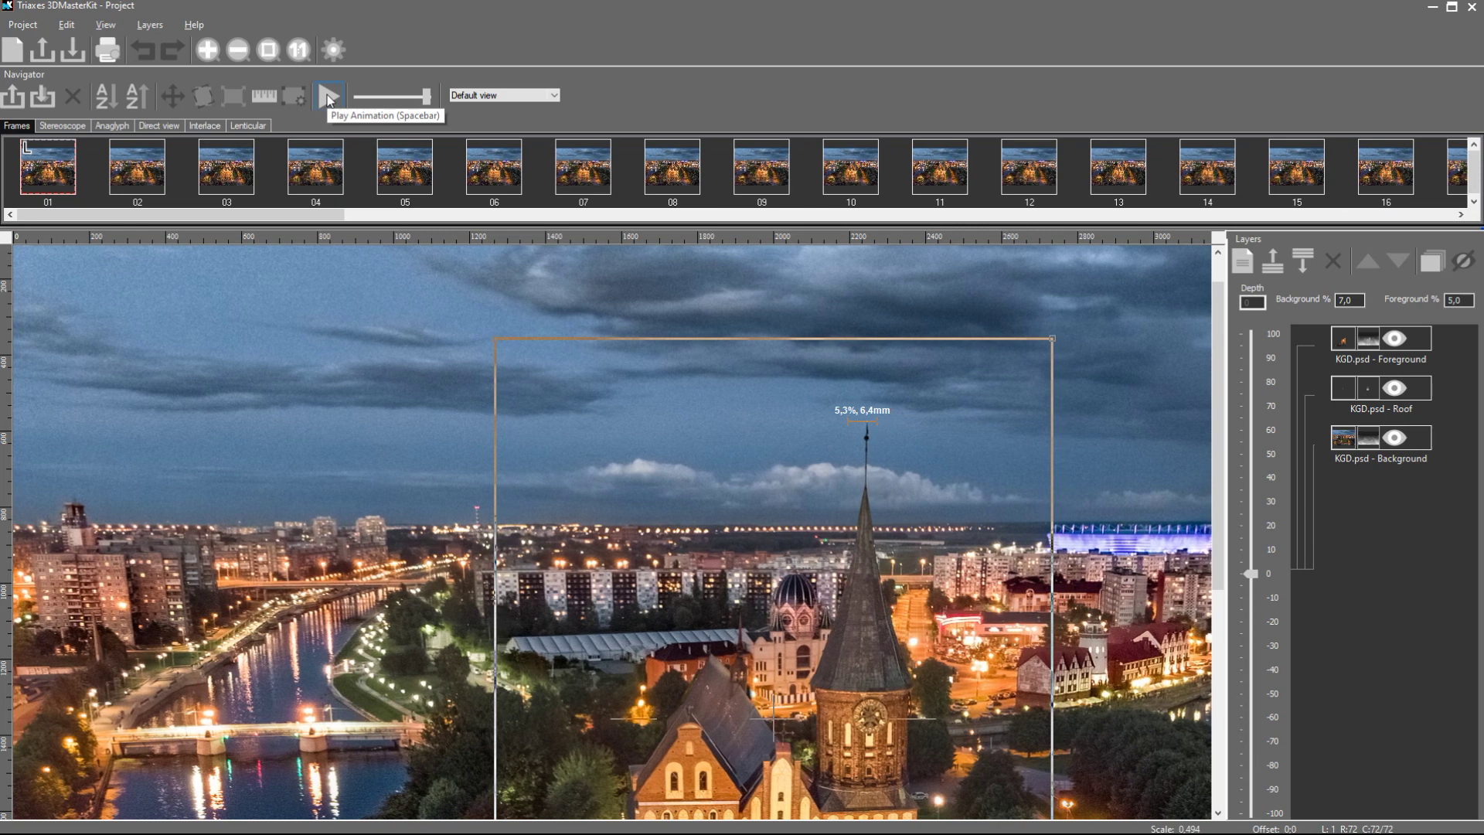
{"action": "left_click", "coordinate": [270, 51]}
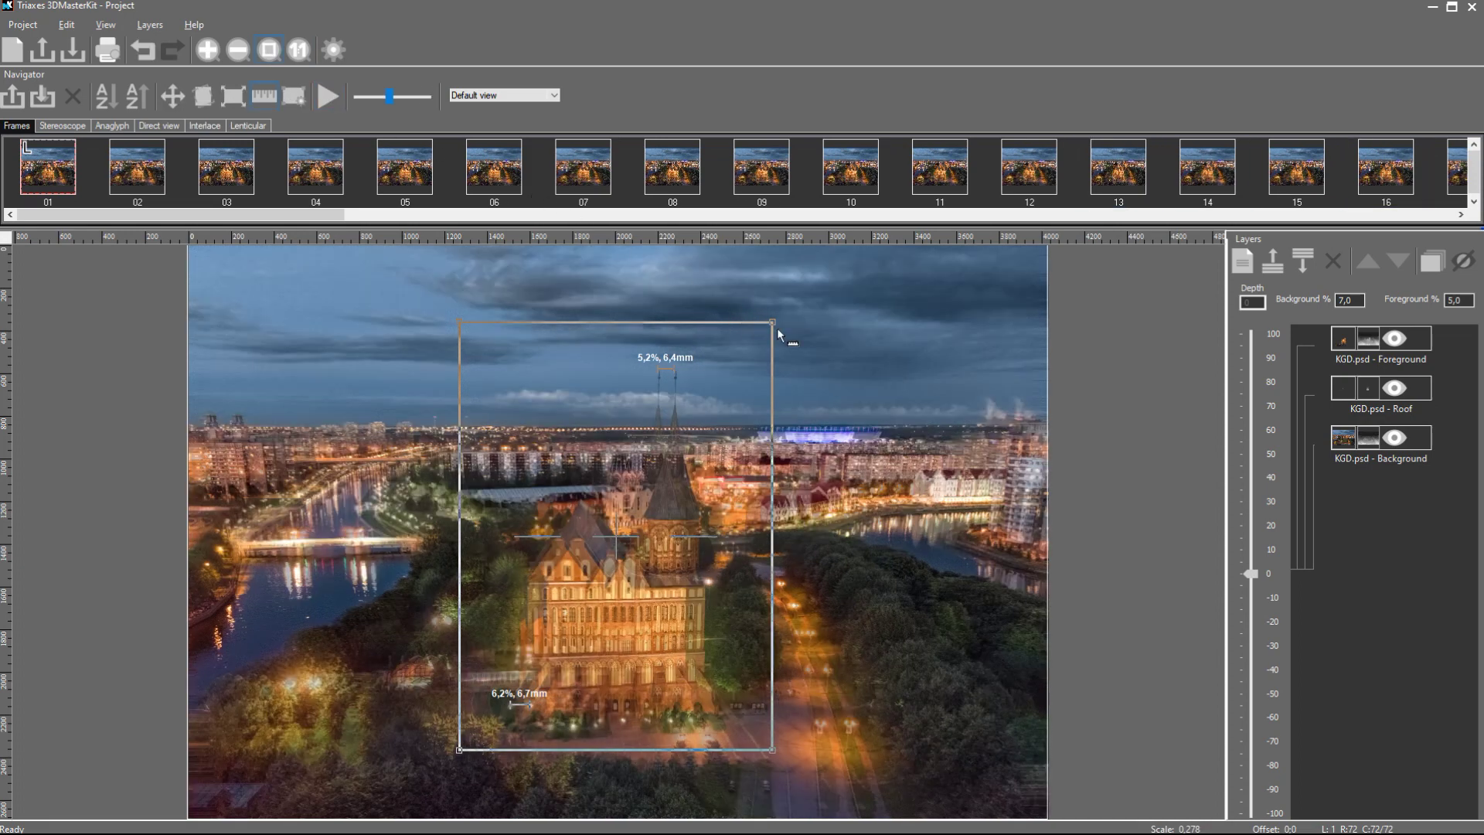
Adjust the crop rectangle's upper corner and set its size to 1000 mm wide and 1500 mm high.
{"action": "mouse_move", "coordinate": [771, 319]}
{"action": "left_mouse_down"}
{"action": "mouse_move", "coordinate": [799, 282]}
{"action": "mouse_move", "coordinate": [749, 337]}
{"action": "mouse_move", "coordinate": [795, 292]}
{"action": "mouse_move", "coordinate": [875, 297]}
{"action": "mouse_move", "coordinate": [797, 292]}
{"action": "mouse_move", "coordinate": [766, 320]}
{"action": "left_mouse_up"}
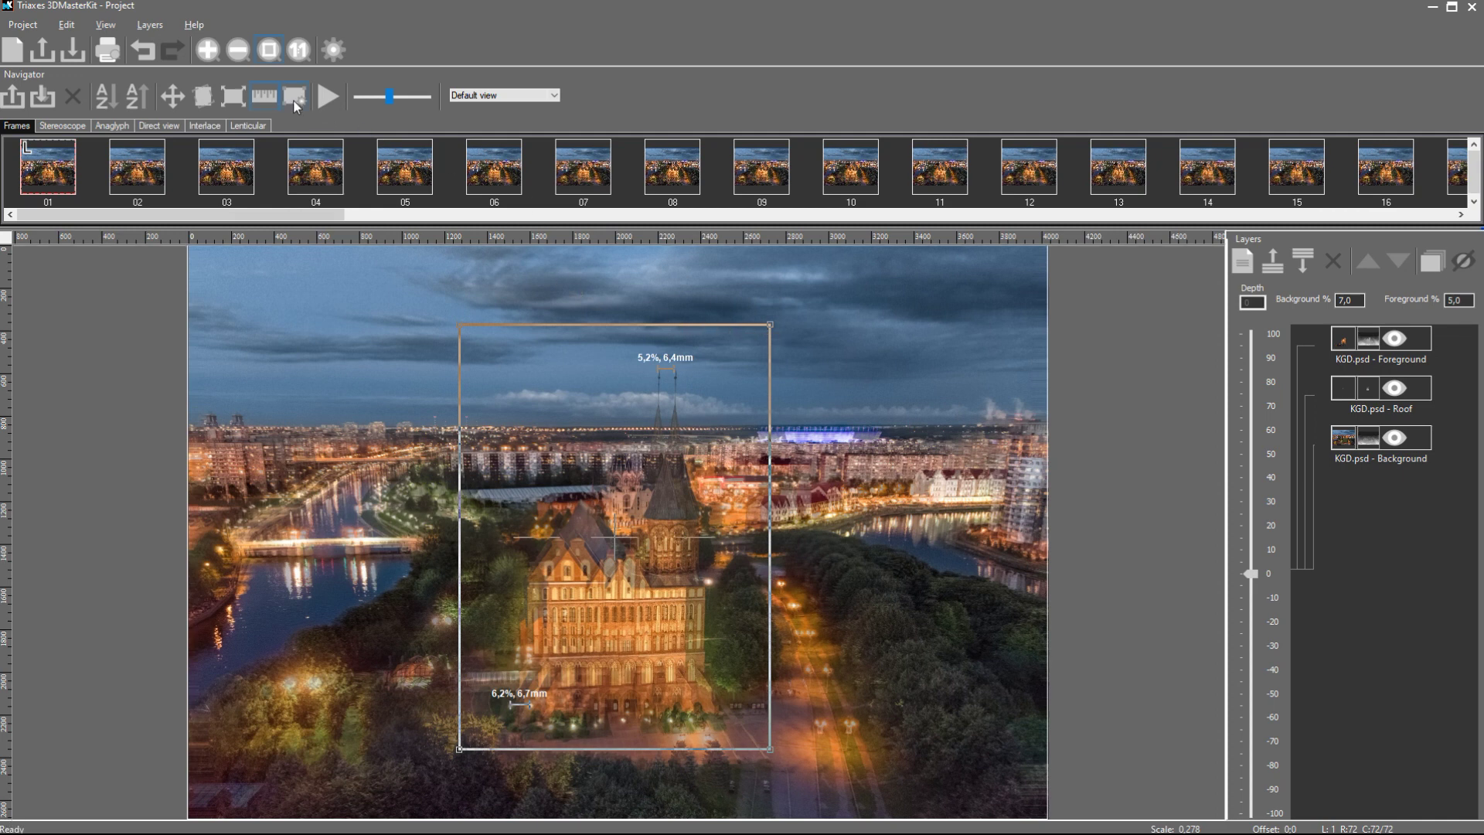
{"action": "left_click", "coordinate": [295, 97]}
{"action": "double_click", "coordinate": [611, 410]}
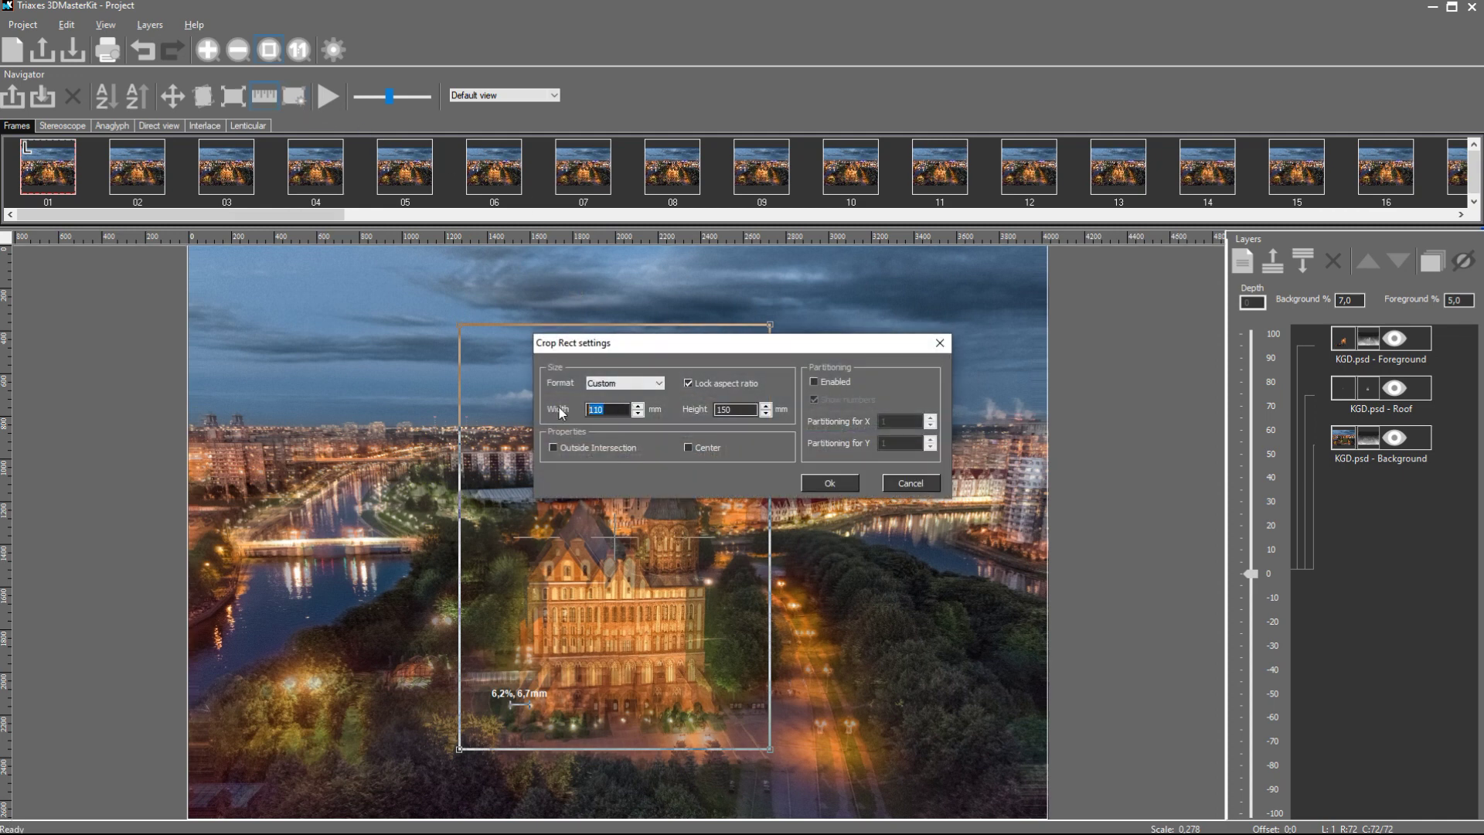
{"action": "type", "text": "1000"}
{"action": "left_click", "coordinate": [741, 411]}
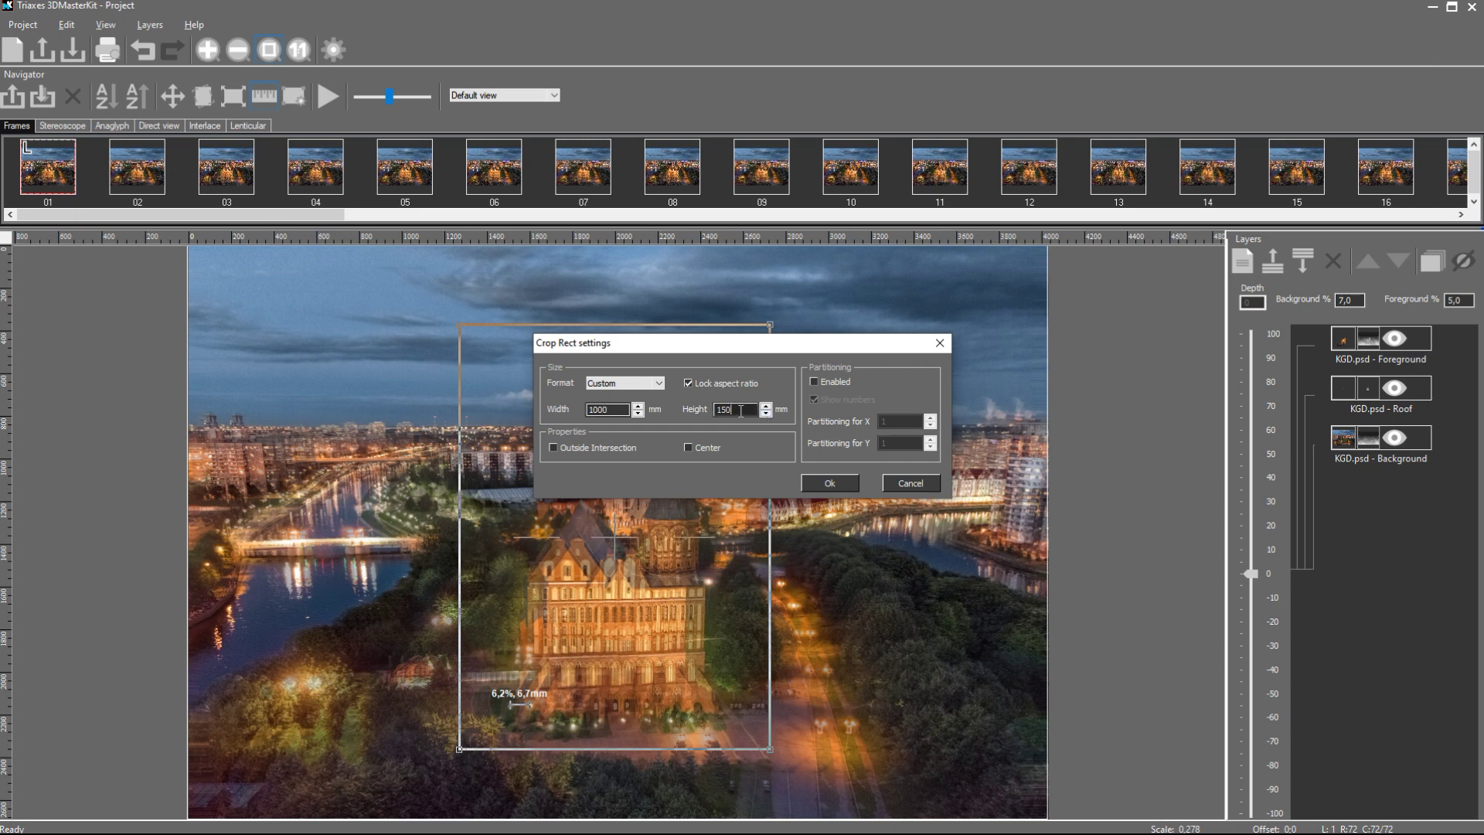
{"action": "left_click", "coordinate": [821, 484]}
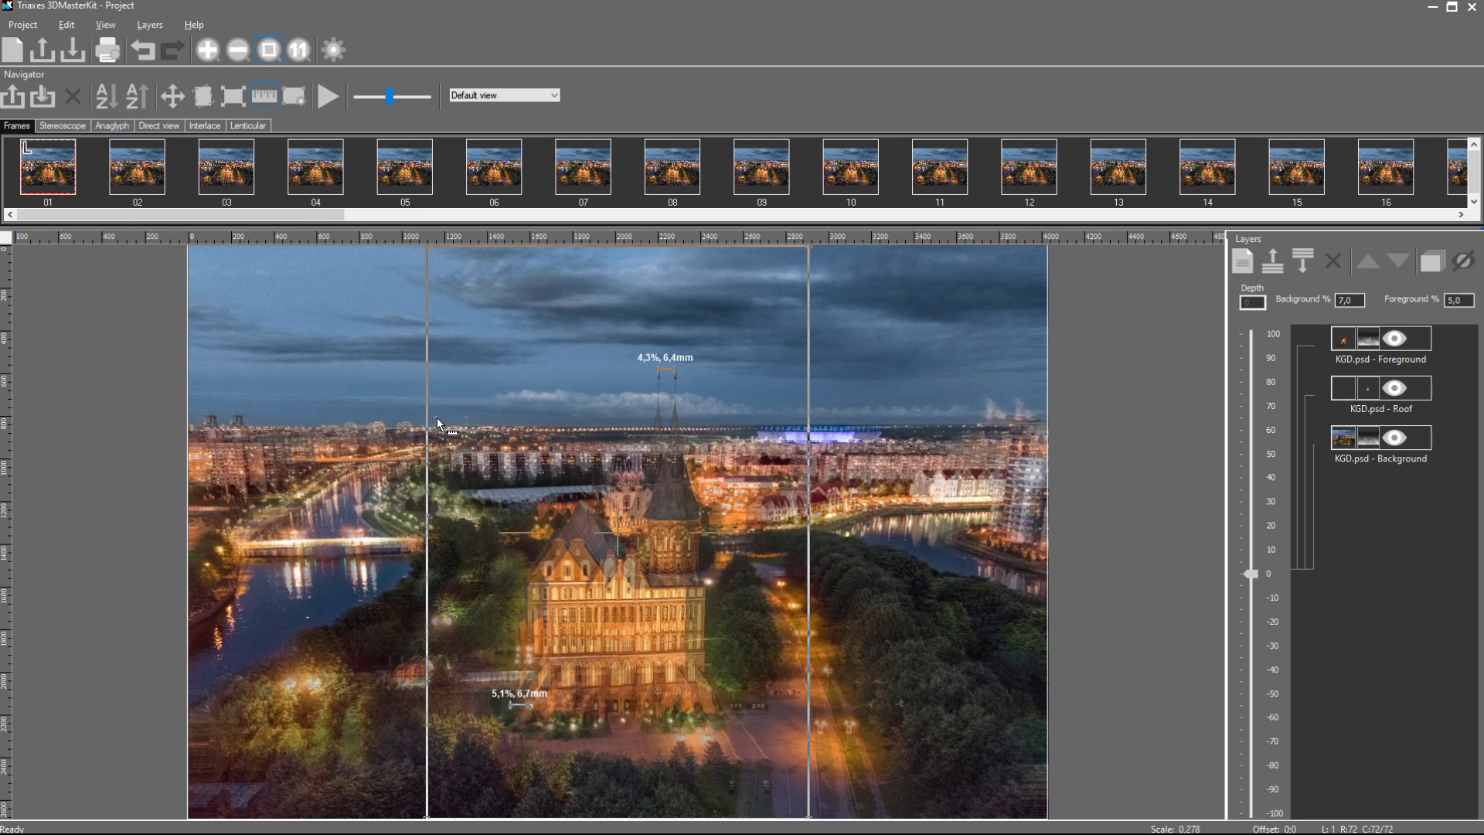
Measure the parallax on the distant skyline and on the nearest foreground within the crop rectangle, and play the frames as an animation.
{"action": "left_click_drag", "start_coordinate": [435, 417], "coordinate": [467, 420]}
{"action": "left_click_drag", "start_coordinate": [731, 790], "coordinate": [771, 794]}
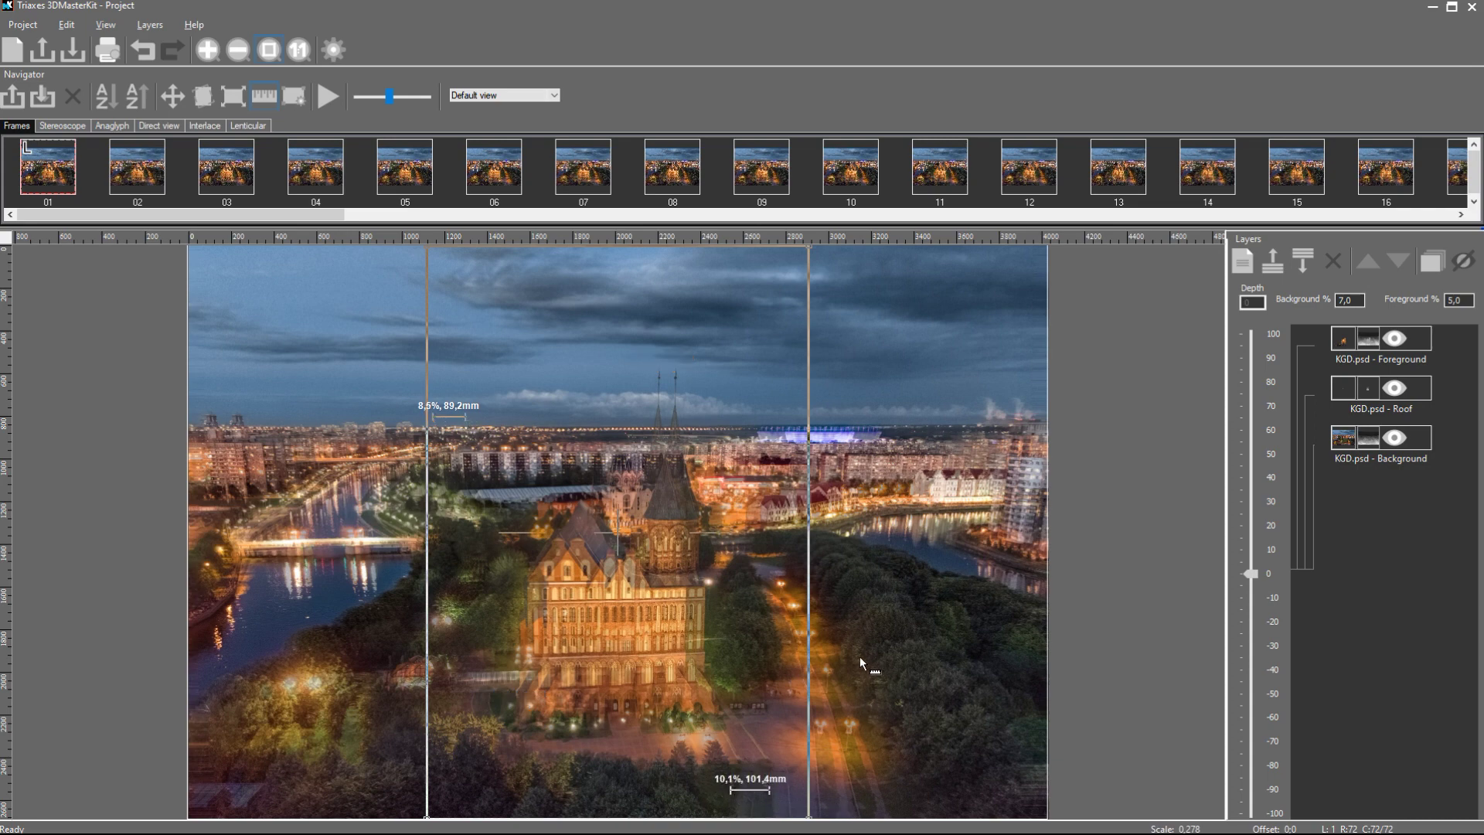
{"action": "key", "text": "space"}
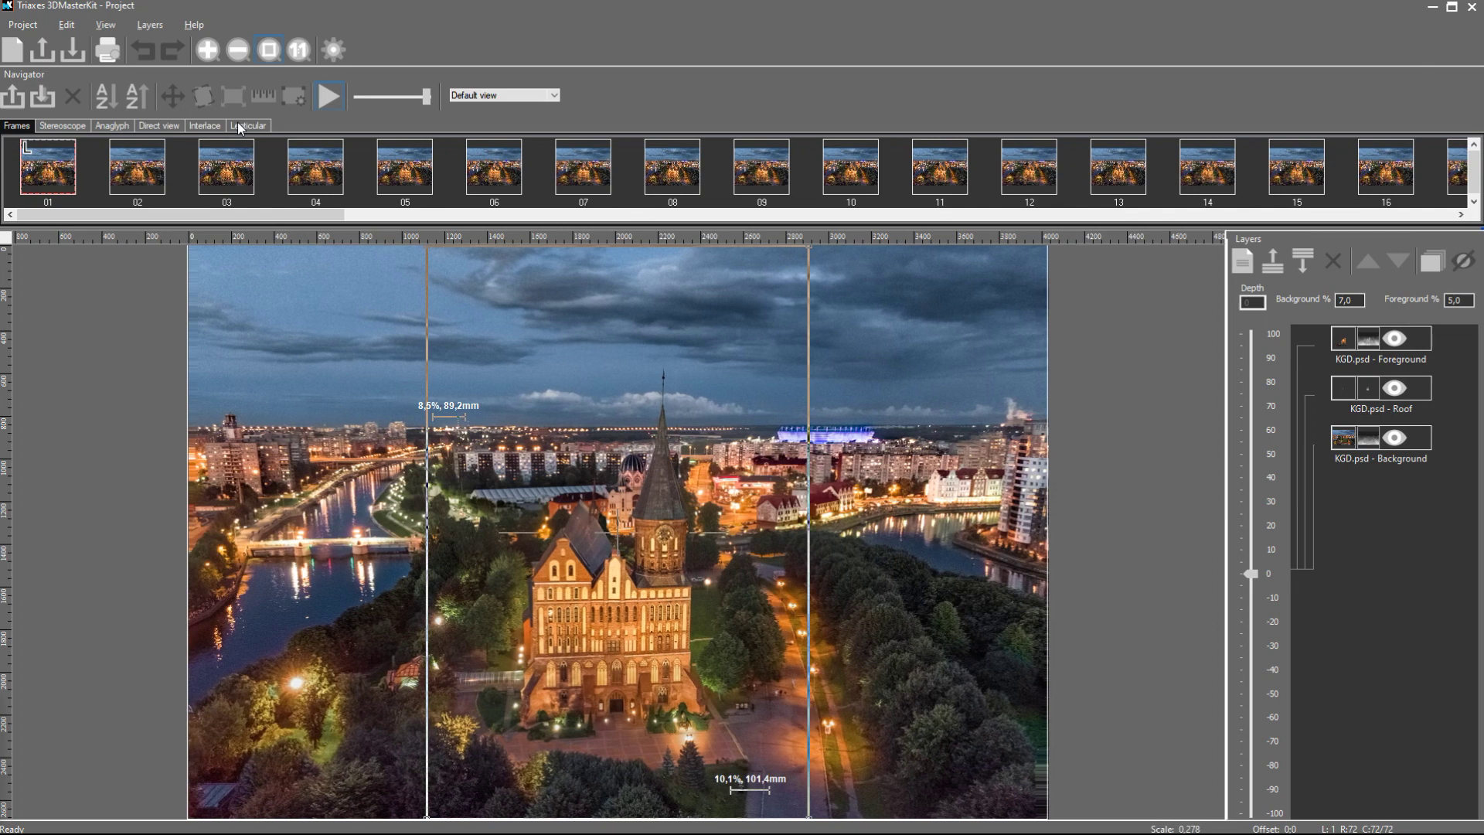
Configure the lenticular output with a resolution of 720 ppi and a pitch of 20 lpi.
{"action": "left_click", "coordinate": [238, 123]}
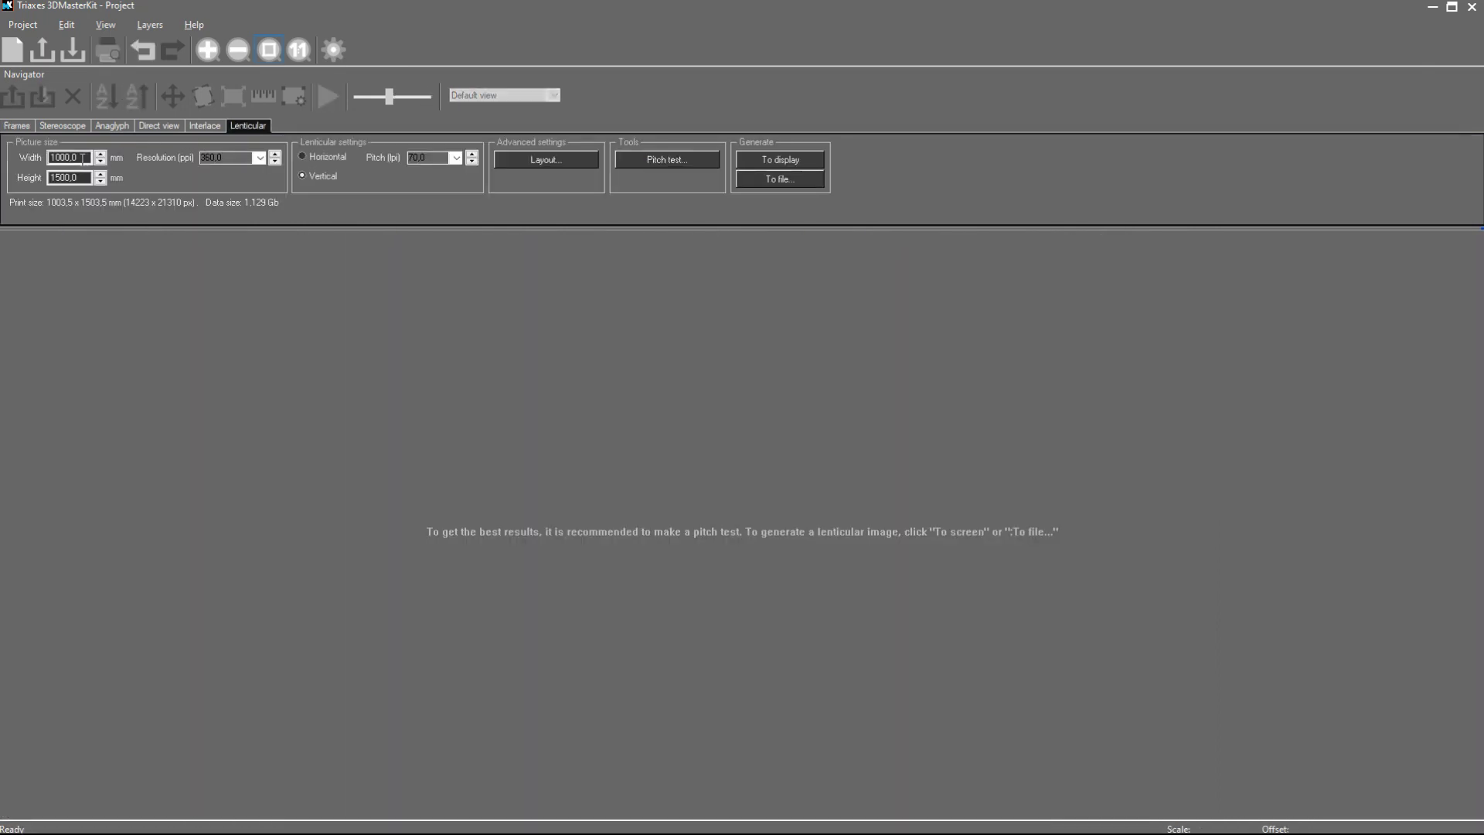
{"action": "key", "text": "Tab"}
{"action": "key", "text": "Tab"}
{"action": "left_click", "coordinate": [259, 159]}
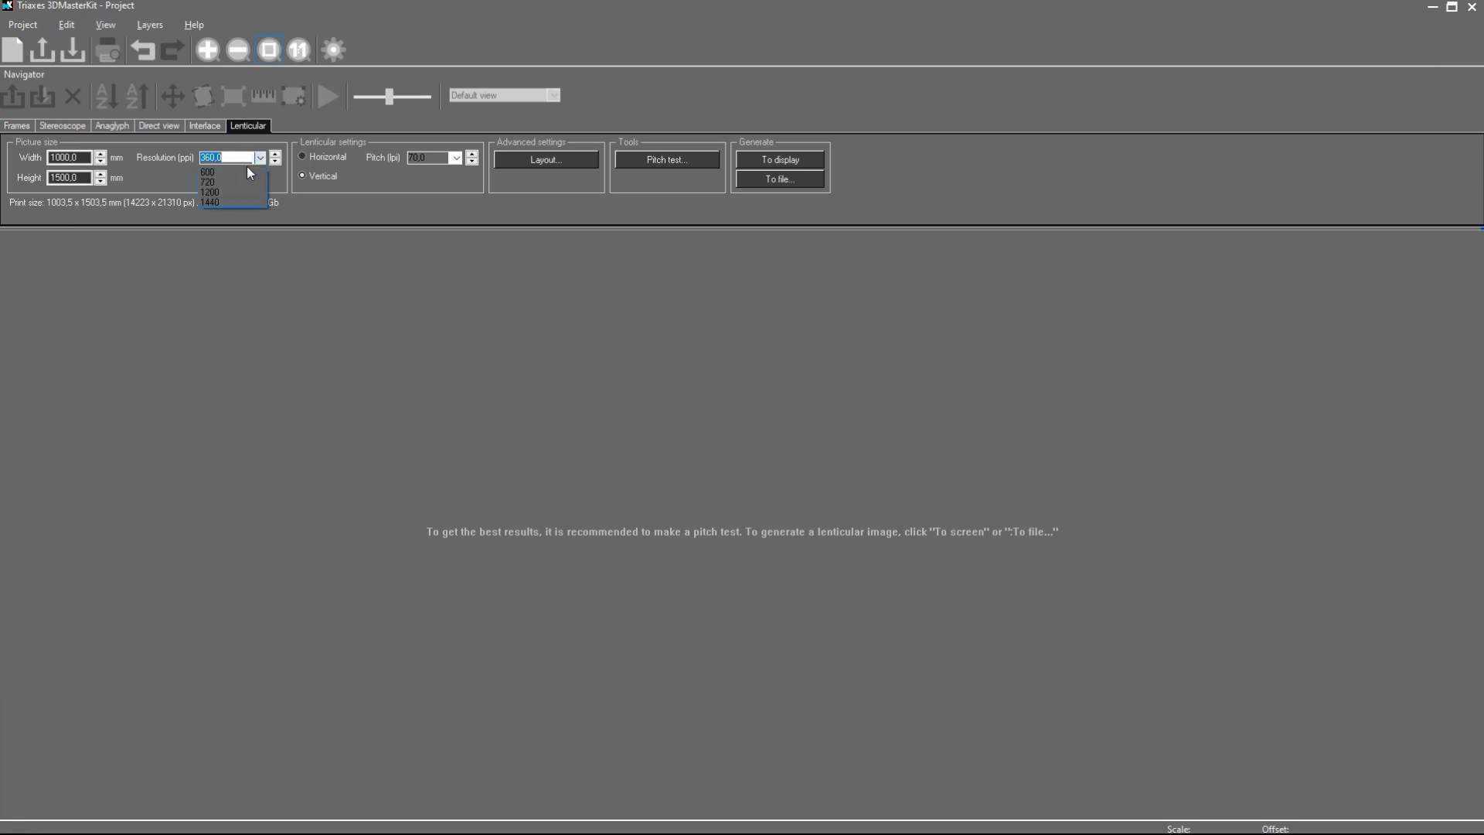
{"action": "left_click", "coordinate": [235, 181]}
{"action": "left_click", "coordinate": [454, 158]}
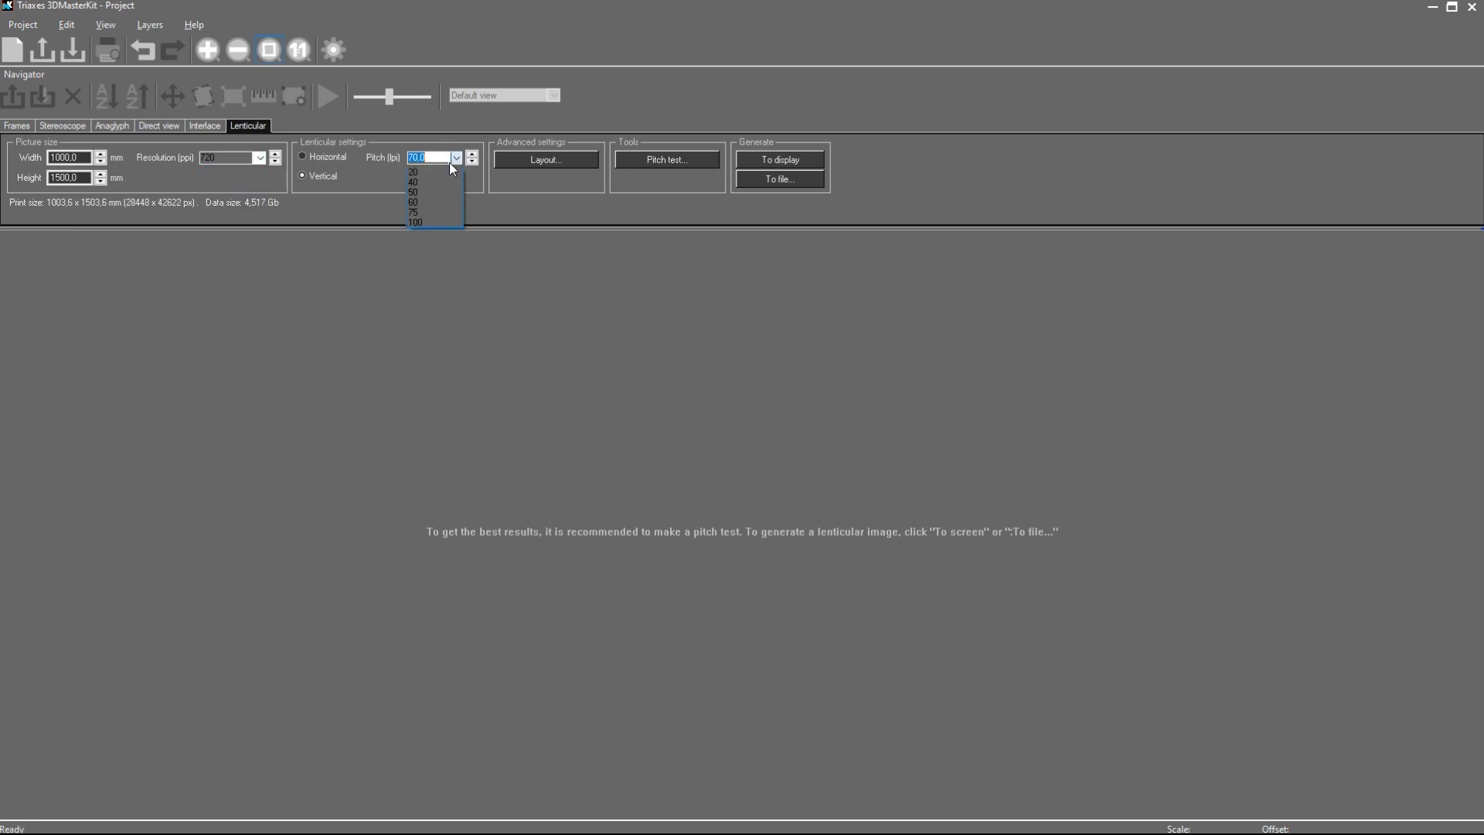
{"action": "left_click", "coordinate": [436, 176]}
Save the lenticular picture layout with the tune frame kept enabled in the registration marks.
{"action": "left_click", "coordinate": [523, 163]}
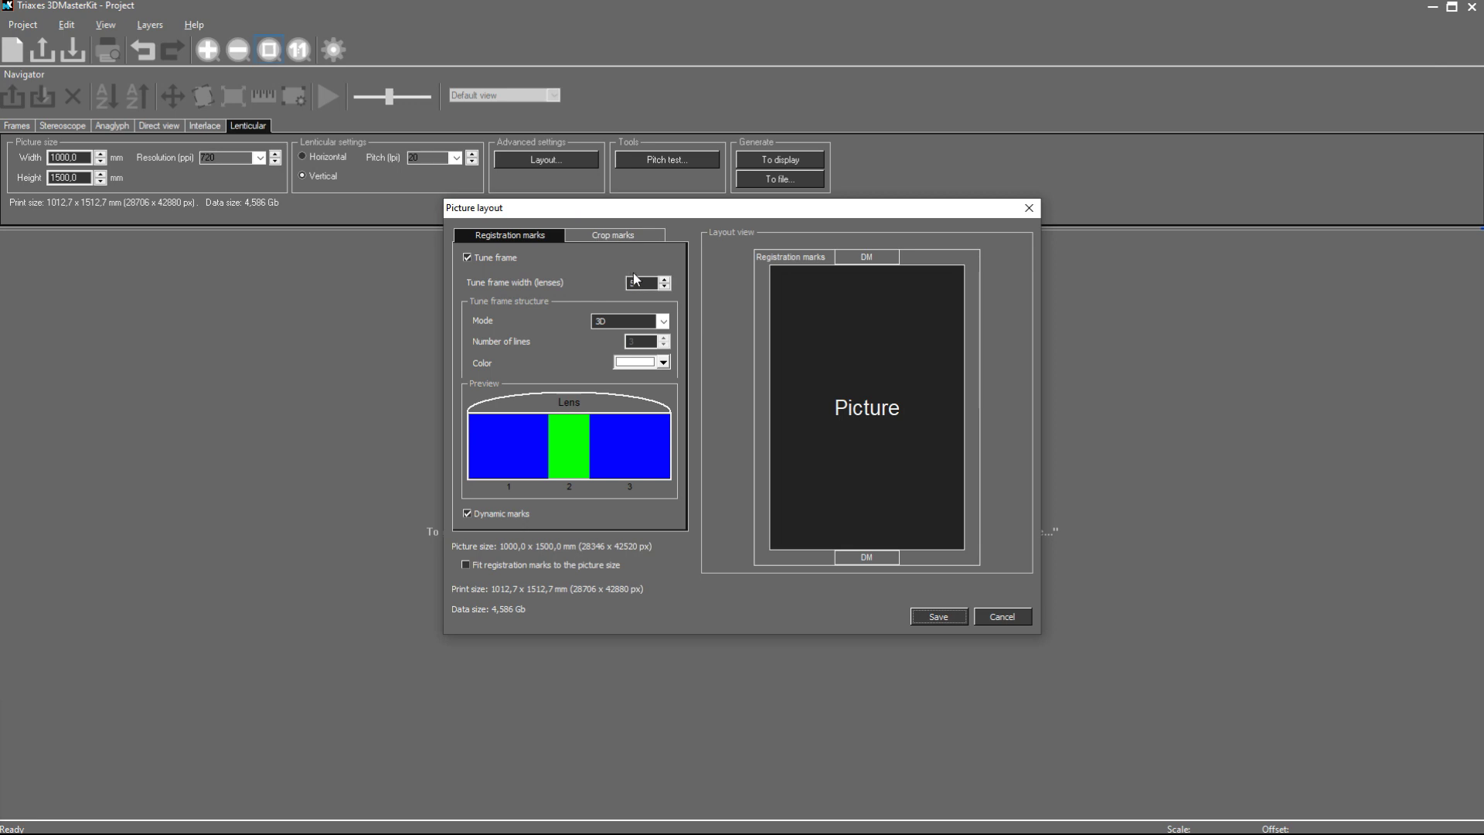
{"action": "left_click", "coordinate": [492, 257]}
{"action": "left_click", "coordinate": [491, 257]}
{"action": "left_click", "coordinate": [949, 618]}
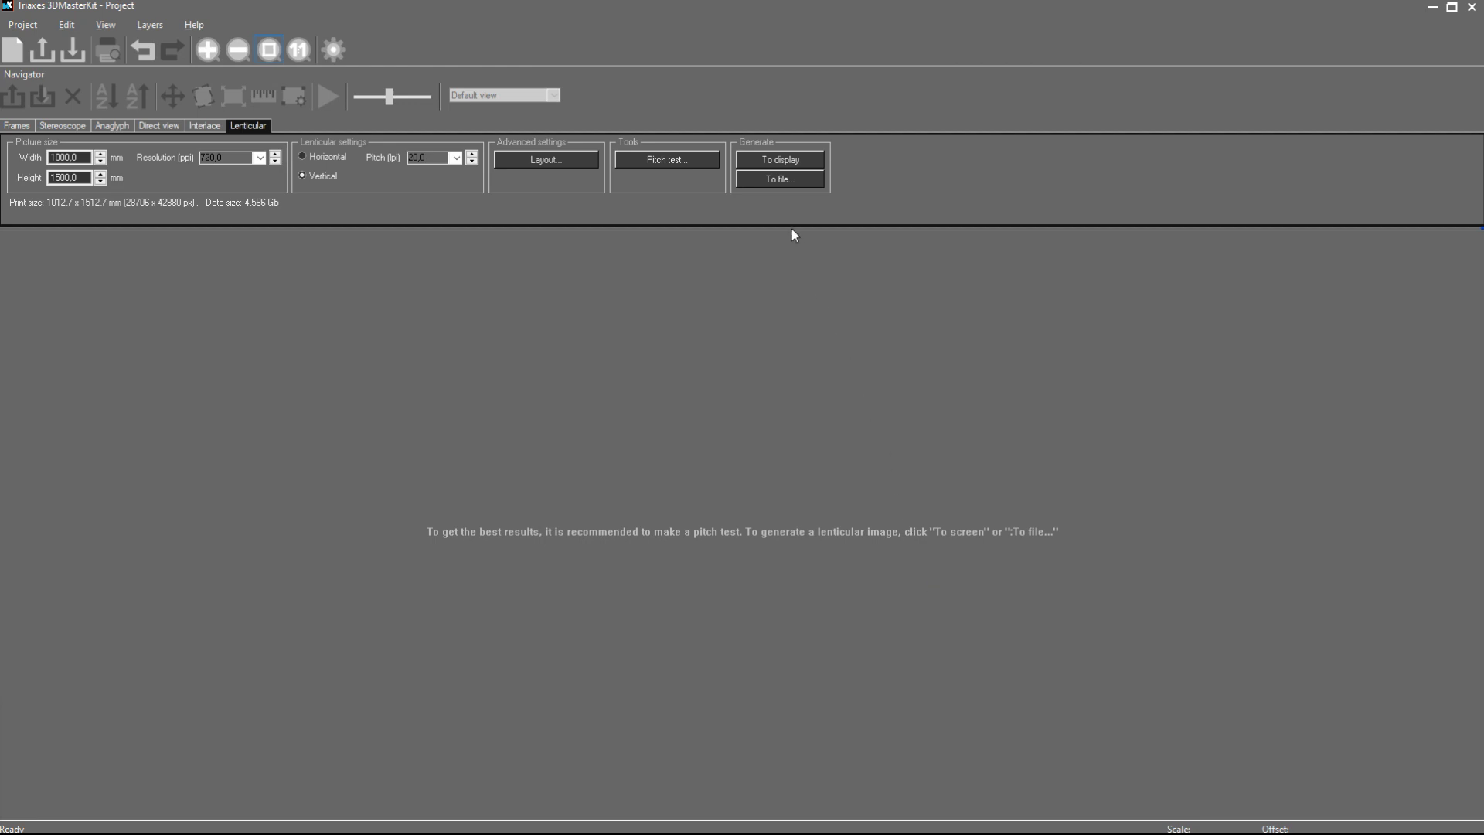
Generate the lenticular image to a PSB file in C:\temp under the suggested name and open the target directory.
{"action": "left_click", "coordinate": [776, 185]}
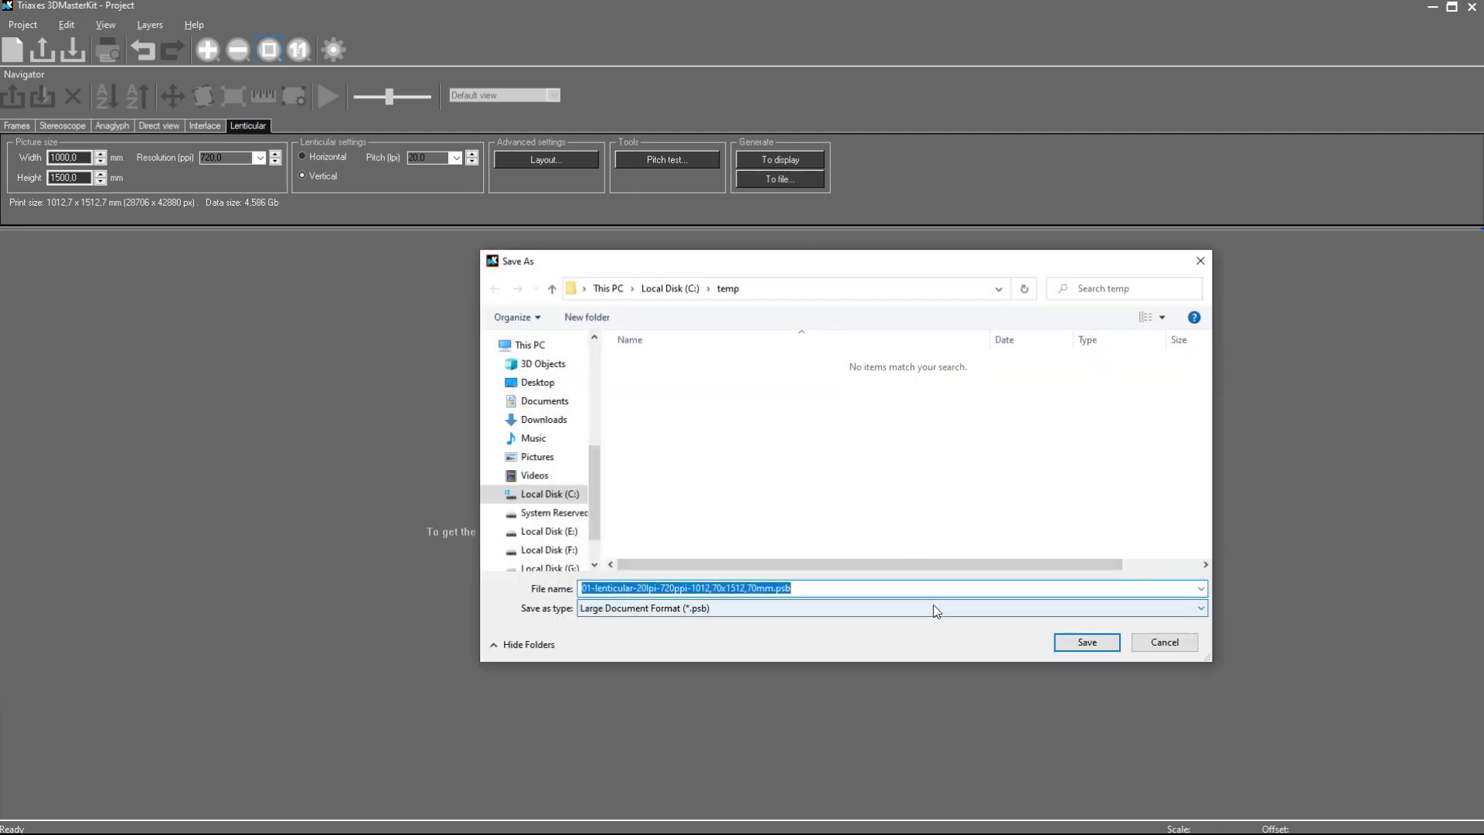
{"action": "left_click", "coordinate": [1086, 643]}
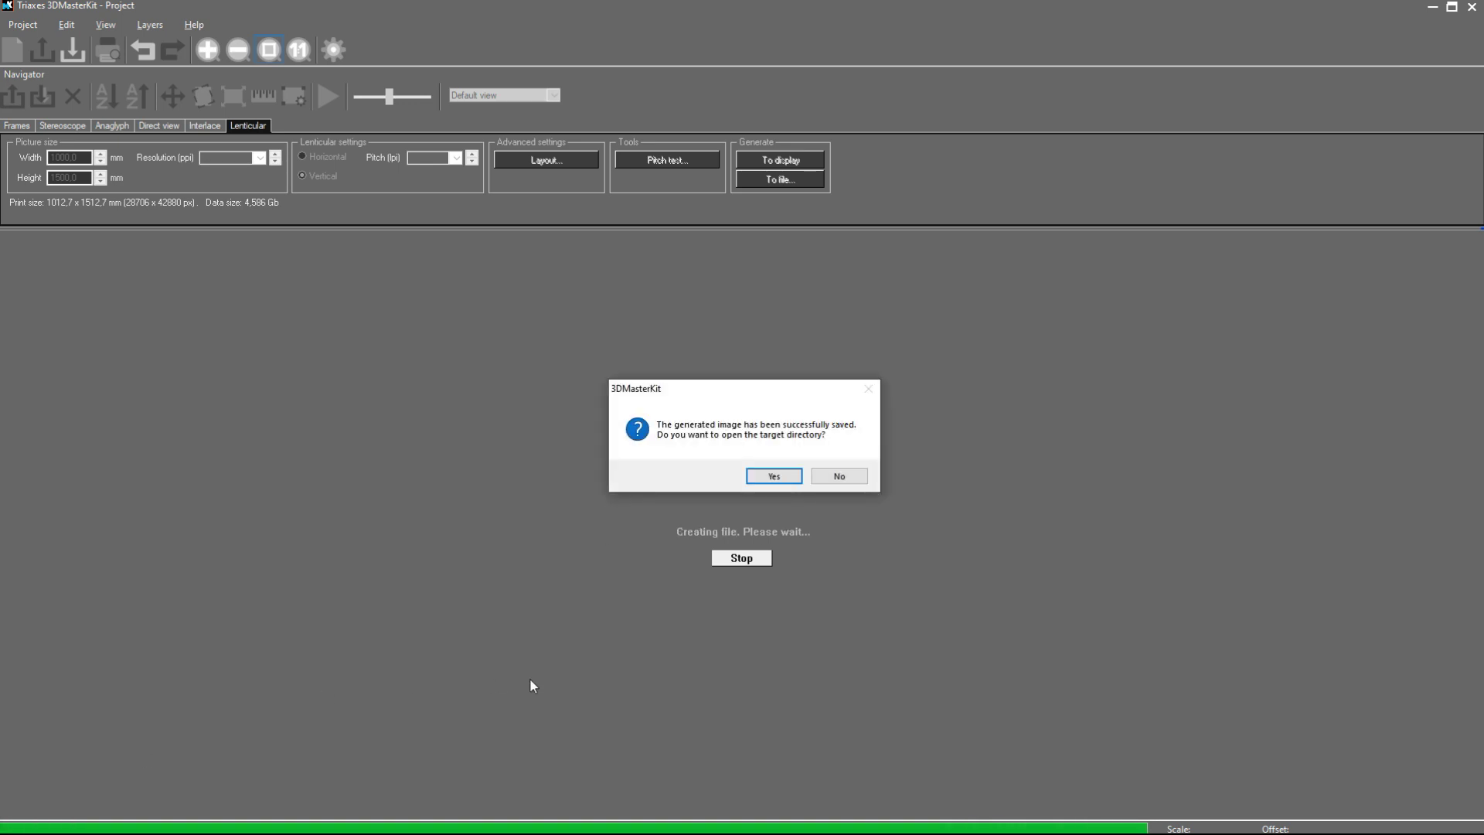
{"action": "left_click", "coordinate": [773, 475]}
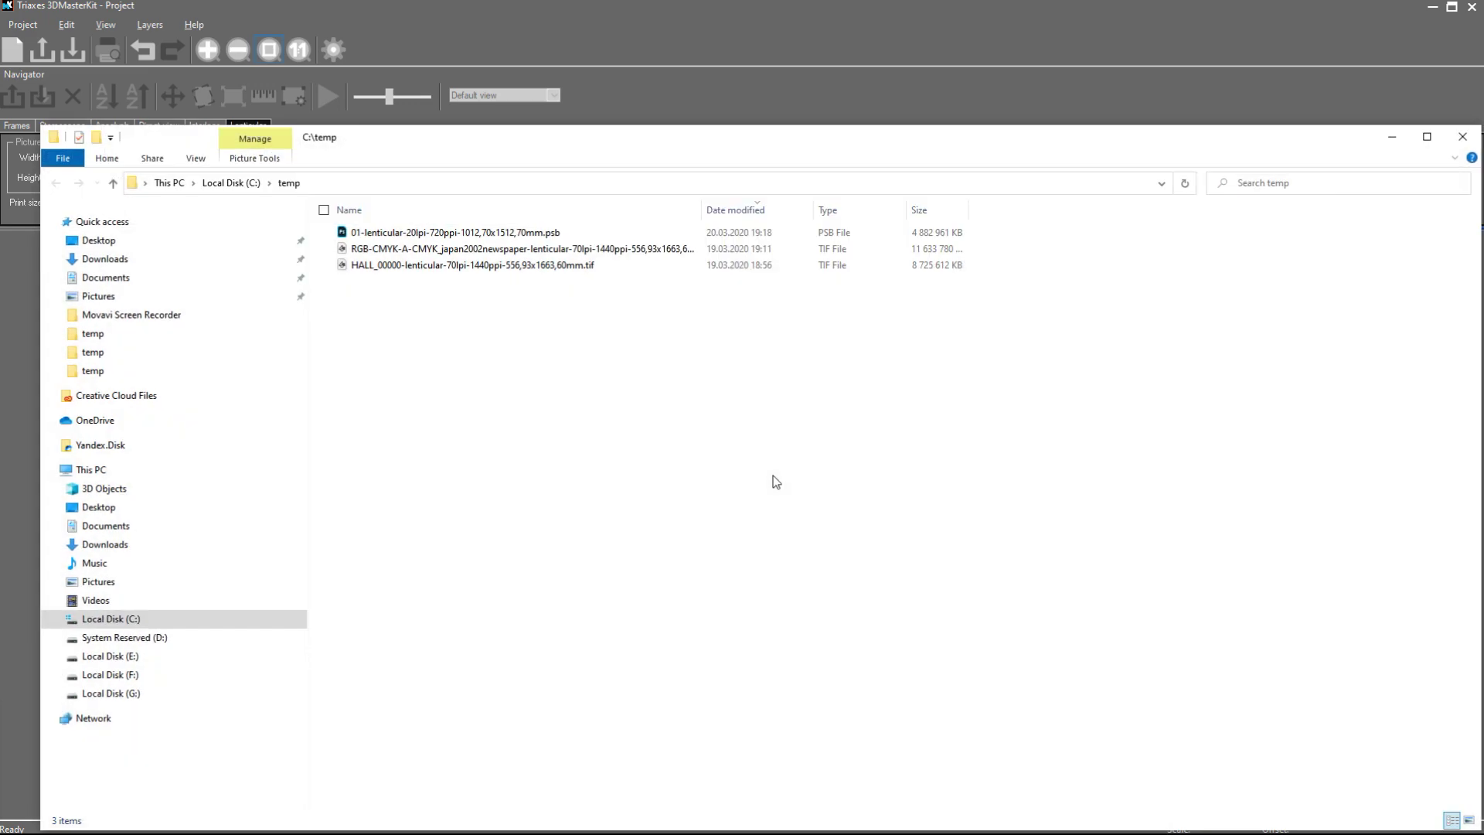
Open the generated PSB file in Photoshop and examine its interlaced strips up close.
{"action": "double_click", "coordinate": [416, 233]}
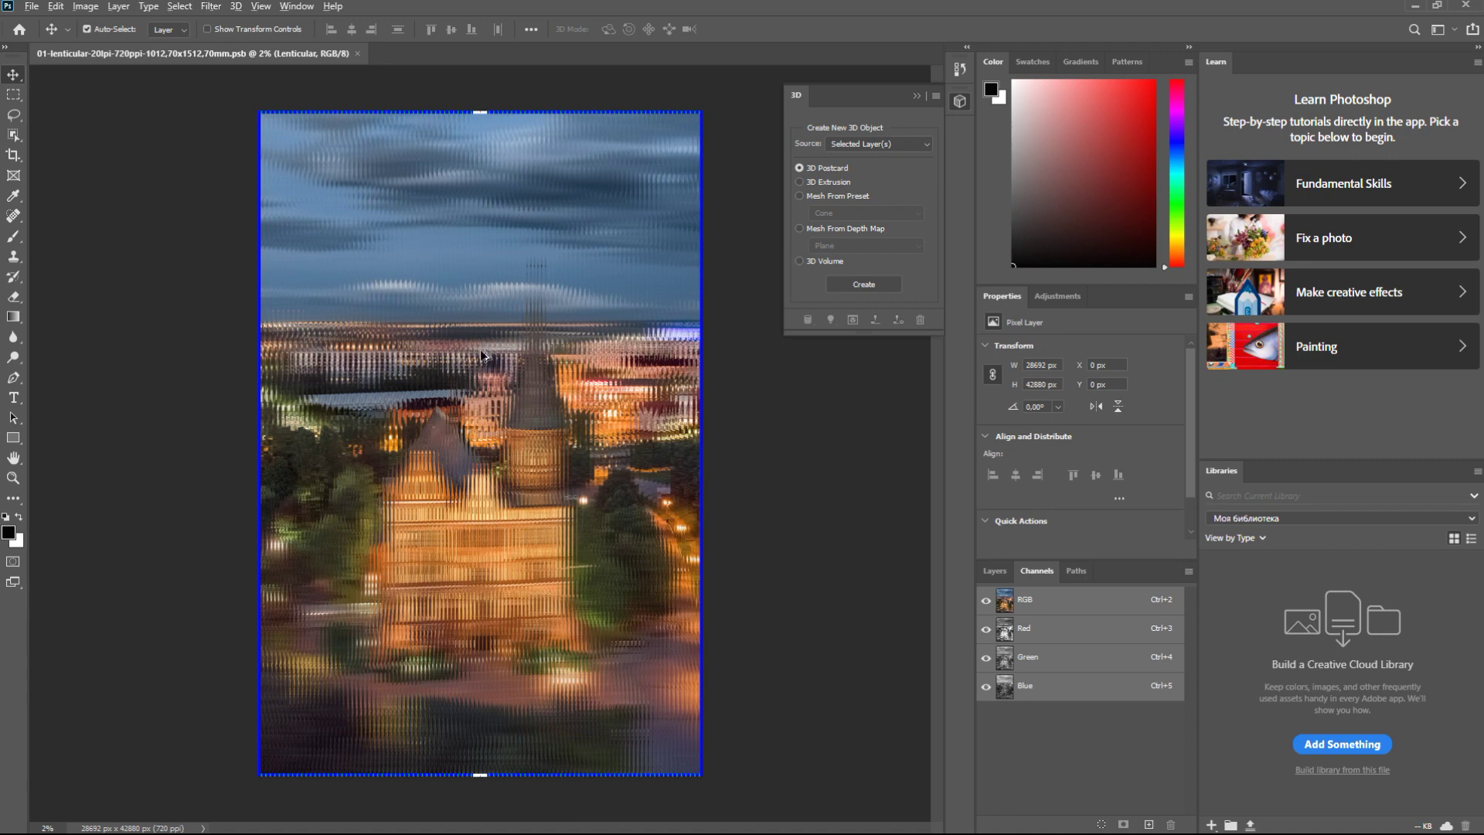
{"action": "scroll", "coordinate": [487, 357], "scroll_direction": "up", "scroll_amount": 10, "text": "alt"}
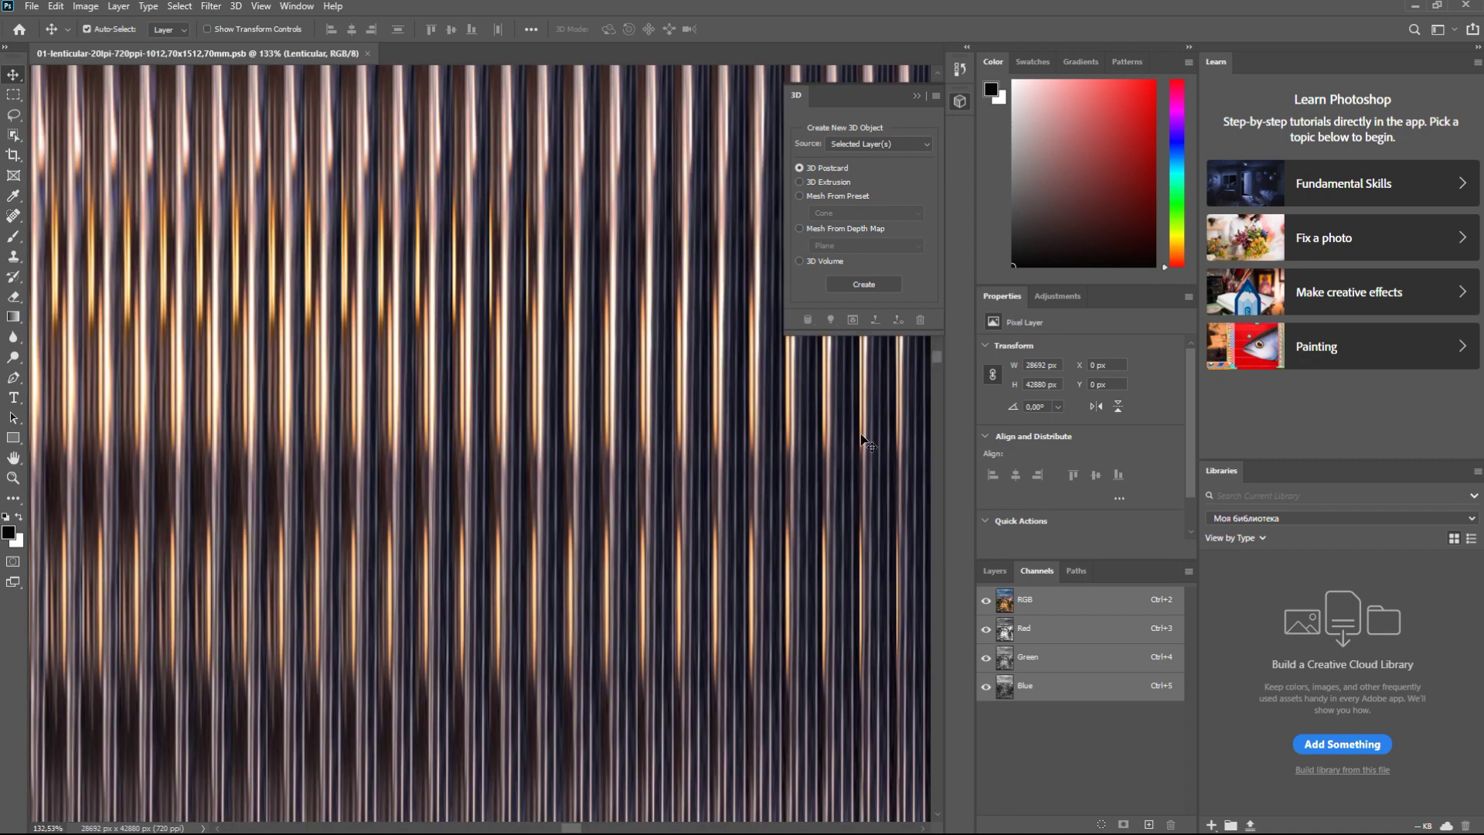
{"action": "scroll", "coordinate": [592, 488], "scroll_direction": "down", "scroll_amount": 8, "text": "alt"}
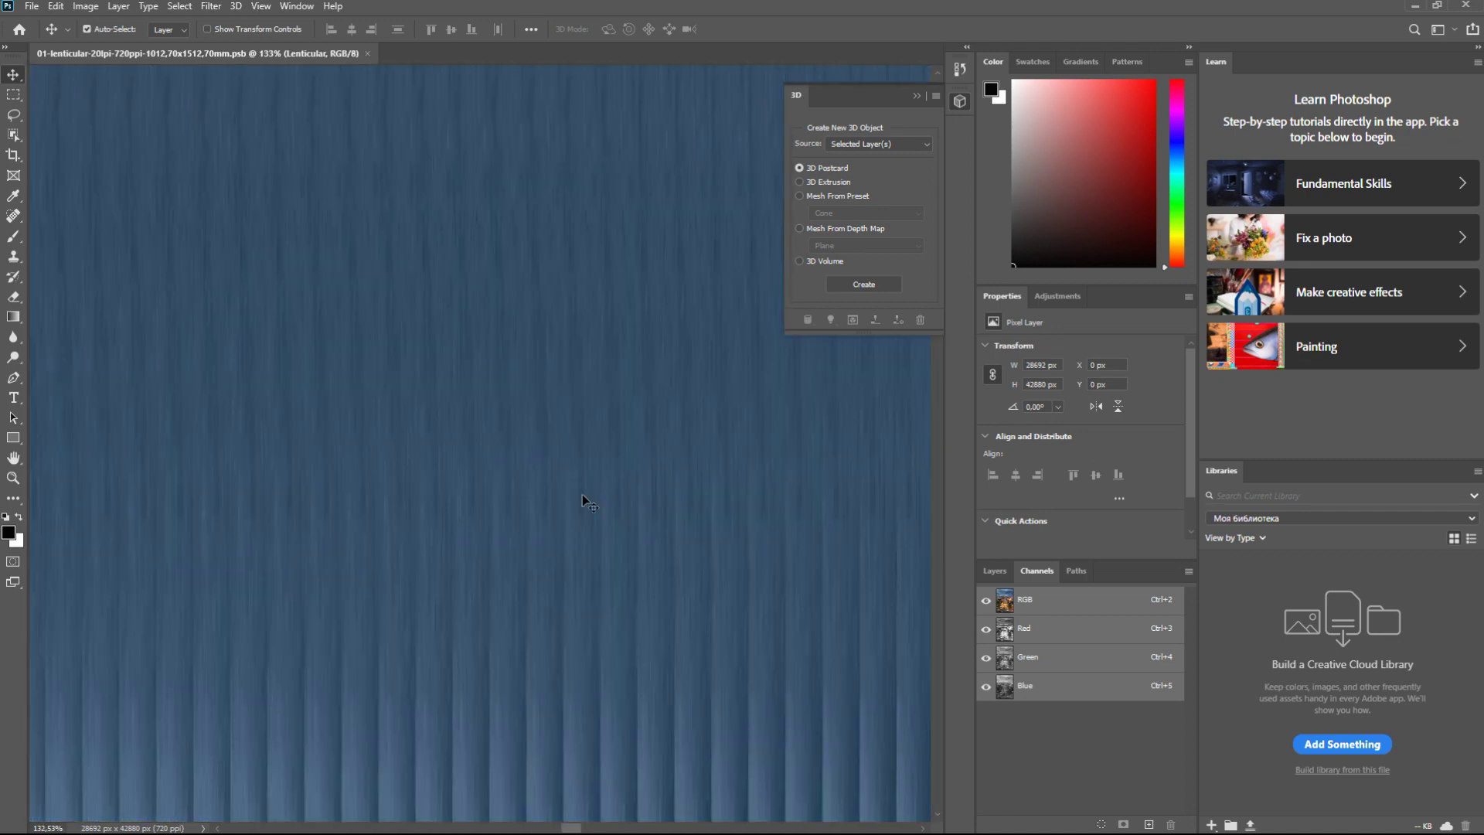
{"action": "scroll", "coordinate": [552, 513], "scroll_direction": "down", "scroll_amount": 4, "text": "alt"}
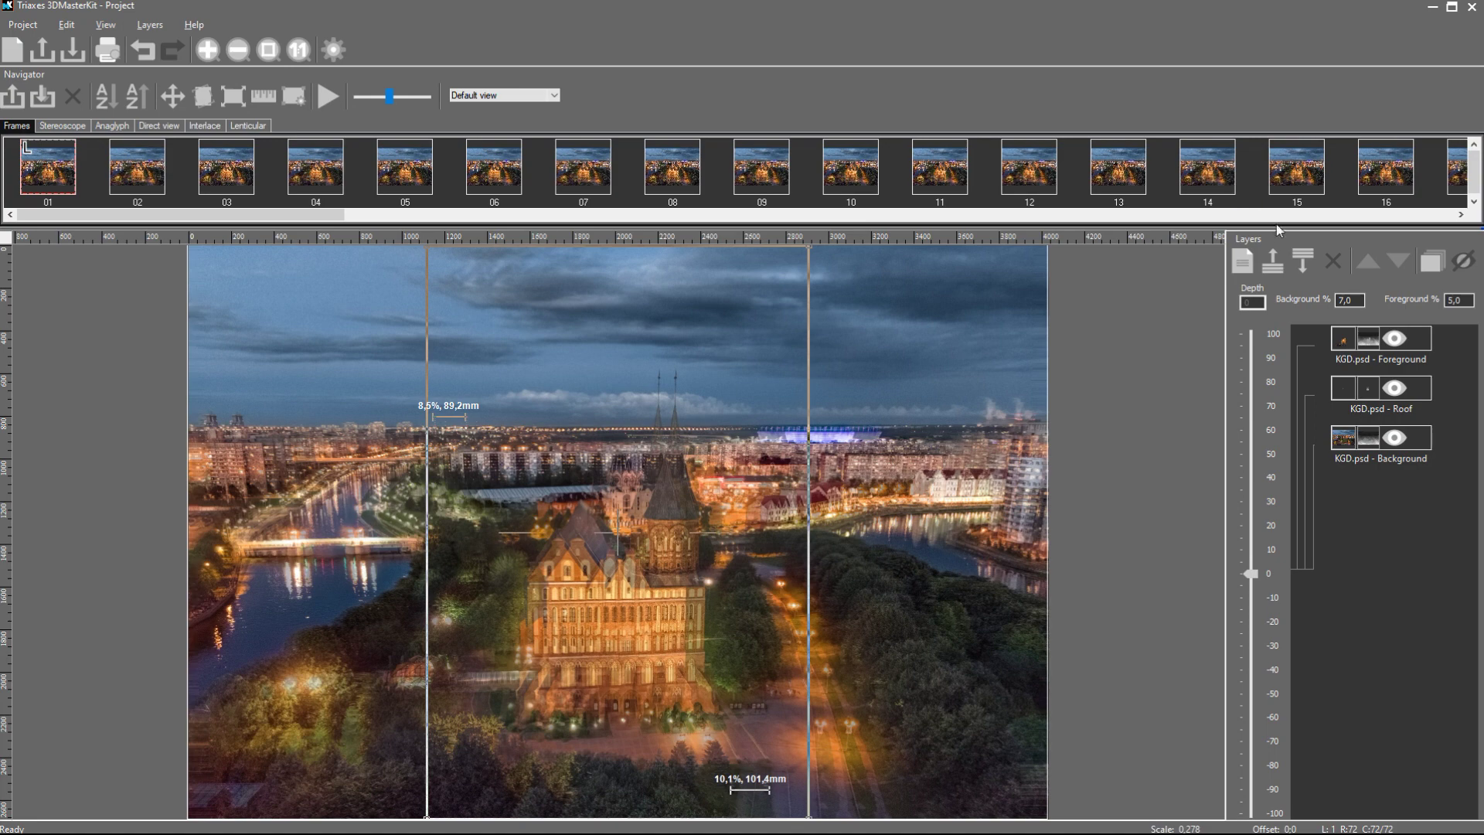
Switch back to 3DMasterKit and save the layers as the template KGD.psdd in C:\temp.
{"action": "left_click", "coordinate": [1299, 264]}
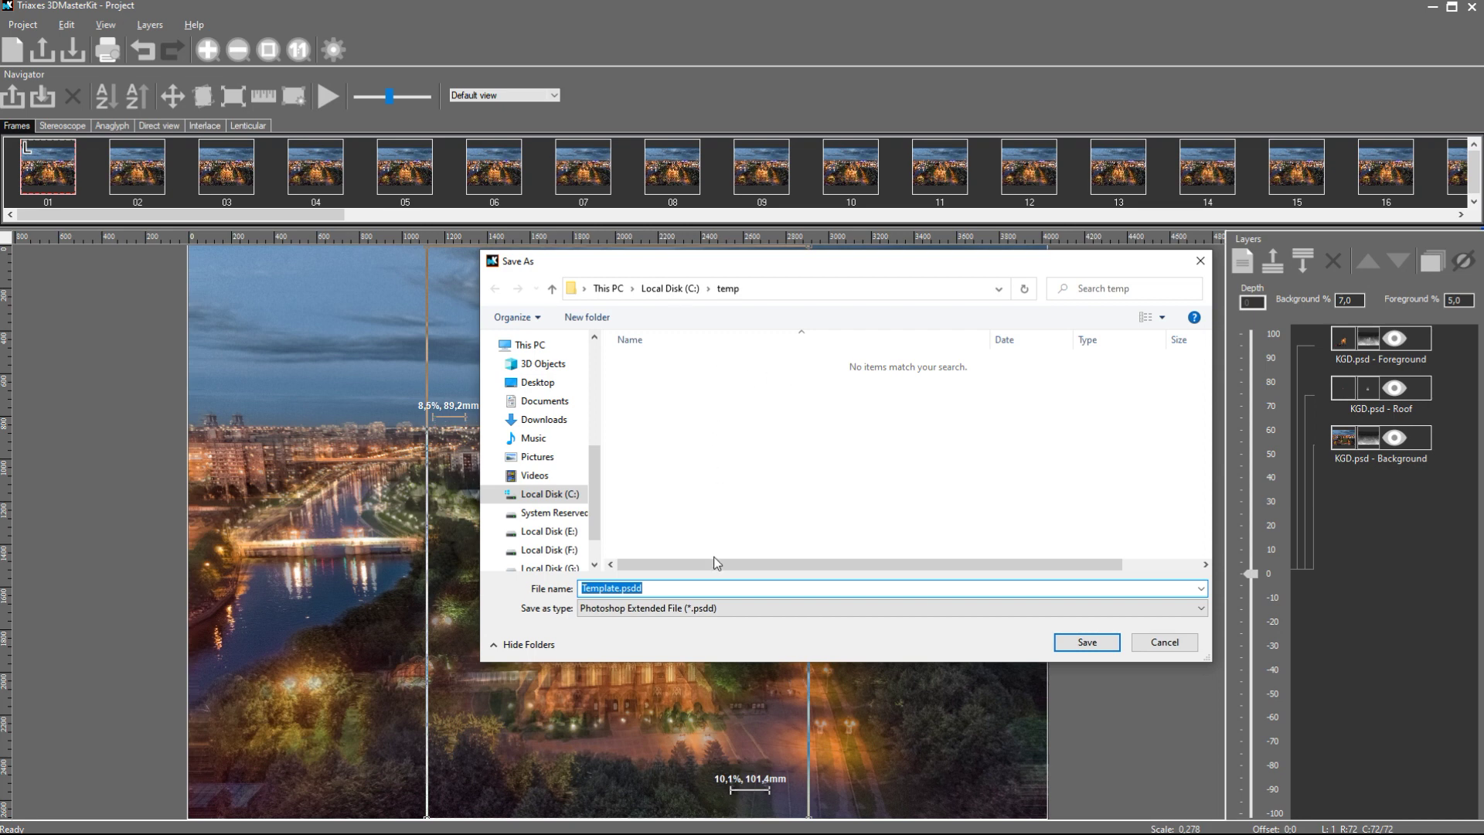
{"action": "left_click", "coordinate": [621, 589]}
{"action": "key", "text": "BackSpace"}
{"action": "key", "text": "BackSpace"}
{"action": "key", "text": "BackSpace"}
{"action": "key", "text": "BackSpace"}
{"action": "key", "text": "BackSpace"}
{"action": "key", "text": "BackSpace"}
{"action": "key", "text": "BackSpace"}
{"action": "key", "text": "BackSpace"}
{"action": "type", "text": "KGD"}
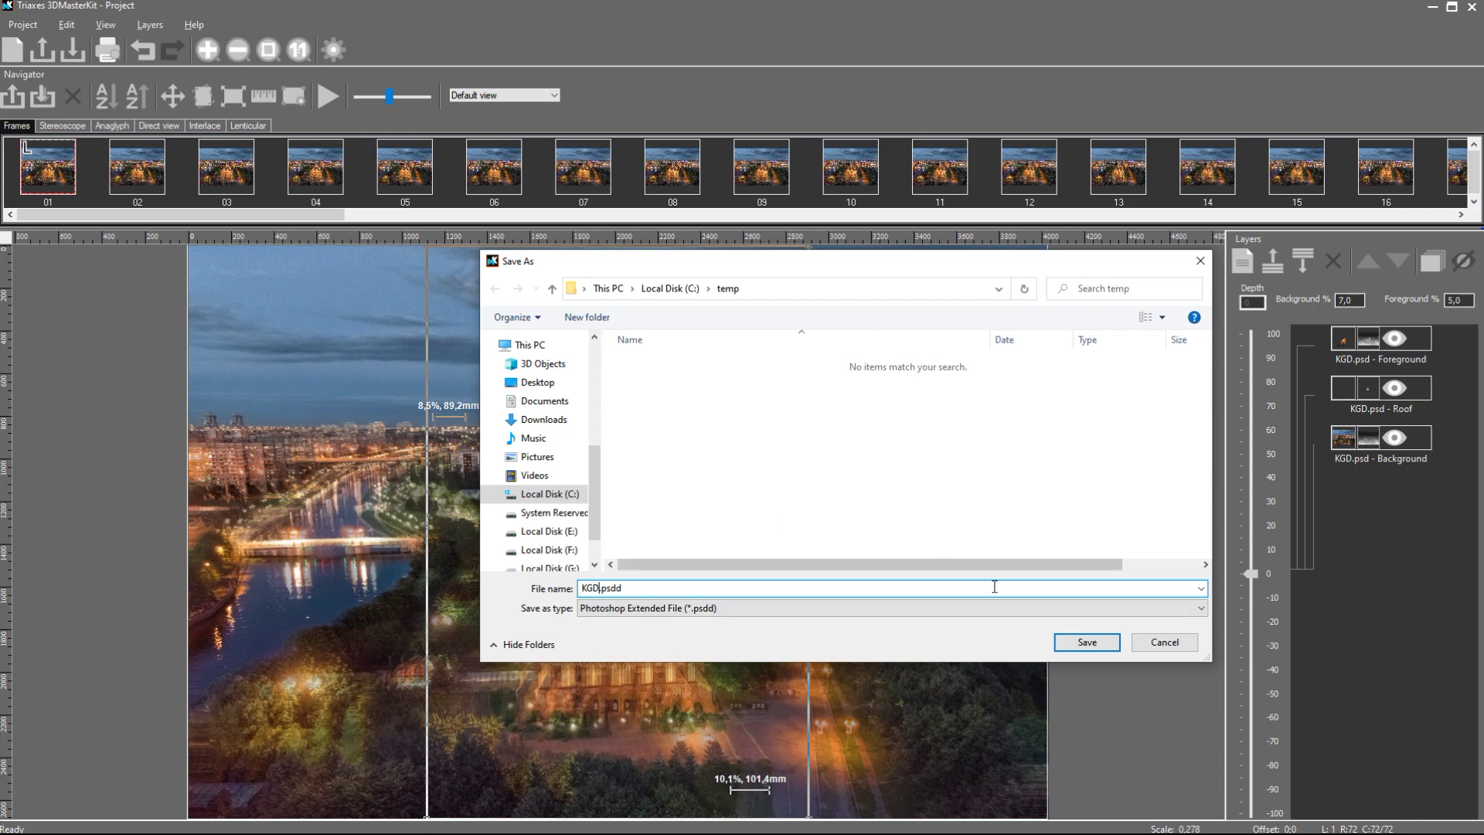
{"action": "left_click", "coordinate": [1101, 642]}
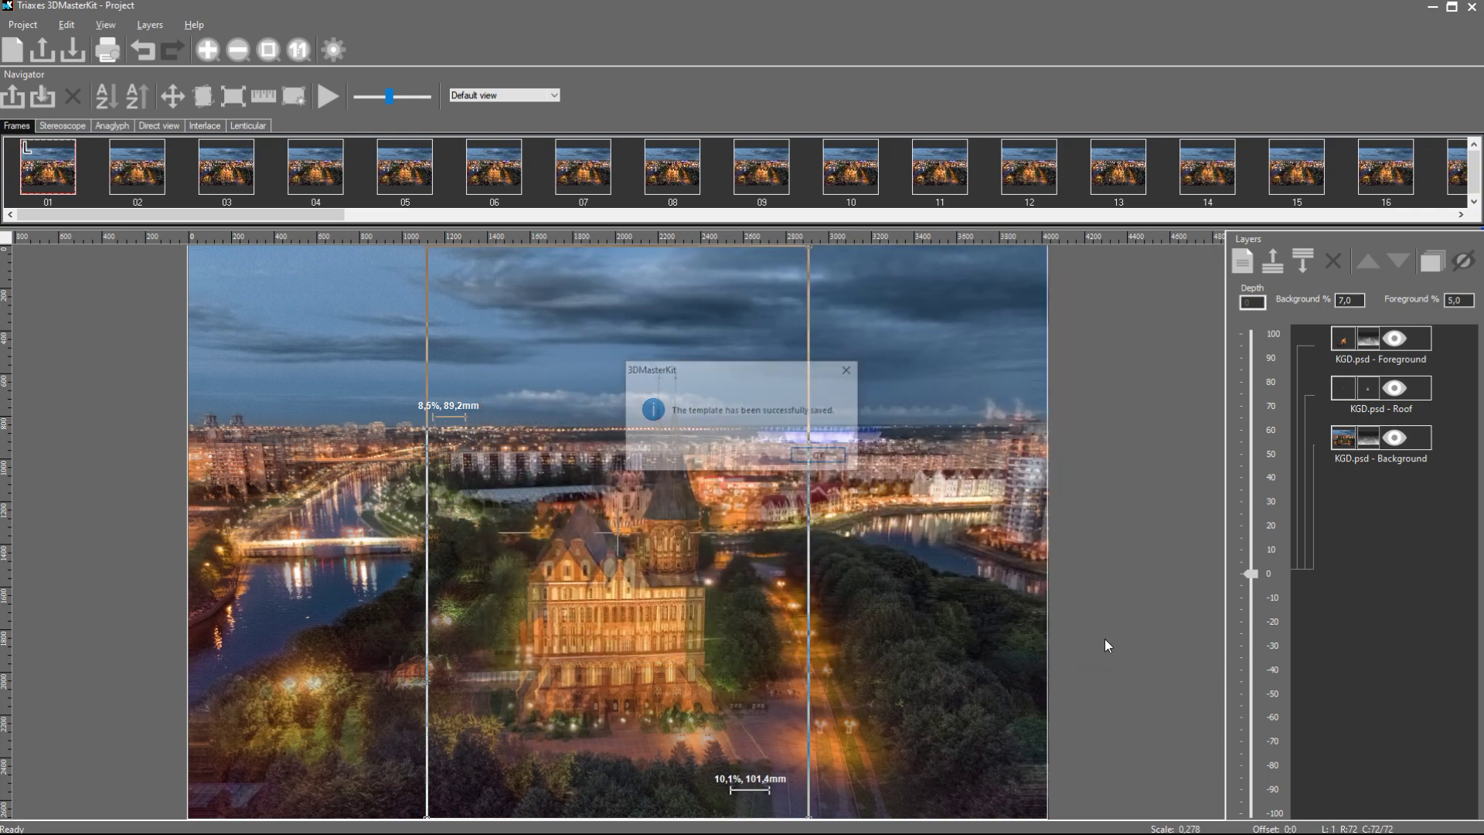
{"action": "left_click", "coordinate": [821, 457]}
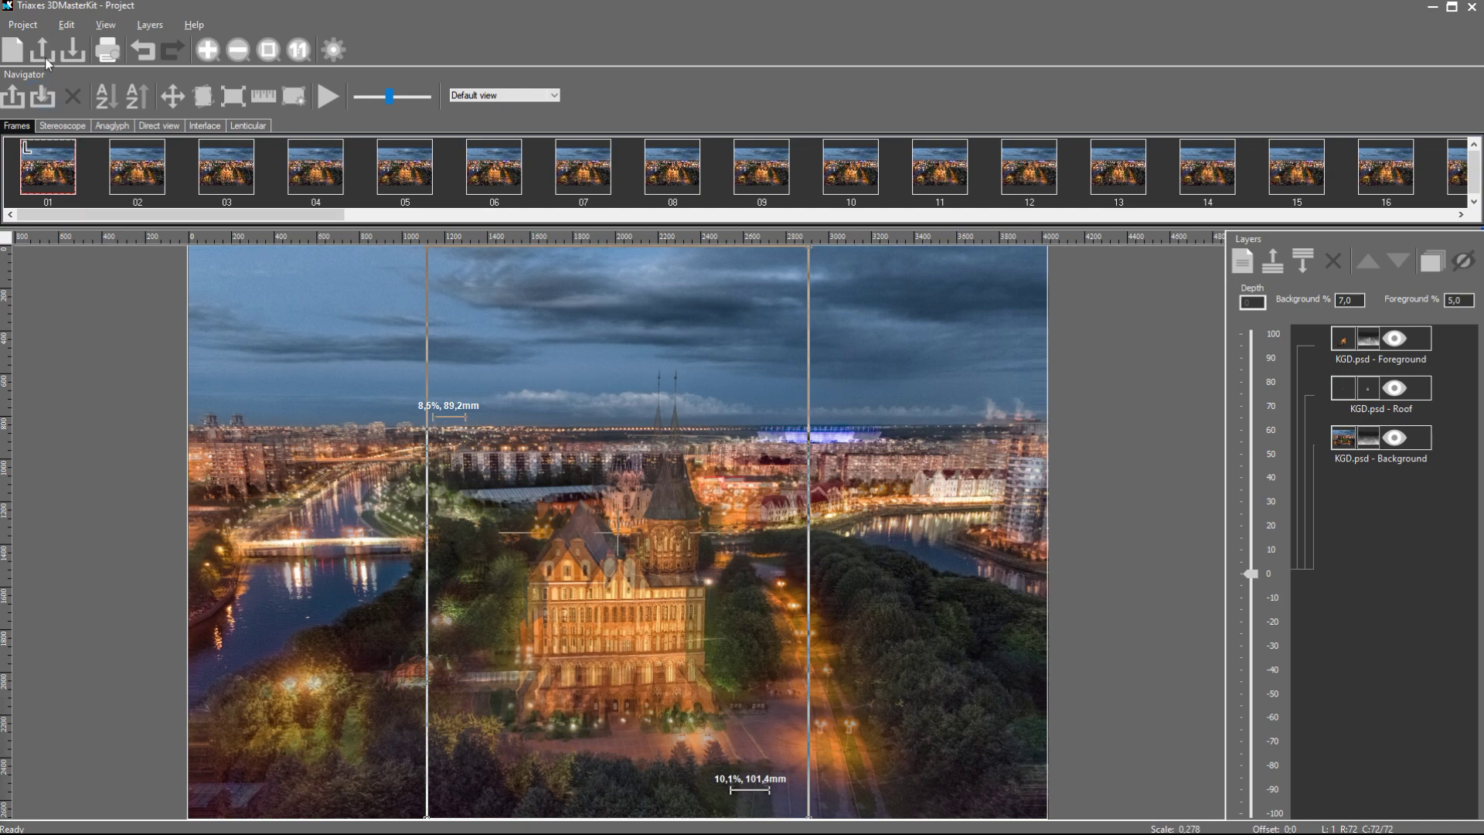
Save the project as KGD.mtp in C:\temp.
{"action": "left_click", "coordinate": [71, 53]}
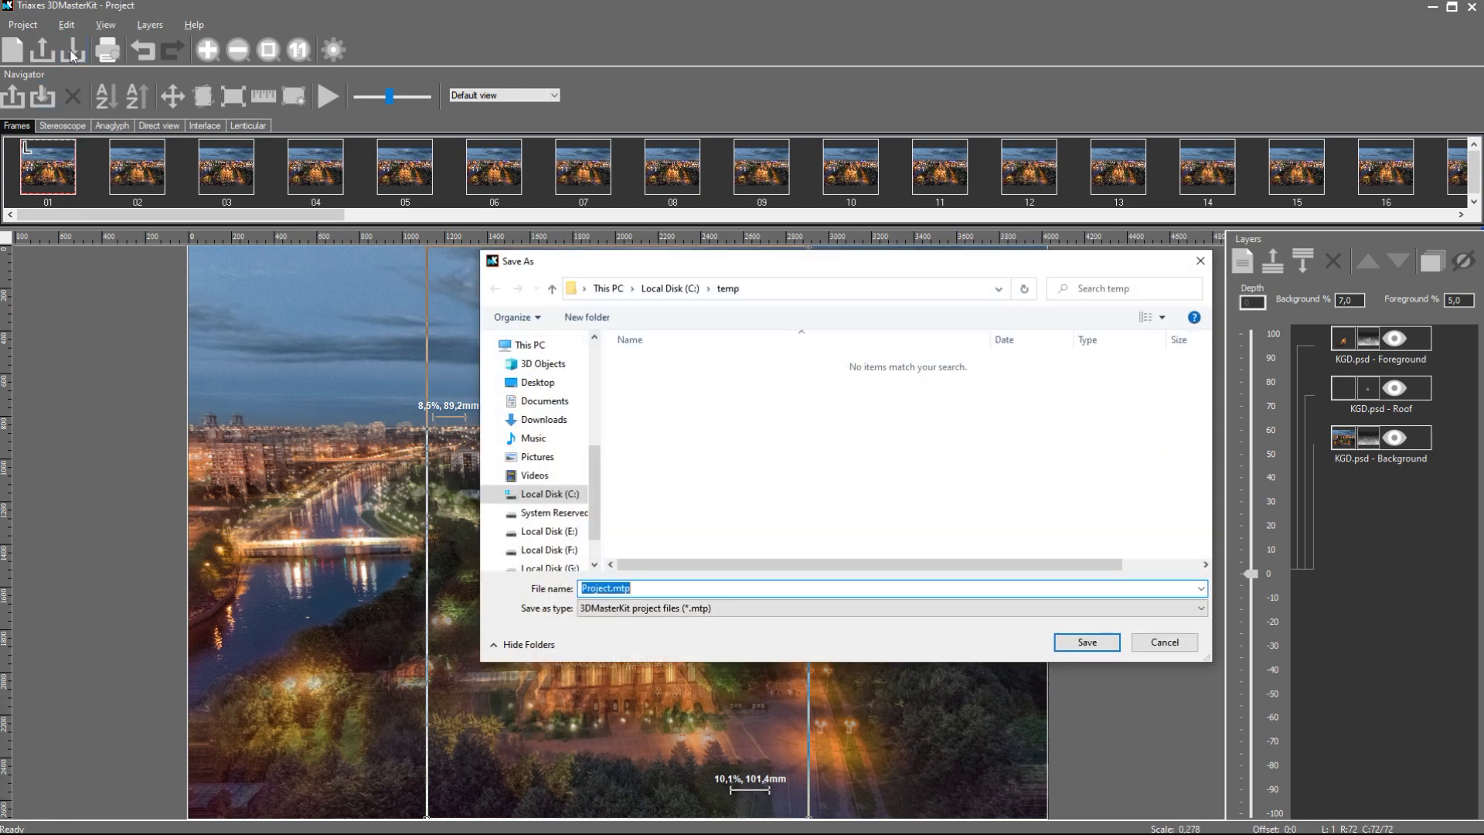
{"action": "left_click", "coordinate": [610, 588]}
{"action": "double_click", "coordinate": [610, 588]}
{"action": "type", "text": "KGD"}
{"action": "left_click", "coordinate": [1113, 644]}
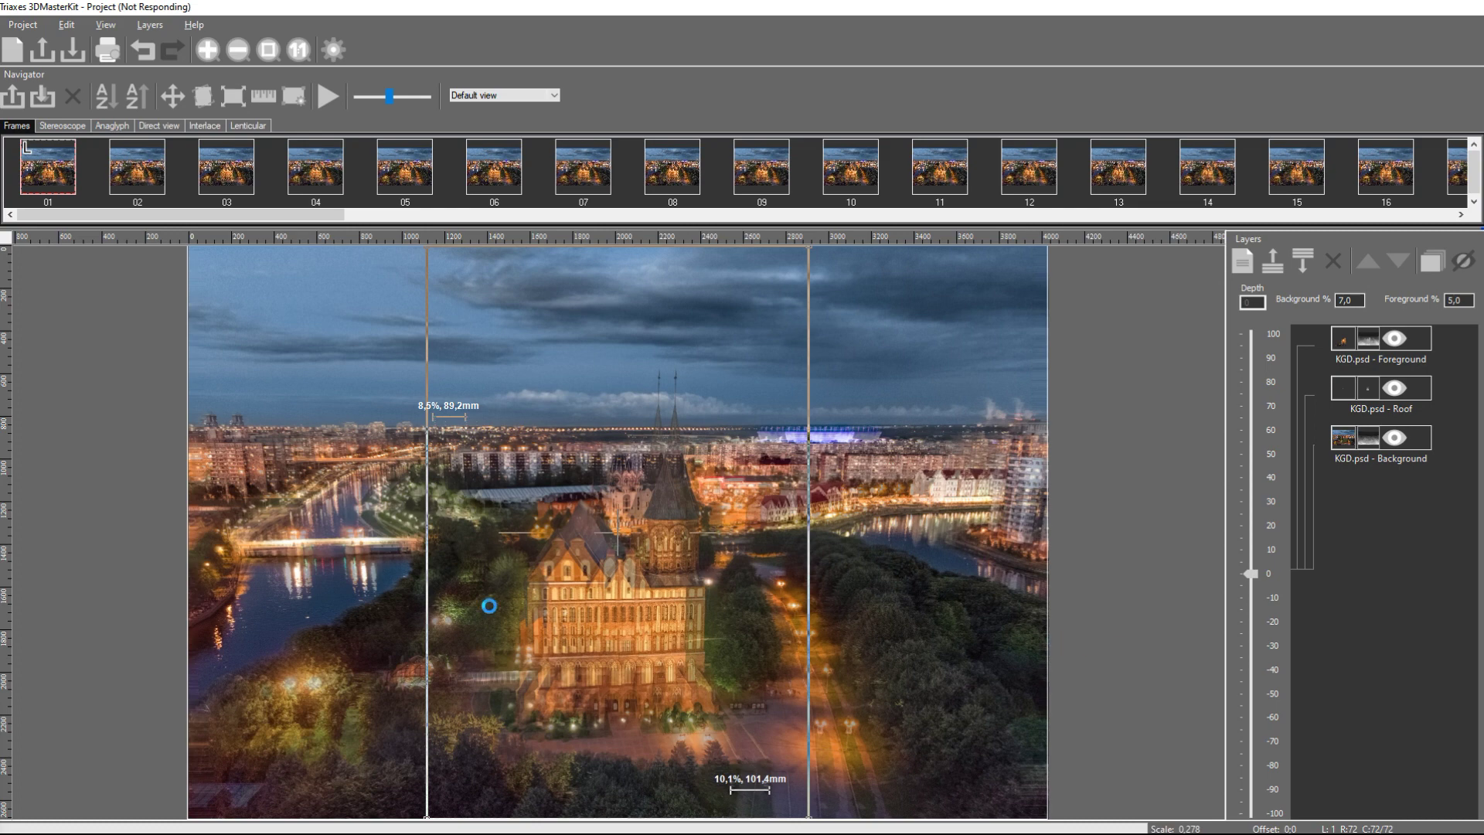
Set the user interface color mode to System in the program settings and save them.
{"action": "left_click", "coordinate": [330, 52]}
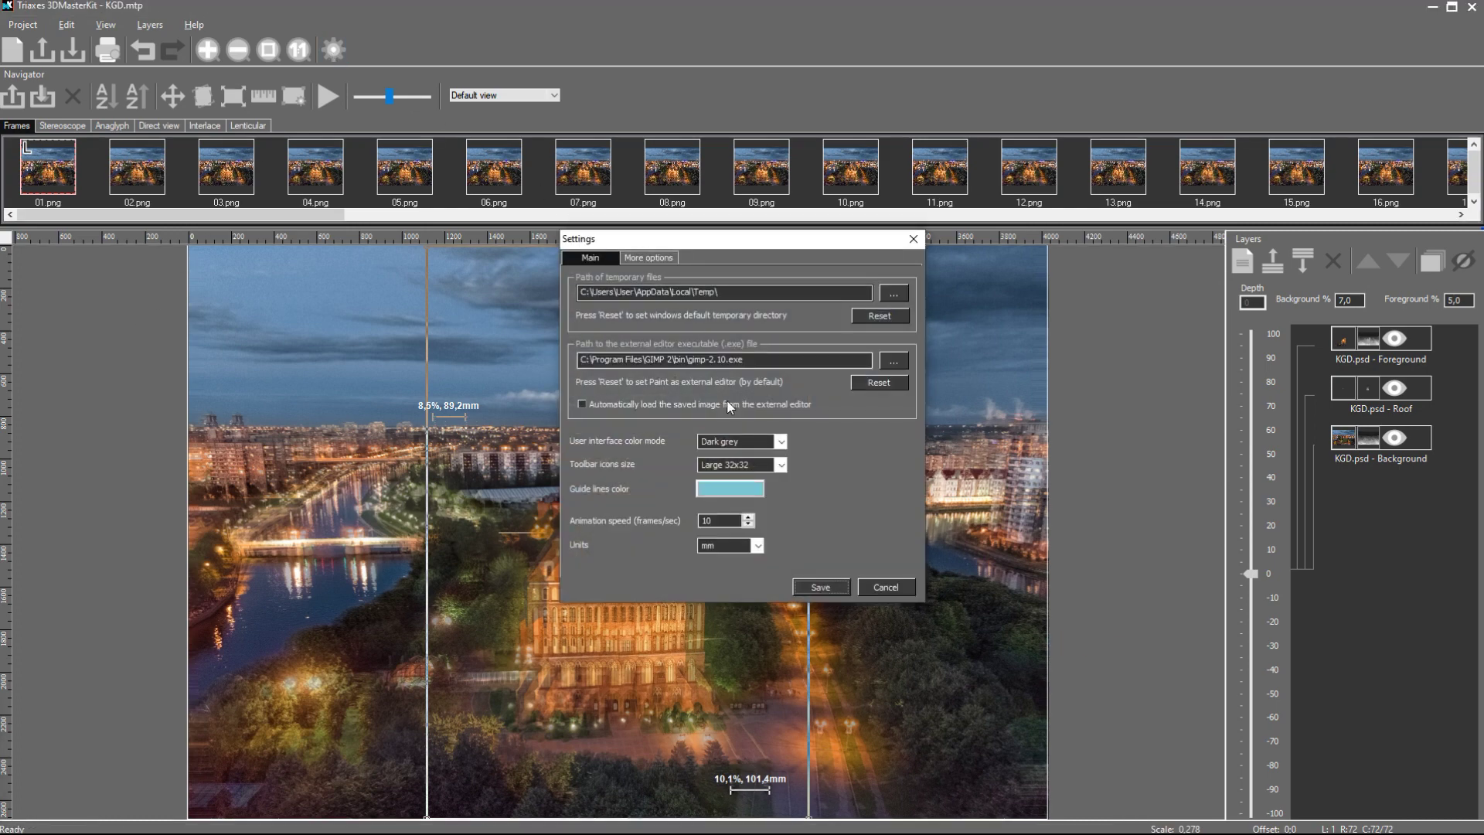
{"action": "left_click", "coordinate": [757, 439]}
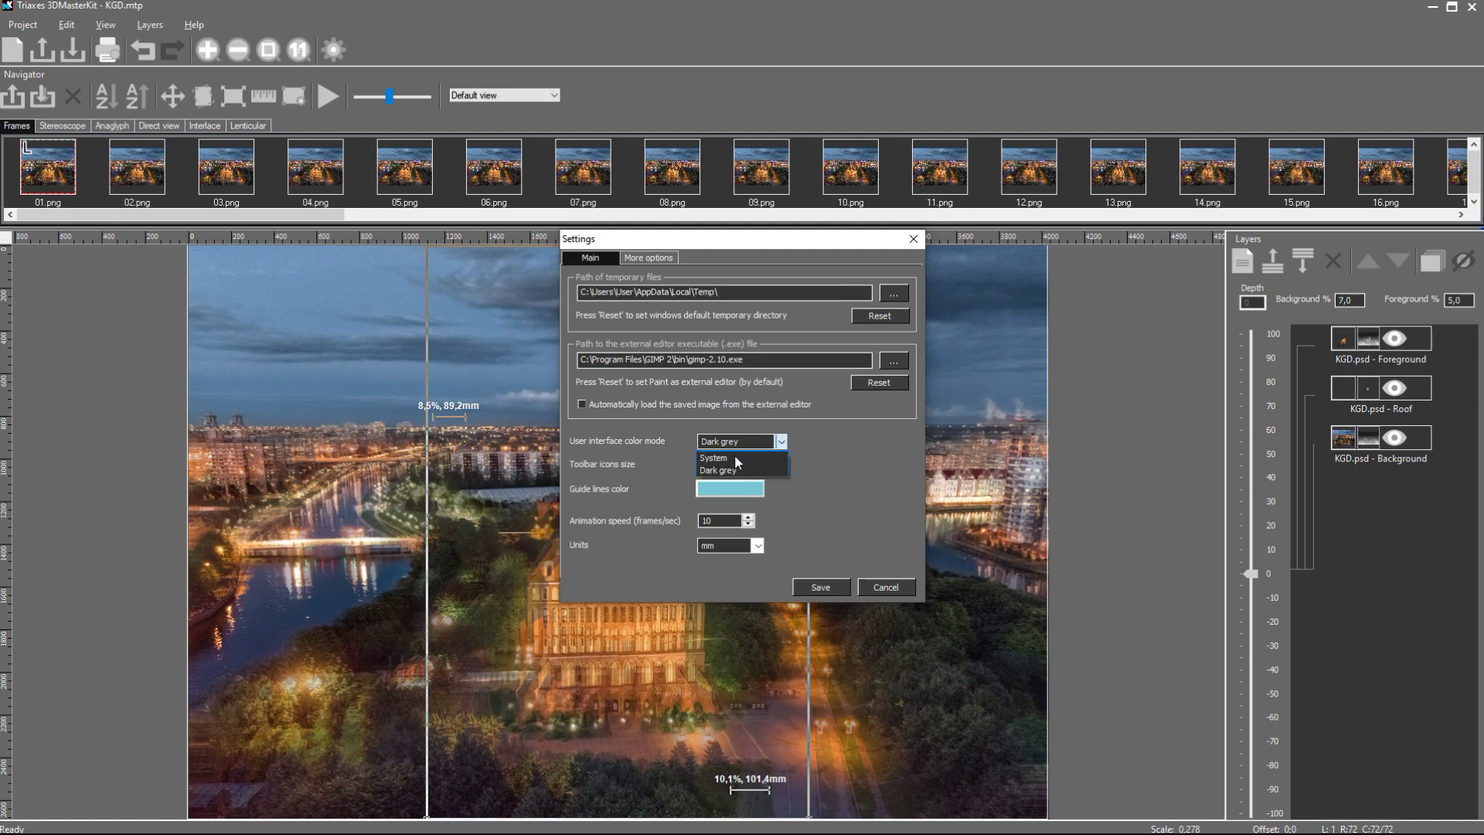
{"action": "left_click", "coordinate": [712, 458]}
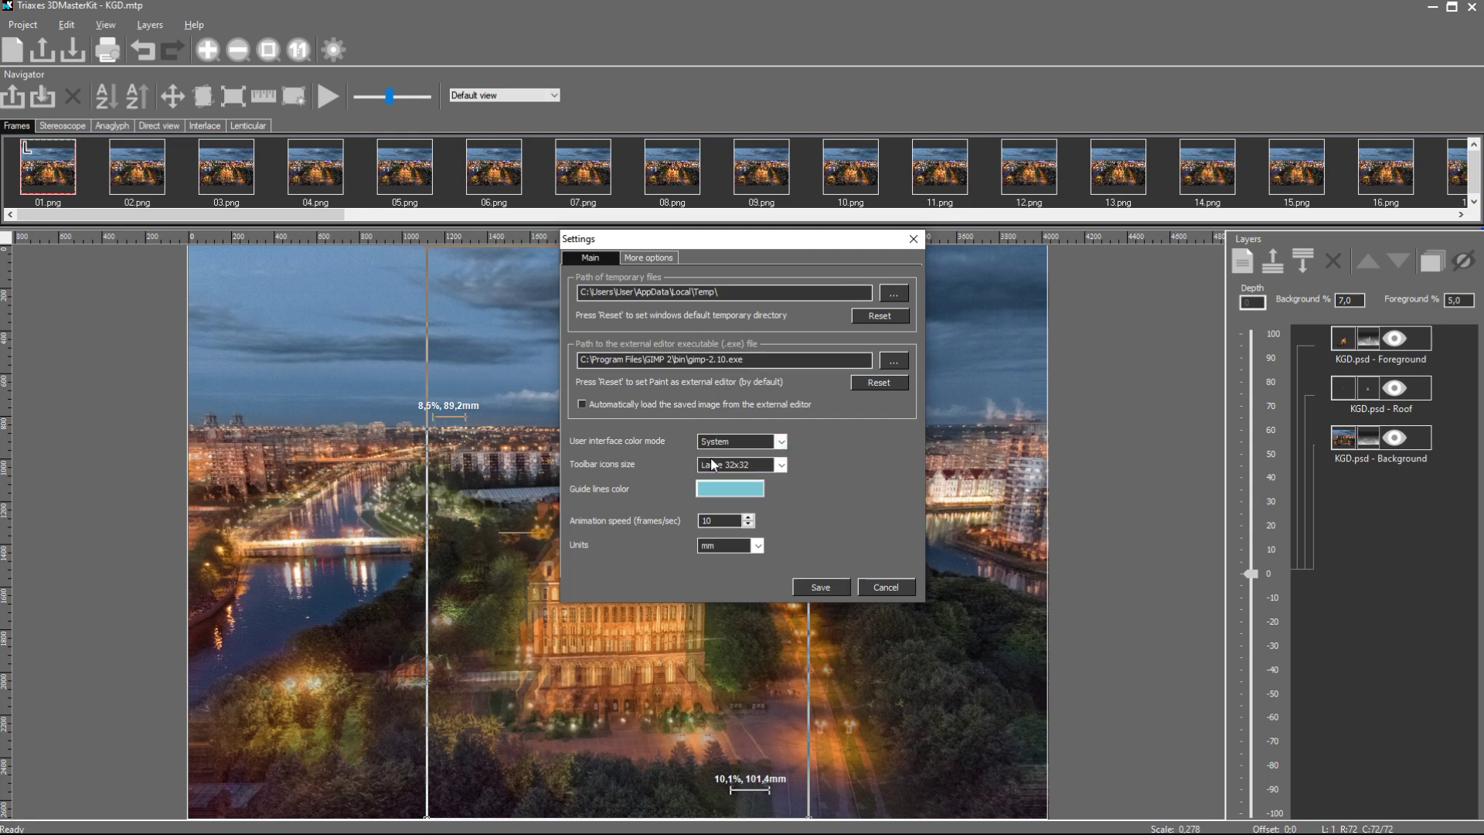
{"action": "left_click", "coordinate": [813, 586]}
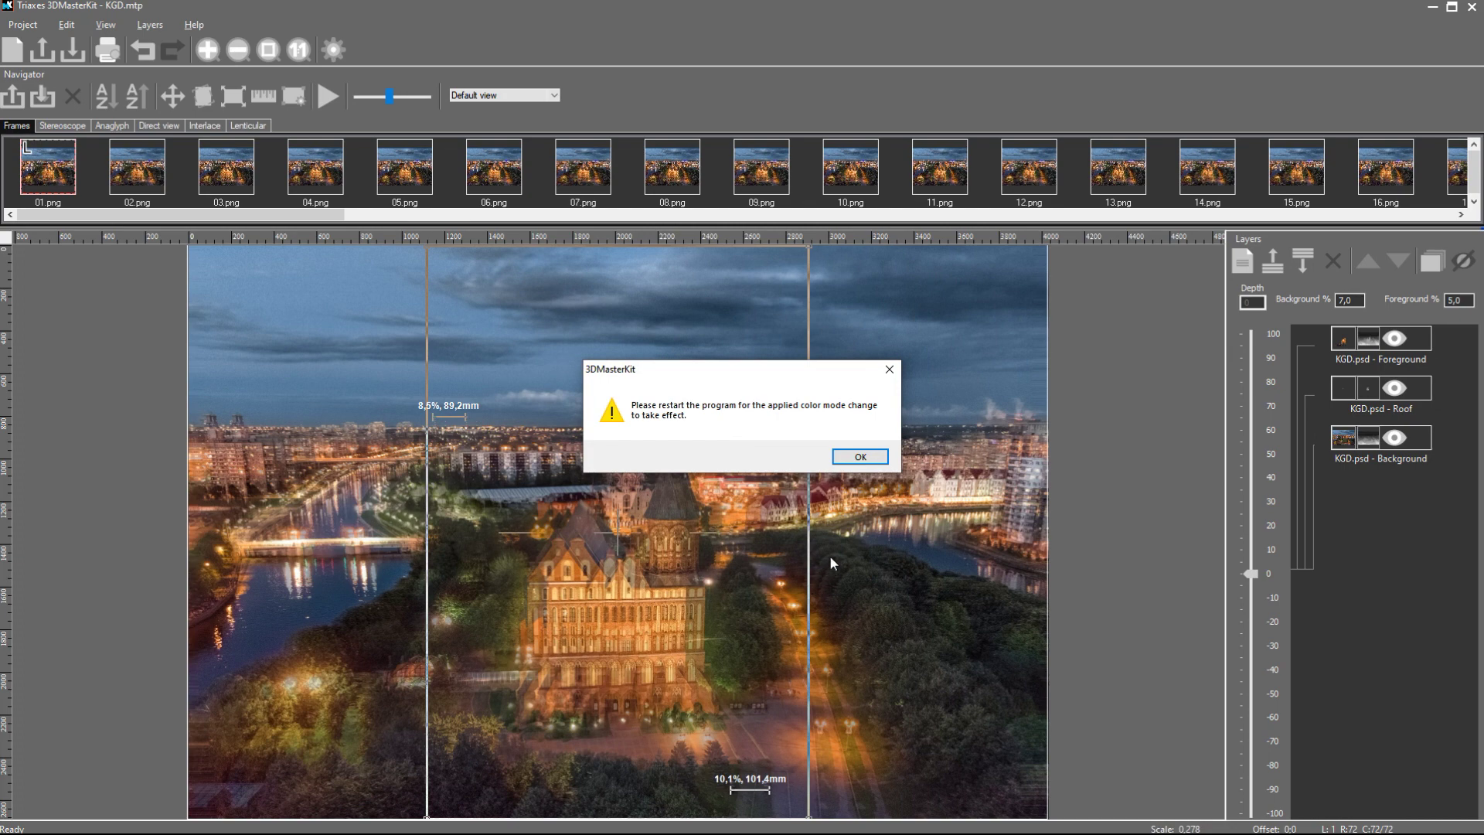
{"action": "left_click", "coordinate": [879, 457]}
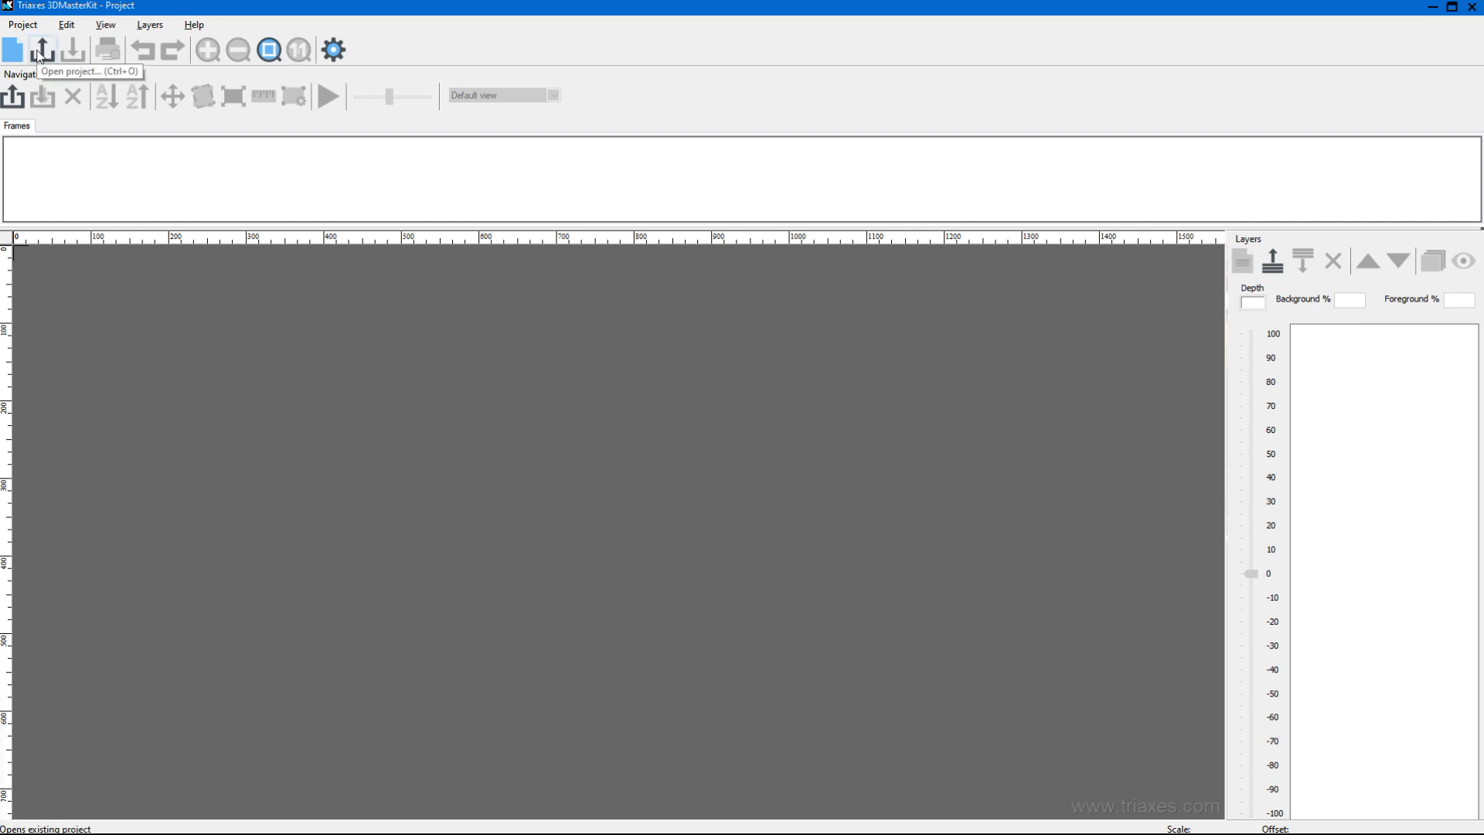
Open the saved project KGD.mtp from C:\temp in the restarted program.
{"action": "left_click", "coordinate": [40, 53]}
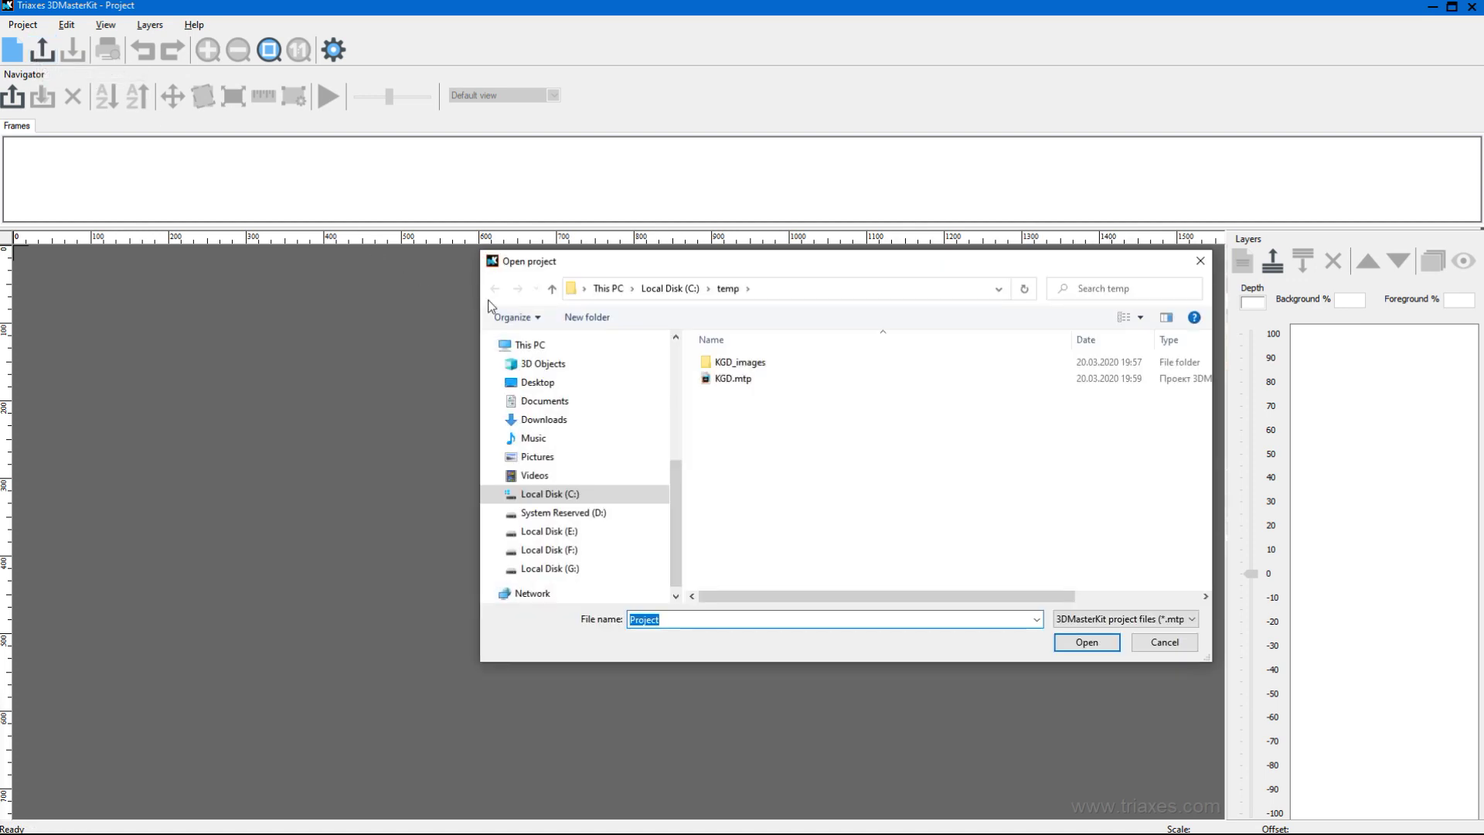
{"action": "left_click", "coordinate": [738, 382]}
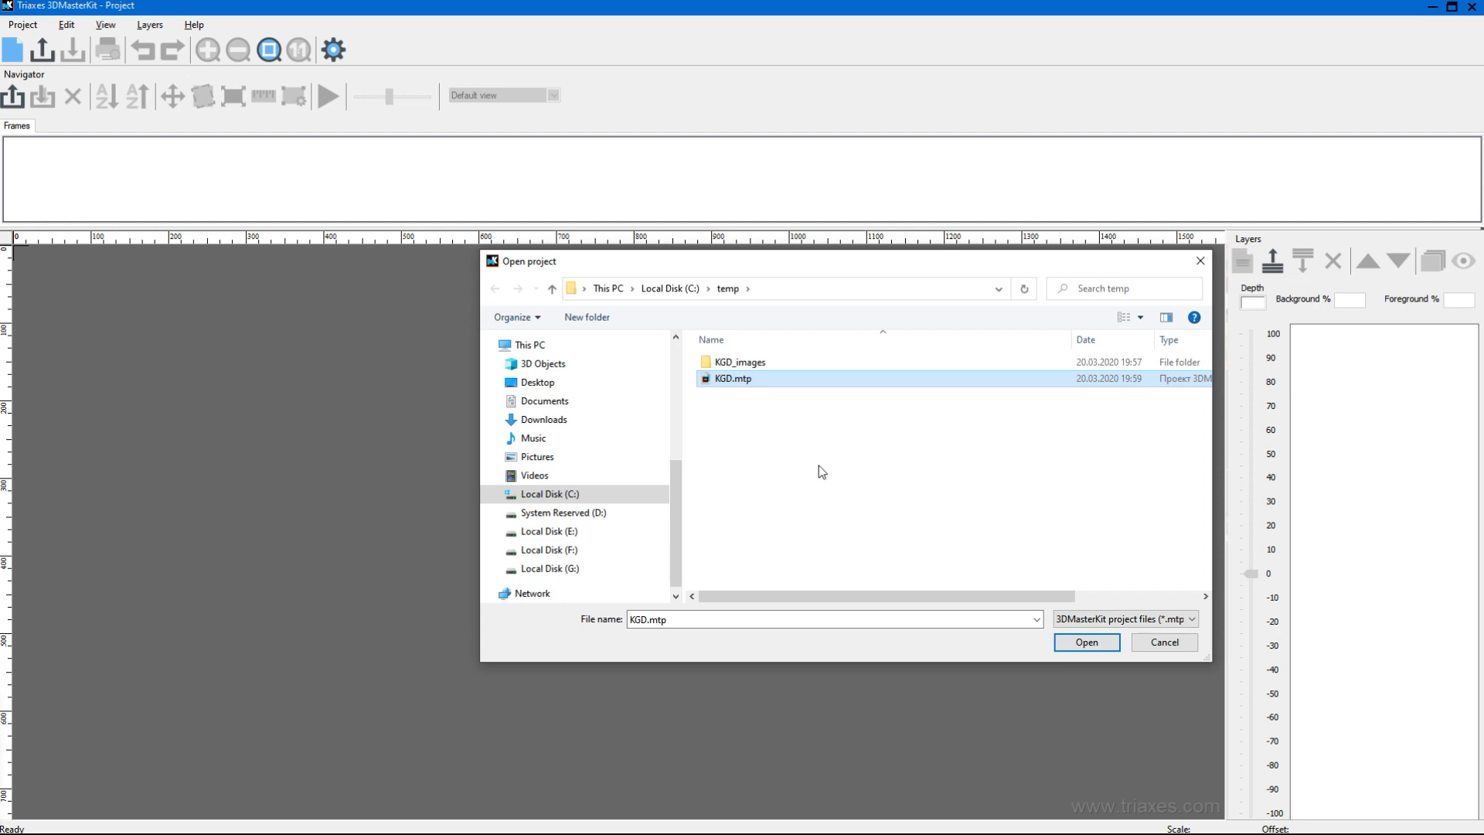
{"action": "left_click", "coordinate": [1077, 642]}
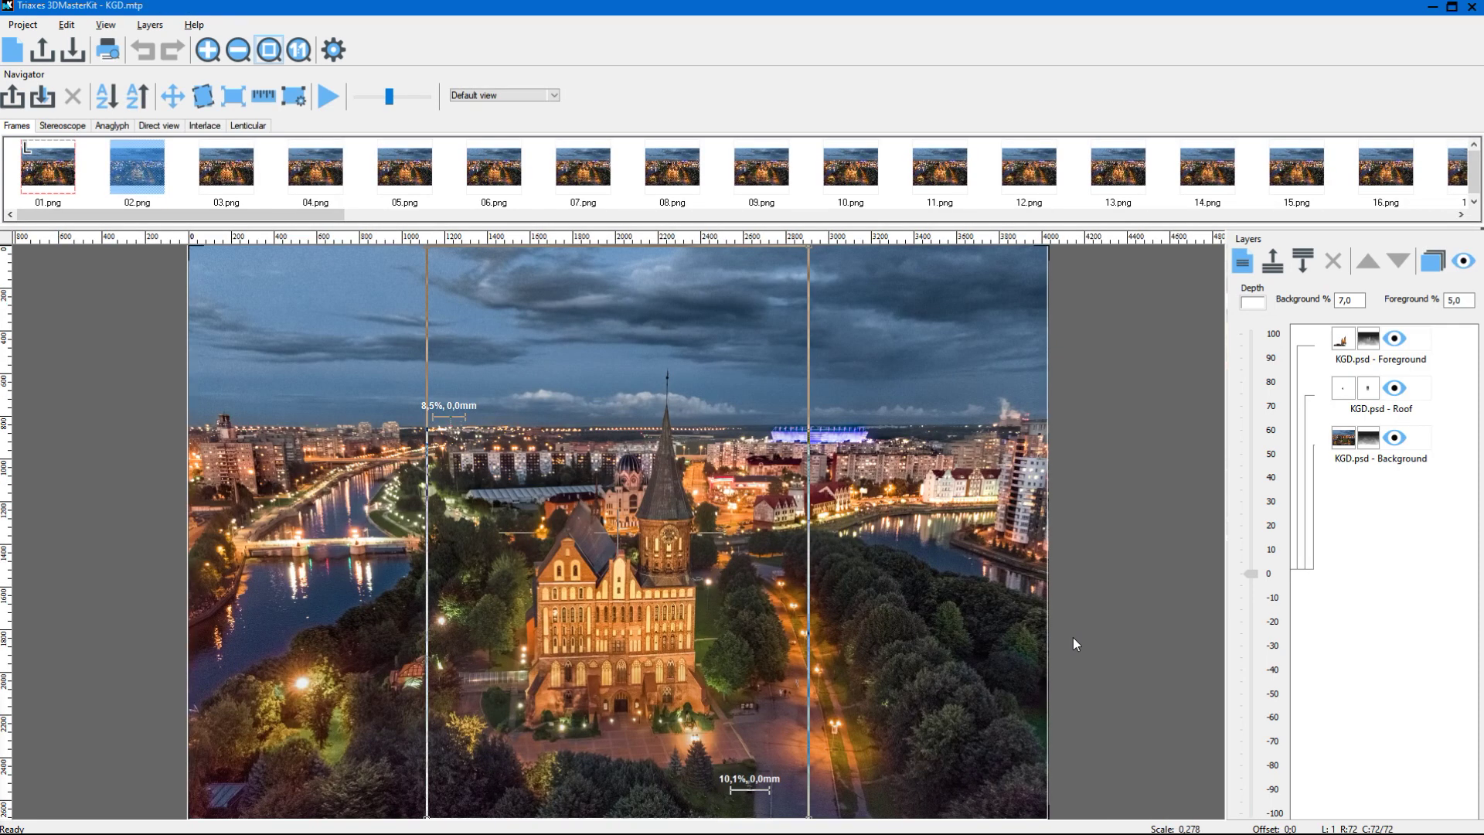
Turn off the layers preview and look through the animated frames up to the last one, 72.png.
{"action": "left_click", "coordinate": [1462, 261]}
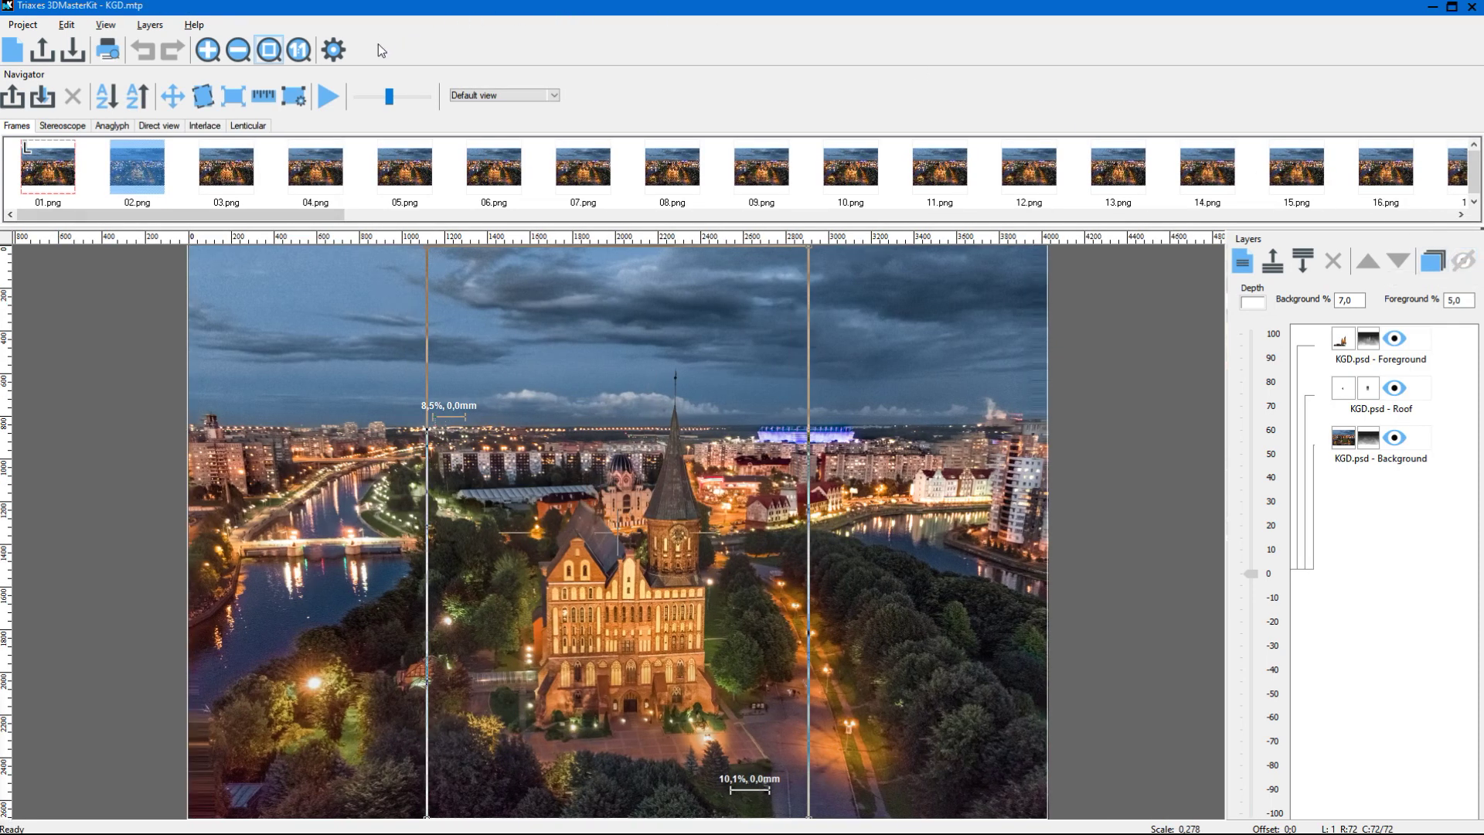
{"action": "left_click", "coordinate": [328, 105]}
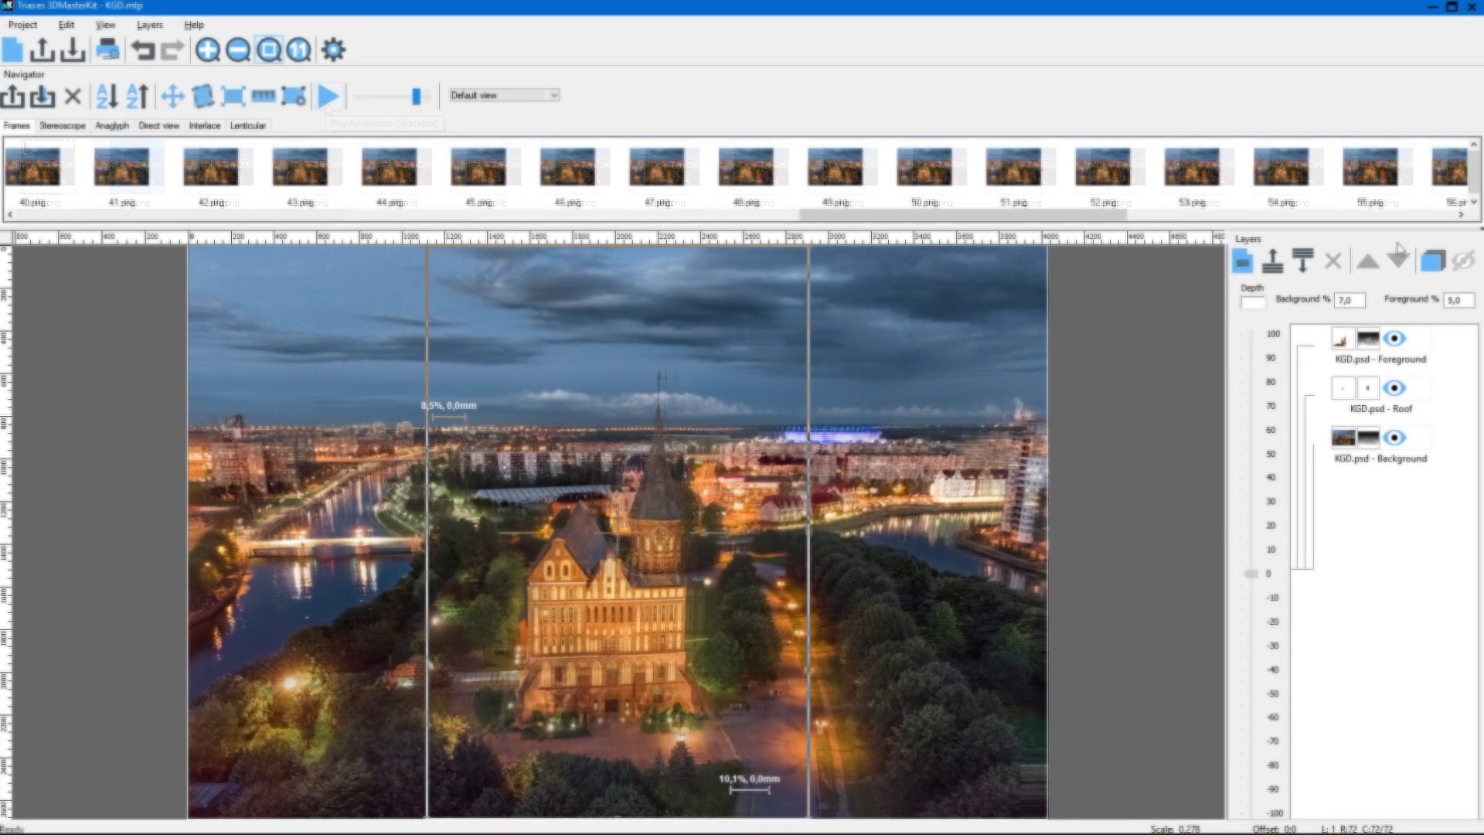
{"action": "left_click", "coordinate": [1416, 215]}
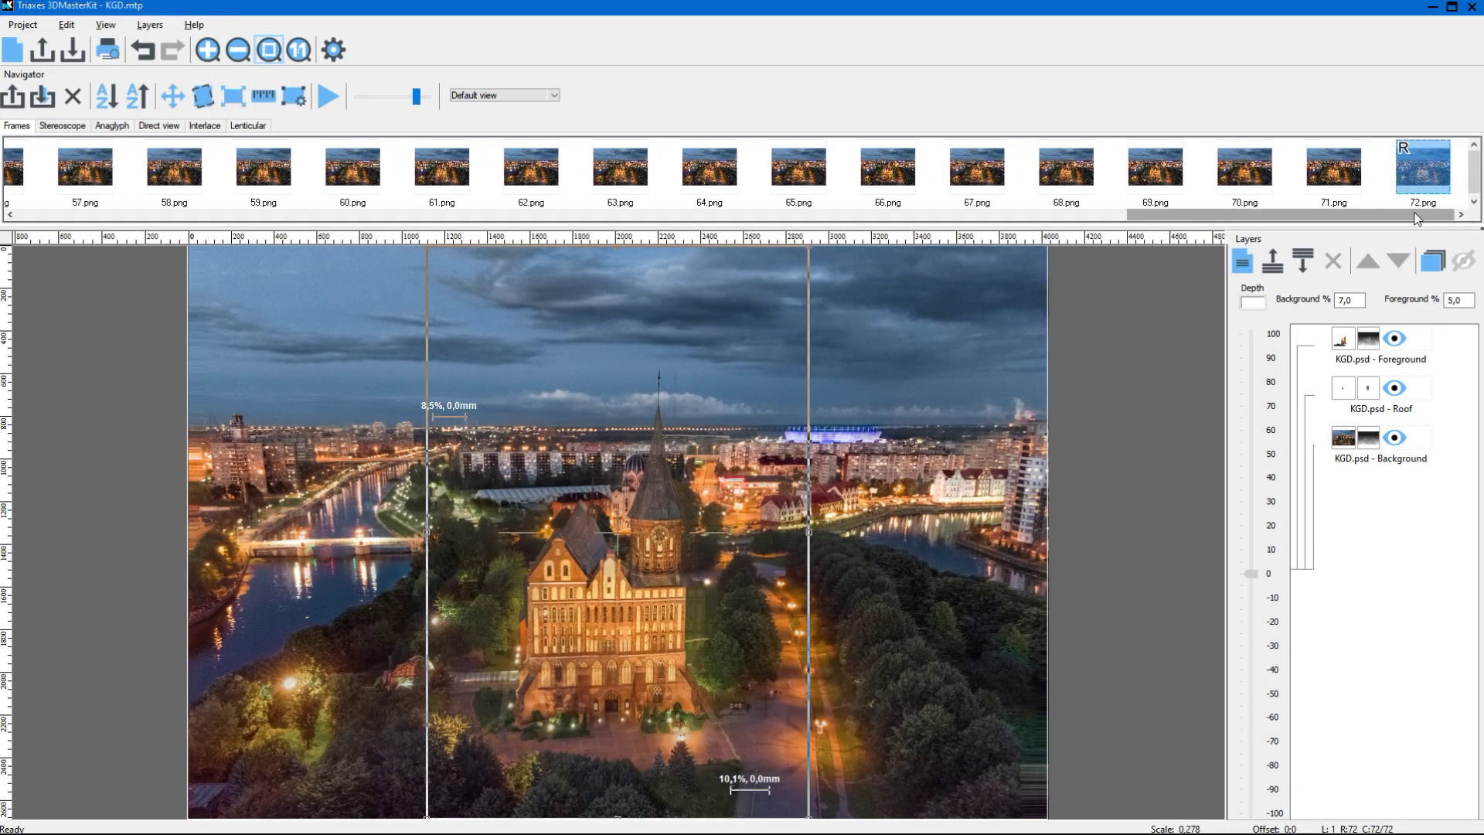
Compare frame 72.png with the overlaid frame by varying the overlay transparency between its extremes.
{"action": "left_click", "coordinate": [1428, 174]}
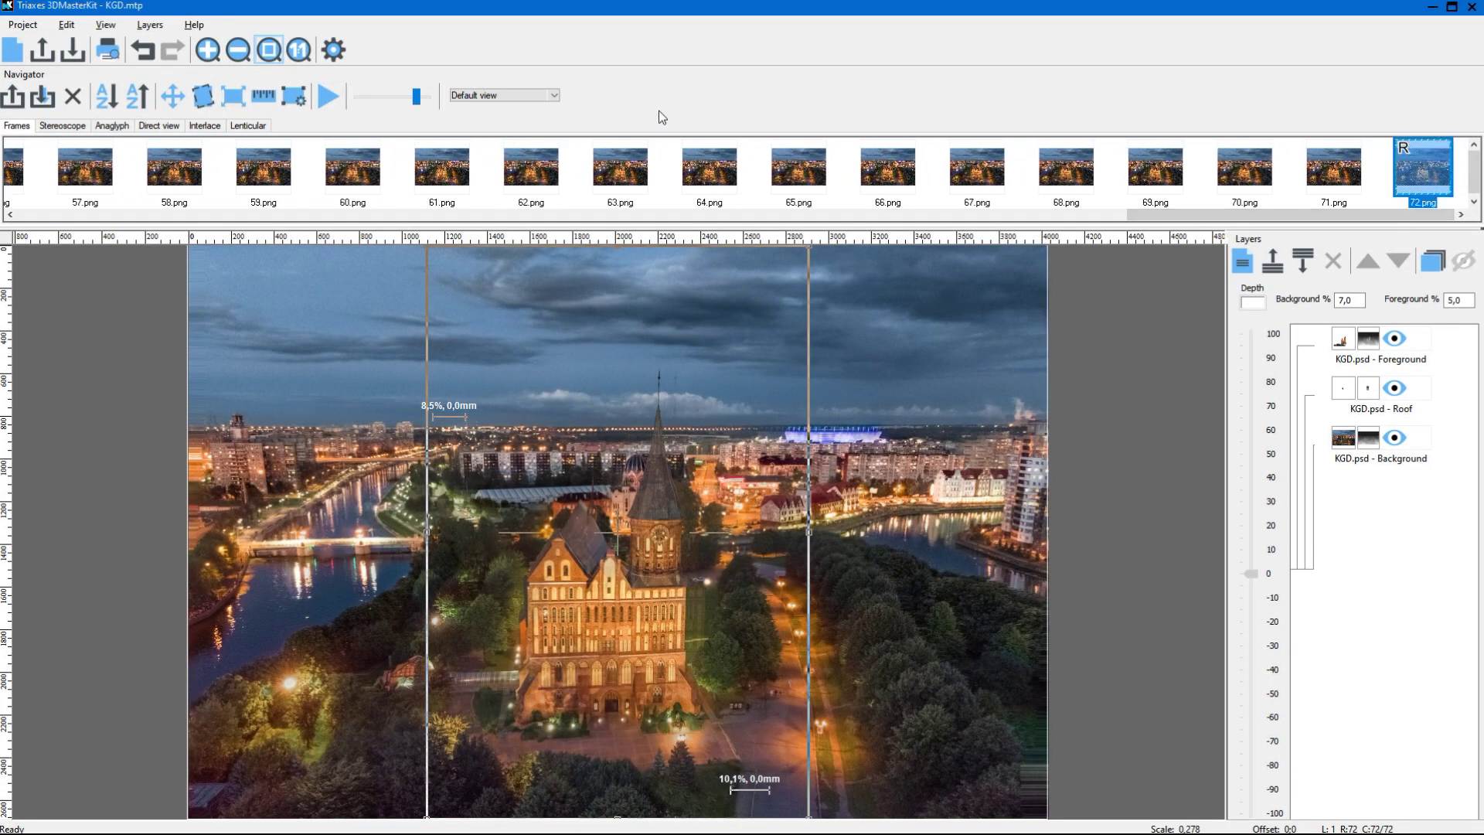
{"action": "left_click", "coordinate": [416, 99]}
{"action": "left_click_drag", "start_coordinate": [416, 100], "coordinate": [315, 96]}
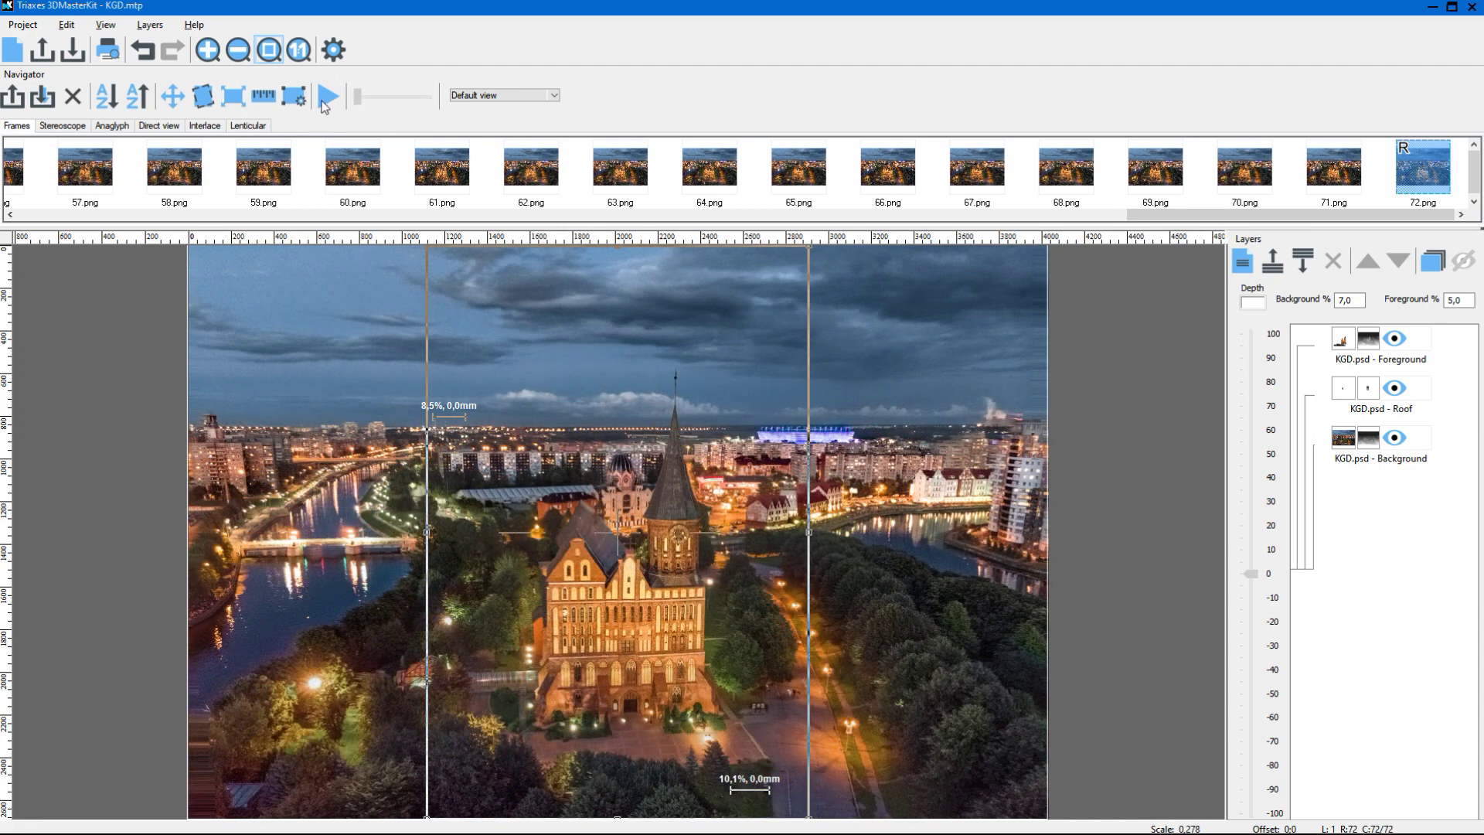
{"action": "mouse_move", "coordinate": [357, 99]}
{"action": "left_mouse_down"}
{"action": "mouse_move", "coordinate": [448, 103]}
{"action": "mouse_move", "coordinate": [340, 111]}
{"action": "left_mouse_up"}
Examine the left and right image borders up close for stretched pixels in both overlaid frames.
{"action": "scroll", "coordinate": [203, 624], "scroll_direction": "up", "scroll_amount": 3}
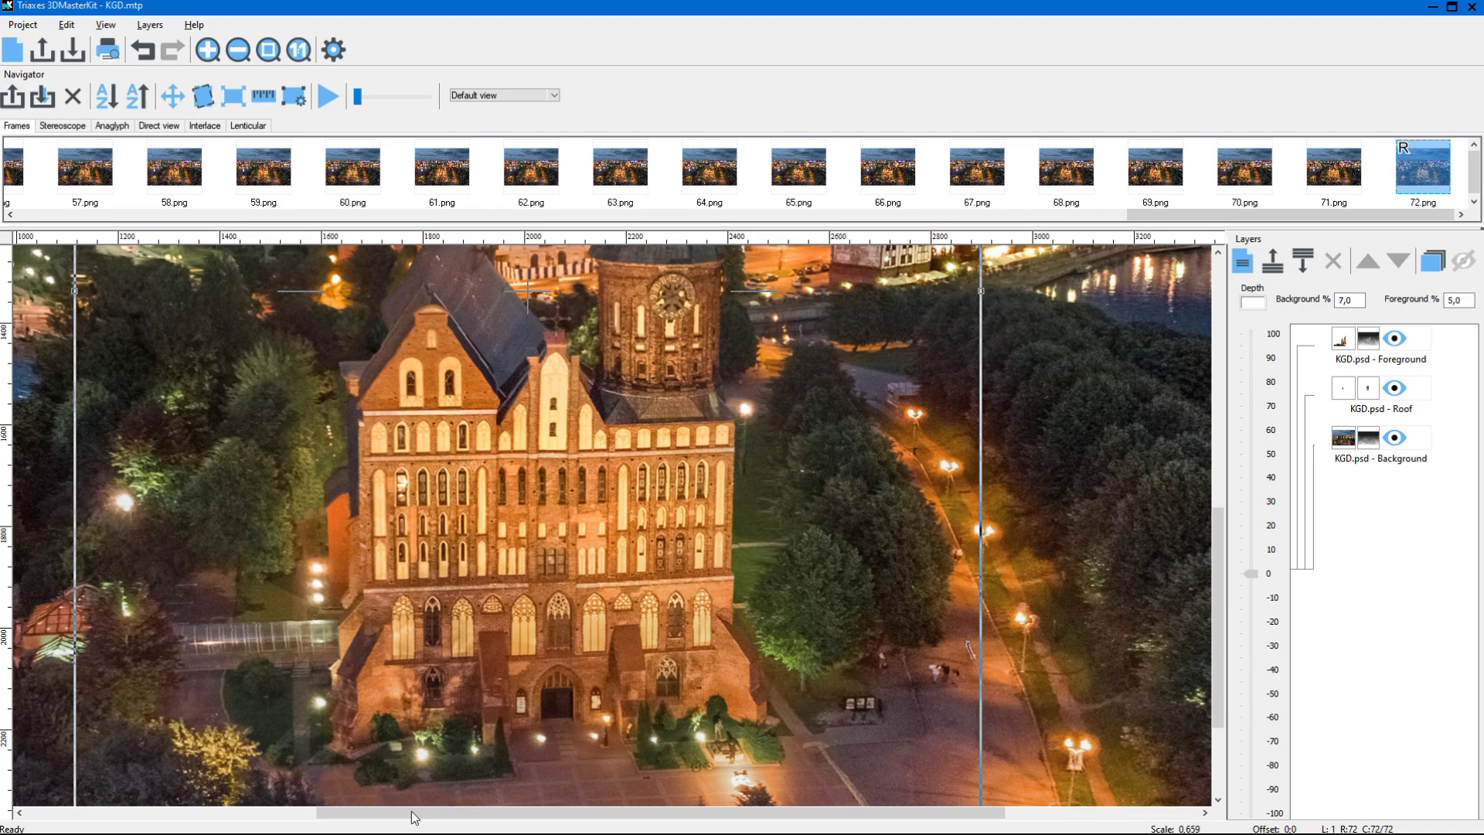
{"action": "left_click_drag", "start_coordinate": [413, 813], "coordinate": [22, 827]}
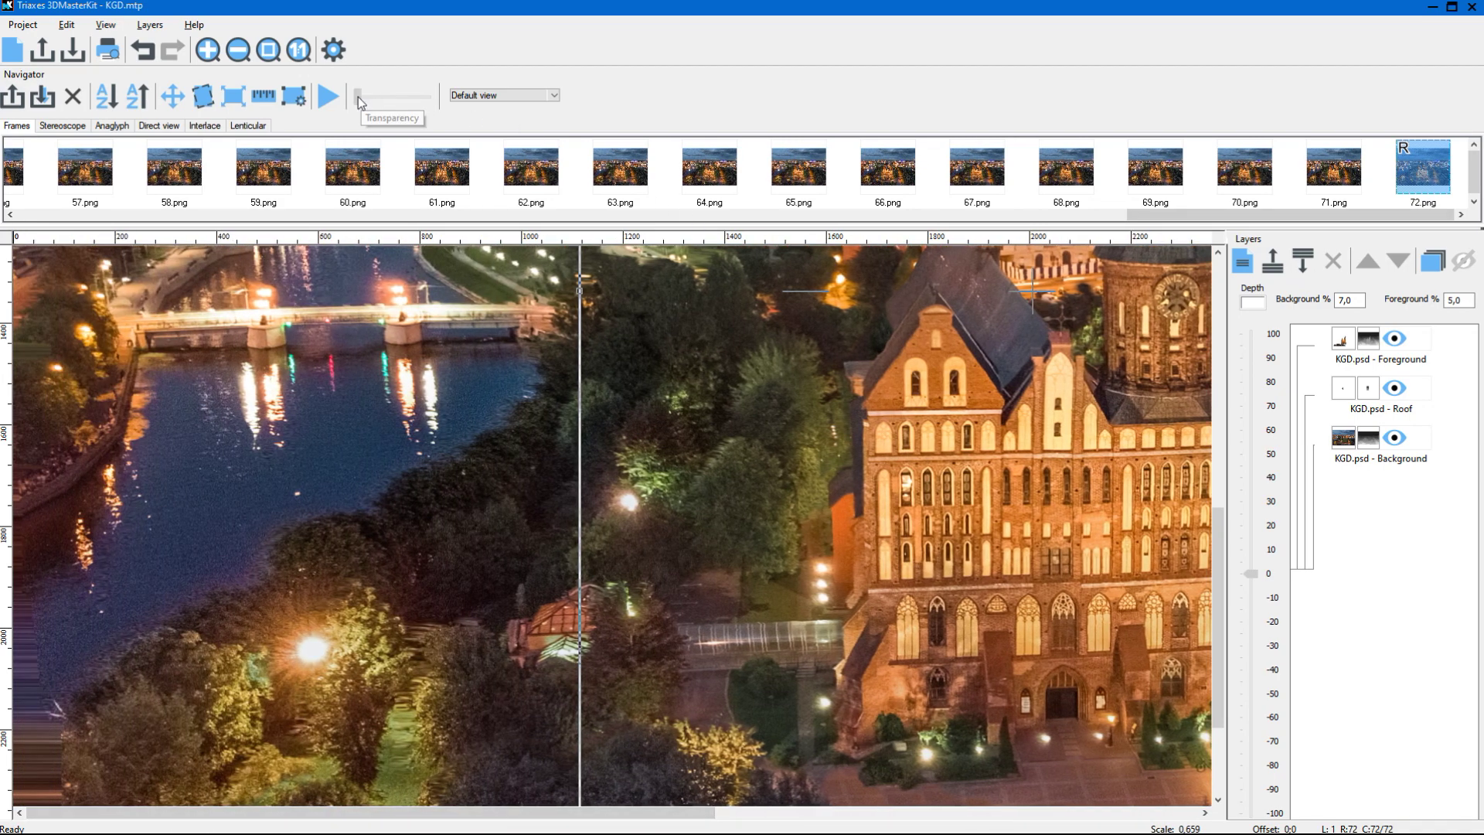
{"action": "mouse_move", "coordinate": [359, 96]}
{"action": "left_mouse_down"}
{"action": "mouse_move", "coordinate": [454, 103]}
{"action": "mouse_move", "coordinate": [341, 100]}
{"action": "left_mouse_up"}
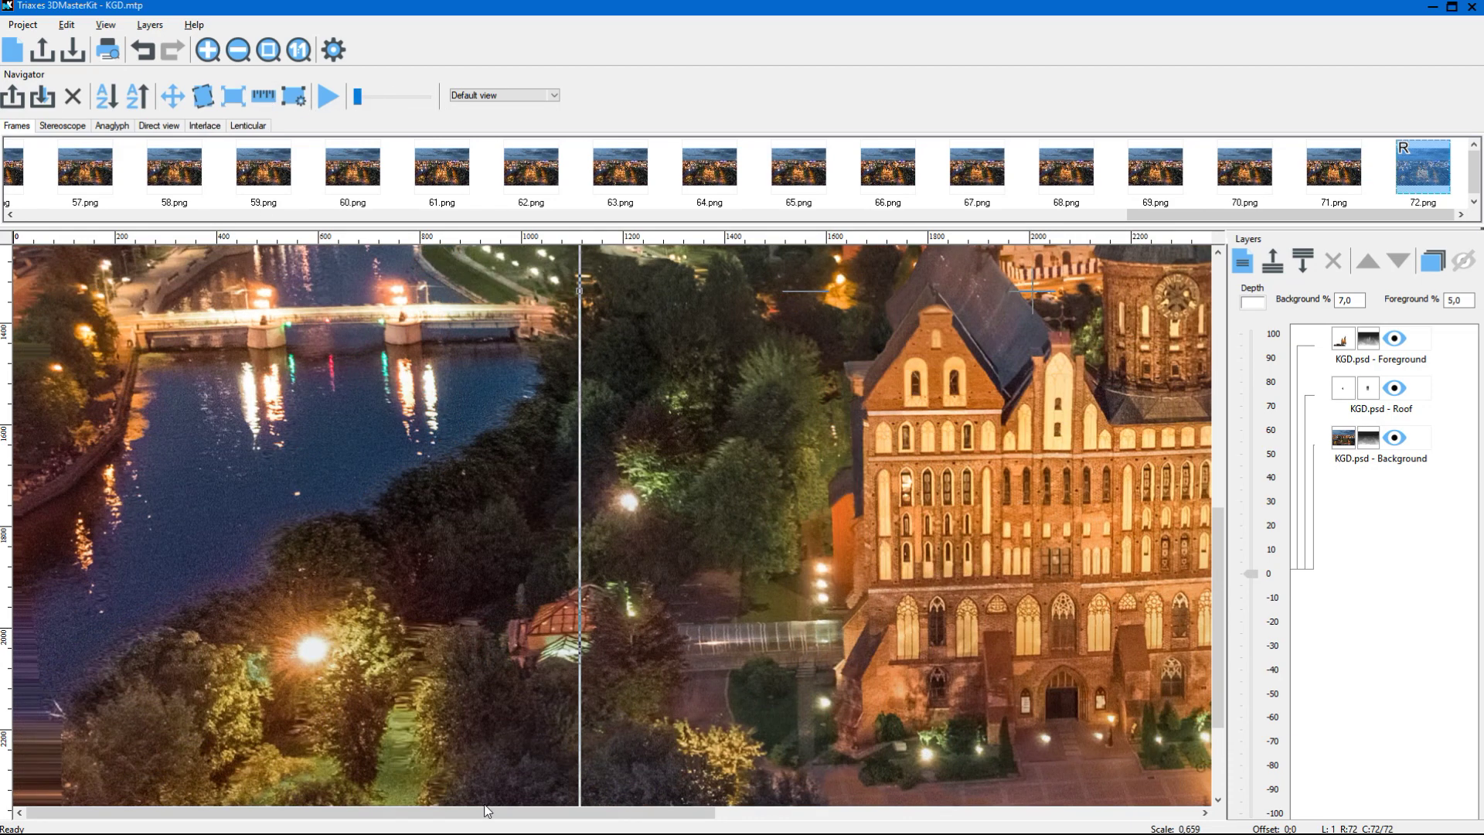
{"action": "left_click_drag", "start_coordinate": [488, 810], "coordinate": [1067, 808]}
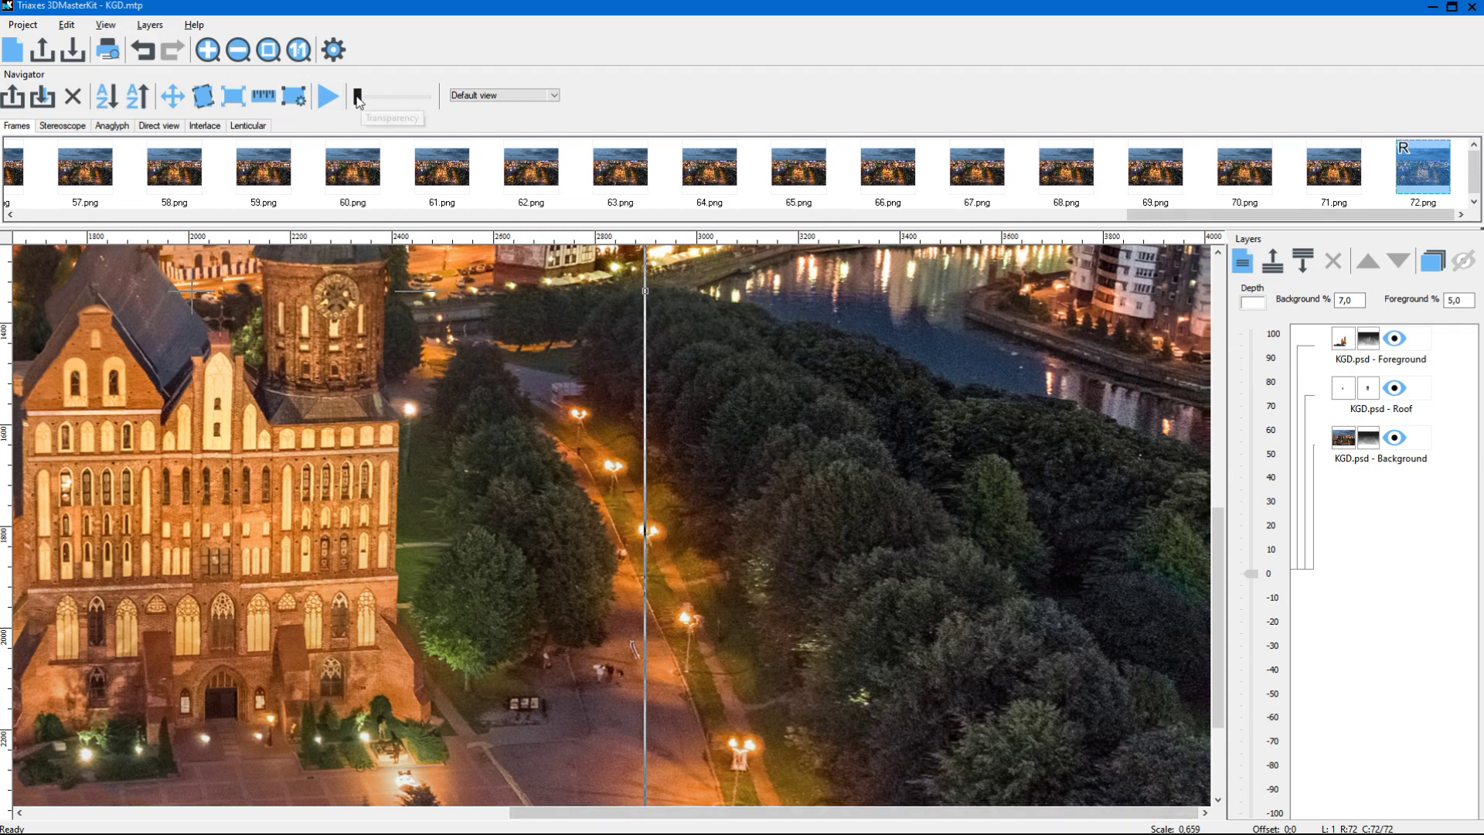
{"action": "left_click_drag", "start_coordinate": [358, 97], "coordinate": [470, 114]}
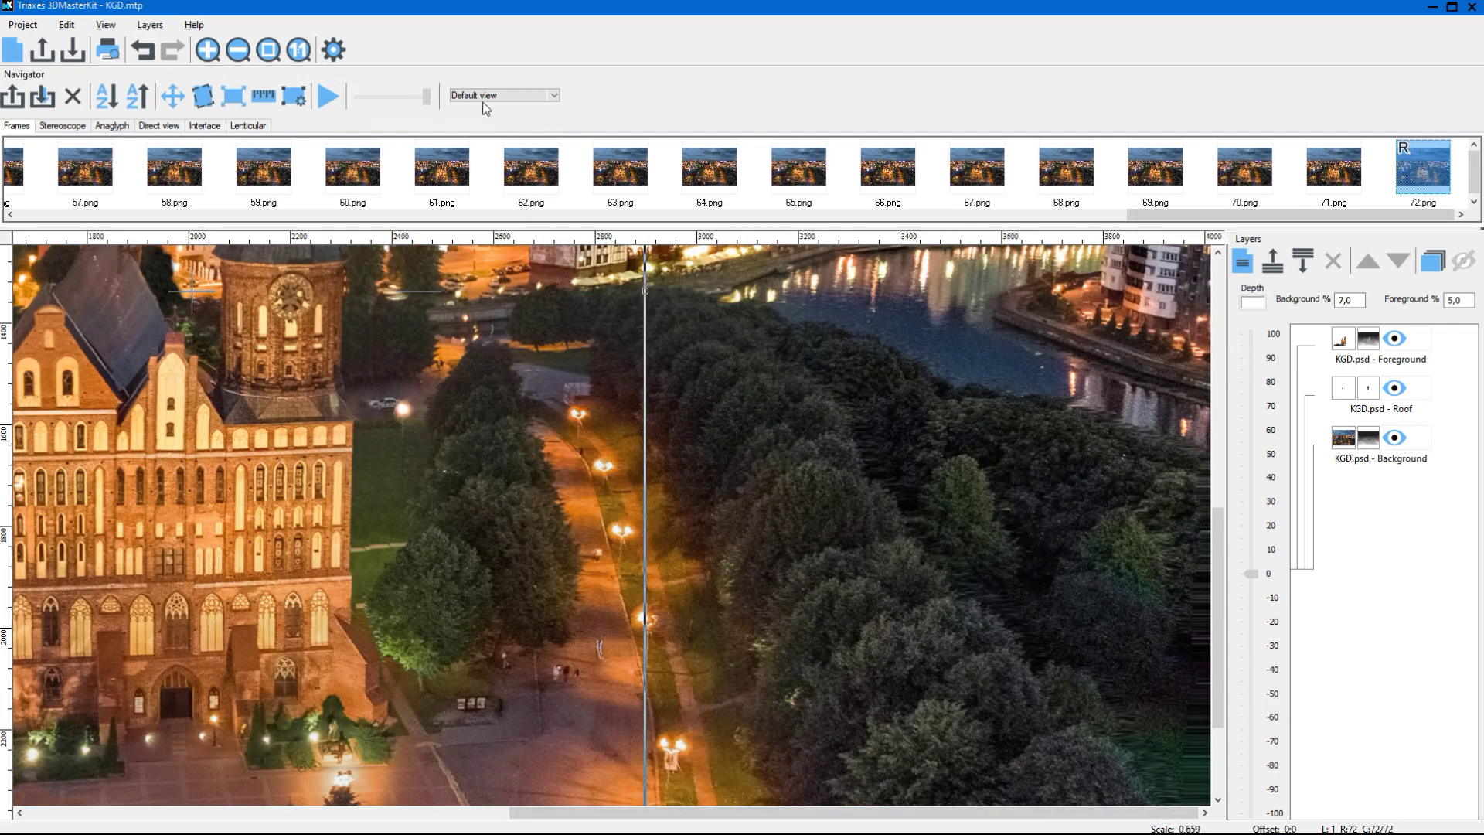
{"action": "left_click_drag", "start_coordinate": [399, 103], "coordinate": [379, 99]}
{"action": "left_click", "coordinate": [269, 50]}
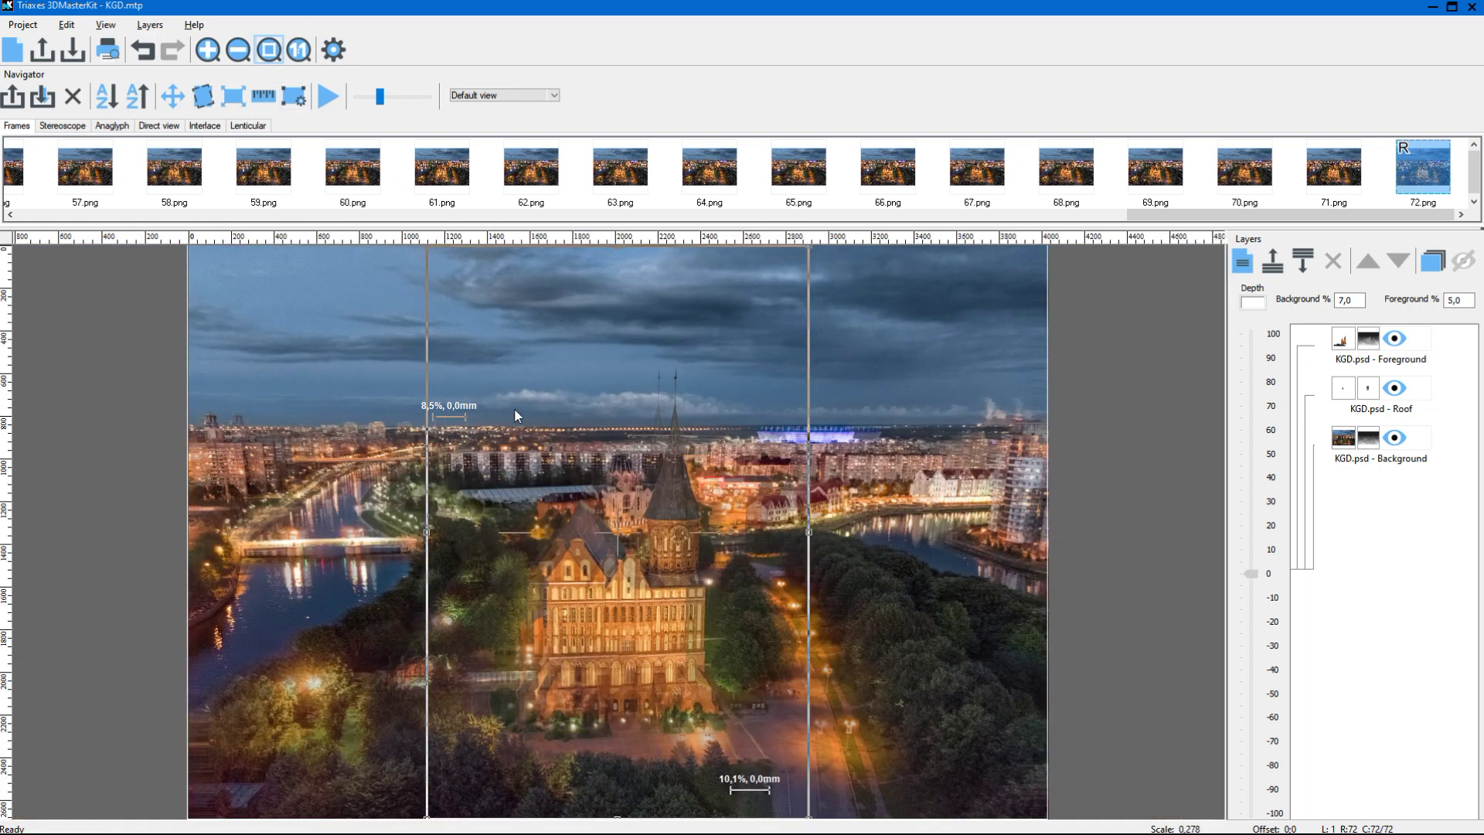
With the aspect ratio unlocked, widen the crop rectangle to about 3680 pixels and check its sides against both overlaid frames.
{"action": "double_click", "coordinate": [426, 280]}
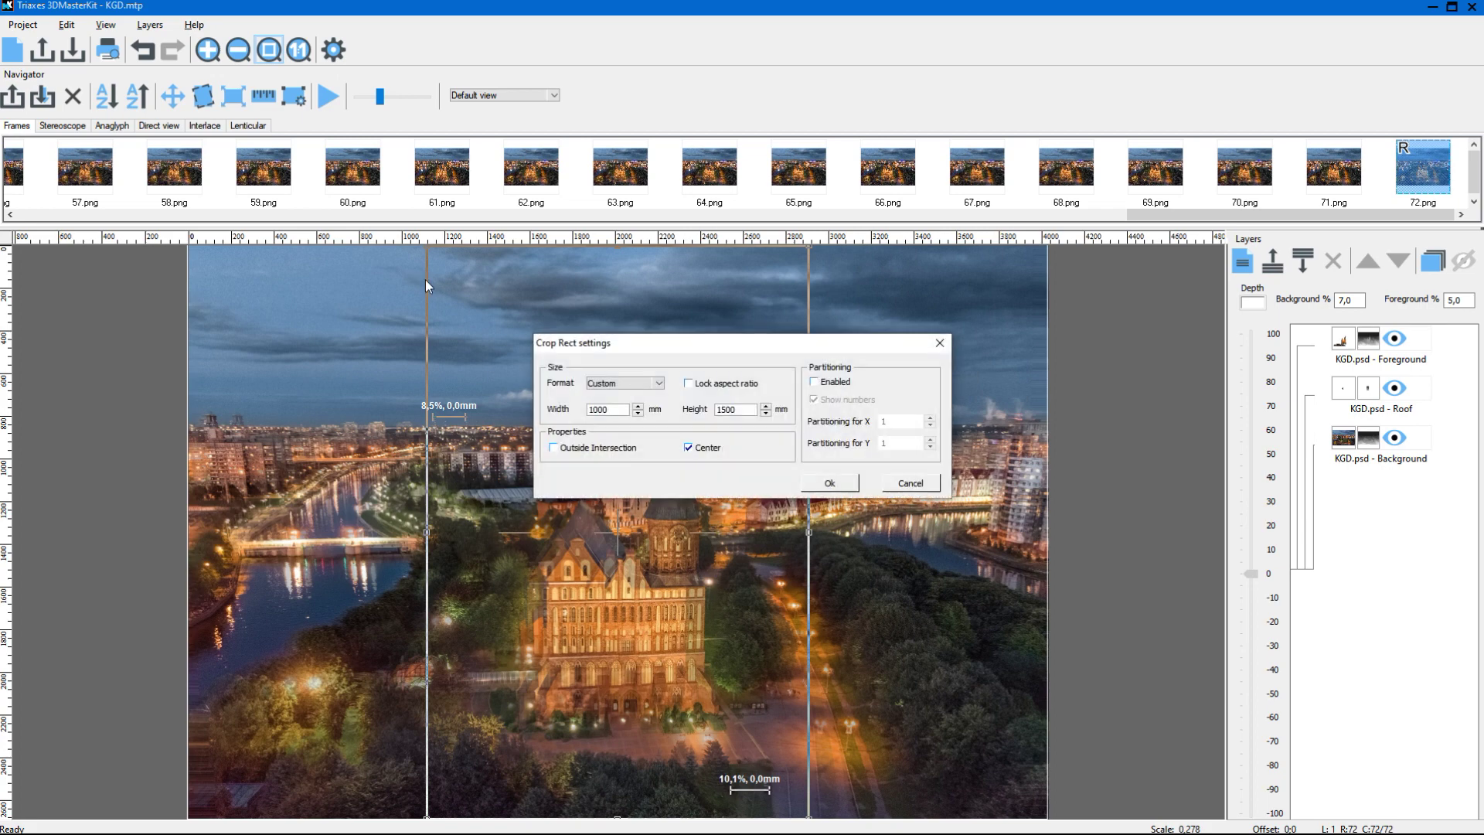
{"action": "left_click", "coordinate": [699, 389]}
{"action": "left_click", "coordinate": [699, 391]}
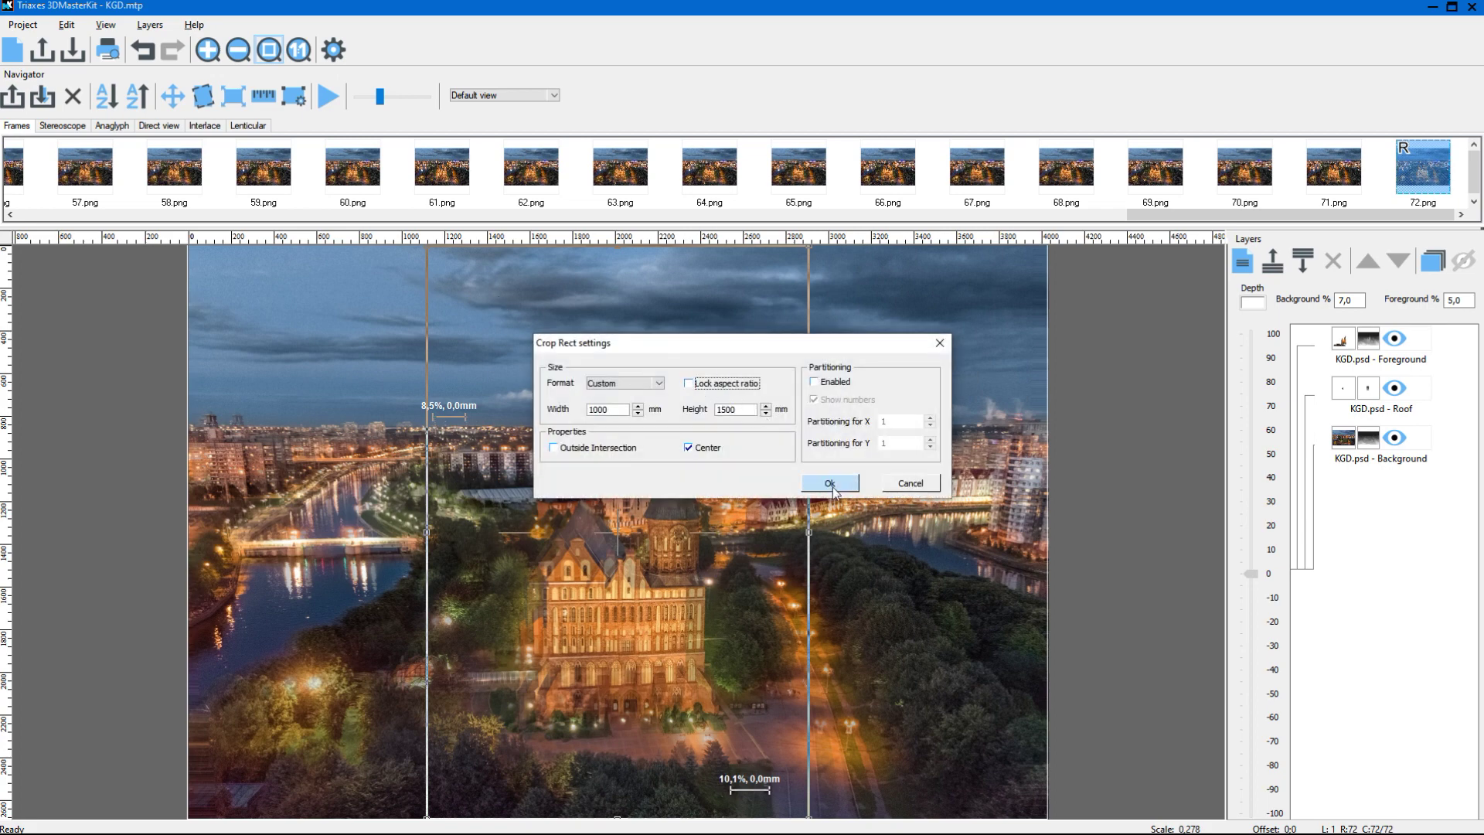
{"action": "left_click", "coordinate": [831, 486]}
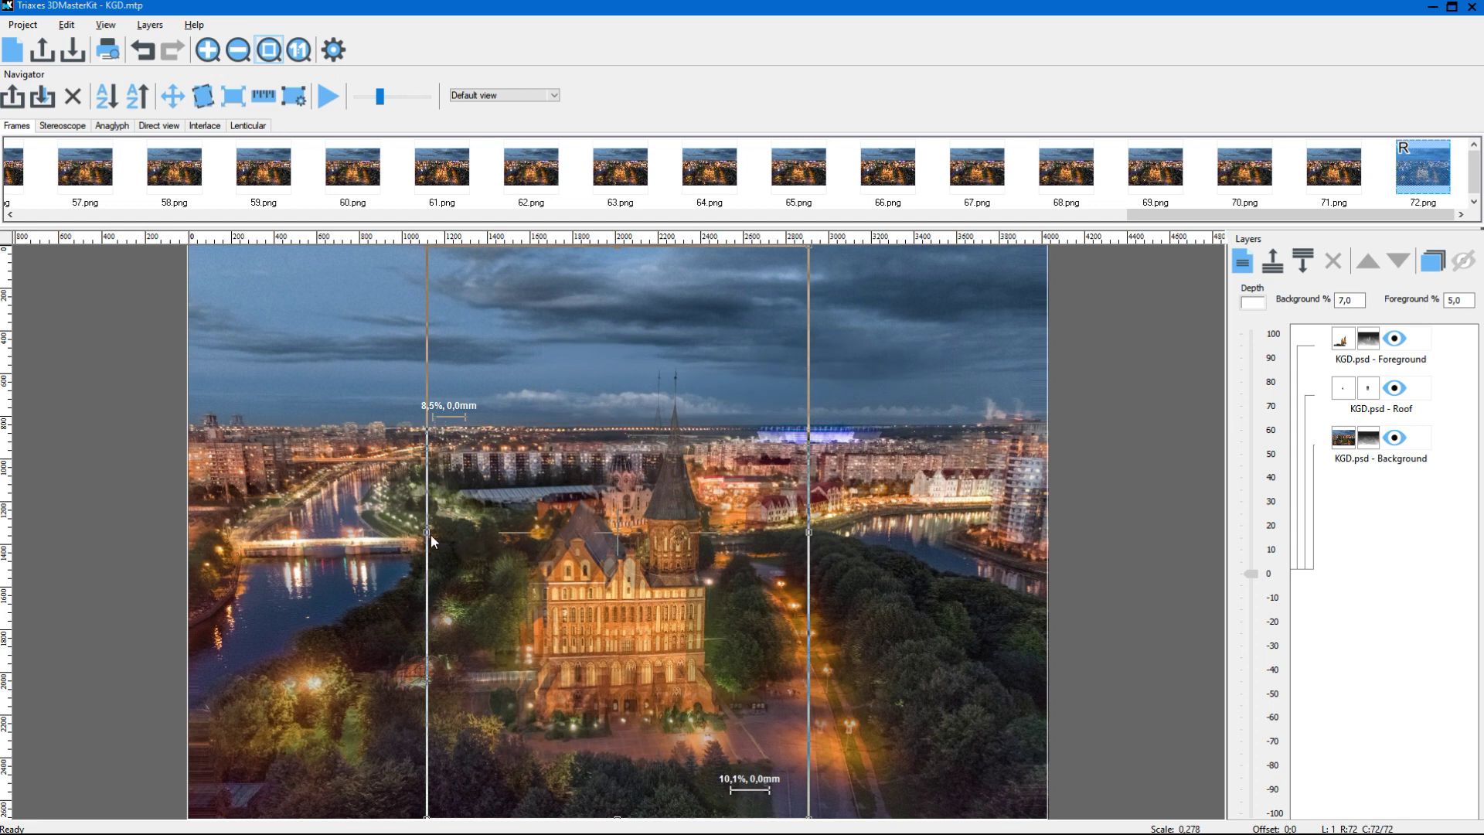
{"action": "left_click_drag", "start_coordinate": [426, 533], "coordinate": [214, 565]}
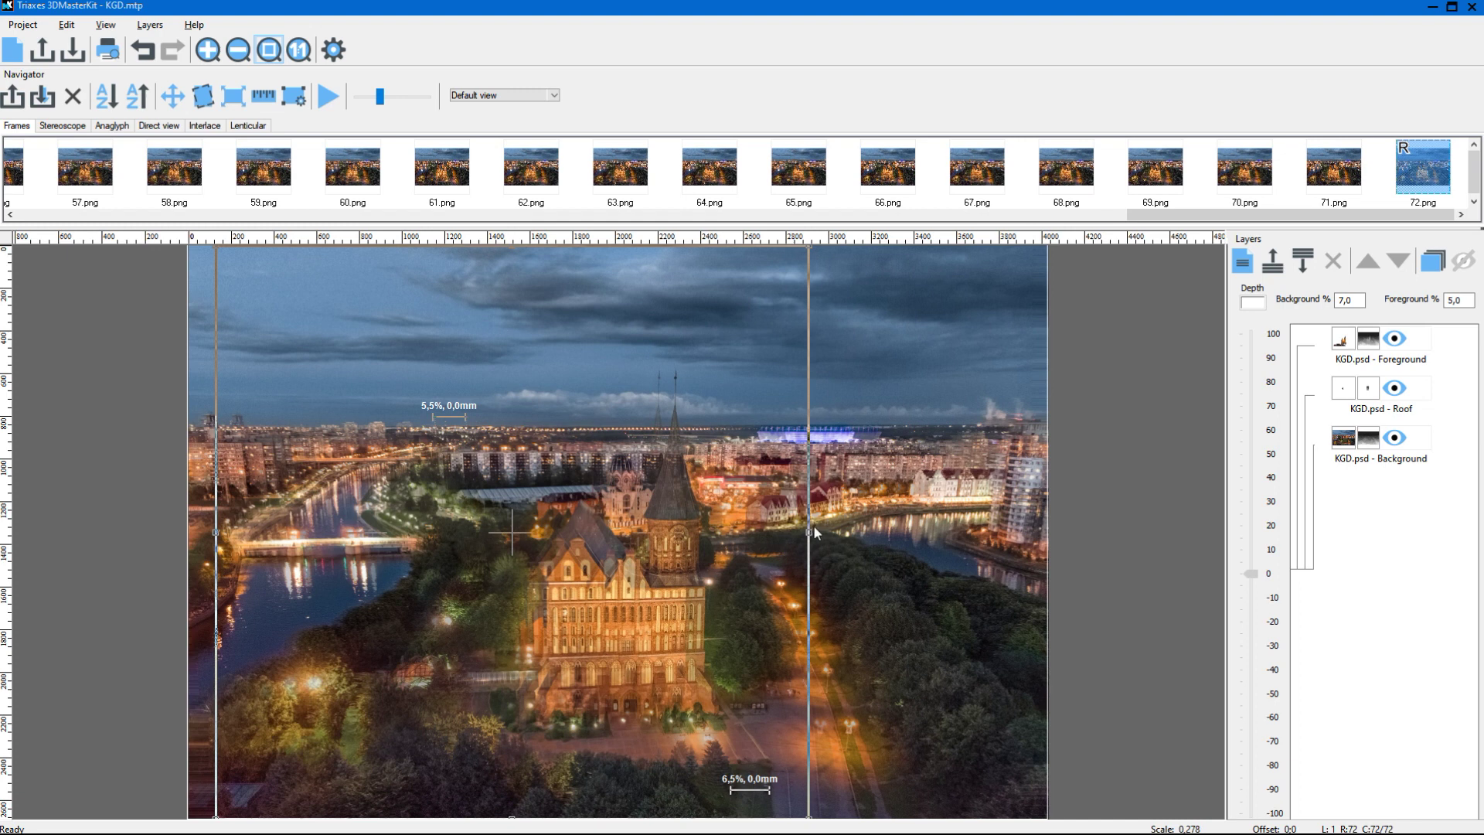
{"action": "left_click_drag", "start_coordinate": [811, 532], "coordinate": [1008, 571]}
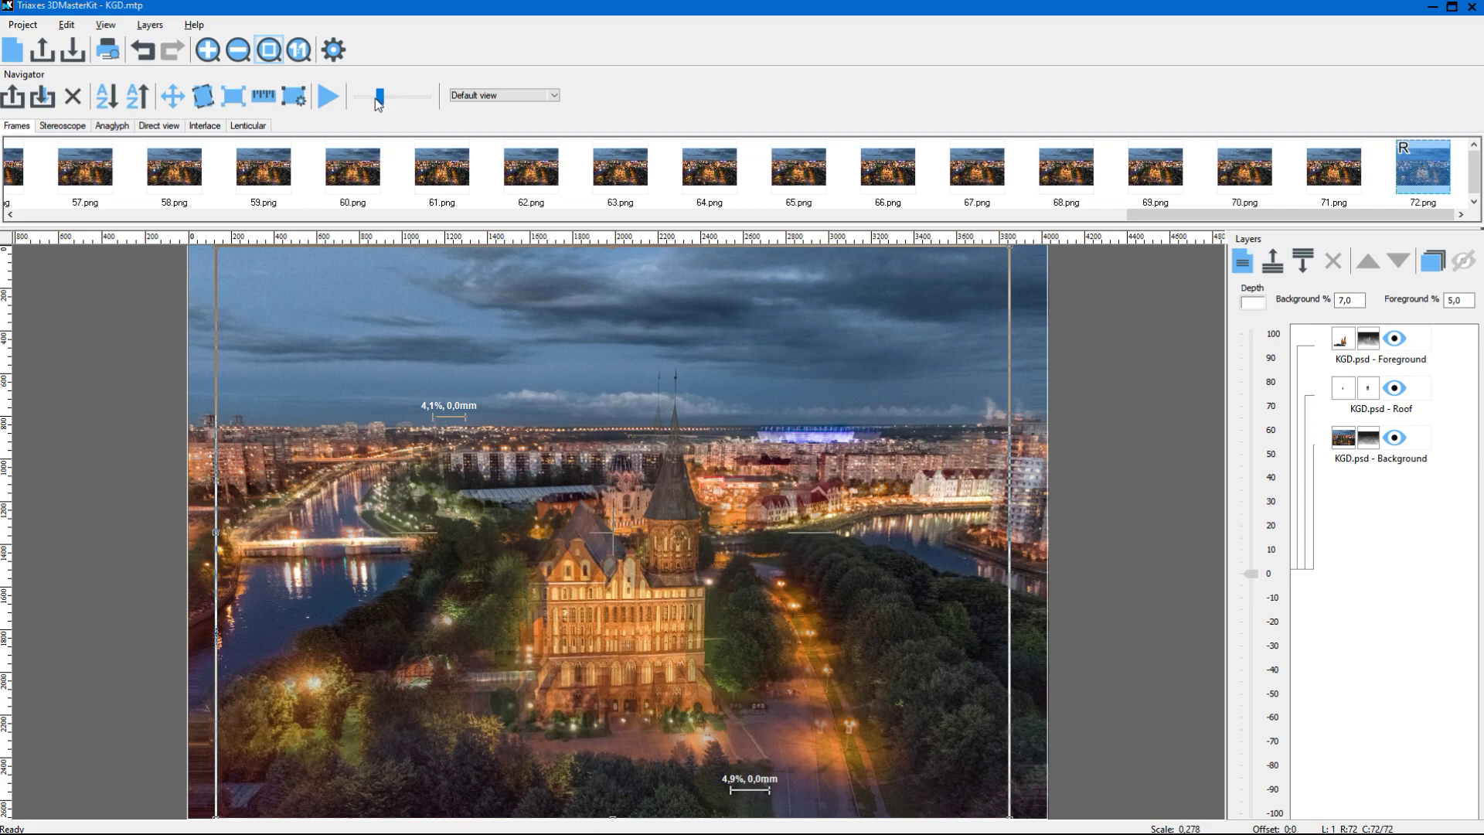
{"action": "left_click_drag", "start_coordinate": [380, 107], "coordinate": [440, 128]}
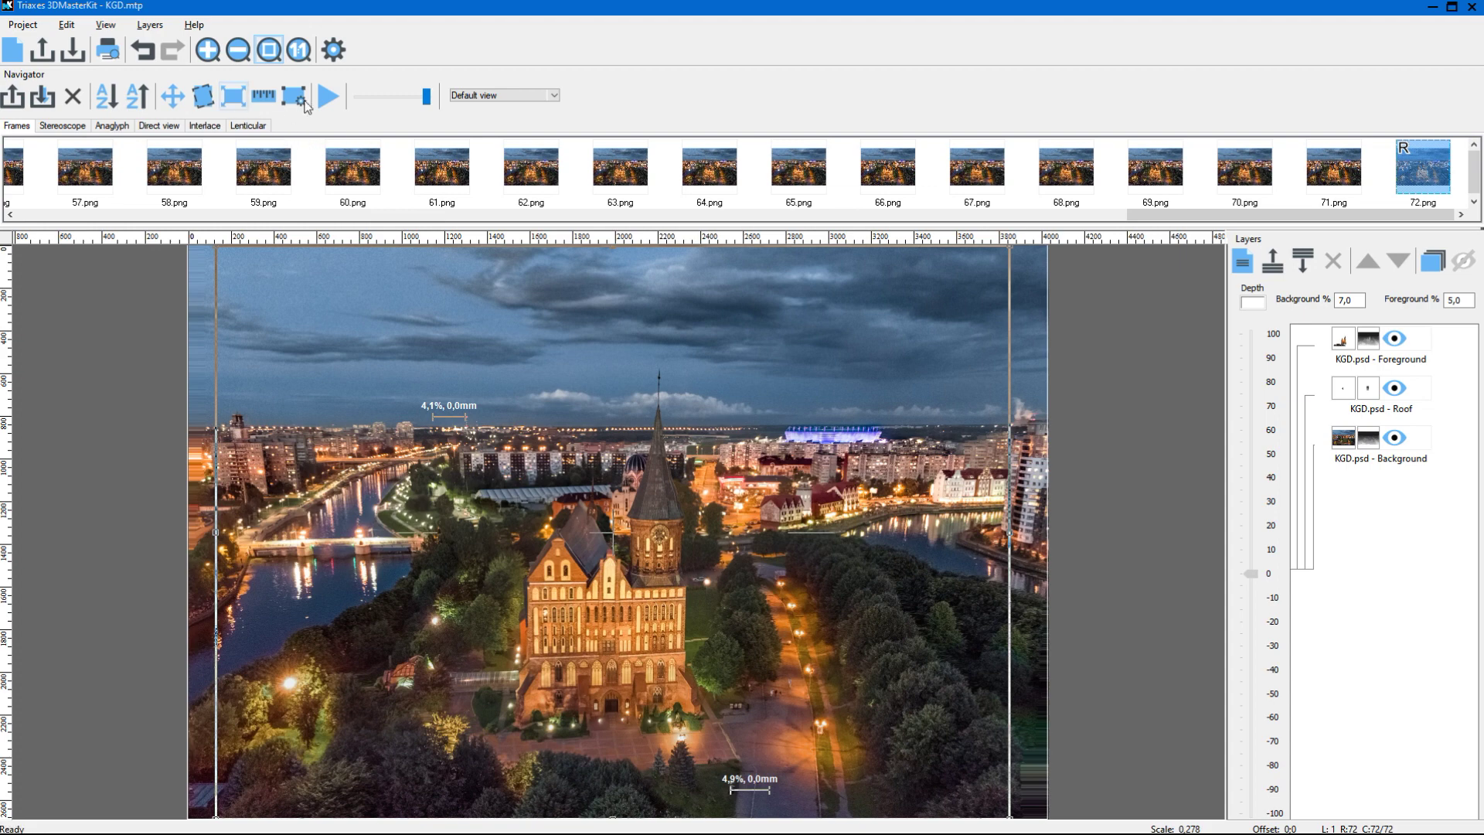
{"action": "left_click_drag", "start_coordinate": [392, 103], "coordinate": [398, 103]}
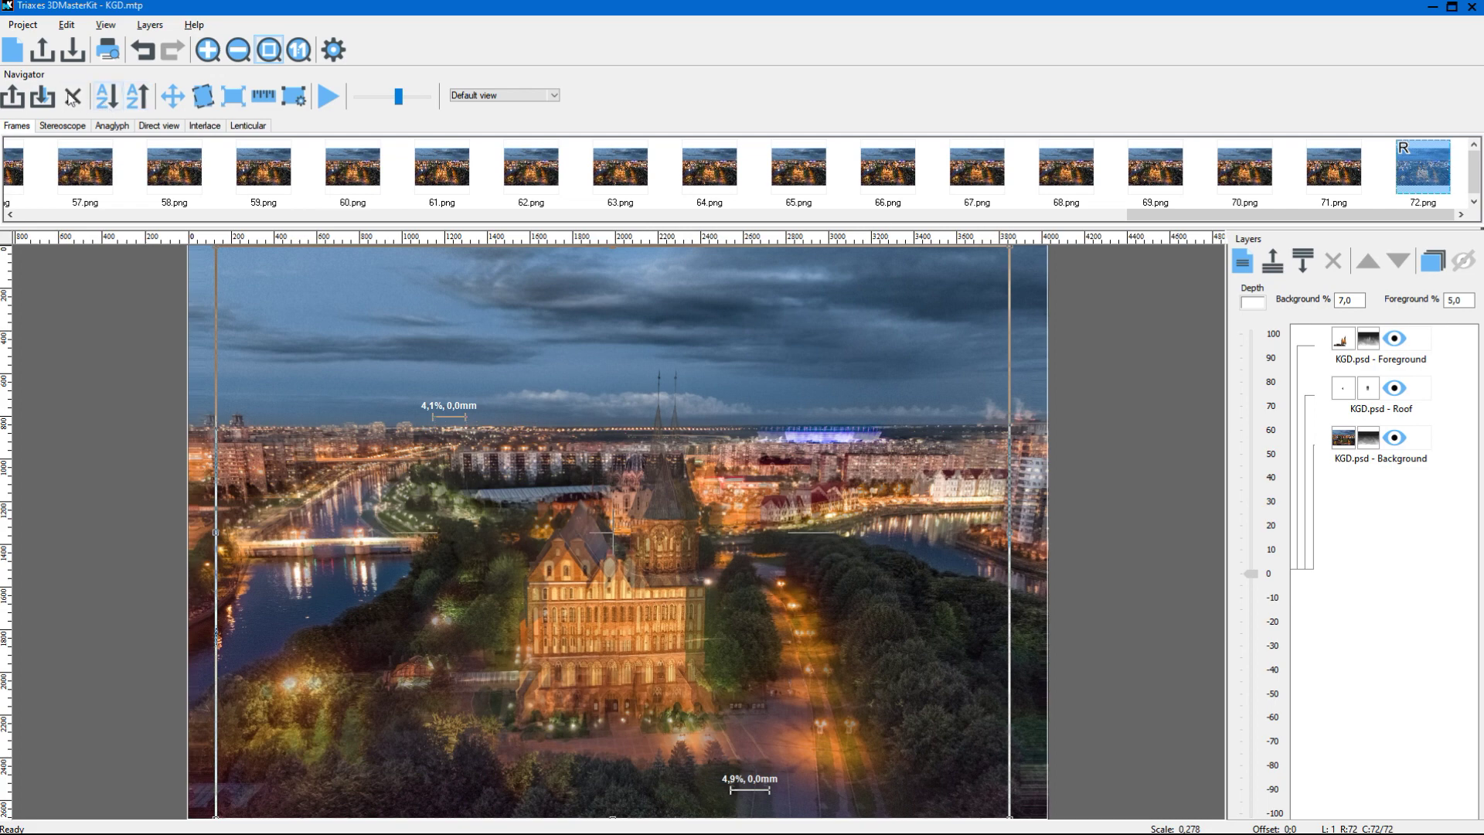
Export the cropped frames as TIFF images named KGD.tiff into the CMYK-test folder.
{"action": "left_click", "coordinate": [44, 96]}
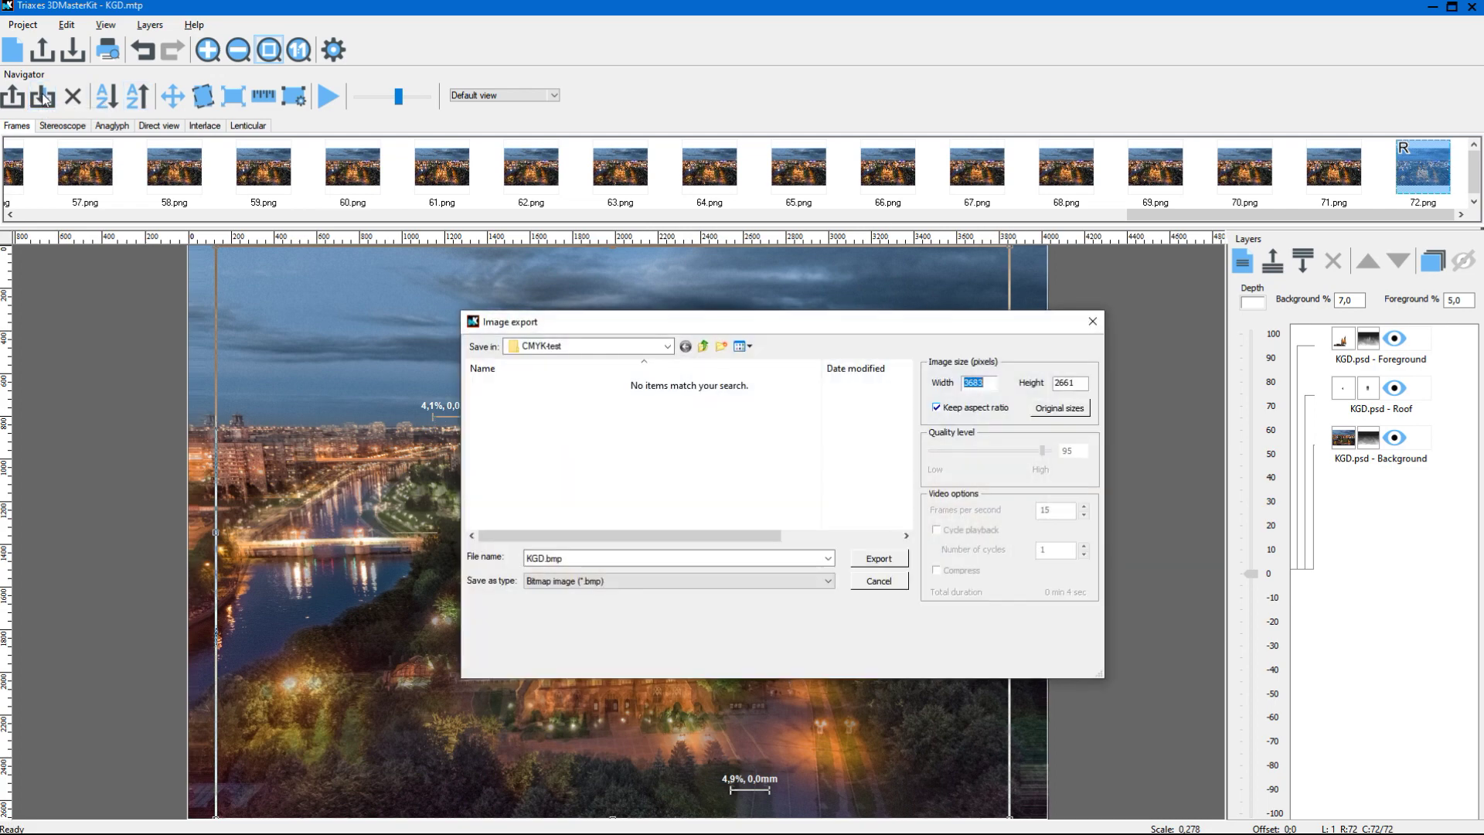
{"action": "left_click", "coordinate": [615, 583]}
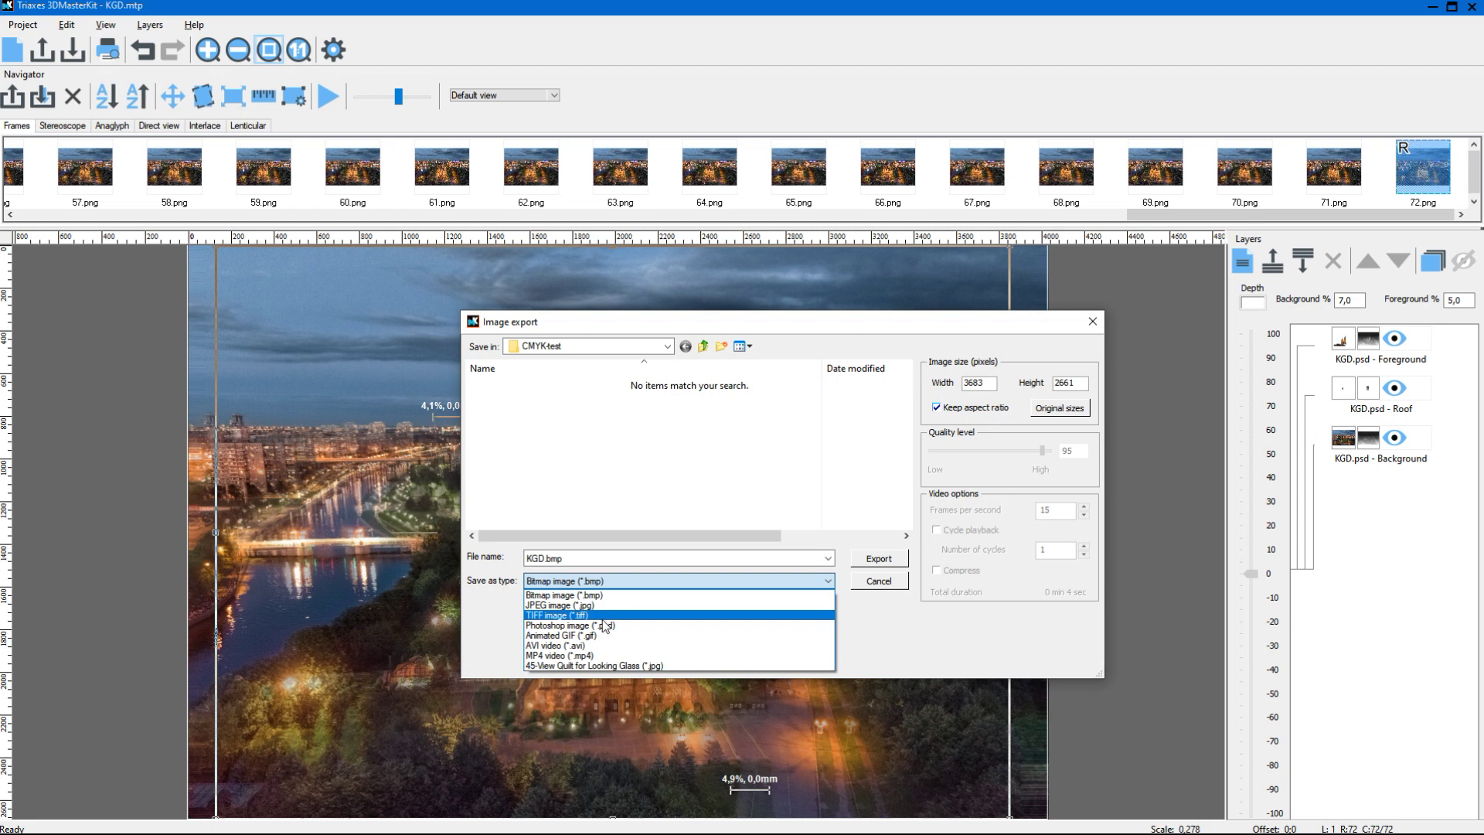
{"action": "left_click", "coordinate": [601, 618]}
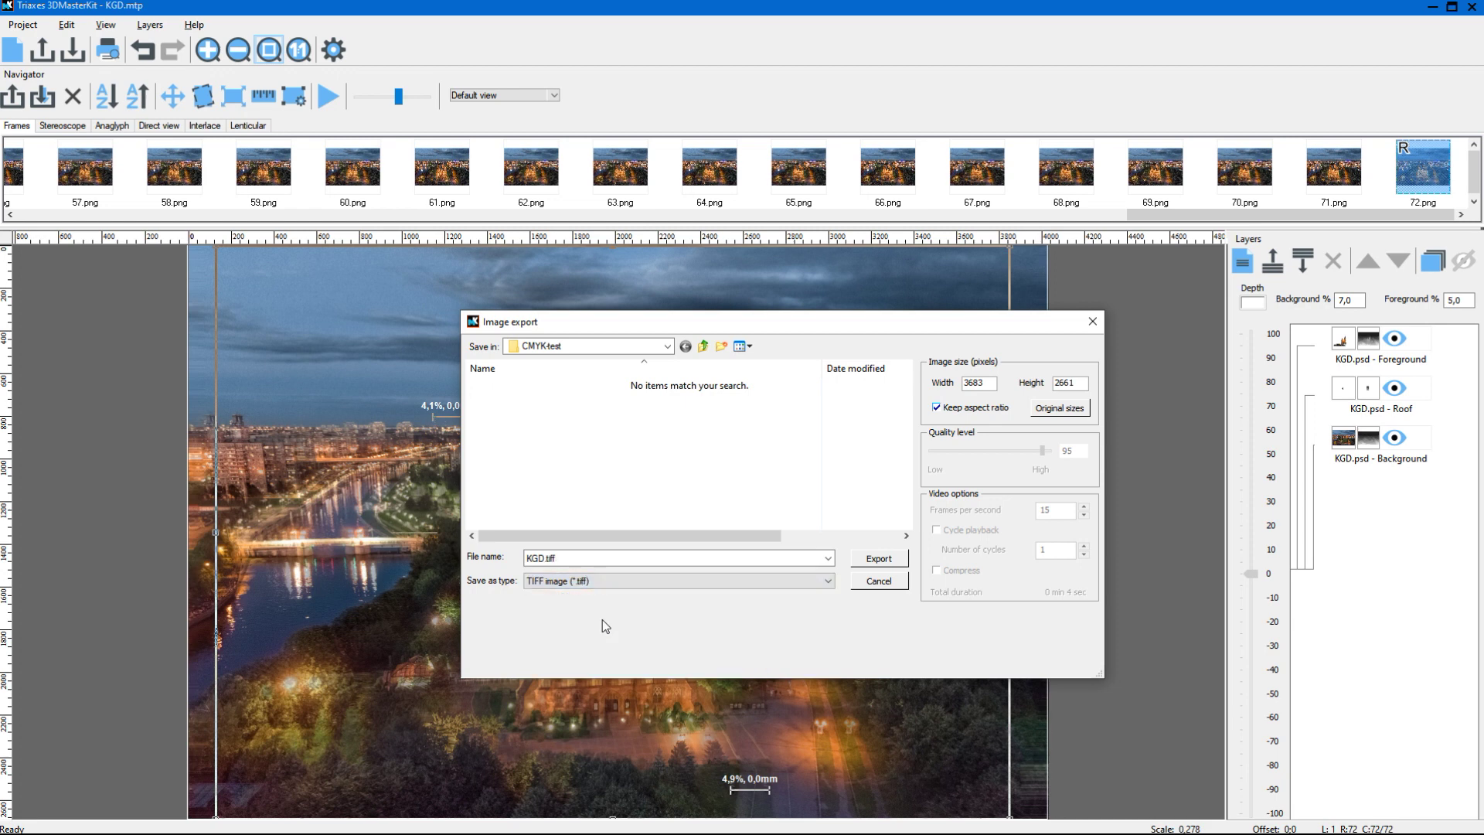
{"action": "left_click", "coordinate": [876, 560]}
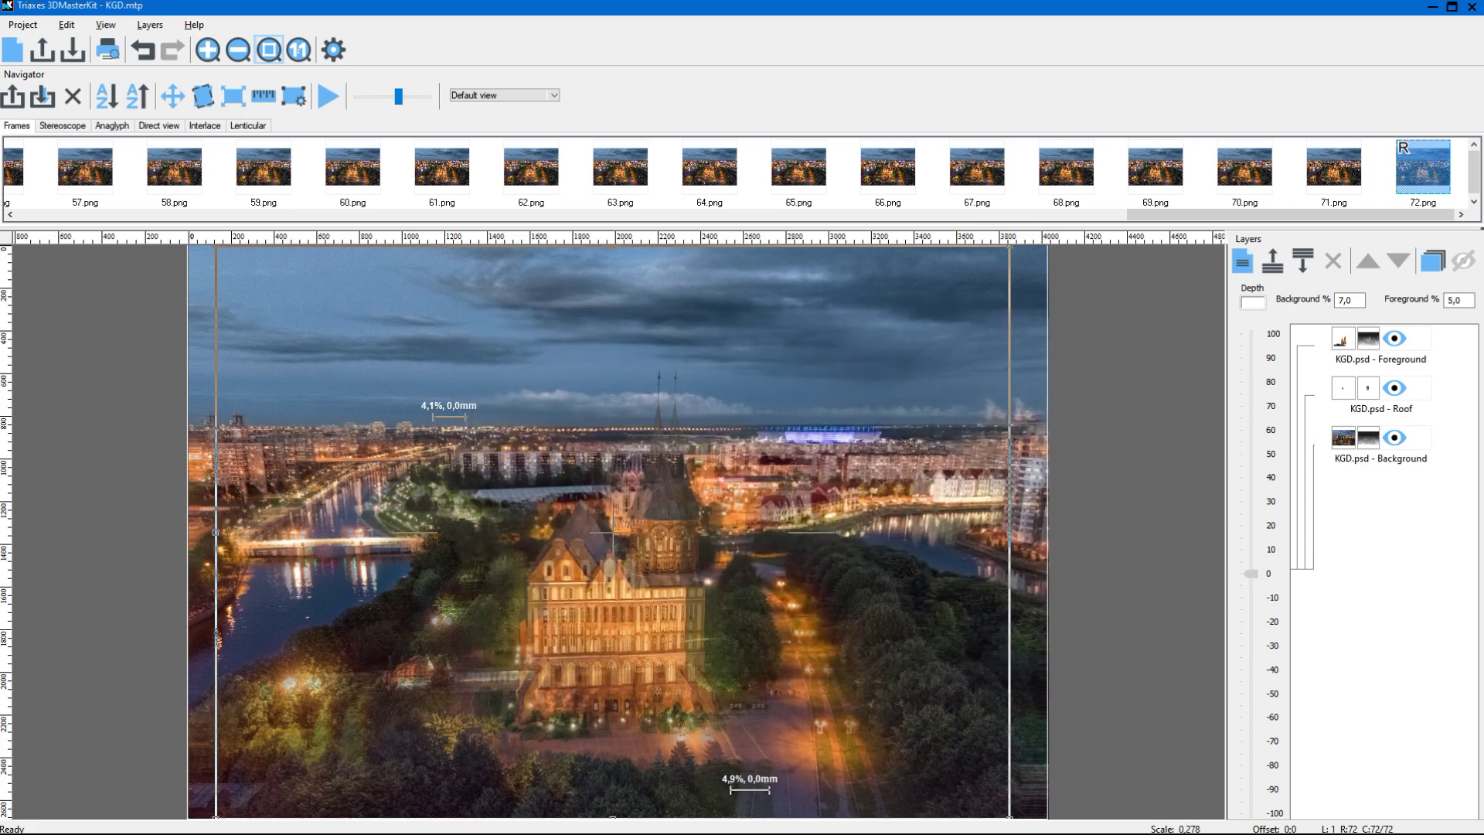
Set up a further frame export in JPEG format with quality level 89.
{"action": "left_click", "coordinate": [45, 96]}
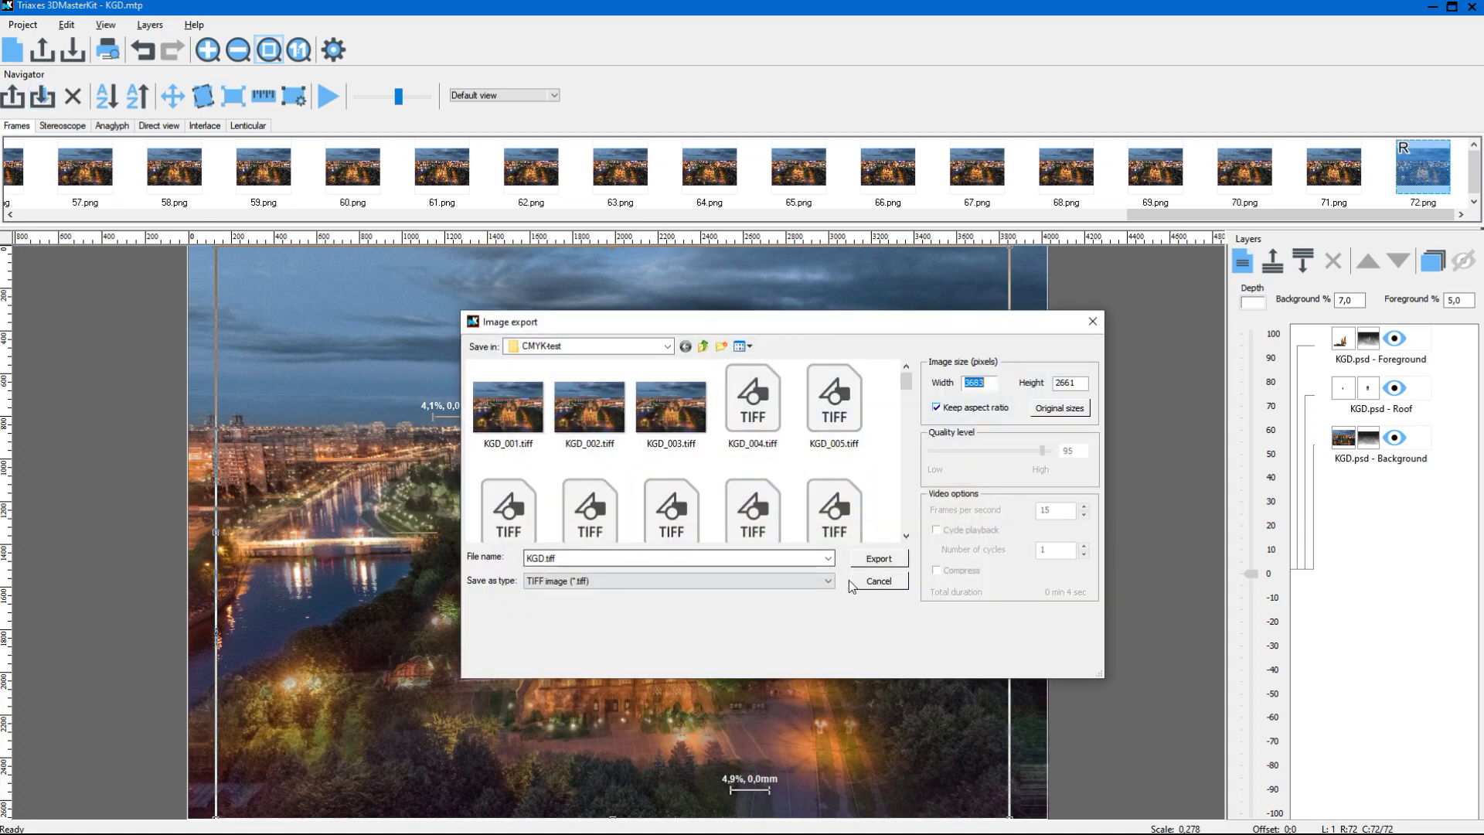
{"action": "left_click", "coordinate": [809, 580]}
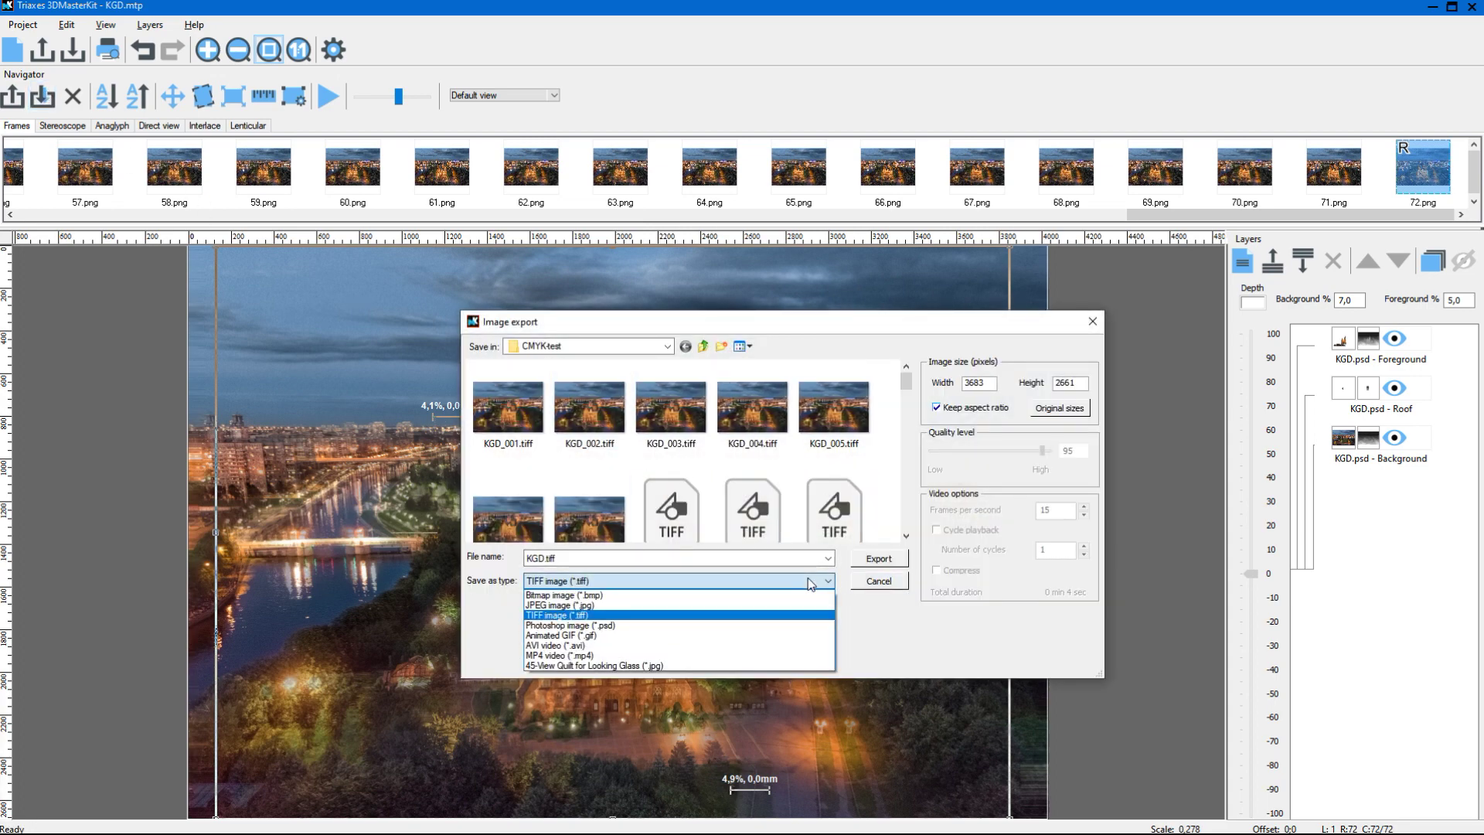
{"action": "left_click", "coordinate": [762, 605]}
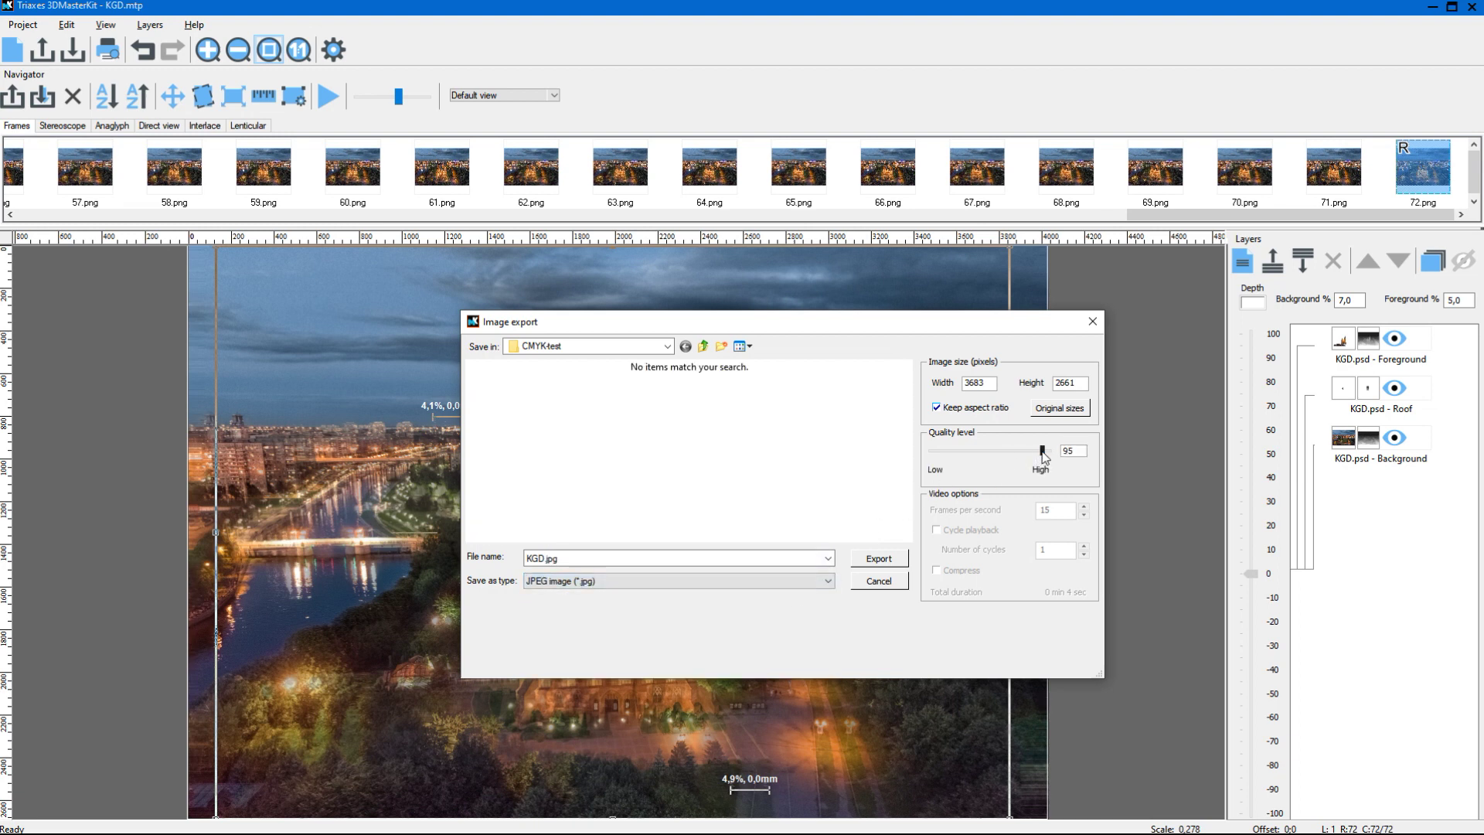
{"action": "left_click_drag", "start_coordinate": [1044, 454], "coordinate": [1036, 454]}
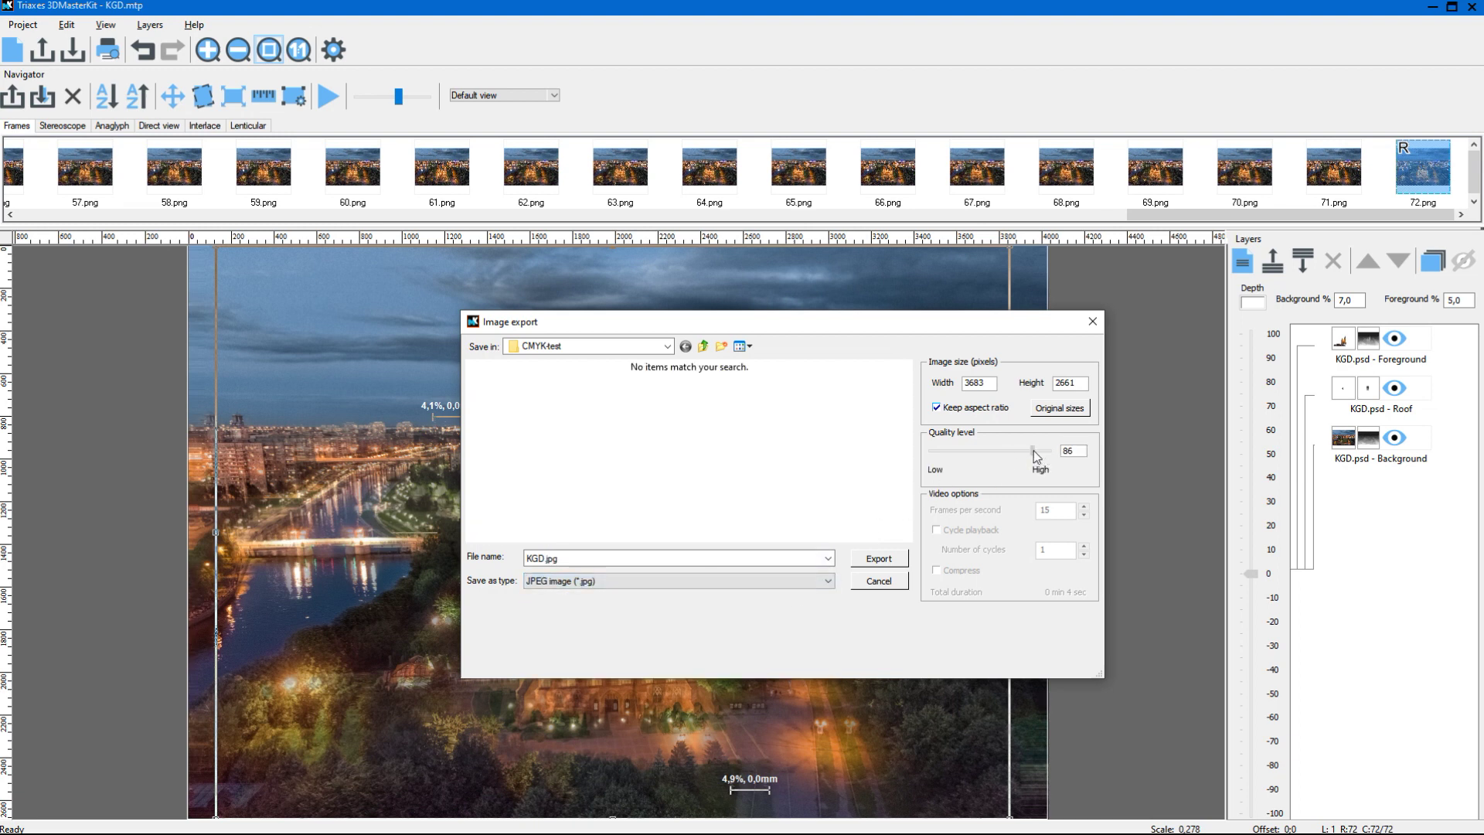
Export the frames as KGD.jpg into a new folder named jpg inside temp, without opening the target directory.
{"action": "left_click", "coordinate": [724, 348]}
{"action": "key", "text": "BackSpace"}
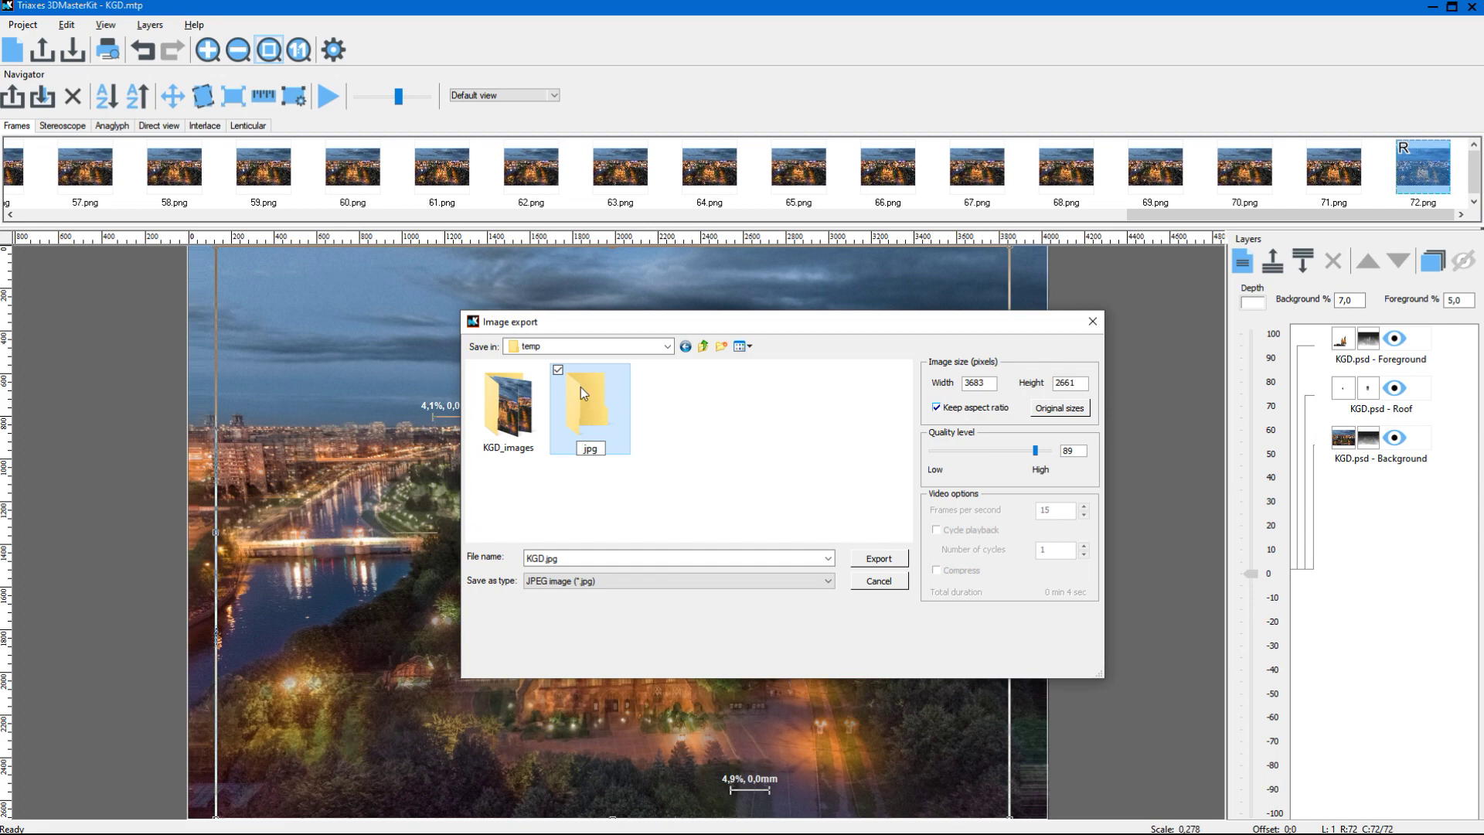
{"action": "key", "text": "Return"}
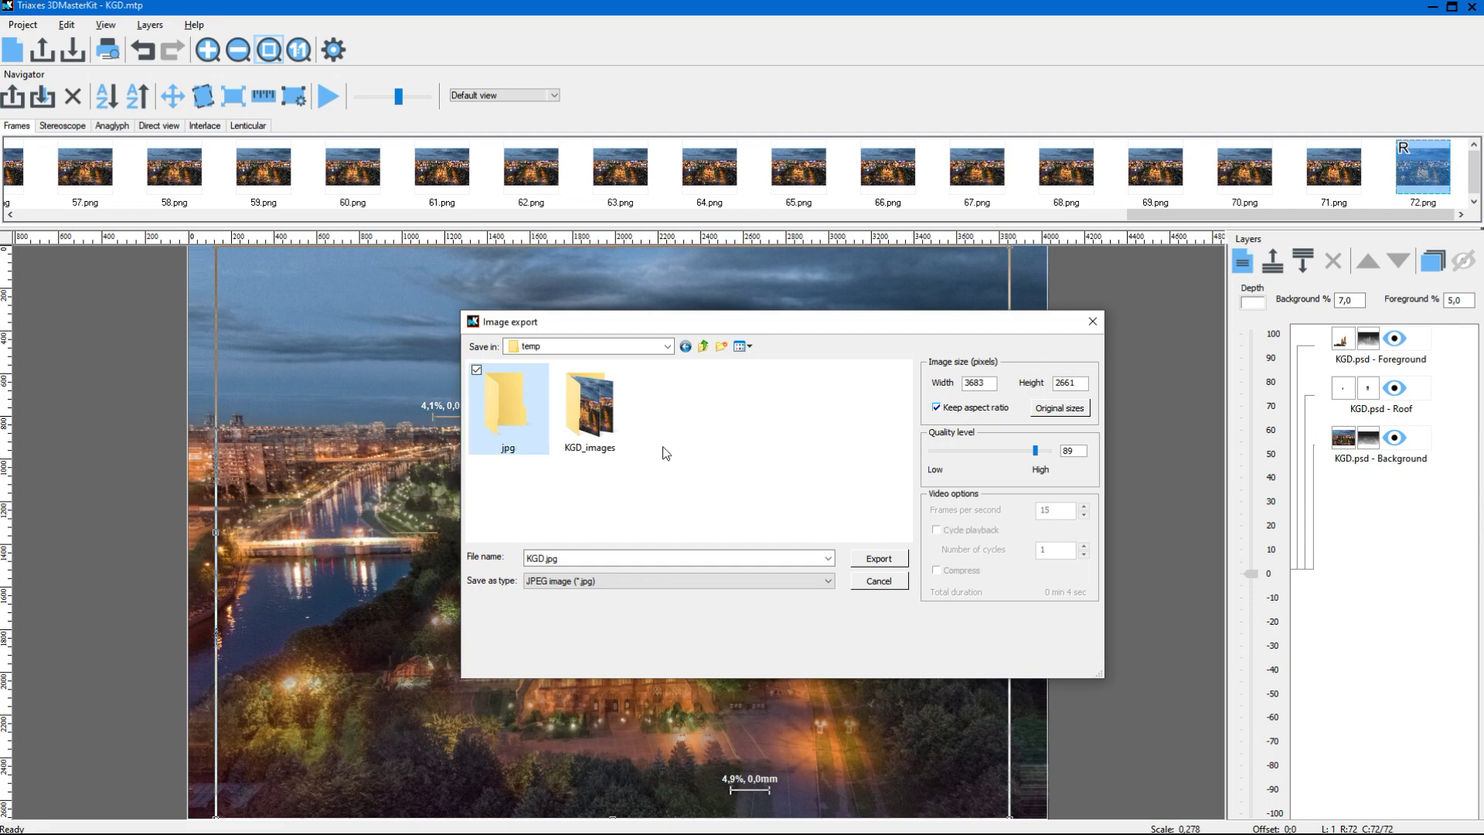
{"action": "double_click", "coordinate": [510, 417]}
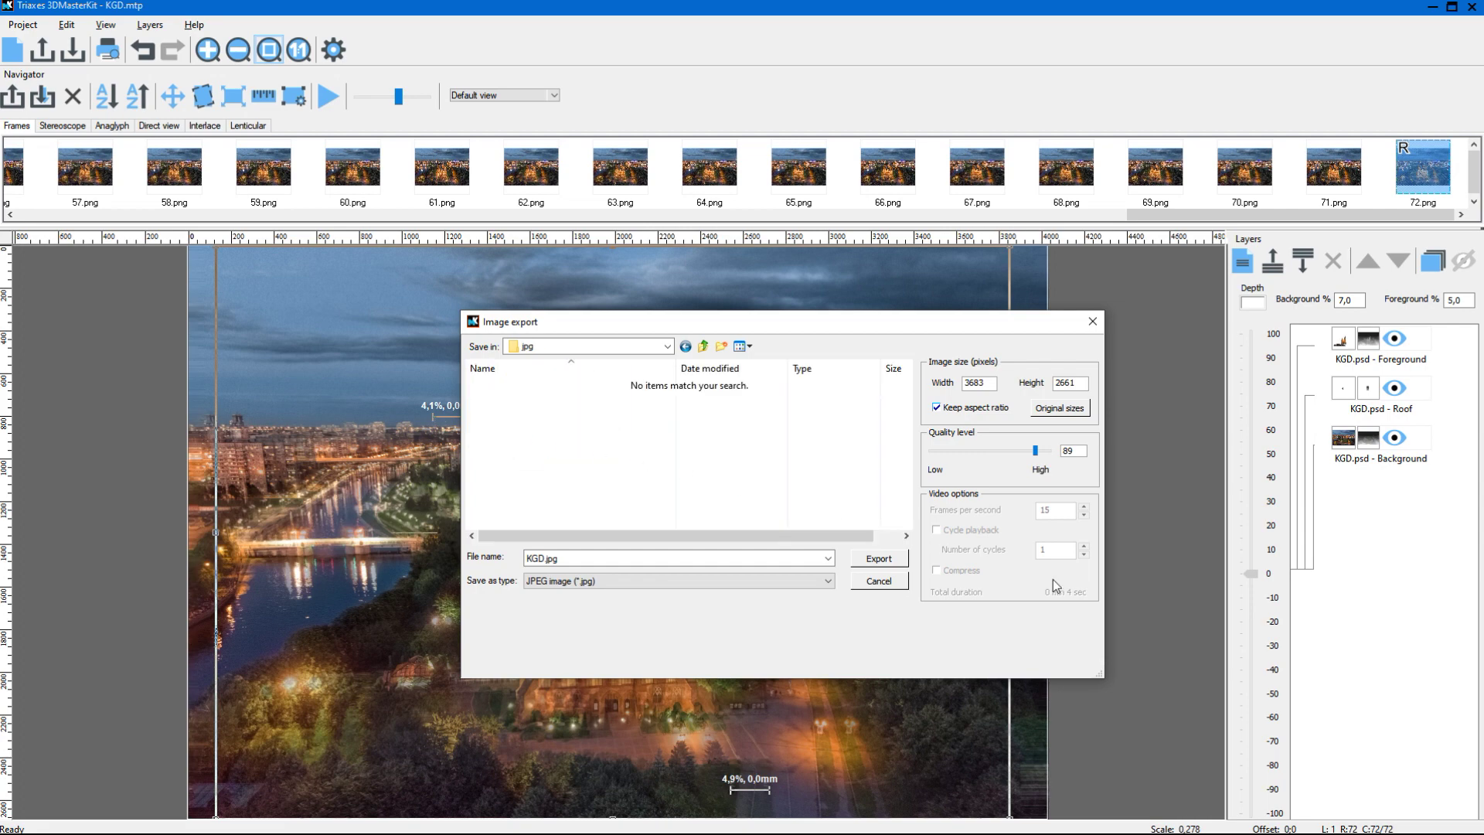
{"action": "left_click", "coordinate": [890, 563]}
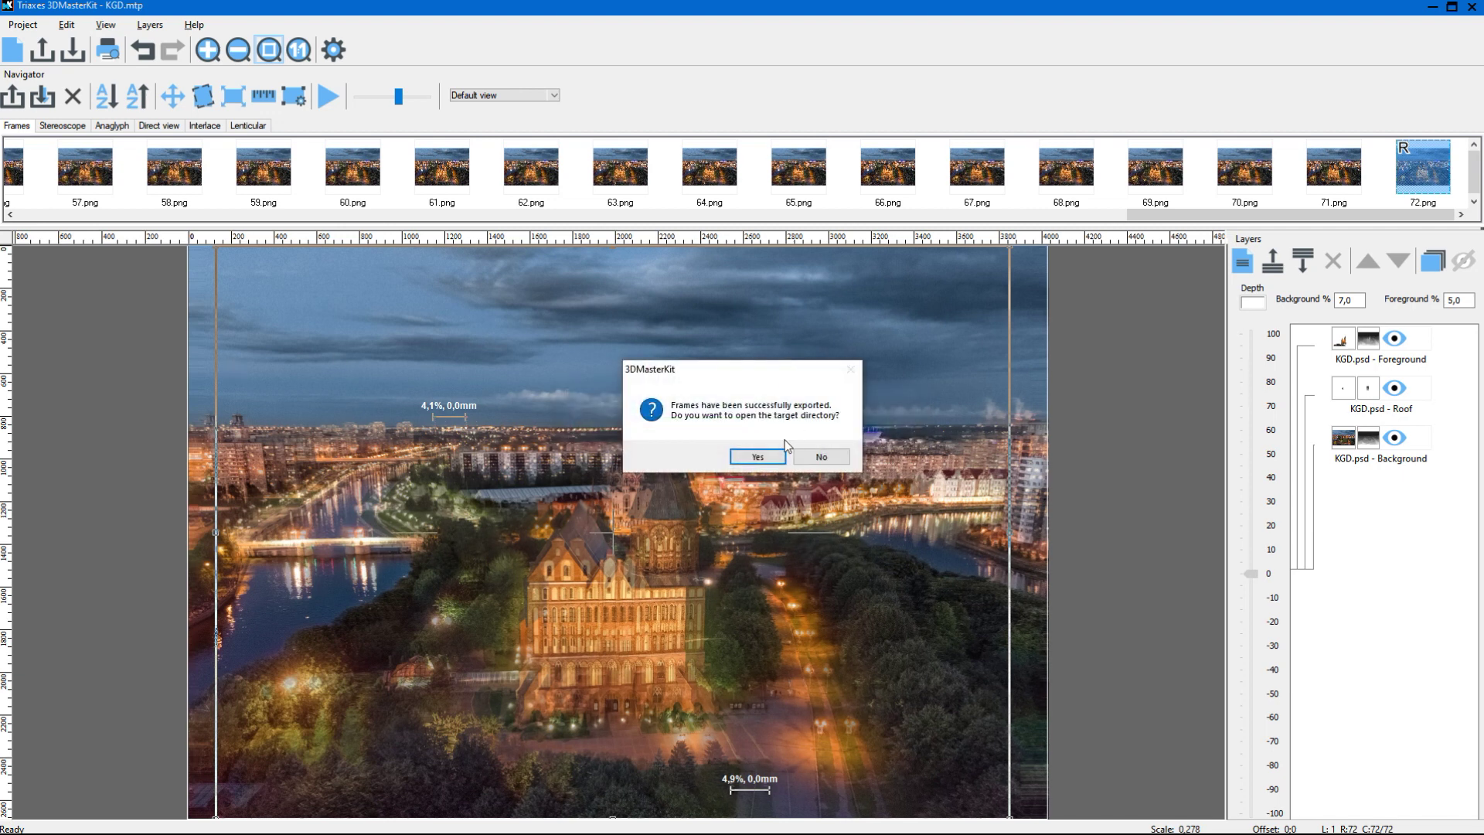
{"action": "left_click", "coordinate": [824, 458]}
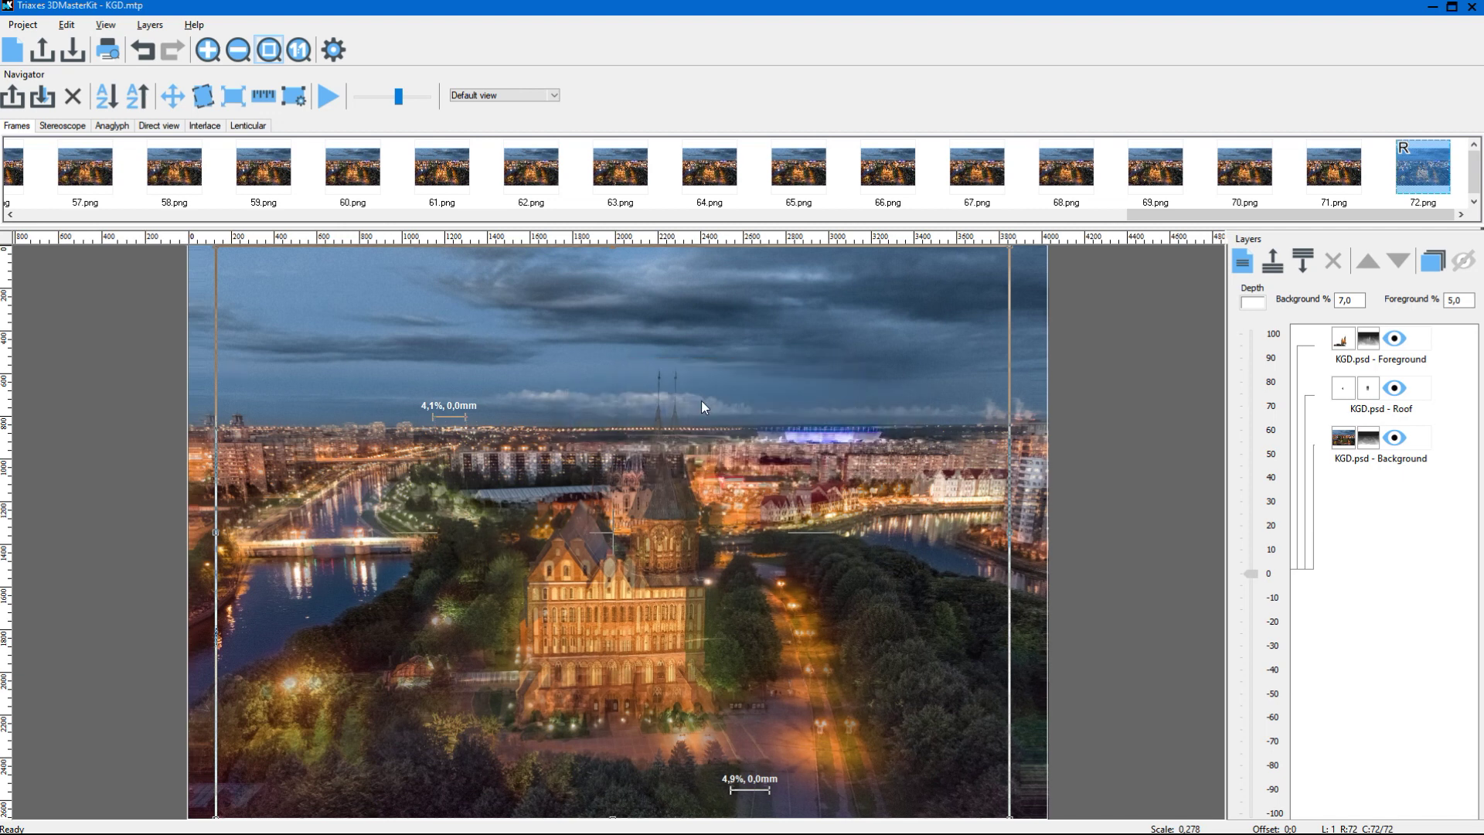
Set up an MP4 video export of the frames with a height of 720 pixels, keeping the aspect ratio.
{"action": "left_click", "coordinate": [42, 96]}
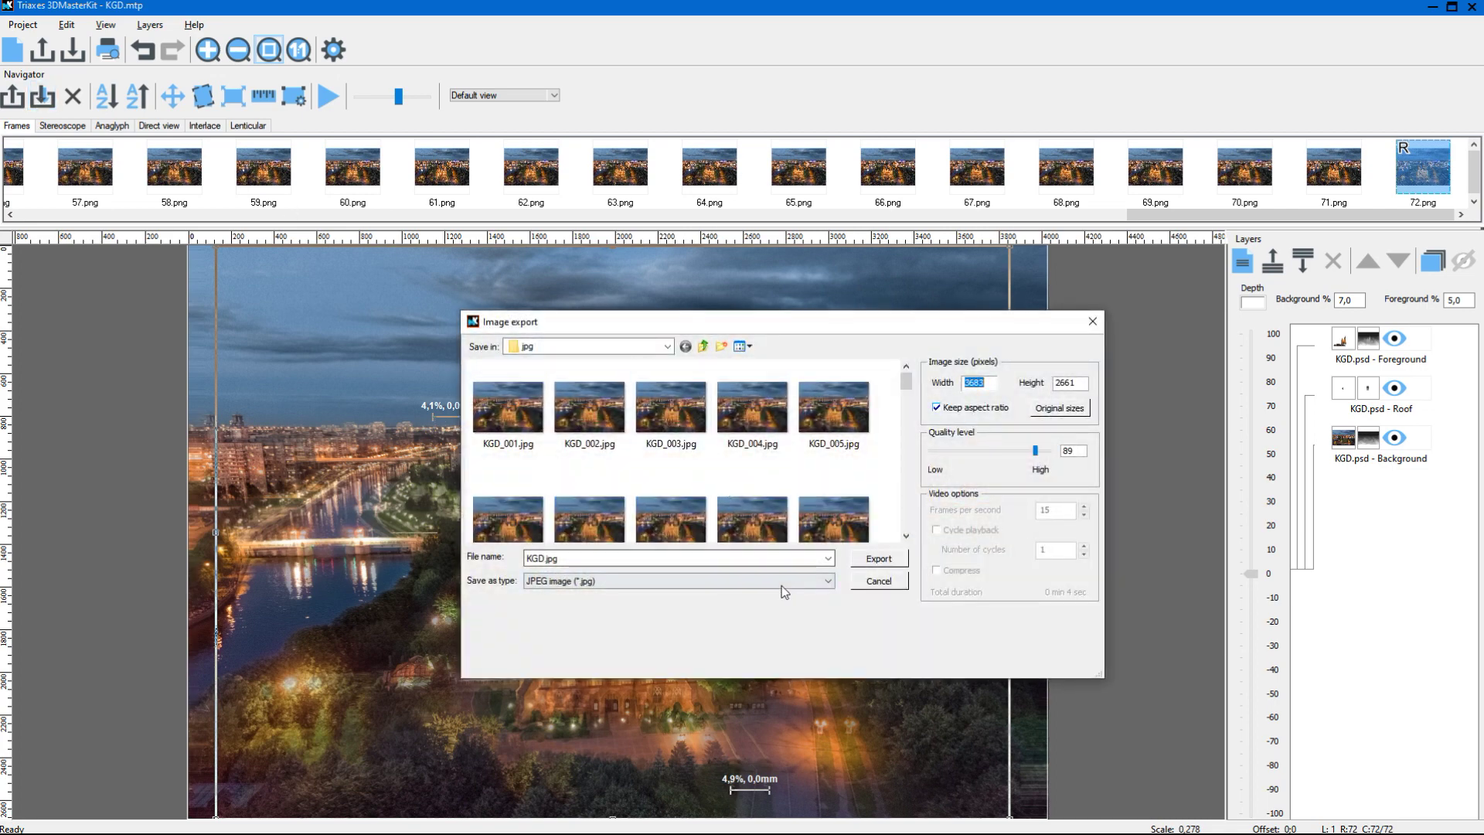
{"action": "left_click", "coordinate": [815, 584]}
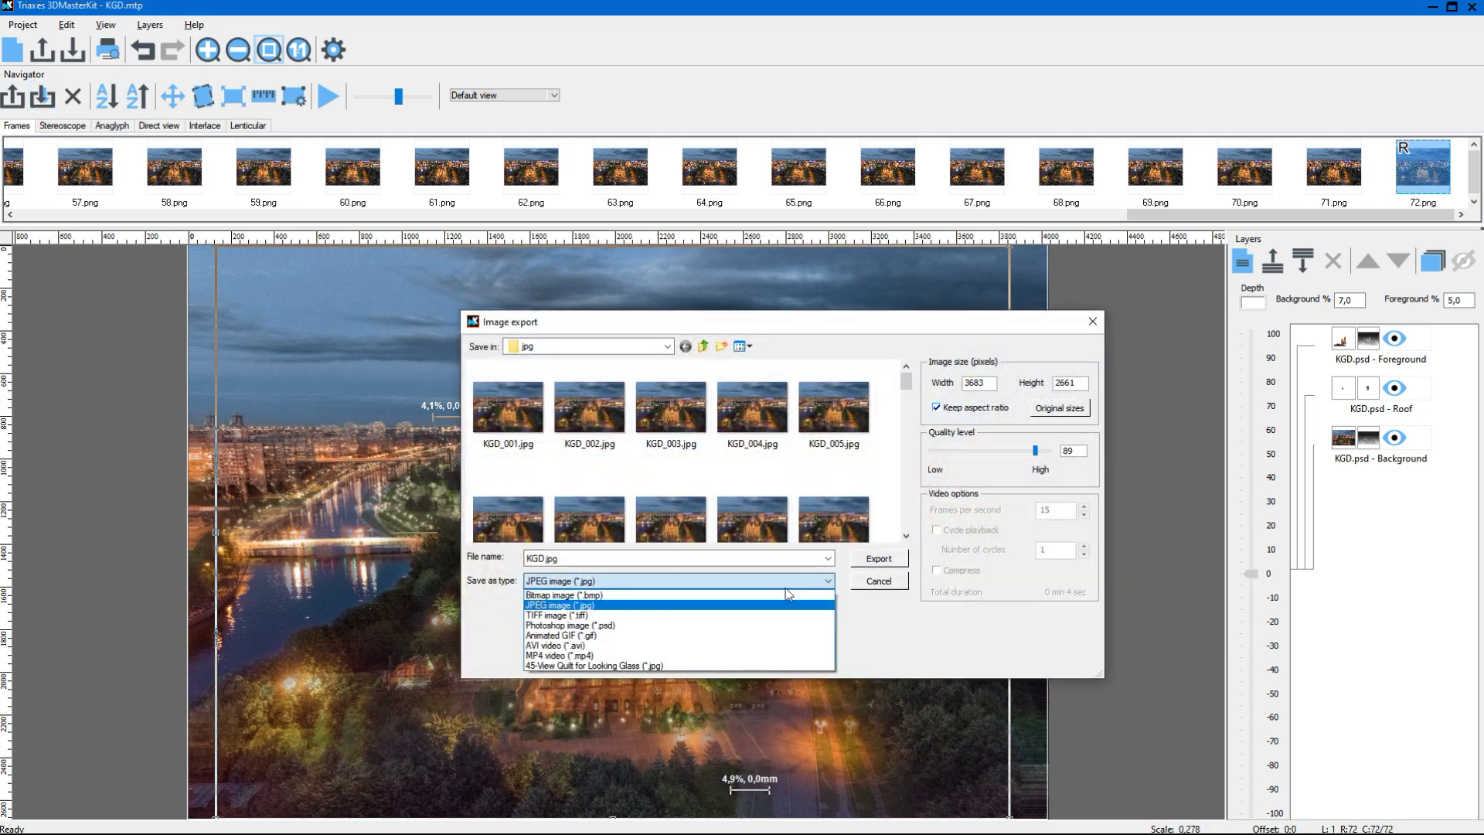
{"action": "left_click", "coordinate": [649, 655]}
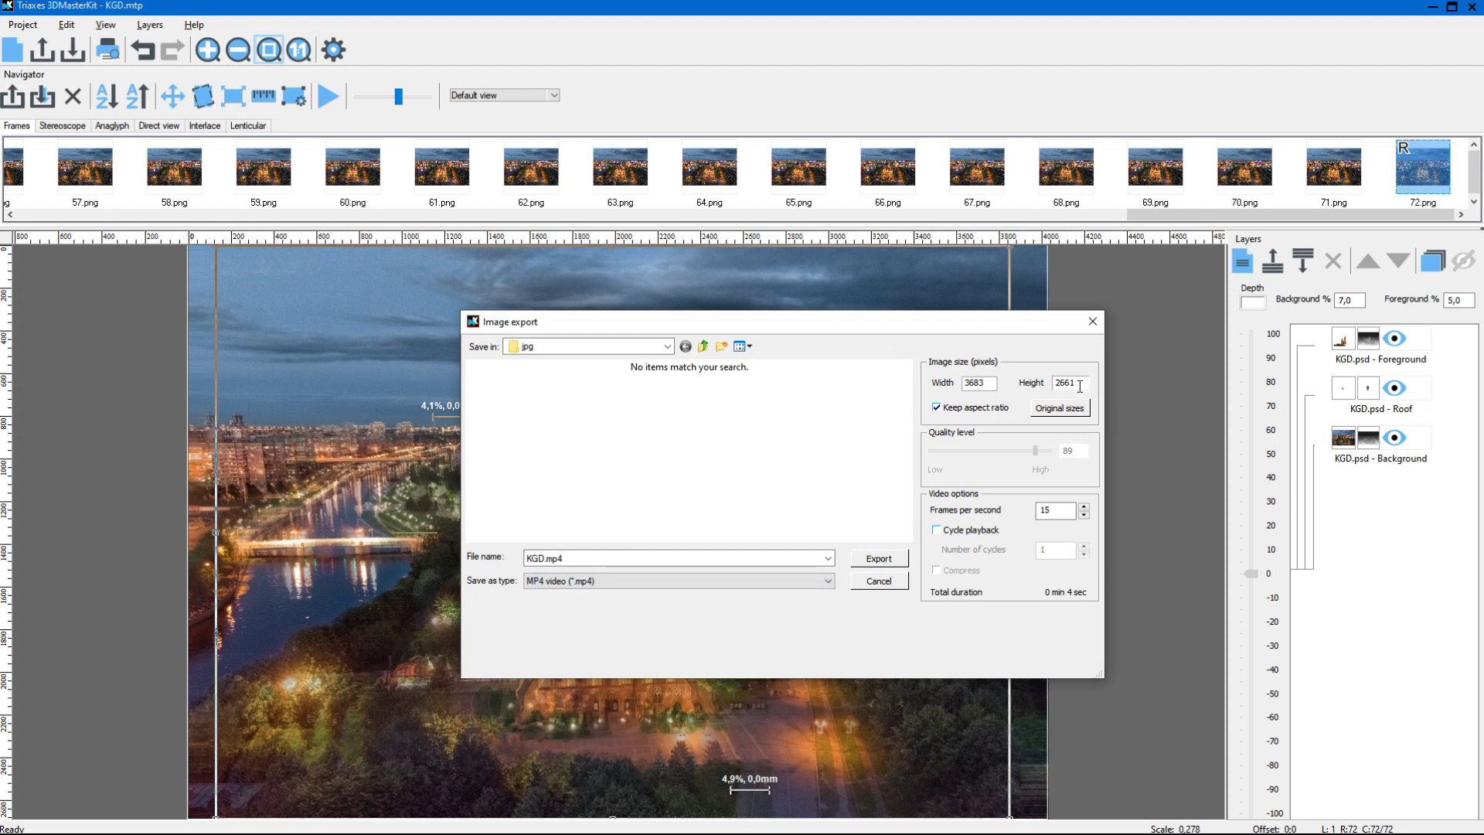
{"action": "left_click_drag", "start_coordinate": [1080, 386], "coordinate": [1031, 382]}
{"action": "type", "text": "720"}
Set the video to 30 frames per second with cycle playback and more cycles, and export it as KGD.mp4.
{"action": "left_click", "coordinate": [1069, 512]}
{"action": "type", "text": "30"}
{"action": "left_click", "coordinate": [965, 533]}
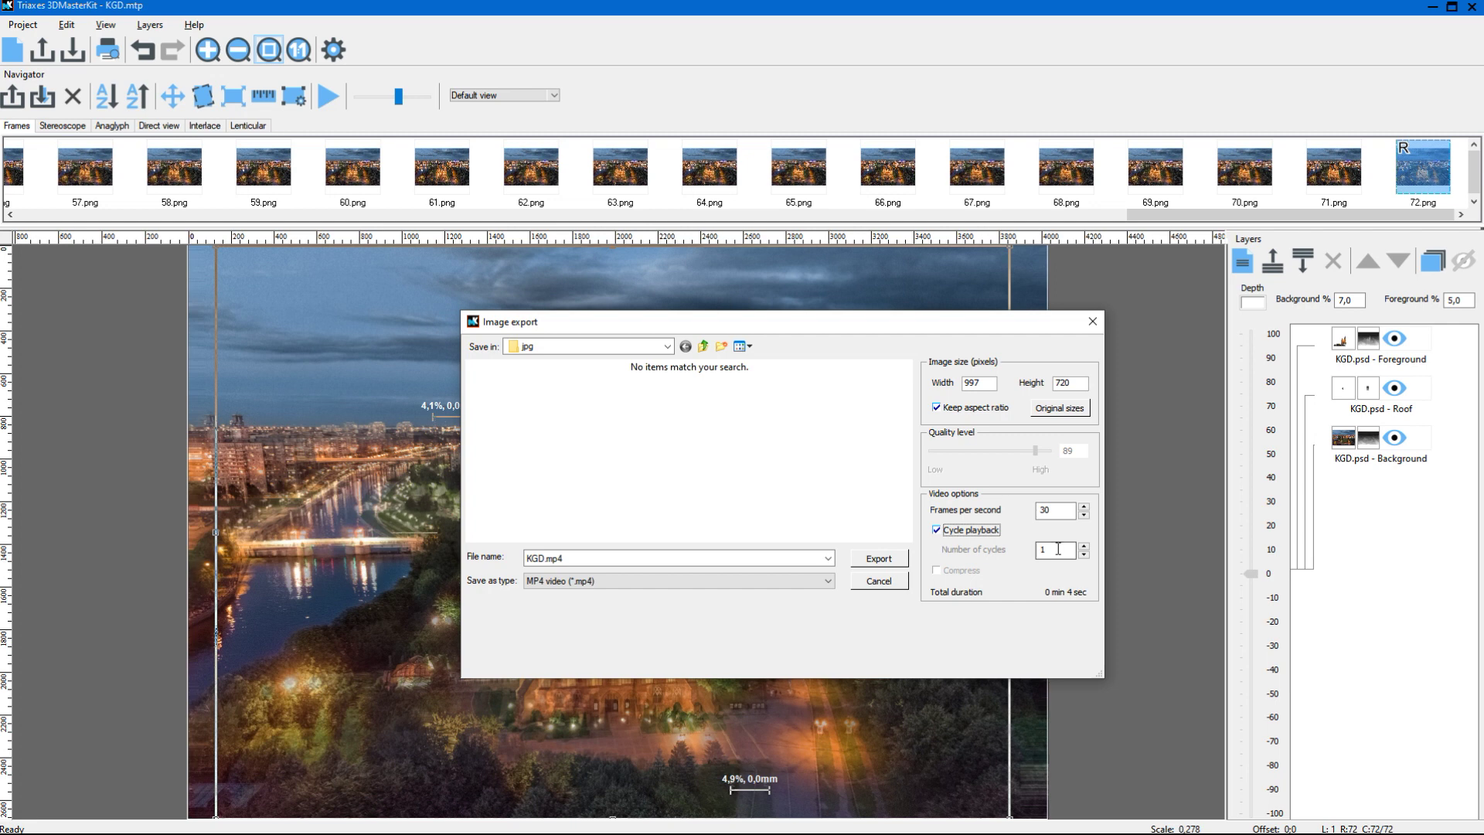
{"action": "left_click", "coordinate": [1084, 546]}
{"action": "left_click", "coordinate": [1083, 546]}
{"action": "left_click", "coordinate": [881, 560]}
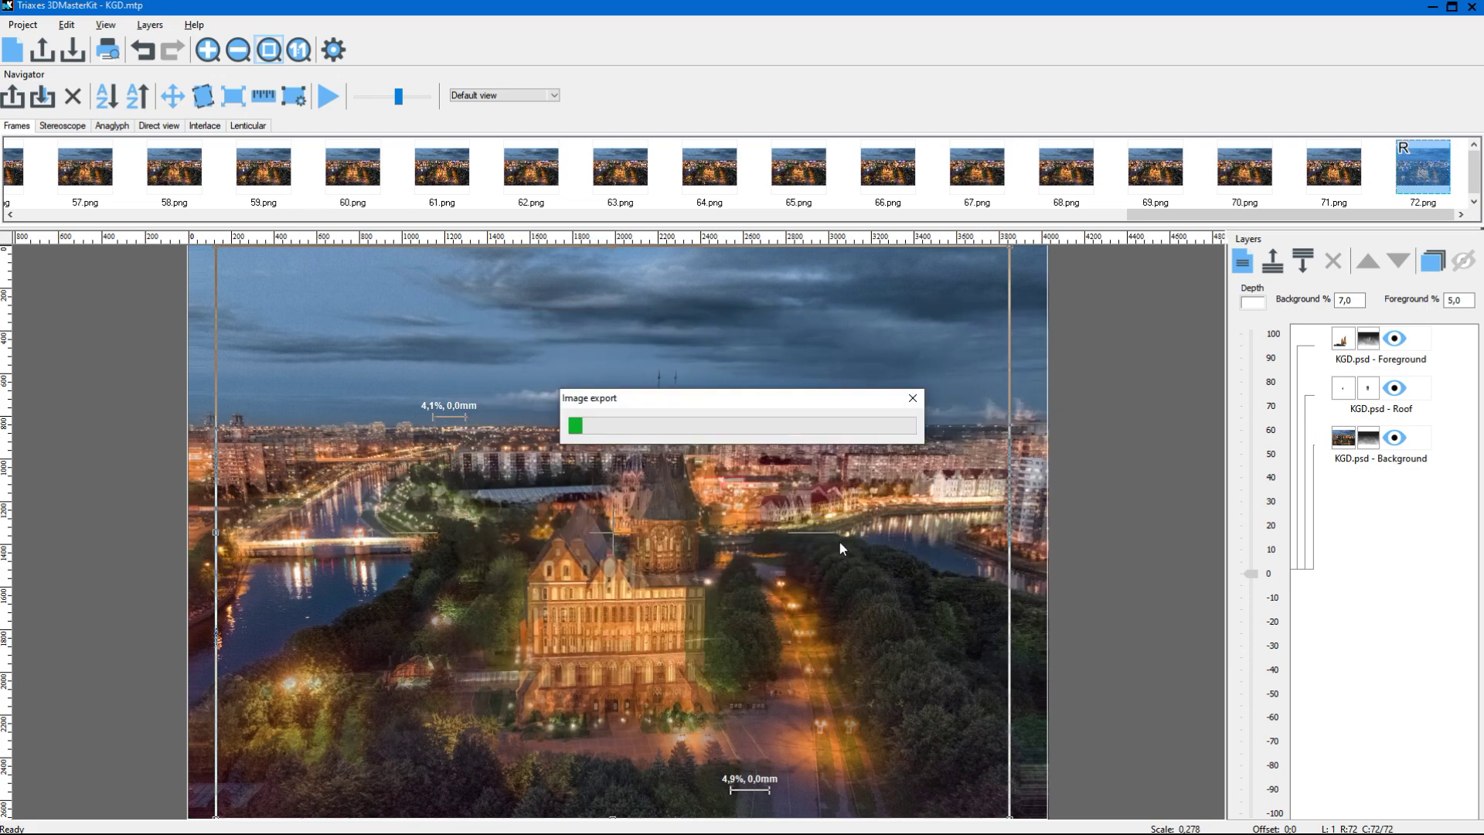
Export the frames as an animated GIF with a height of 640 pixels.
{"action": "left_click", "coordinate": [41, 96]}
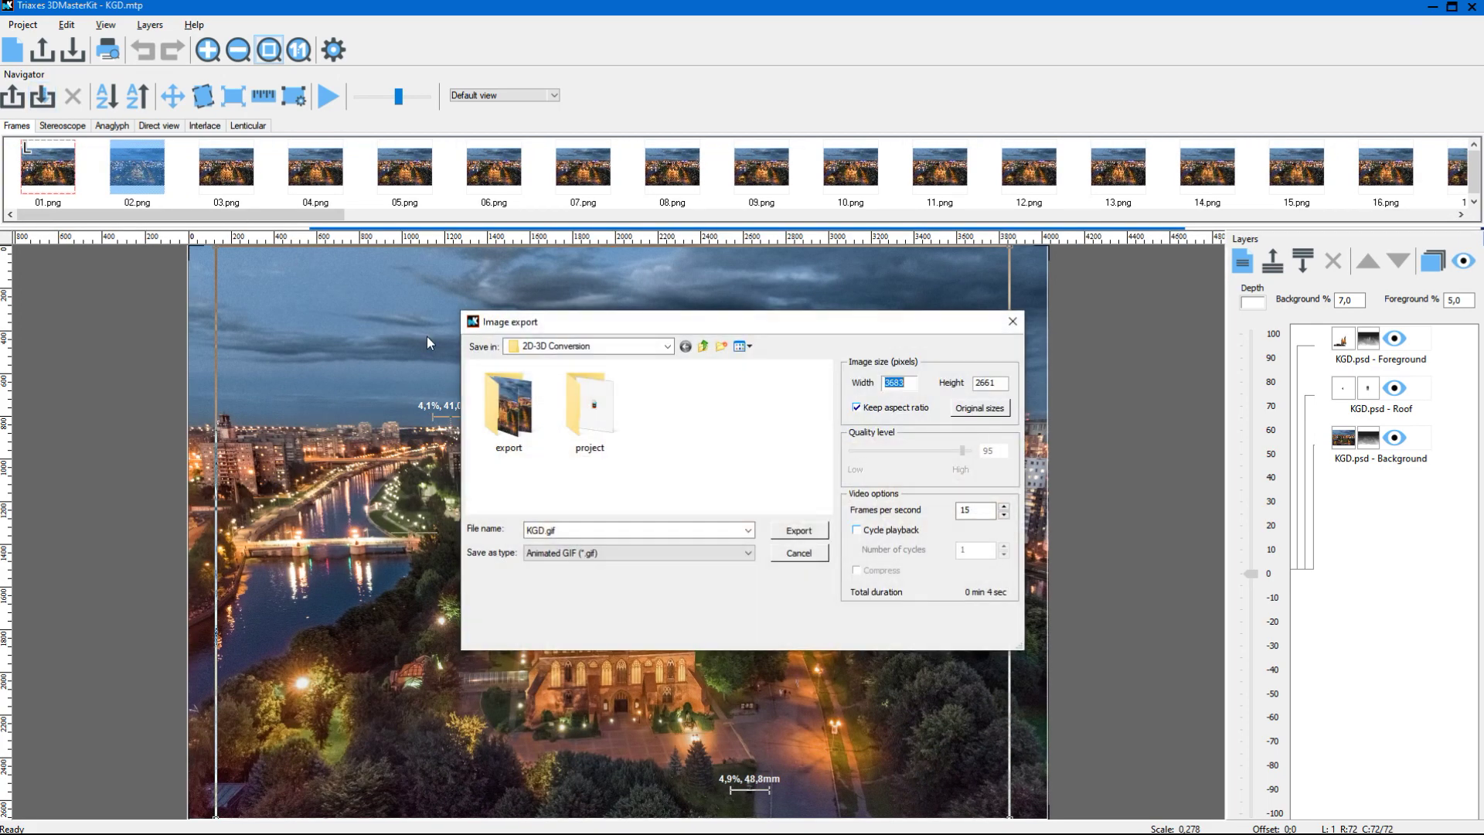
{"action": "double_click", "coordinate": [677, 534]}
{"action": "left_click_drag", "start_coordinate": [997, 384], "coordinate": [942, 380]}
{"action": "type", "text": "640"}
{"action": "key", "text": "Return"}
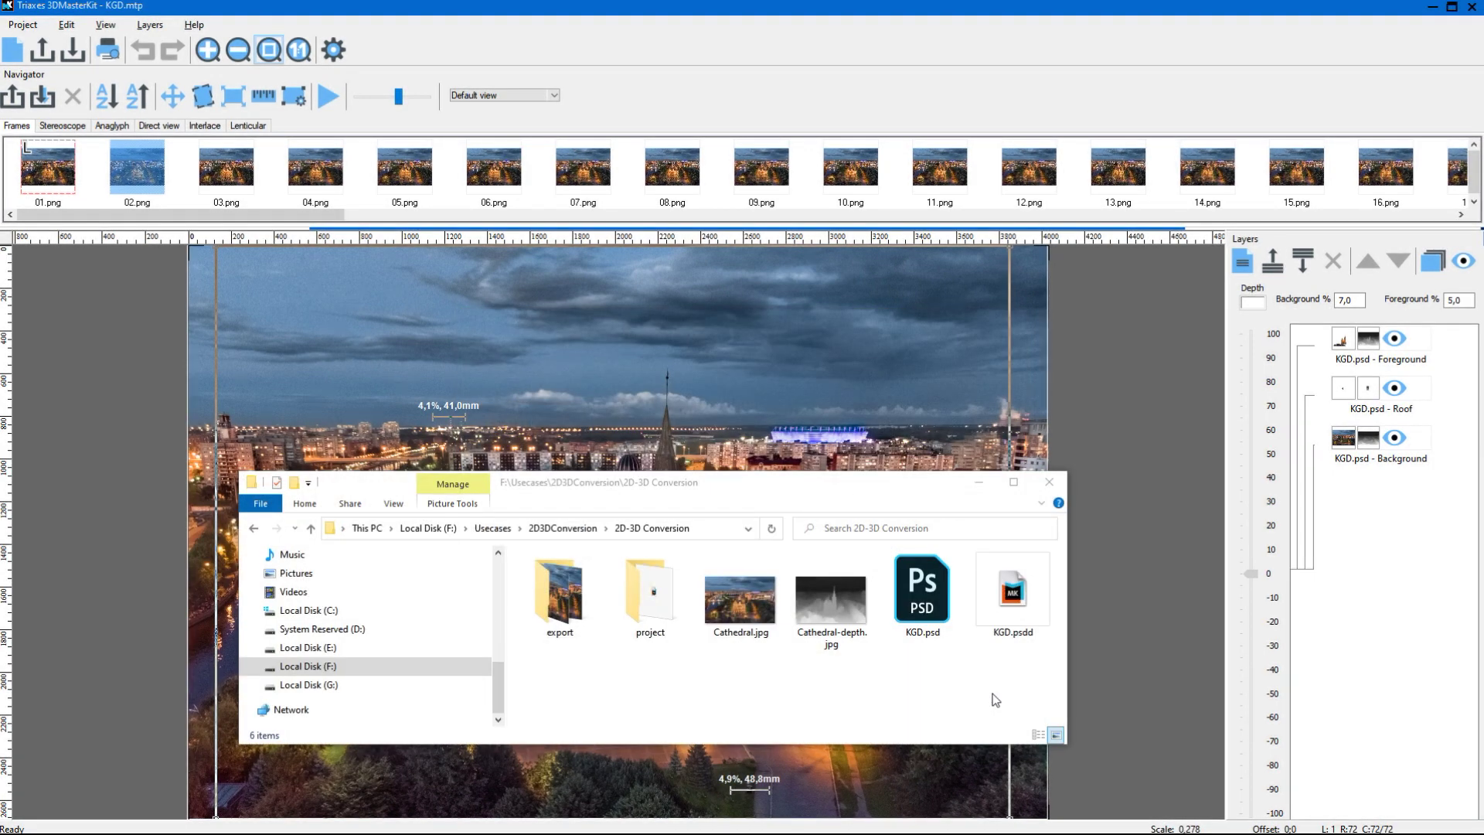
Check the KGD.psdd file, open the project folder and select its KGD.mtp file and KGD_images folder.
{"action": "left_click", "coordinate": [999, 619]}
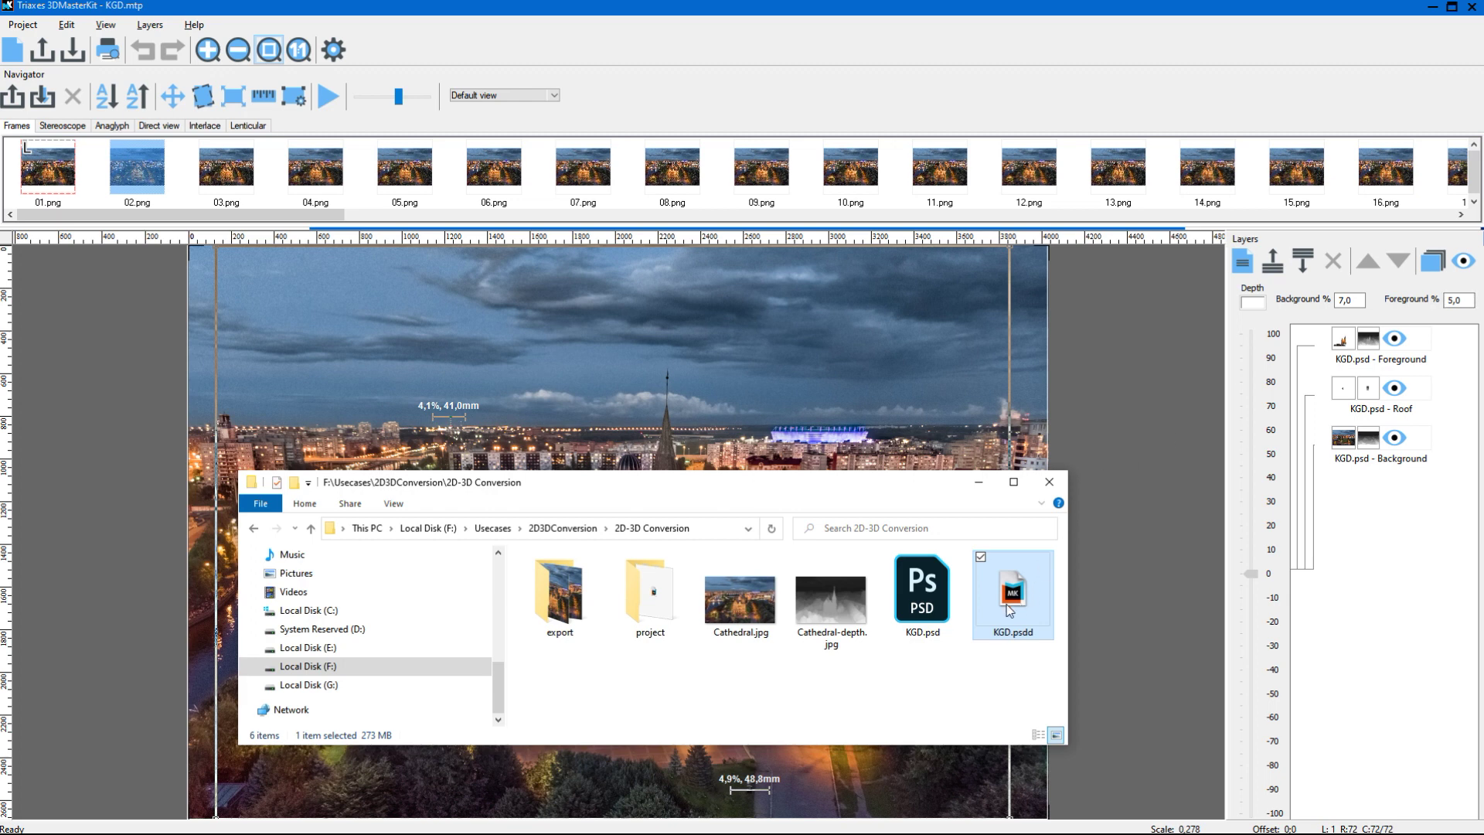
{"action": "left_click", "coordinate": [966, 698]}
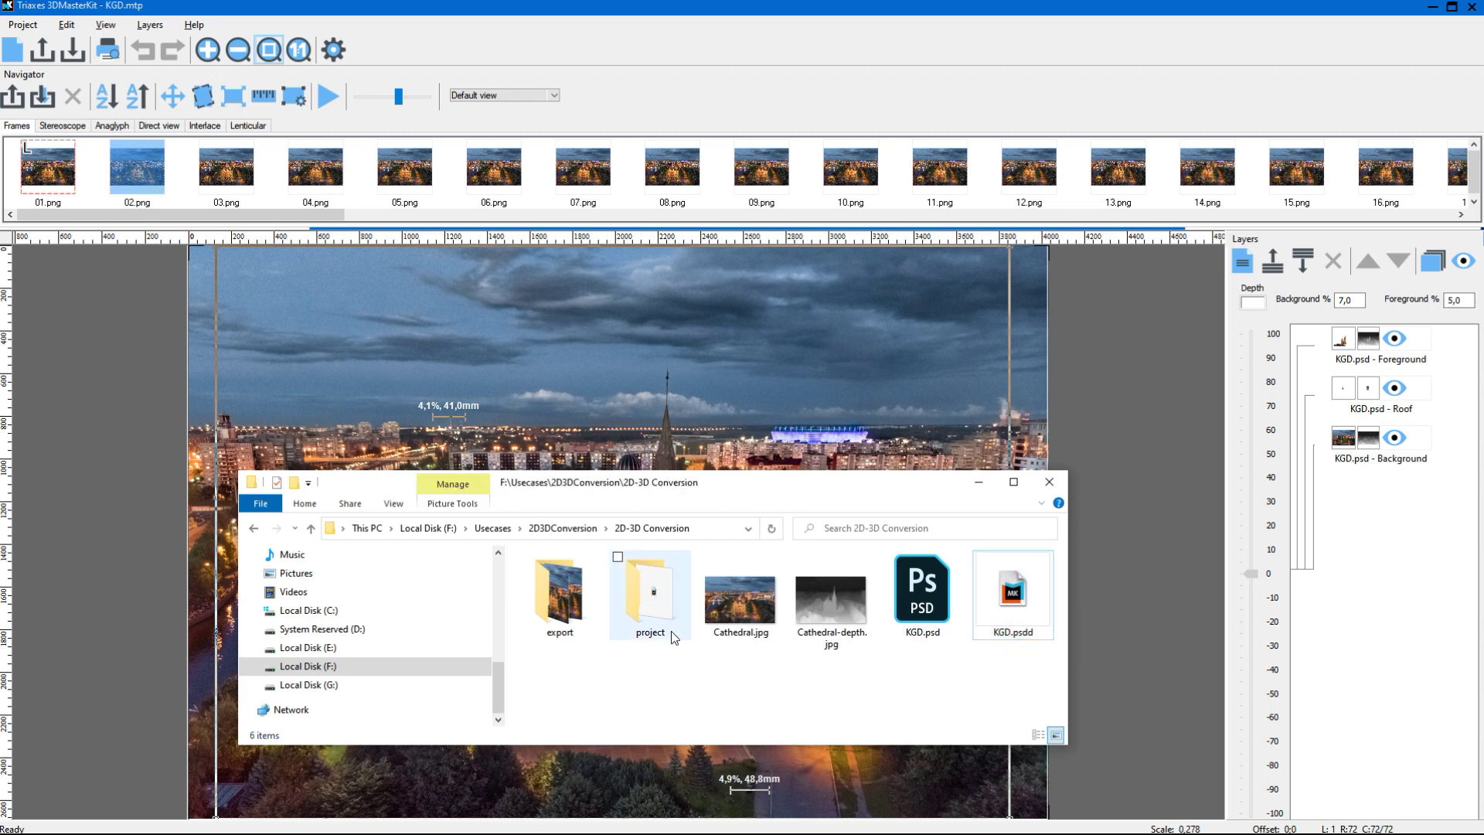
{"action": "double_click", "coordinate": [654, 610]}
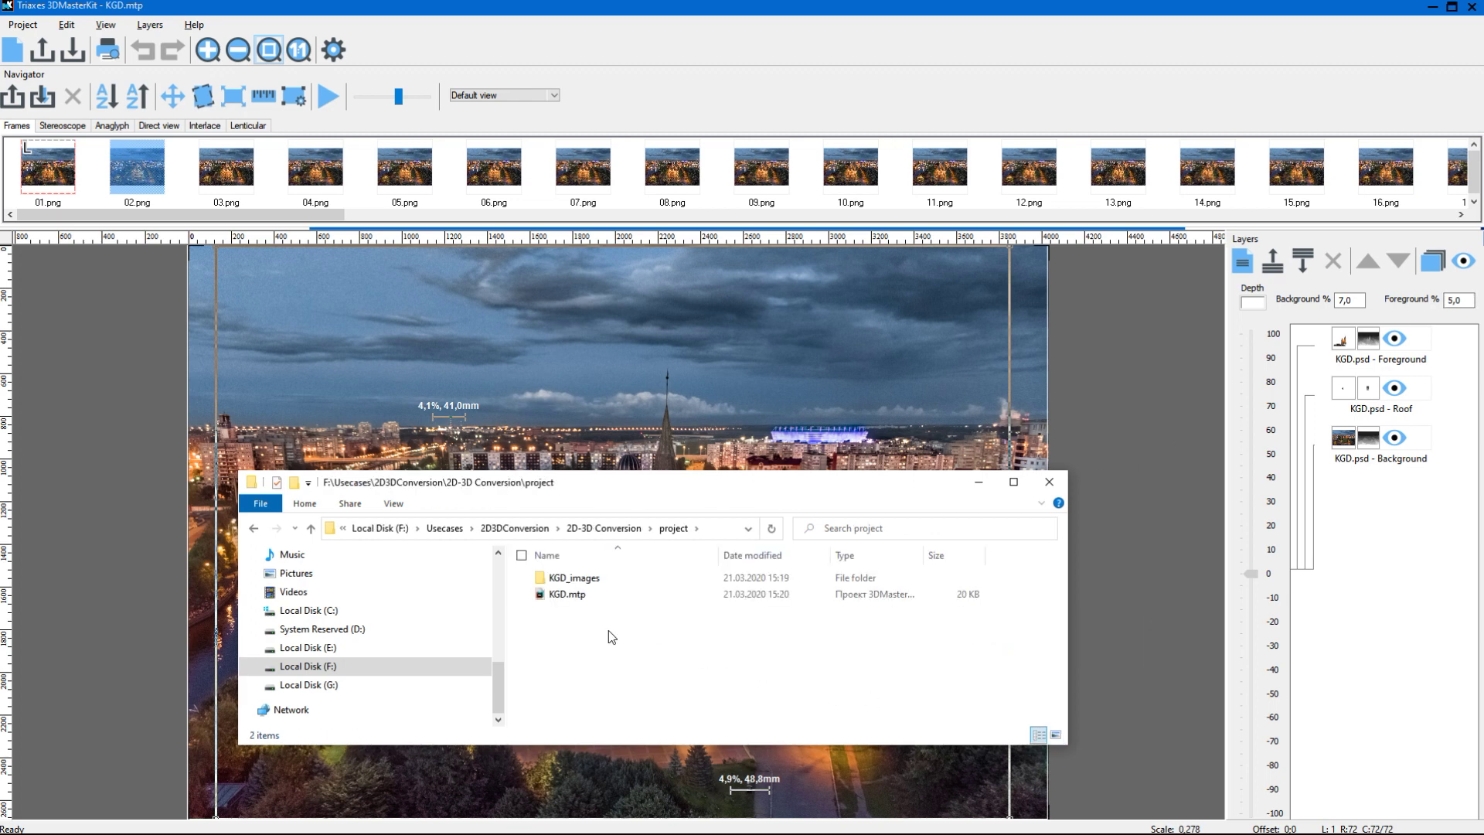
{"action": "left_click", "coordinate": [561, 594]}
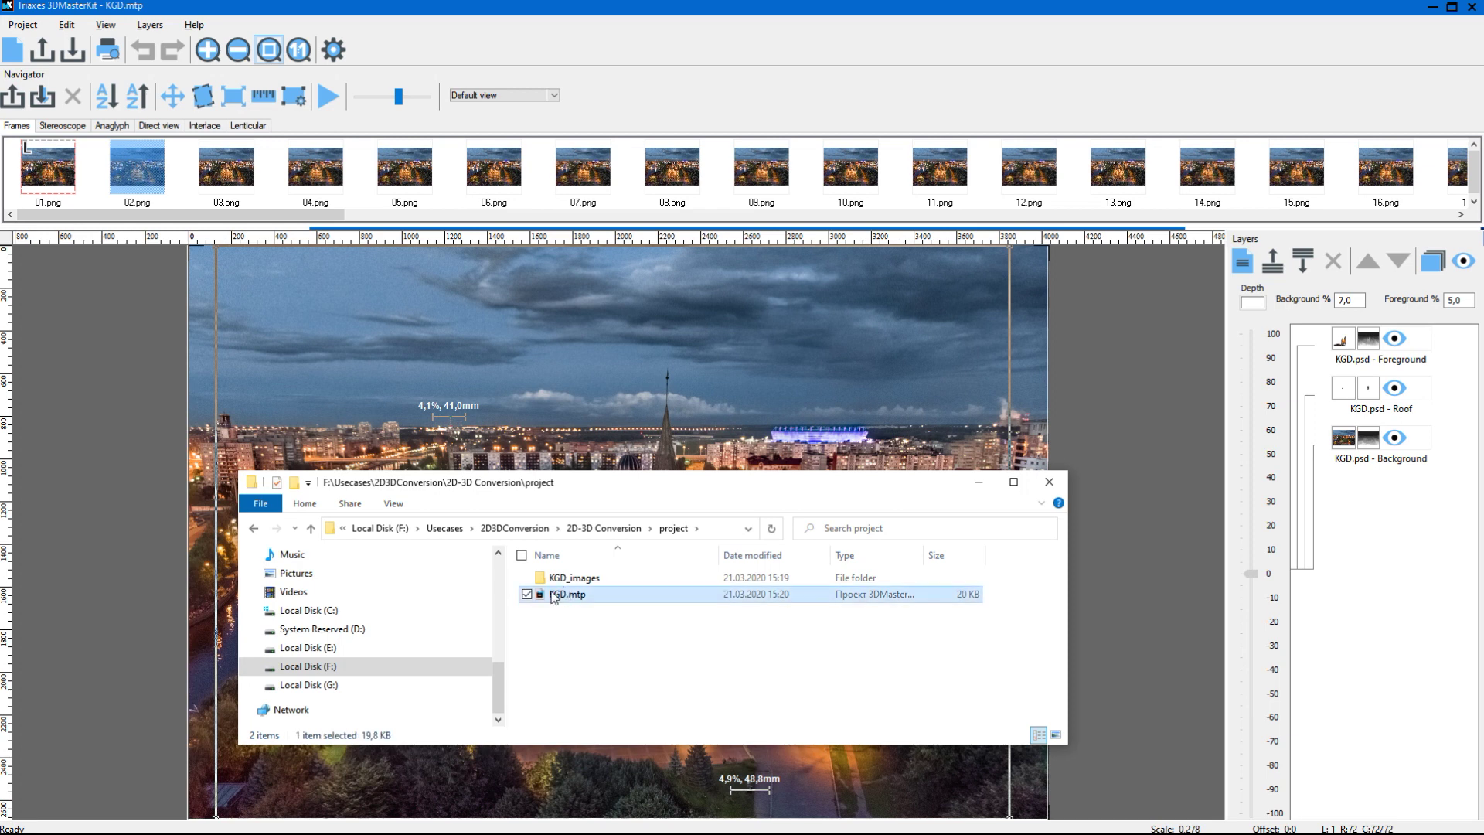
{"action": "left_click", "coordinate": [528, 578]}
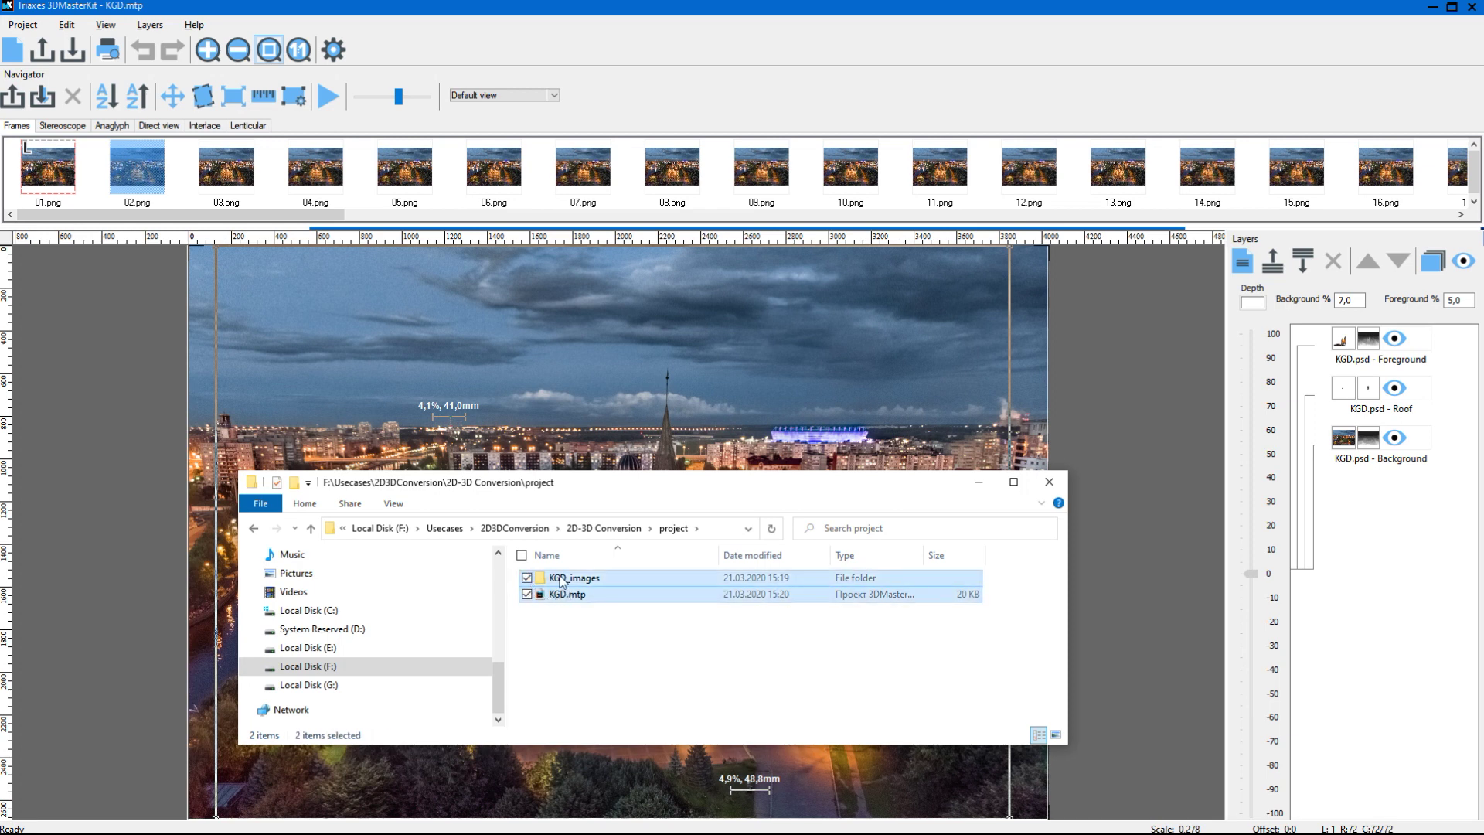
Look through the frame images in the KGD_images folder, return to the project folder and select all its contents.
{"action": "double_click", "coordinate": [541, 578]}
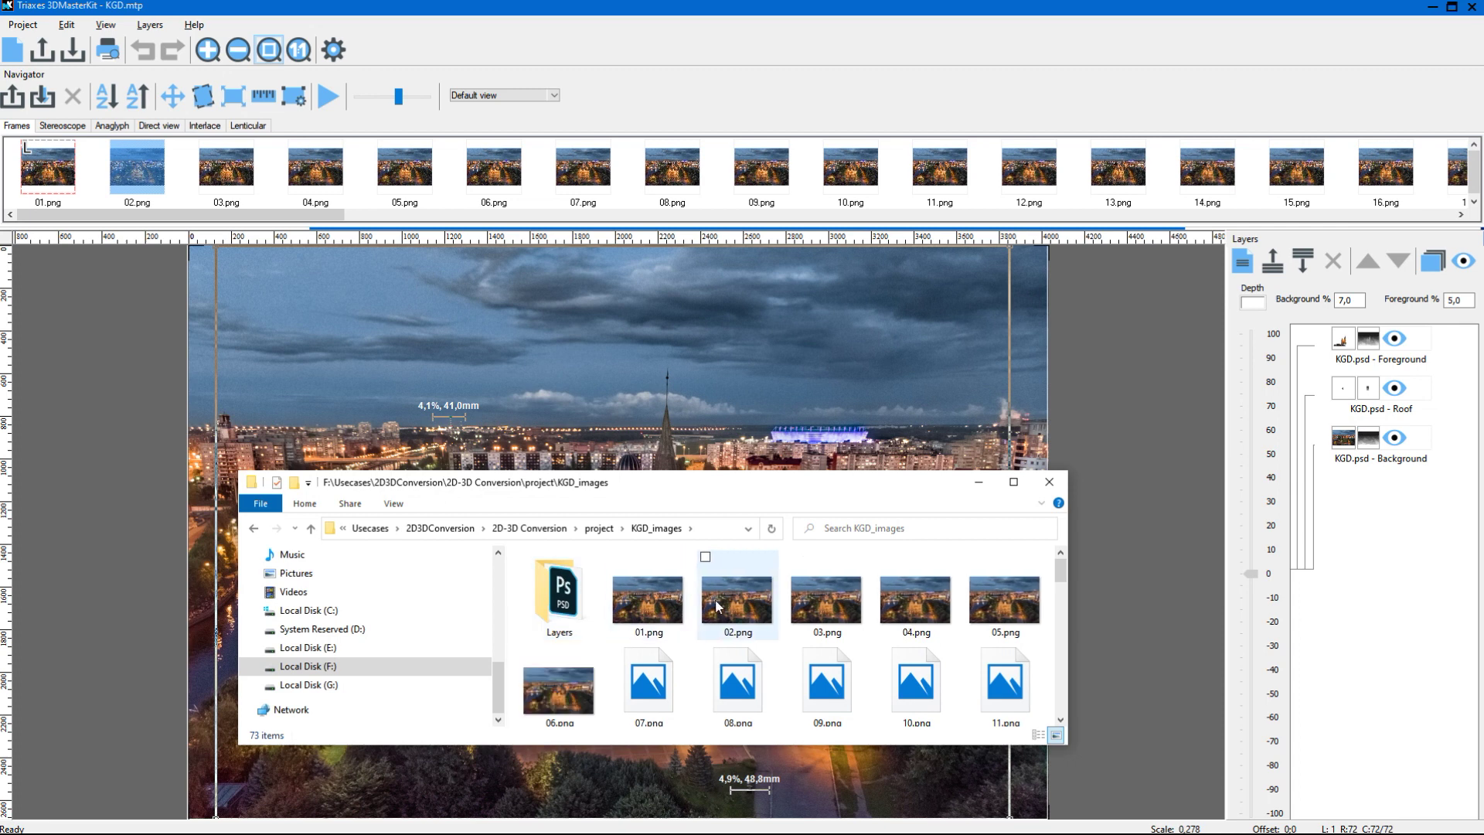
{"action": "scroll", "coordinate": [724, 606], "scroll_direction": "down", "scroll_amount": 1}
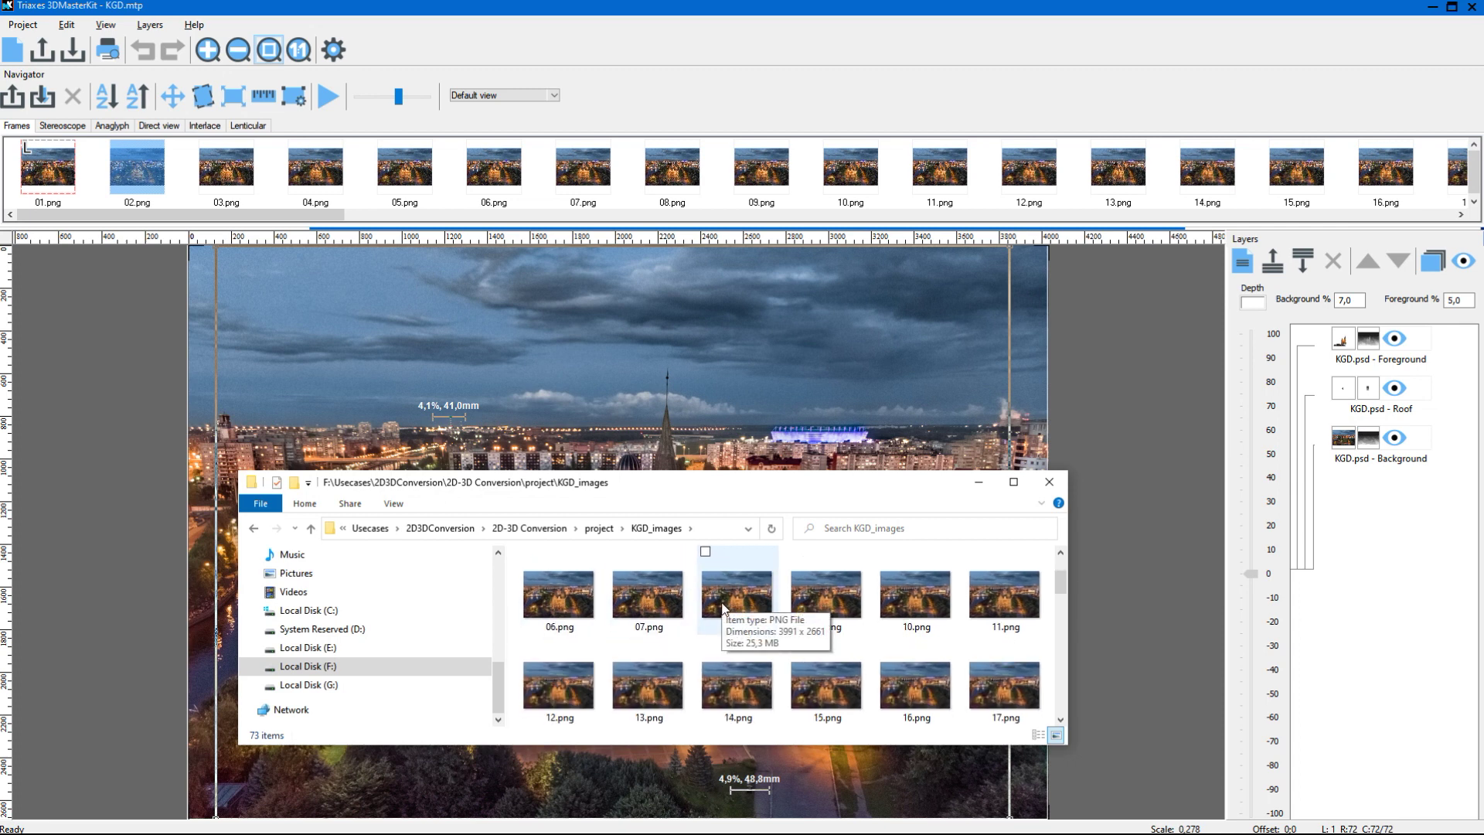
{"action": "scroll", "coordinate": [725, 605], "scroll_direction": "up", "scroll_amount": 1}
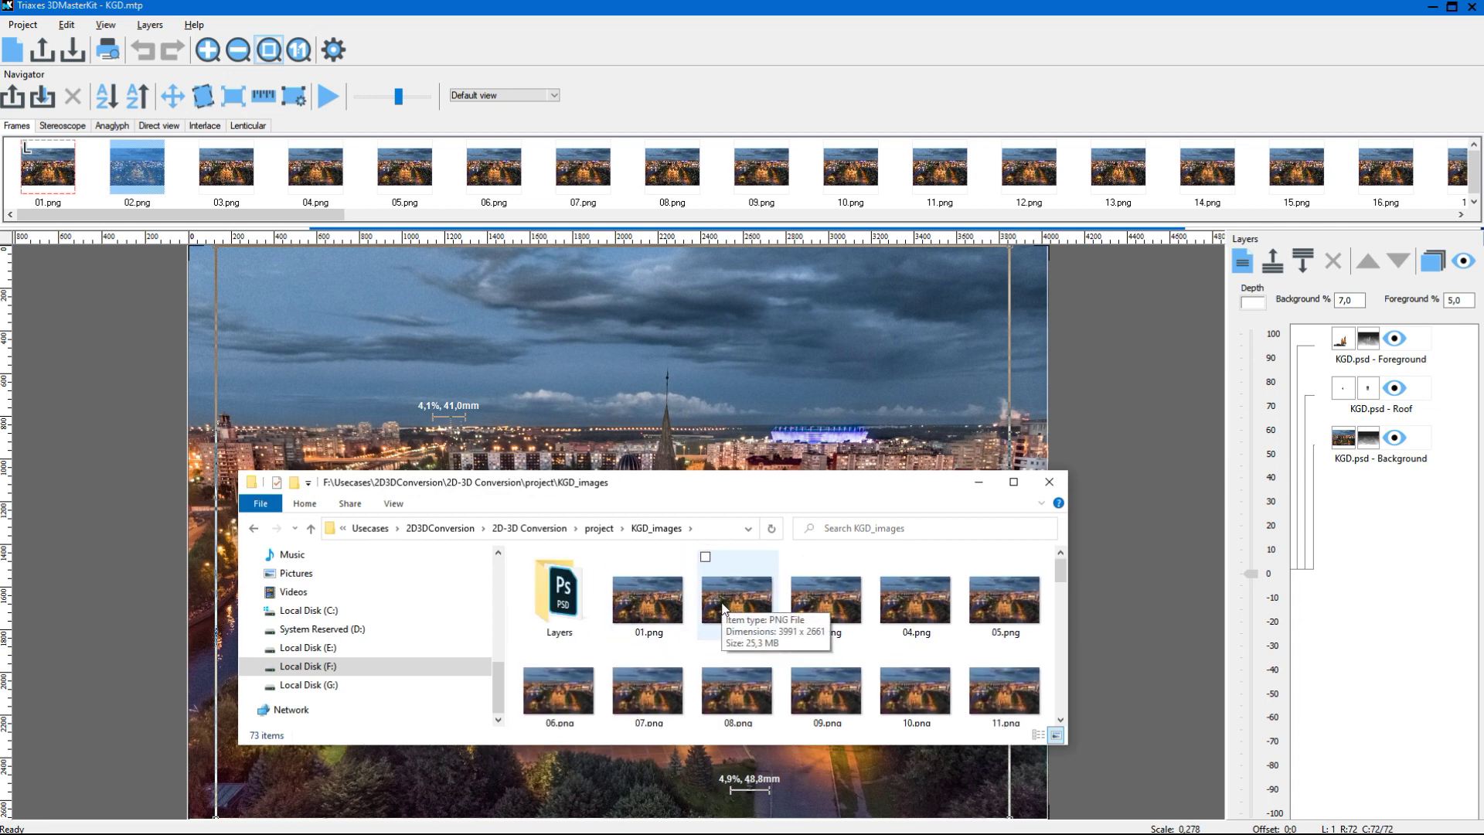
{"action": "left_click", "coordinate": [595, 529]}
{"action": "key", "text": "ctrl+a"}
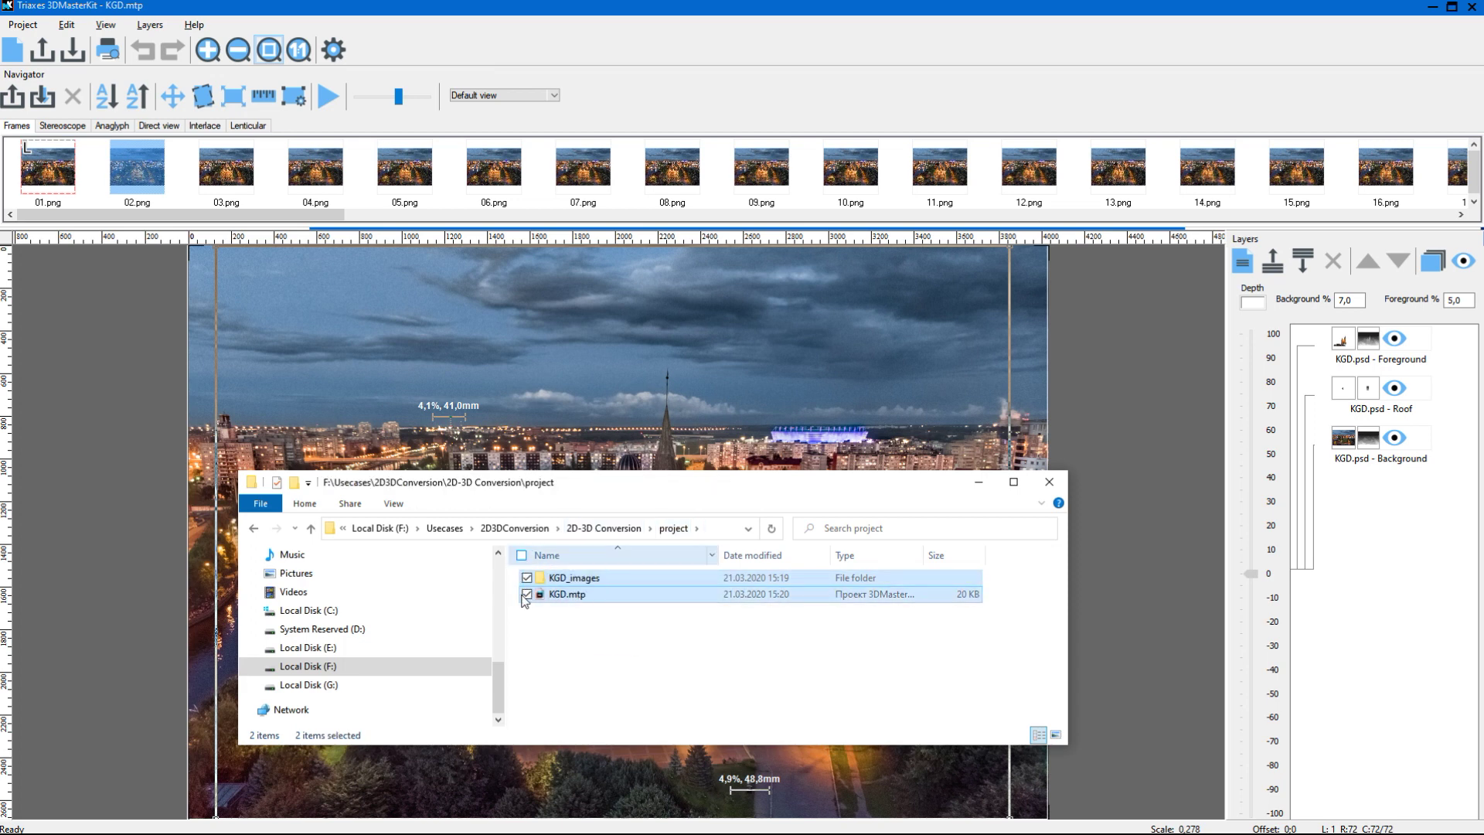
Browse the exported JPEG frames in the export folder of 2D-3D Conversion and open the KGD.mp4 video for playback.
{"action": "left_click", "coordinate": [623, 527]}
{"action": "double_click", "coordinate": [559, 591]}
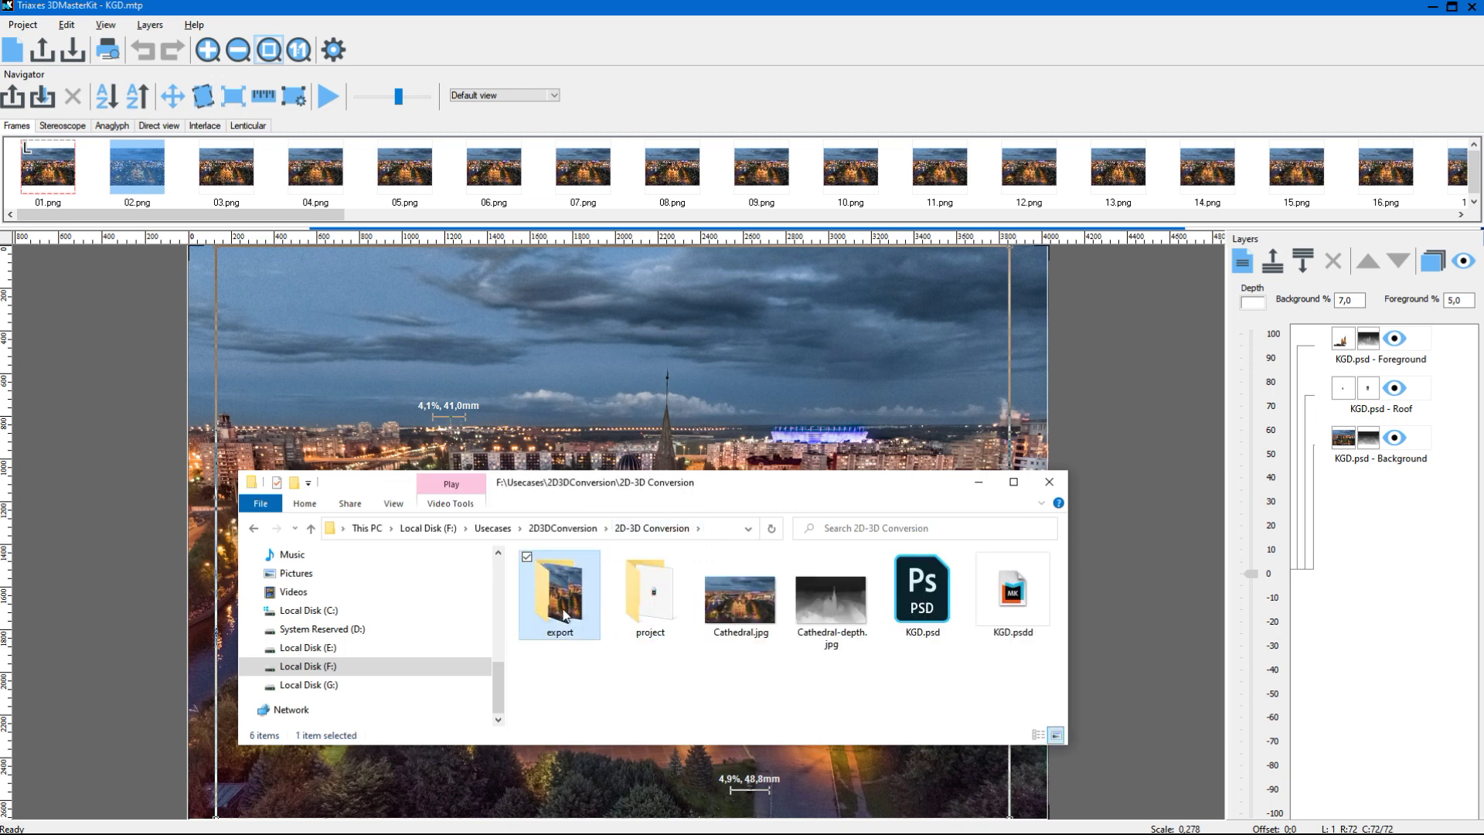
{"action": "scroll", "coordinate": [701, 620], "scroll_direction": "down", "scroll_amount": 7}
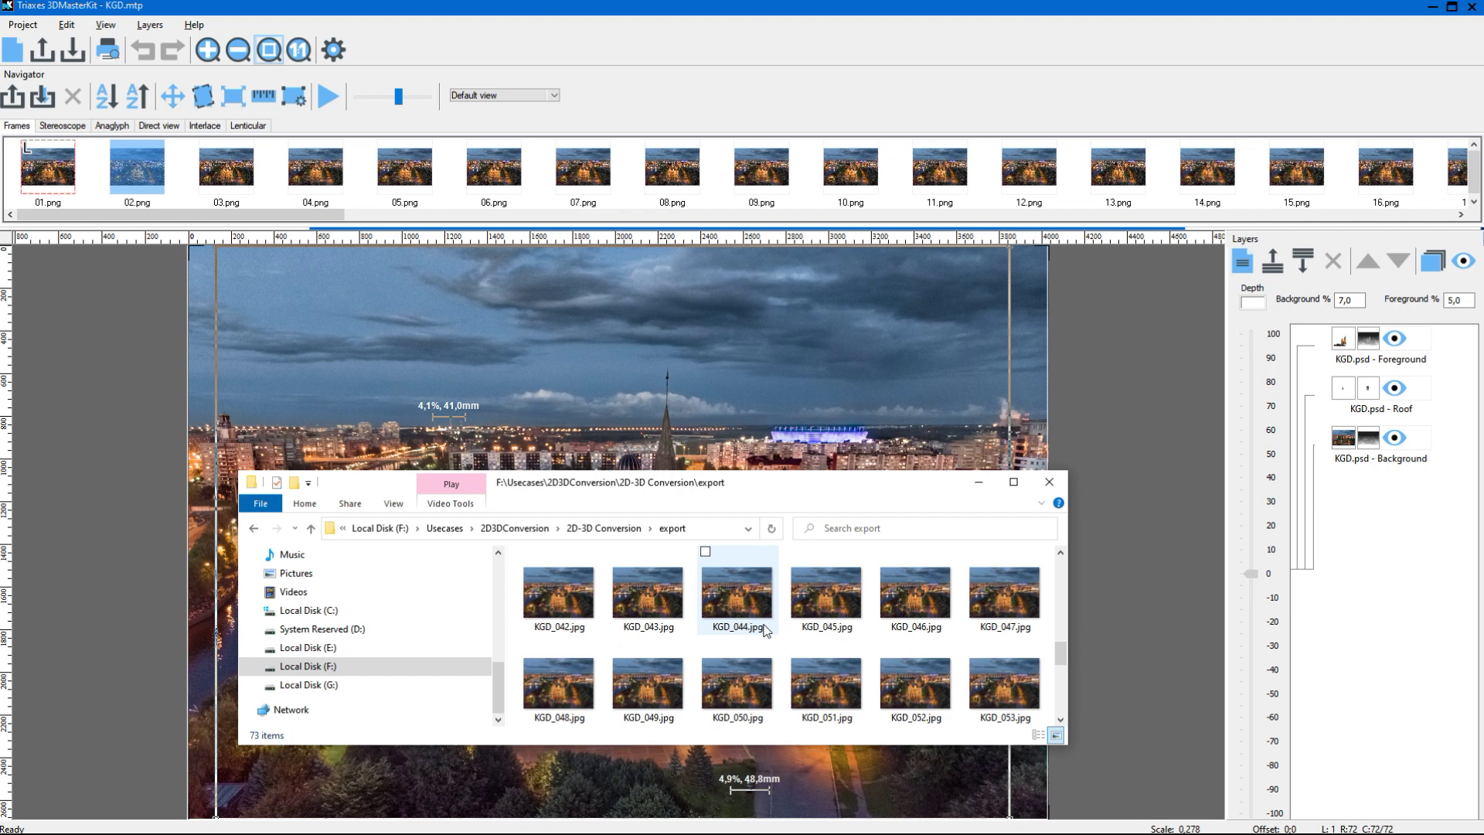
{"action": "scroll", "coordinate": [765, 630], "scroll_direction": "up", "scroll_amount": 7}
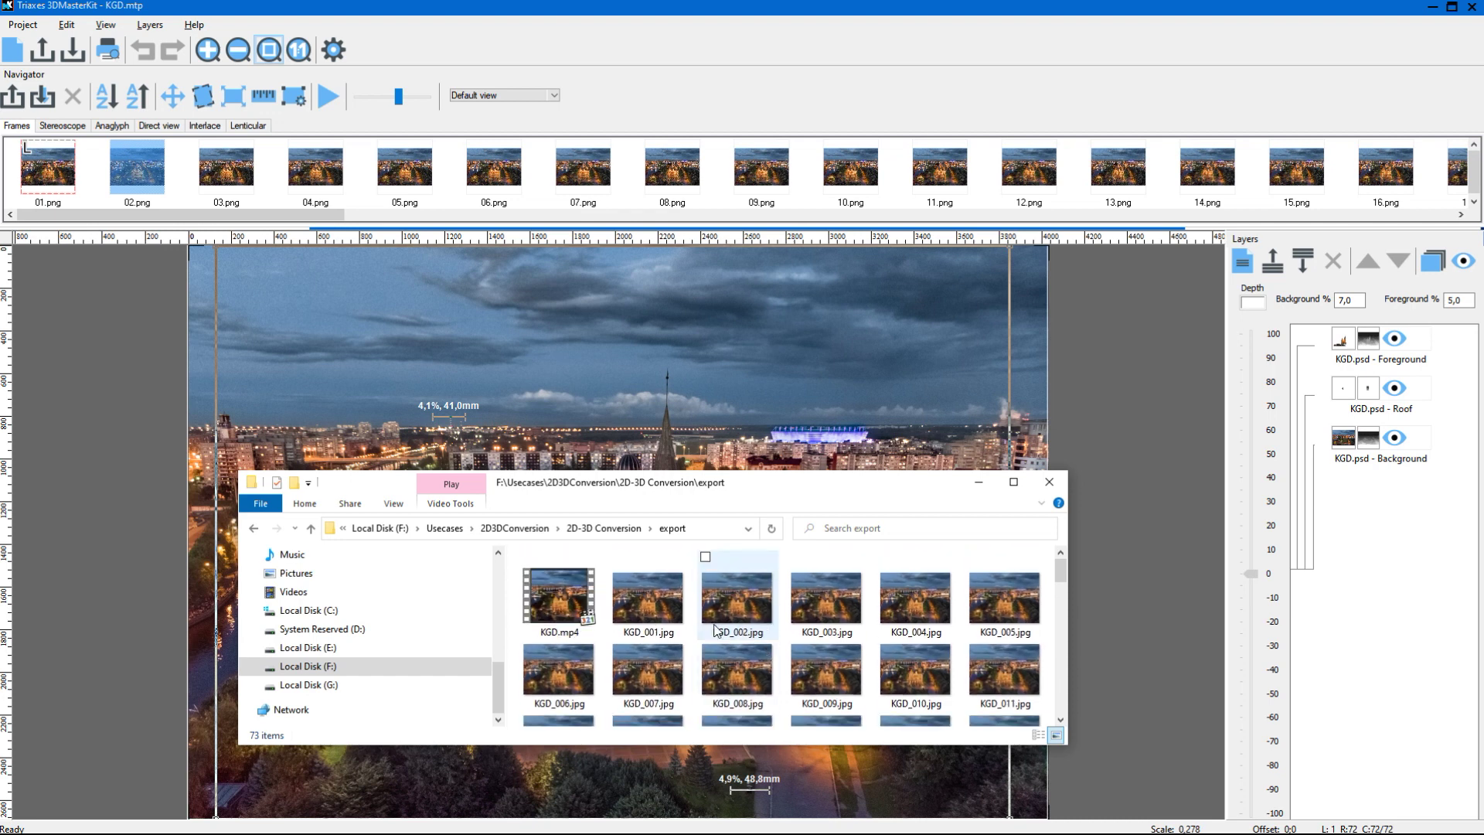
{"action": "left_click", "coordinate": [570, 601]}
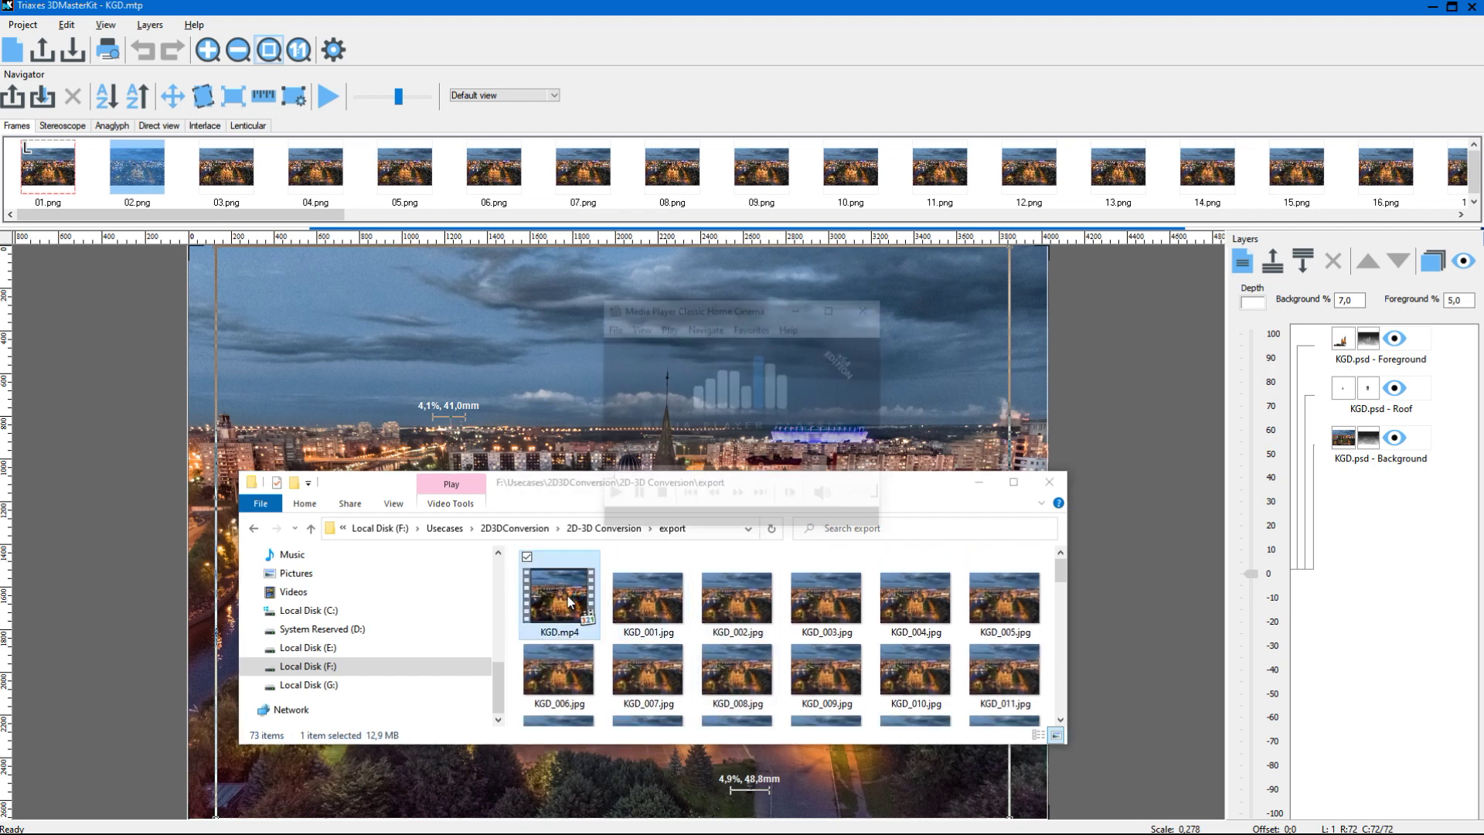